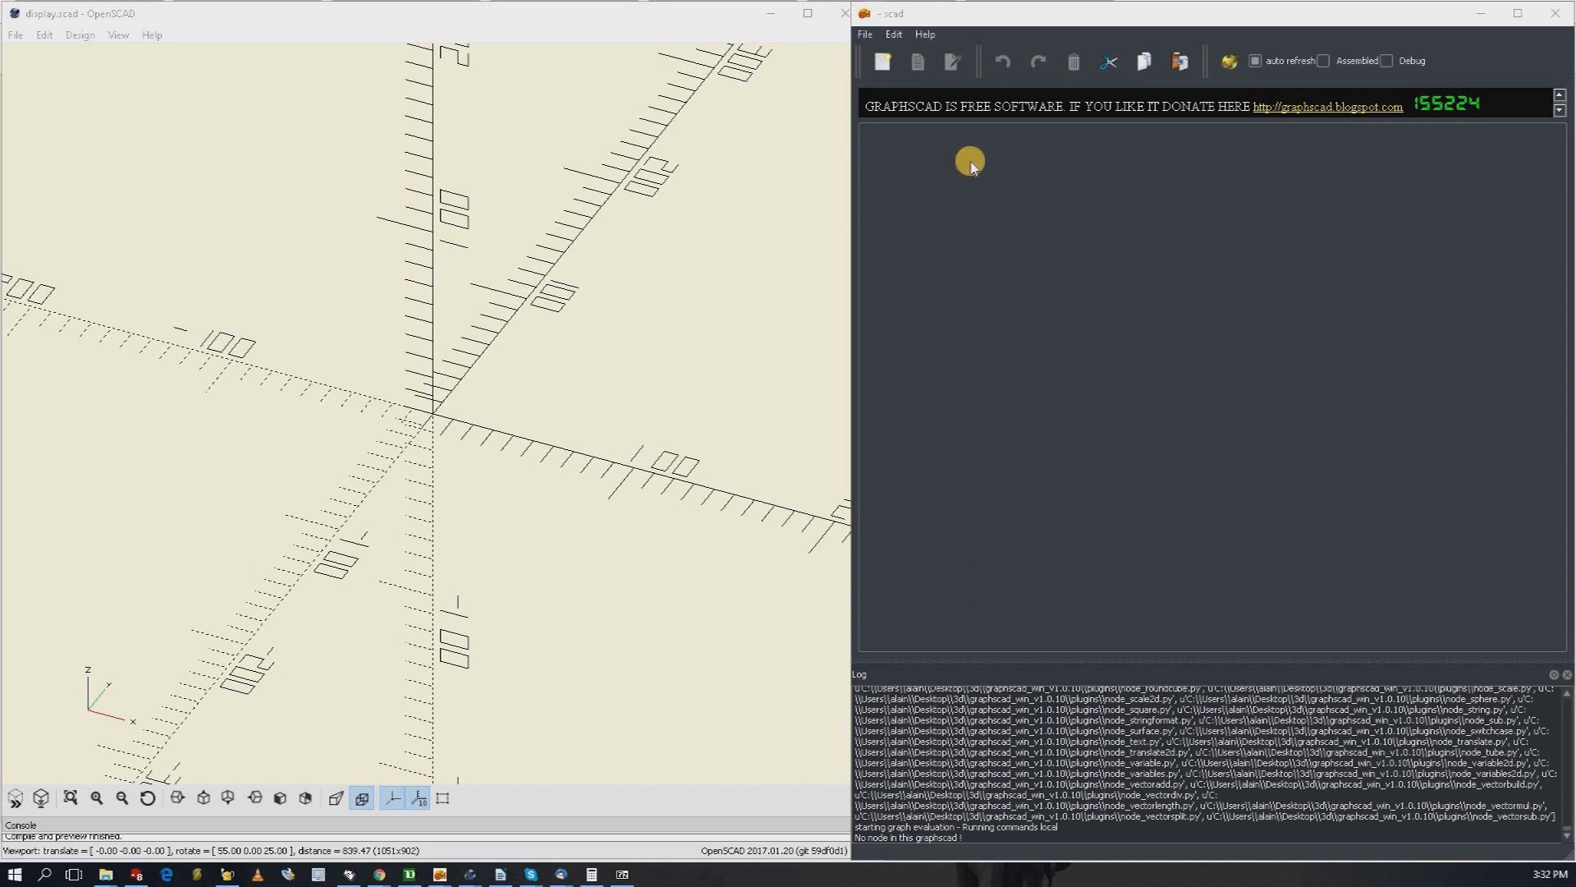
Step: Add a param declaration node to the empty graph
click(913, 167)
right_click(918, 168)
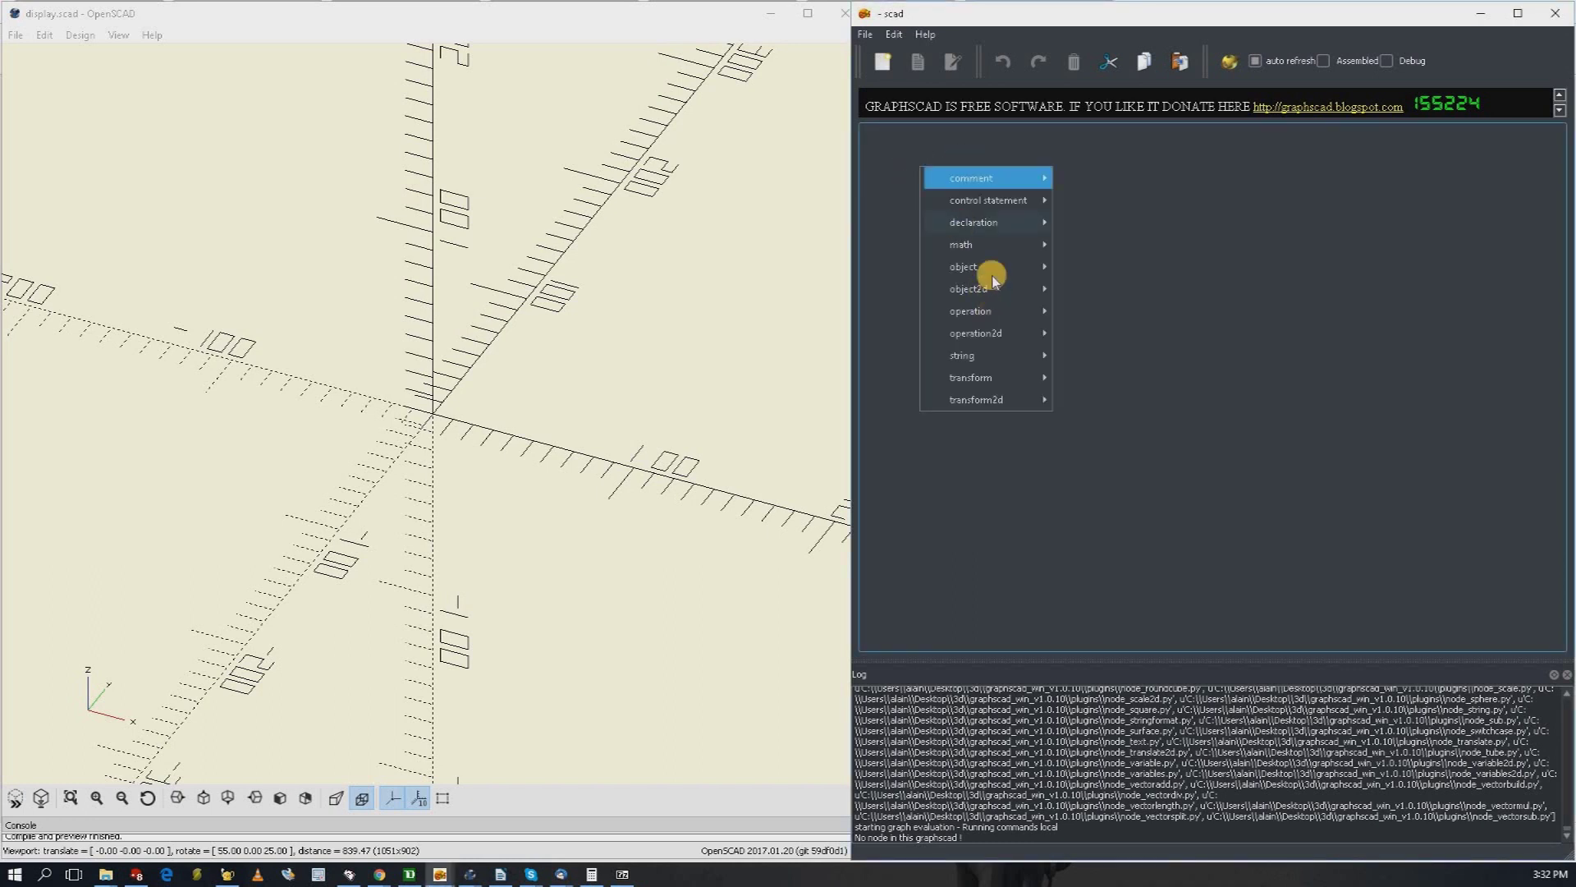
mouse_move(1002, 225)
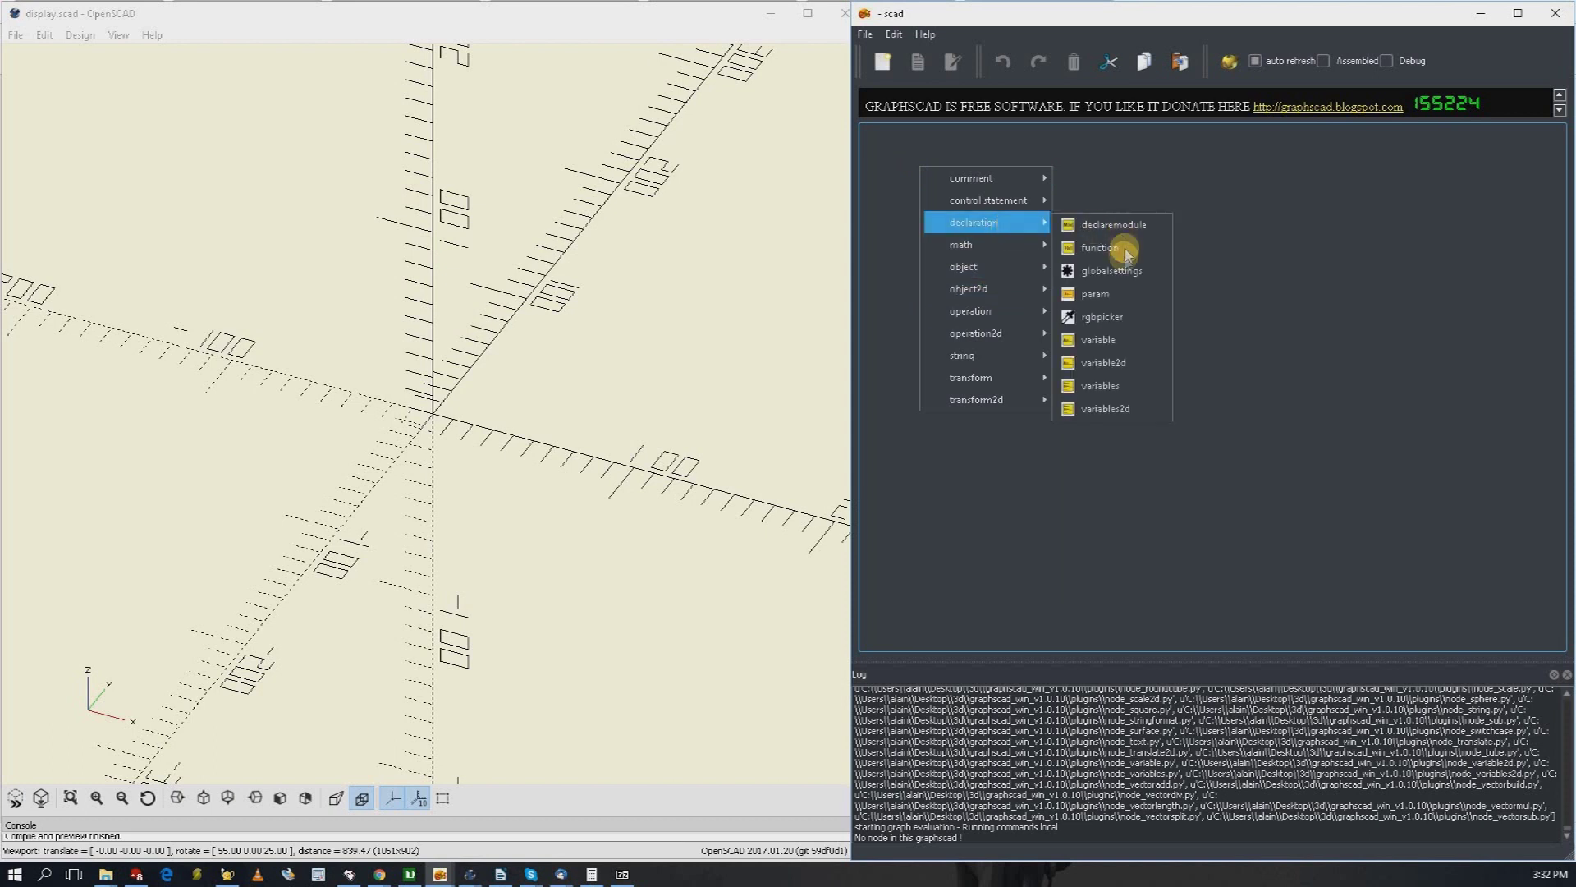
click(1104, 295)
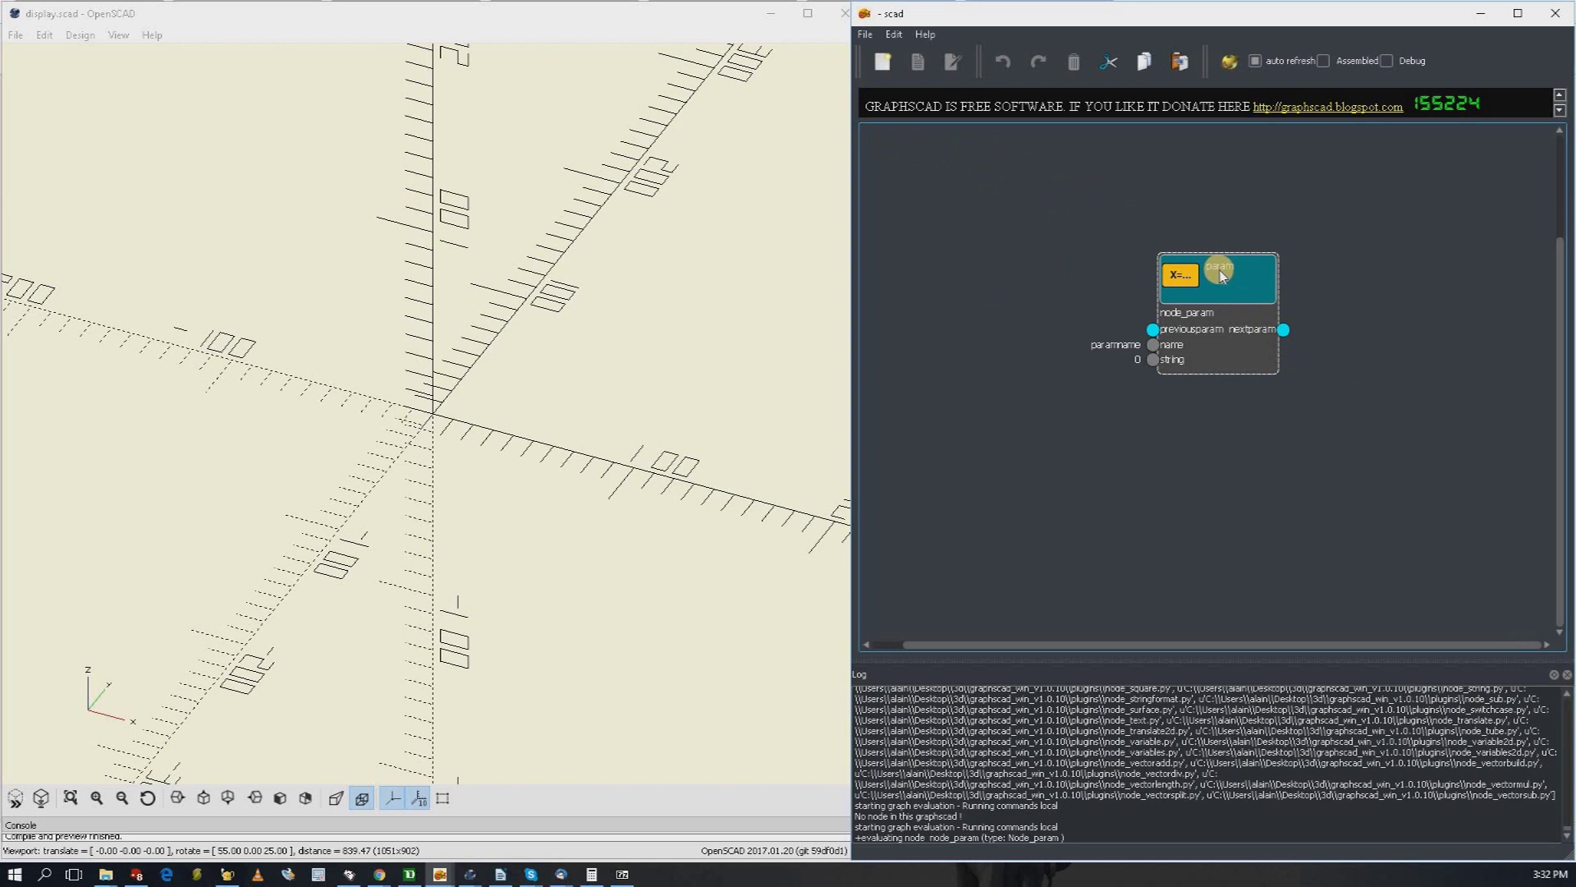
Step: Copy the param node and place the duplicate beside the original at the same height
right_click(1274, 281)
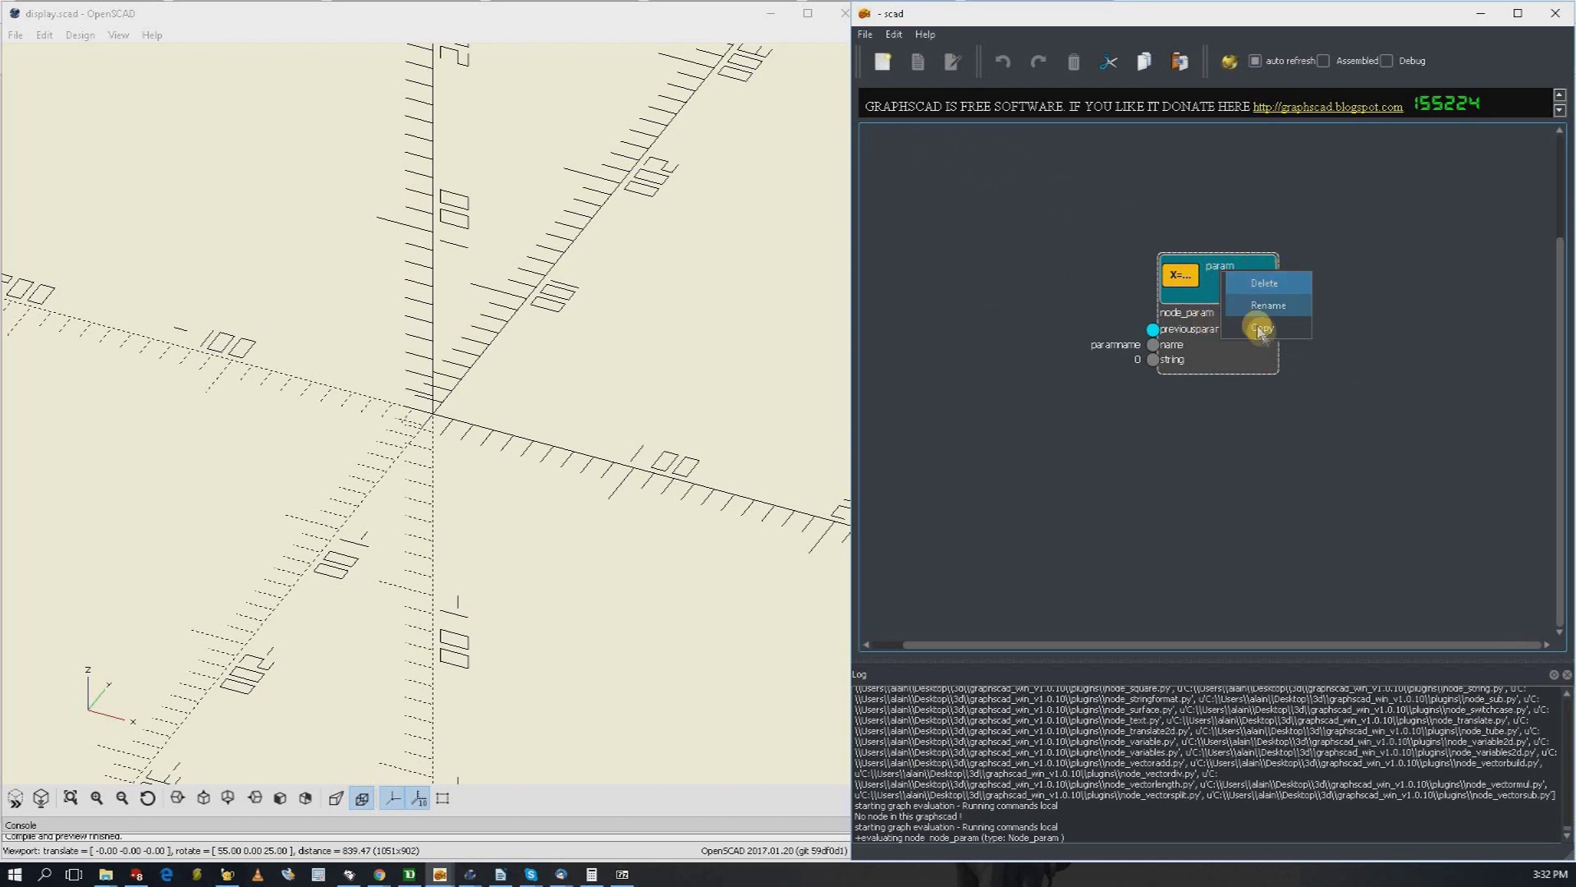
click(1260, 327)
drag(1231, 283, 1431, 263)
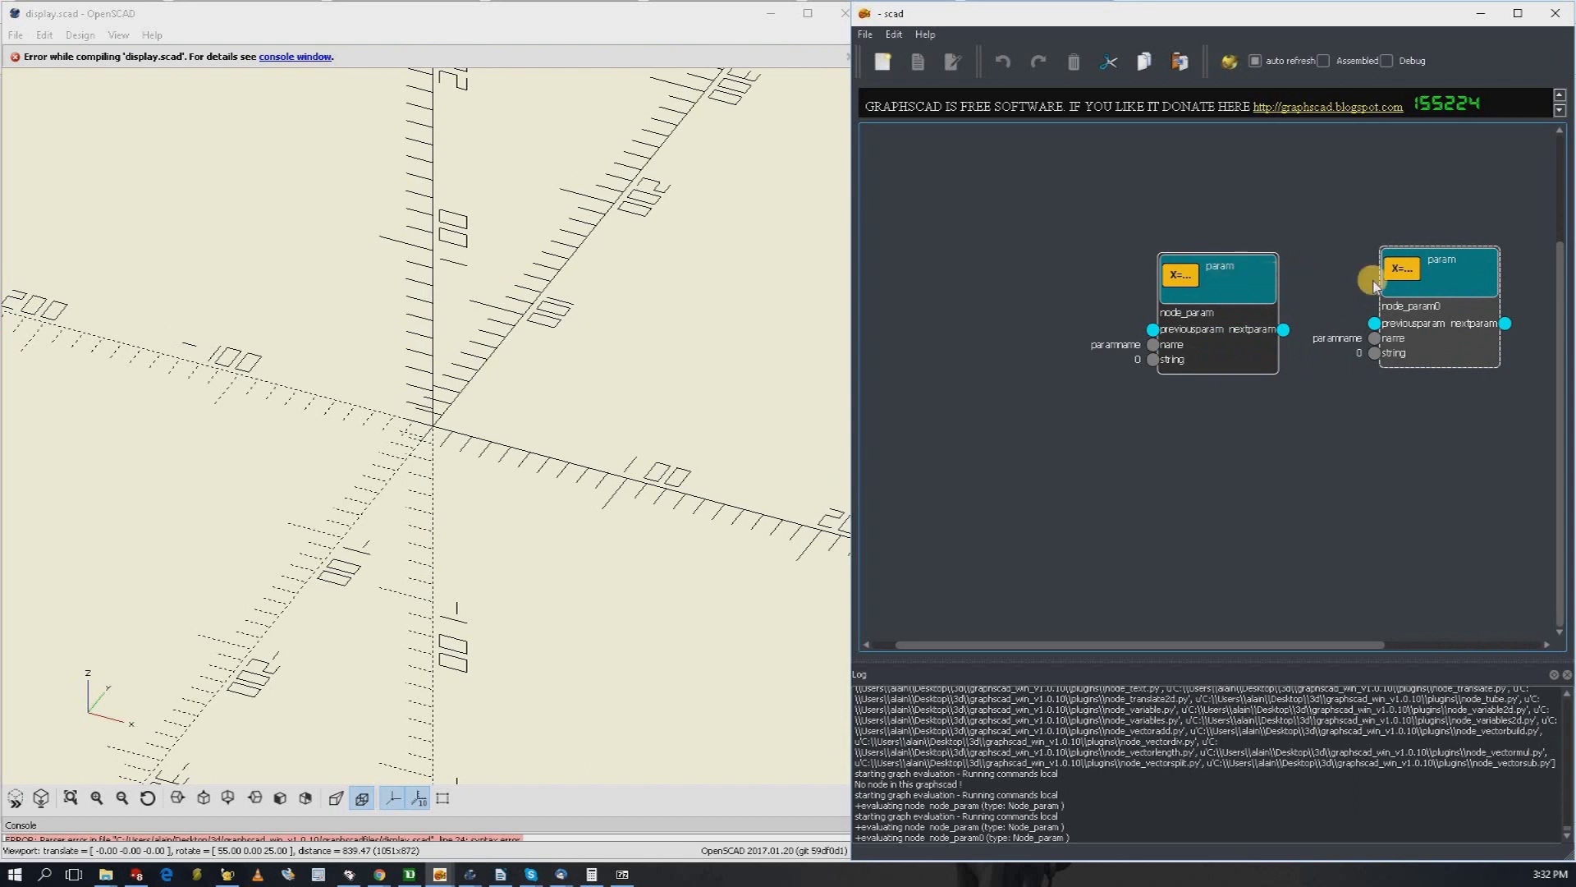
drag(1435, 275, 1433, 293)
Step: Copy the second param node and arrange the three param nodes in an evenly spaced horizontal row
right_click(1478, 316)
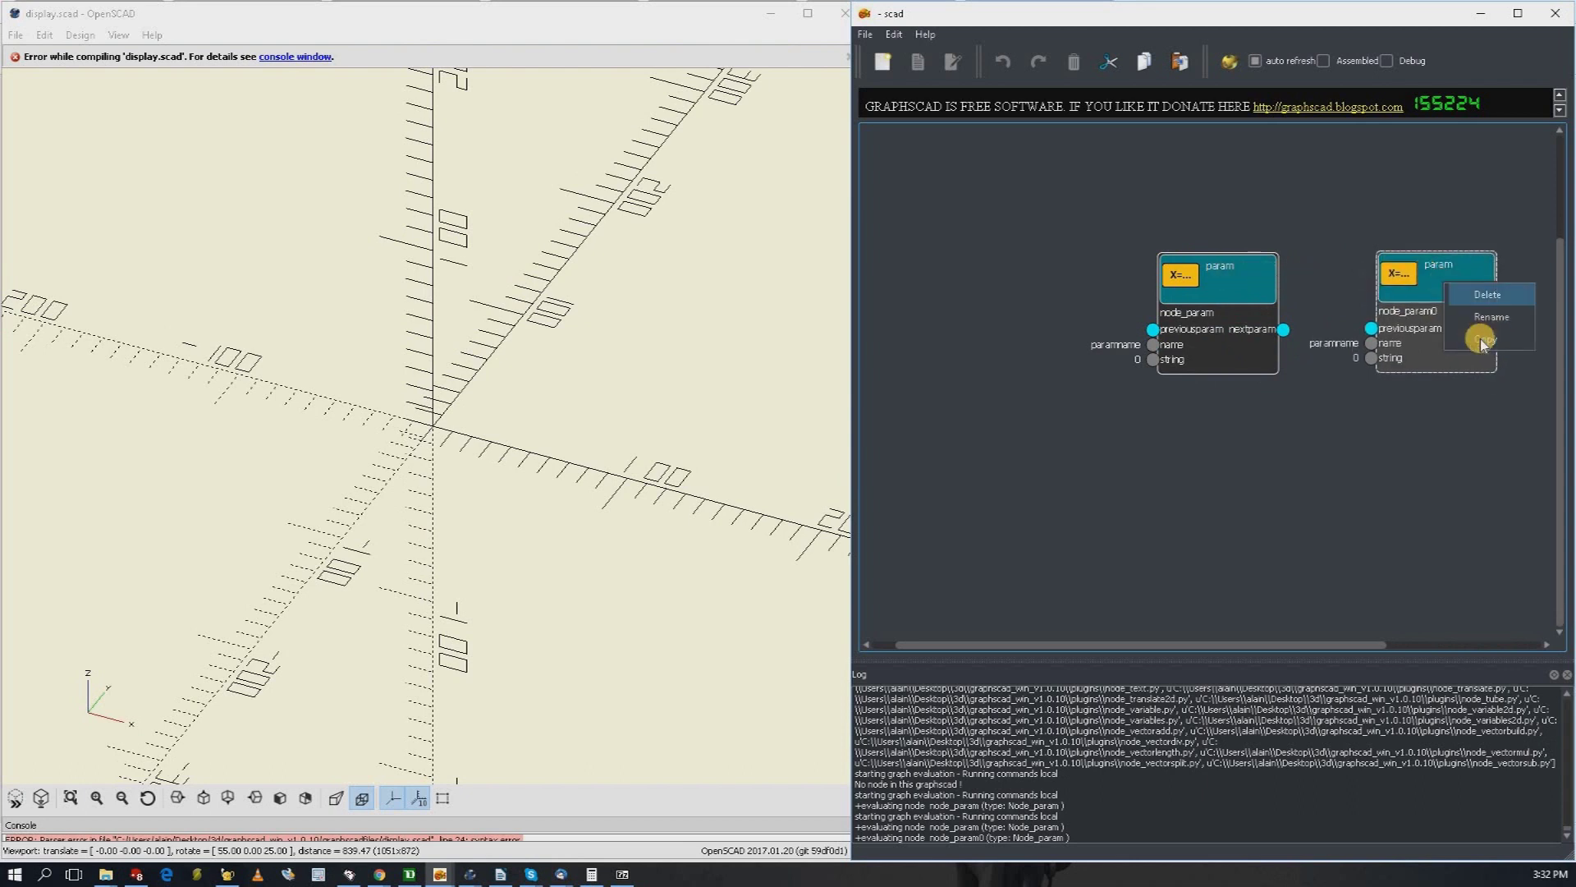
click(1469, 337)
drag(1526, 284, 1543, 275)
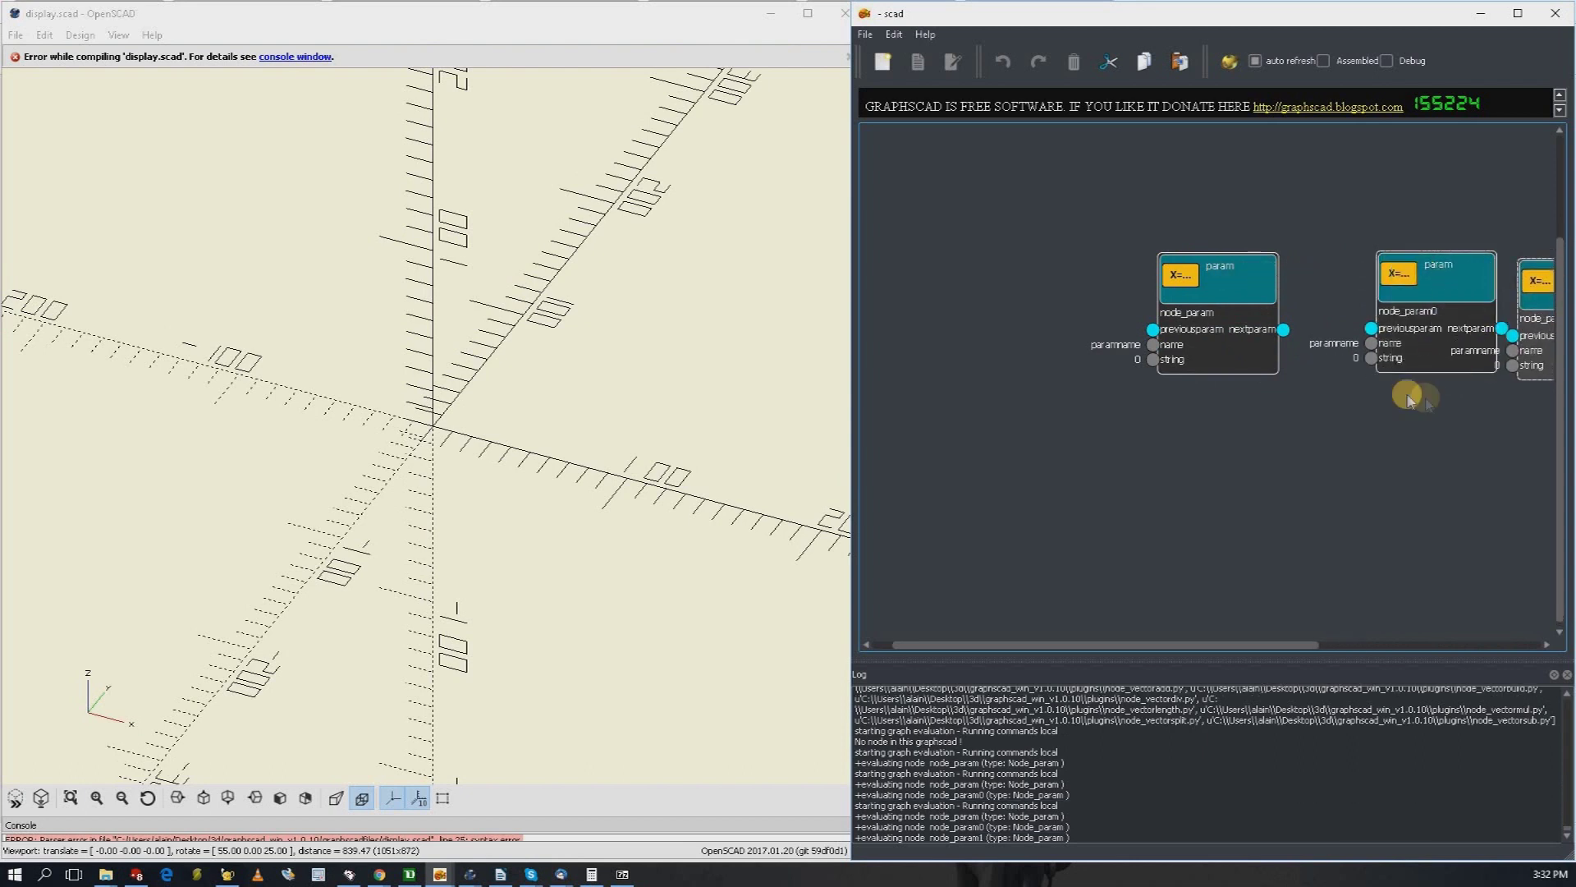
scroll(1204, 417, down, 2)
drag(1113, 338, 1083, 316)
drag(1266, 405, 1222, 294)
drag(1347, 416, 1401, 351)
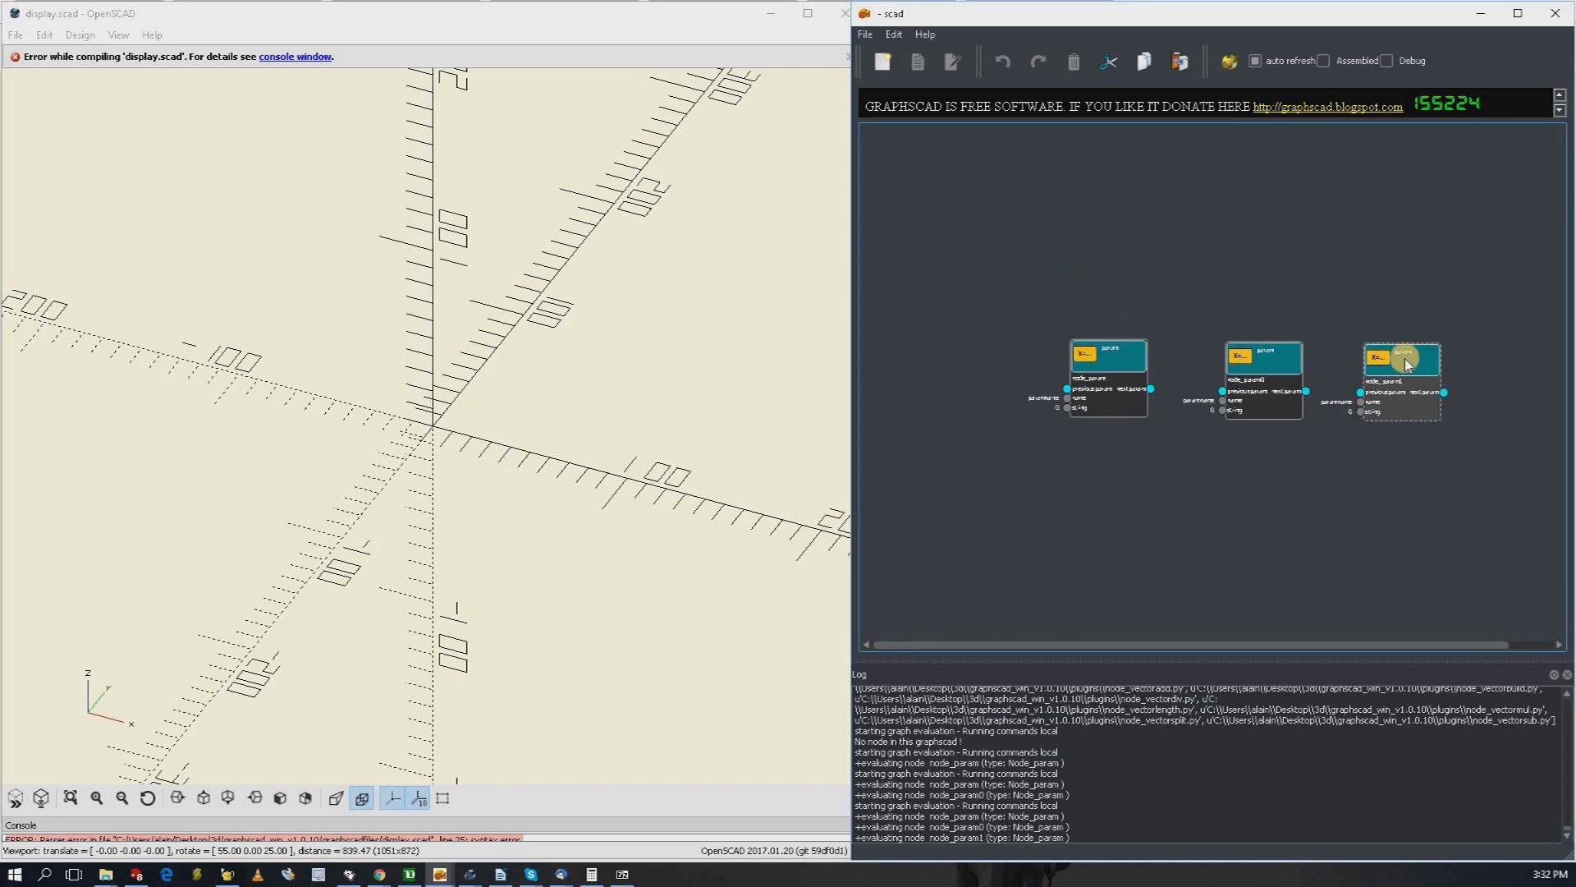
Step: Copy the third param node and place the duplicate as the fourth node at the end of the row
right_click(1404, 361)
click(1441, 408)
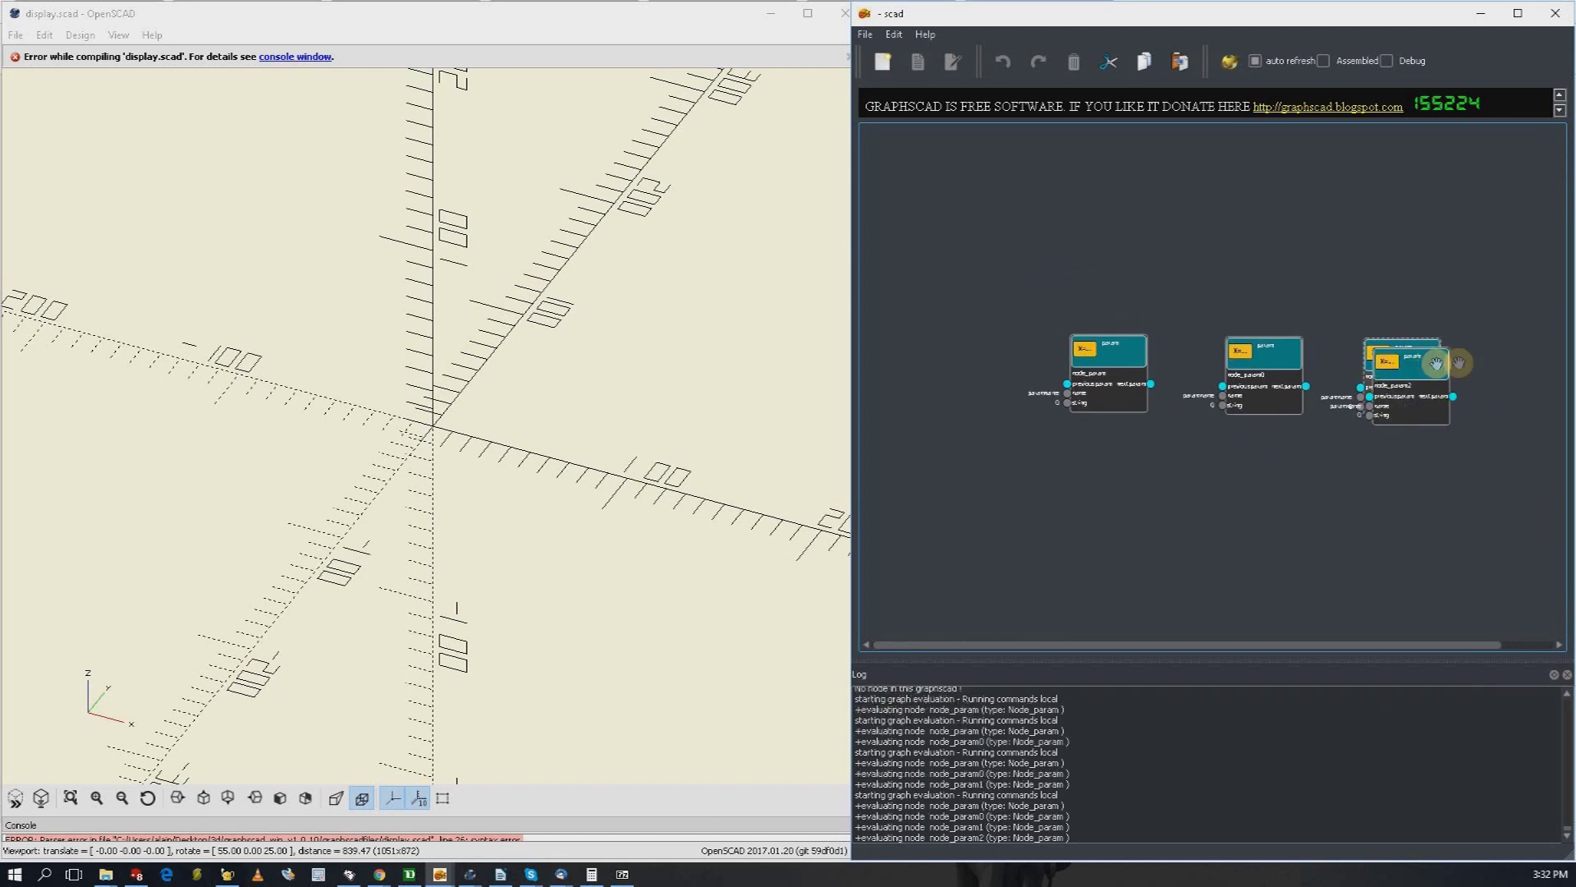
drag(1529, 364, 1526, 371)
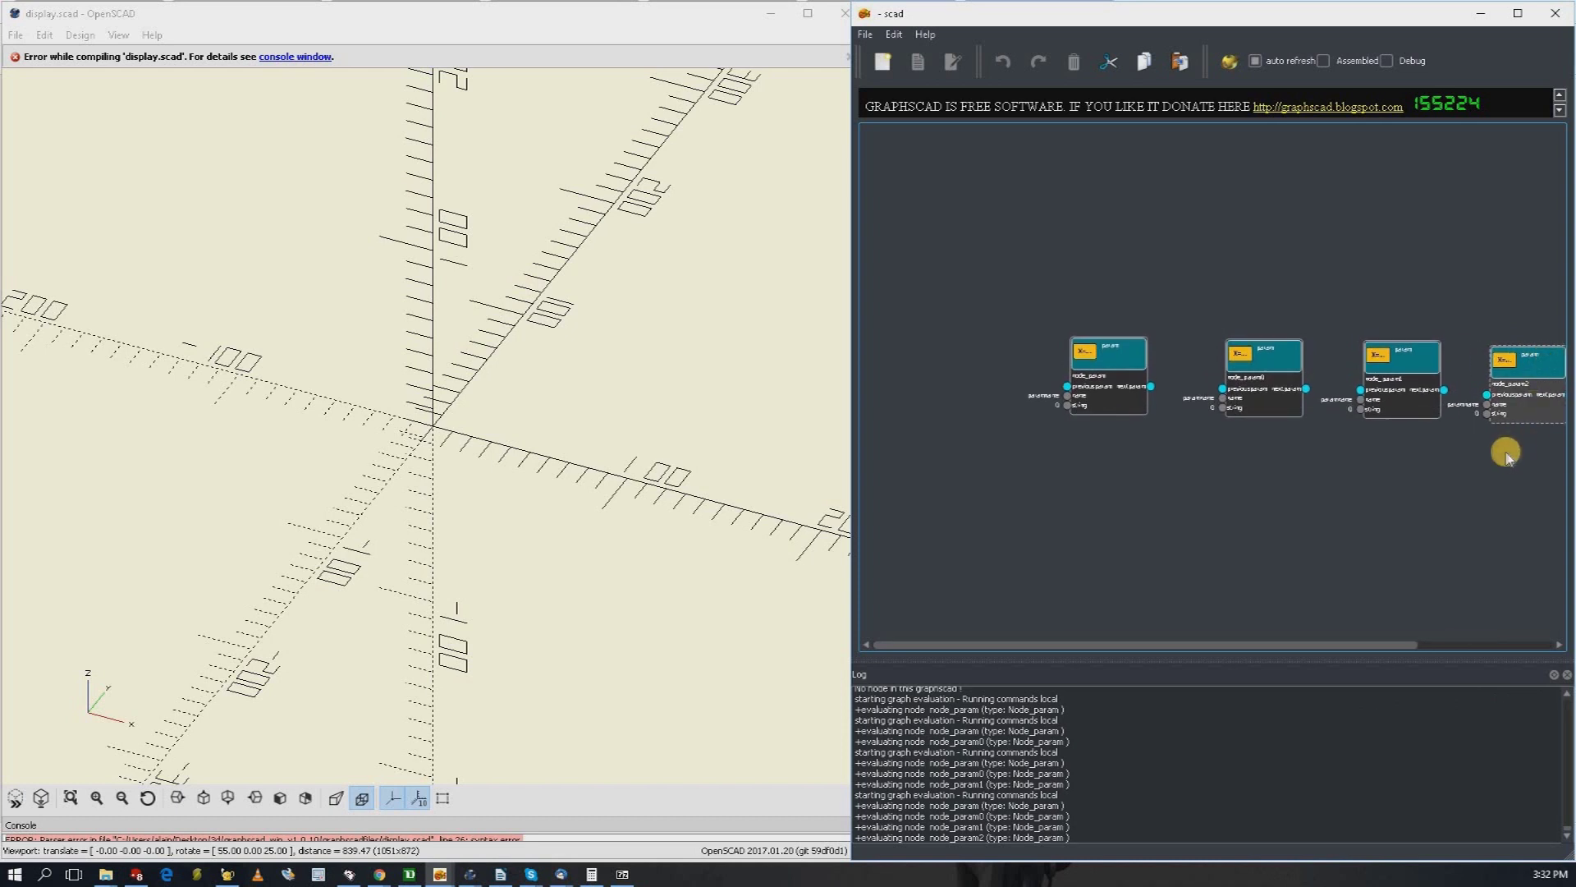
scroll(1412, 505, down, 2)
scroll(1421, 468, up, 2)
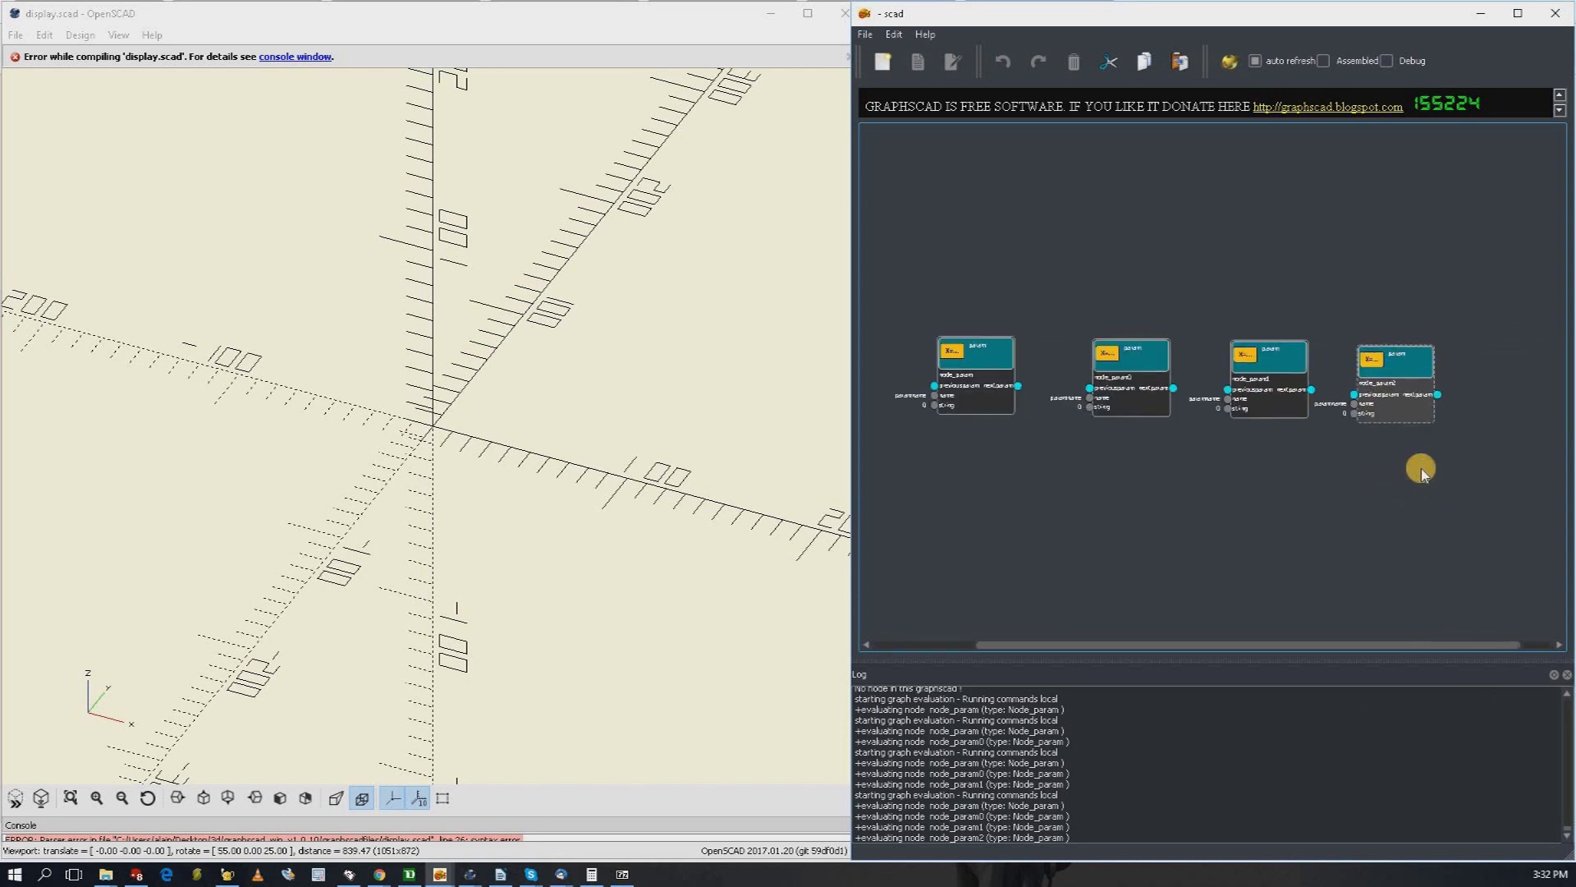
Step: Chain the four param nodes by connecting each nextparam output to the following node's previousparam input
scroll(1421, 466, down, 1)
drag(1017, 385, 1228, 389)
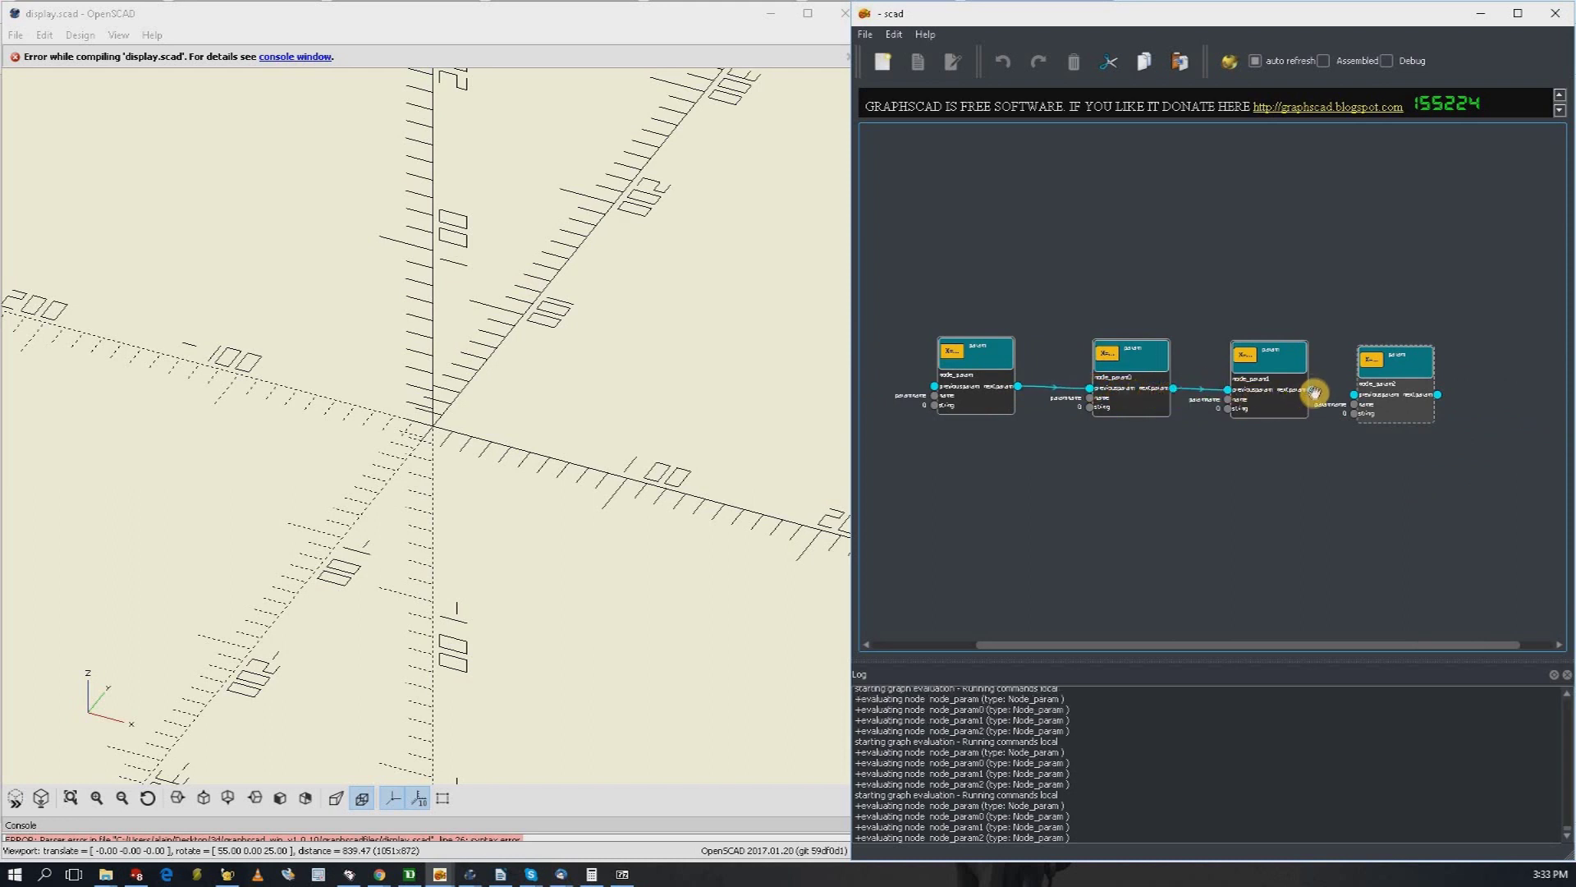
drag(1314, 391, 1353, 395)
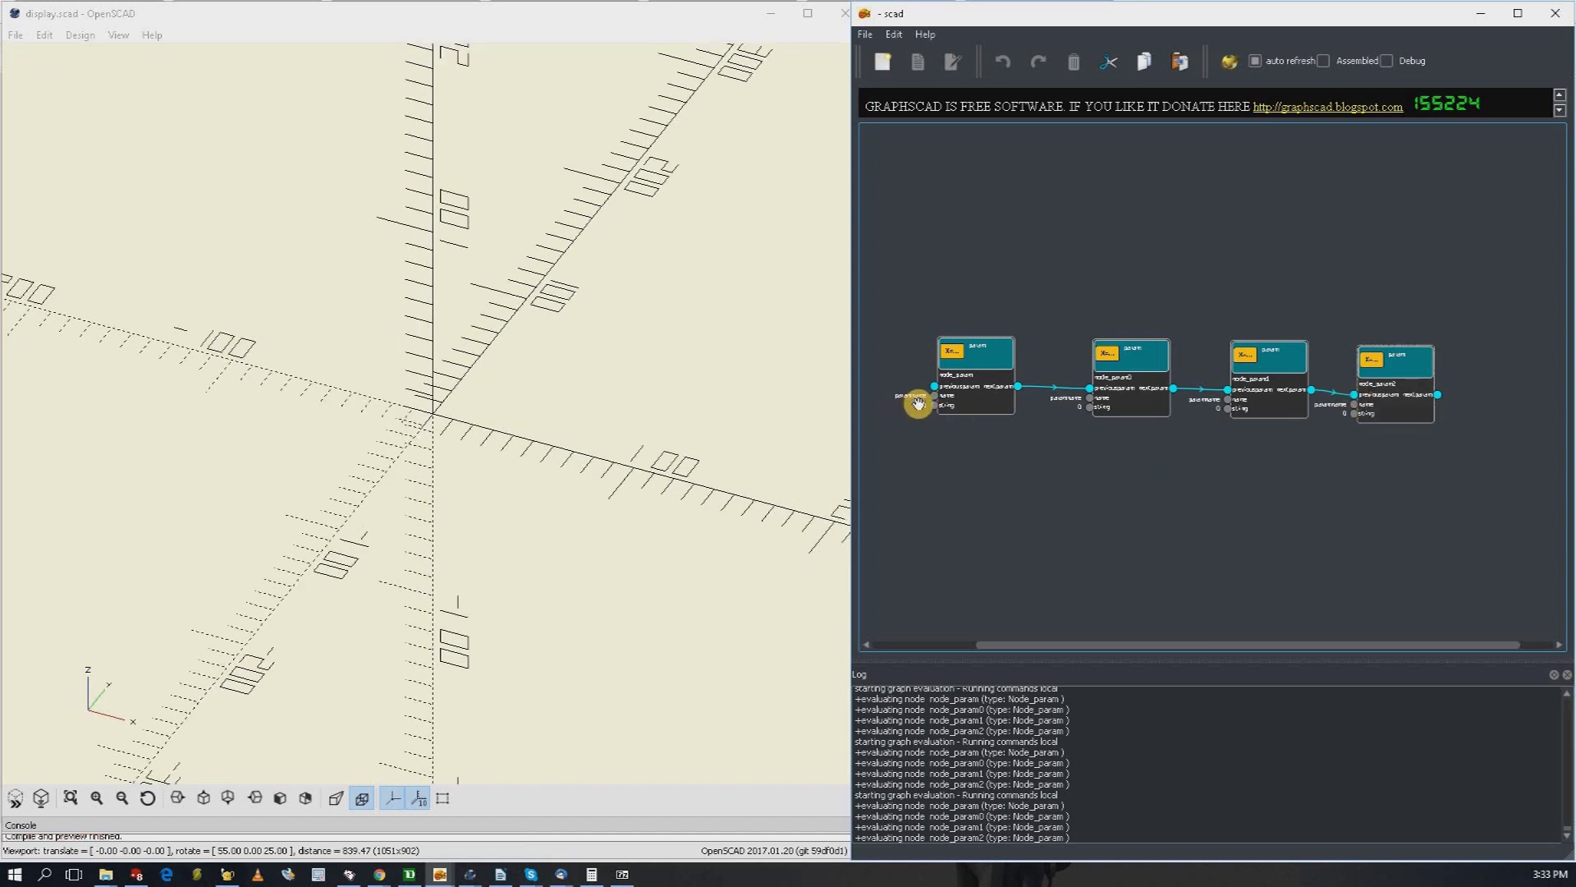
Step: Name the first param node's parameter thickness and set its string value to 6.5
scroll(908, 400, up, 5)
scroll(915, 390, up, 2)
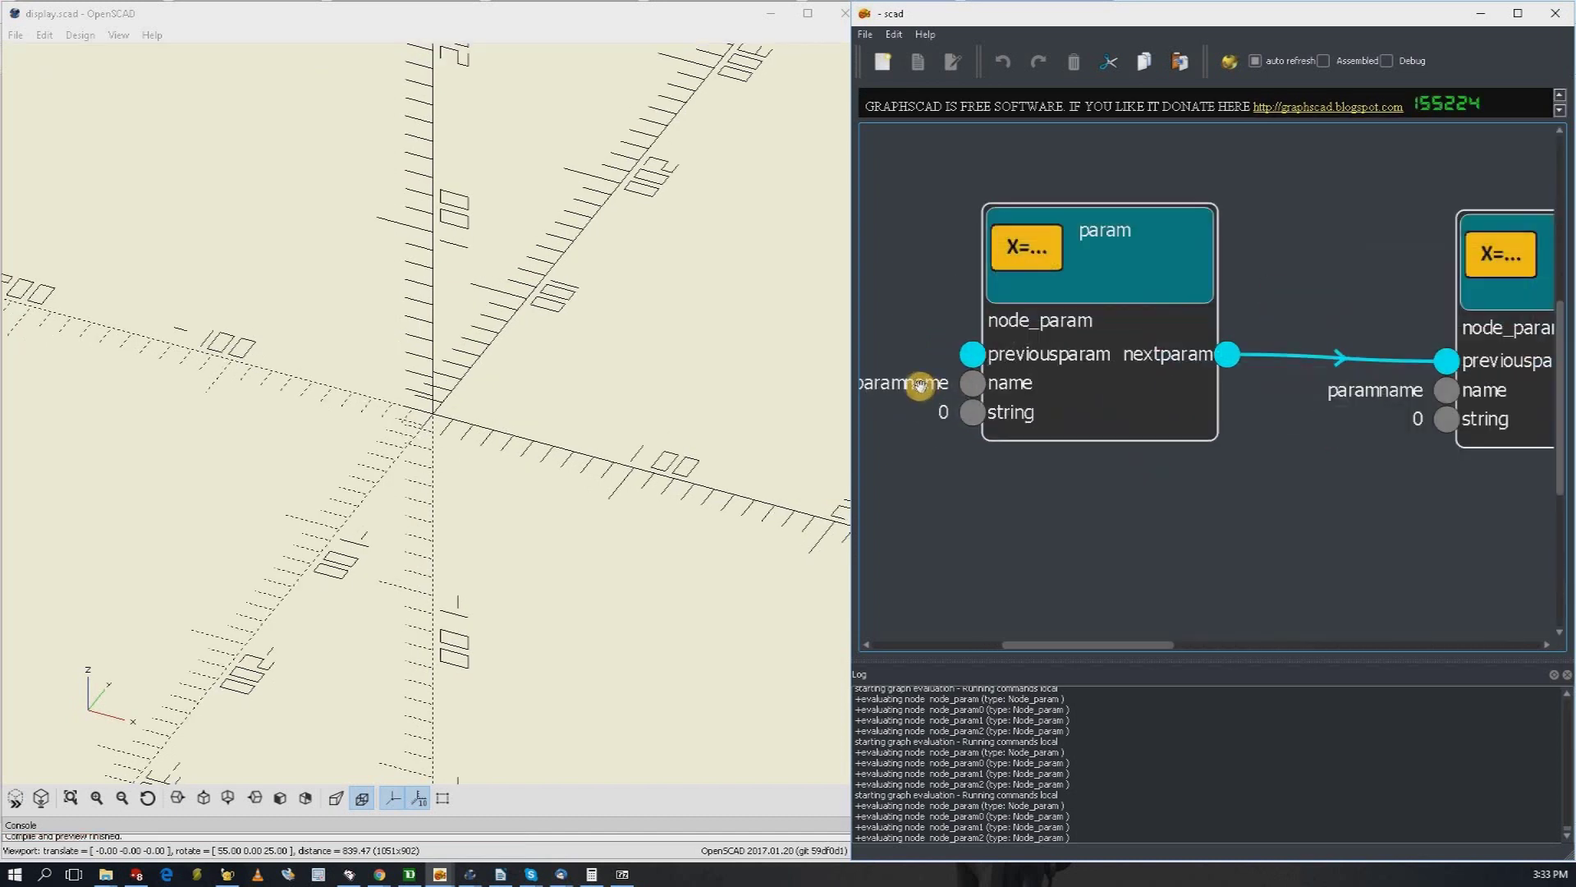
double_click(944, 383)
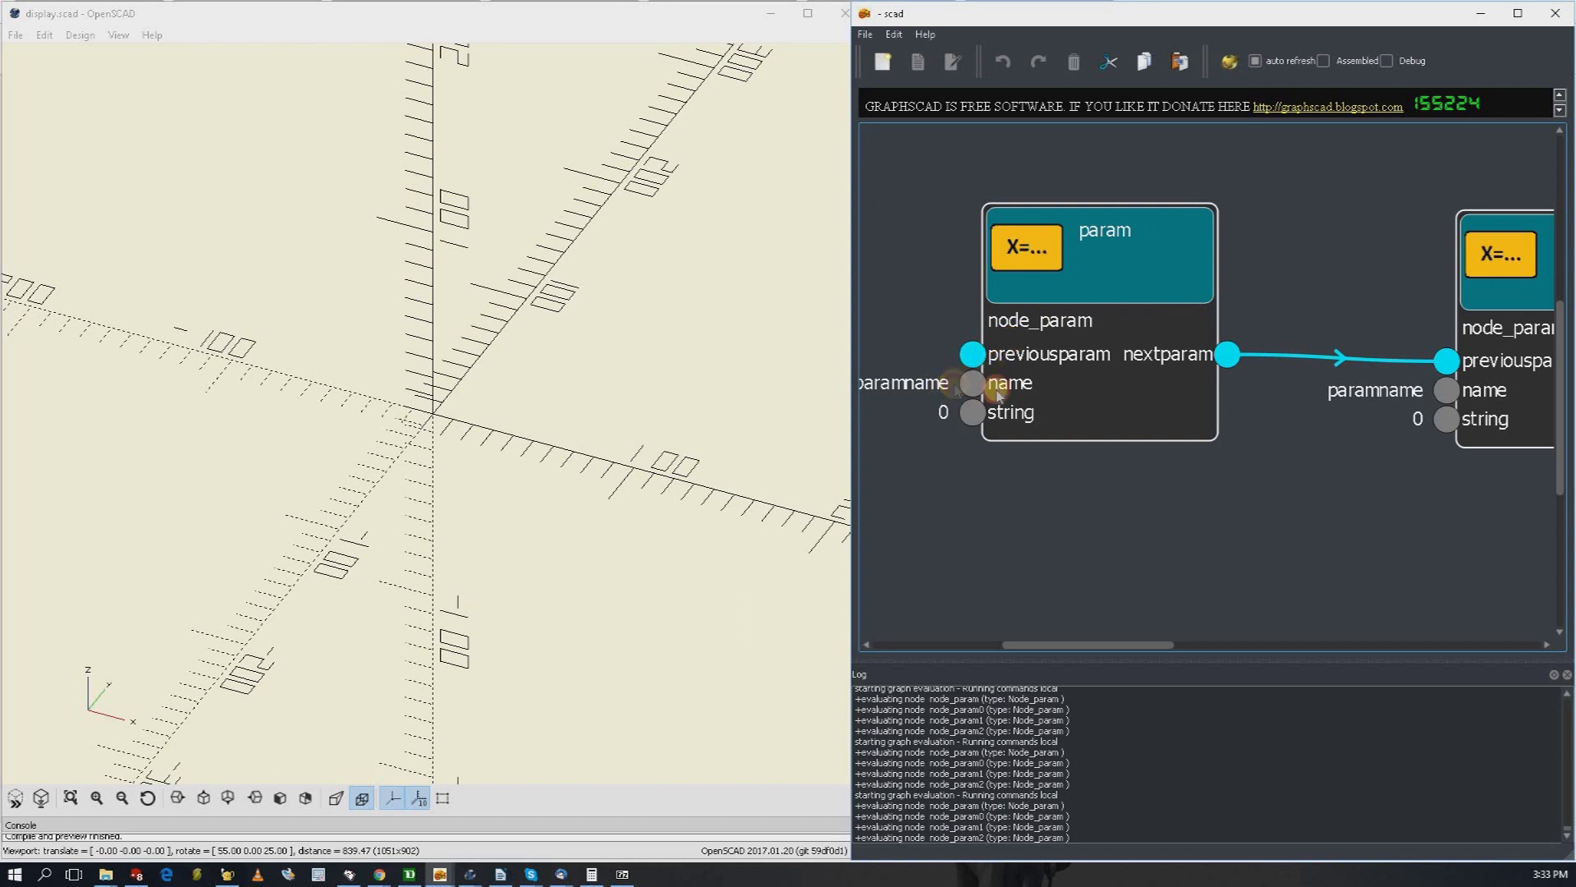
key(BackSpace)
key(BackSpace)
key(BackSpace)
key(BackSpace)
key(BackSpace)
key(BackSpace)
key(BackSpace)
key(BackSpace)
key(BackSpace)
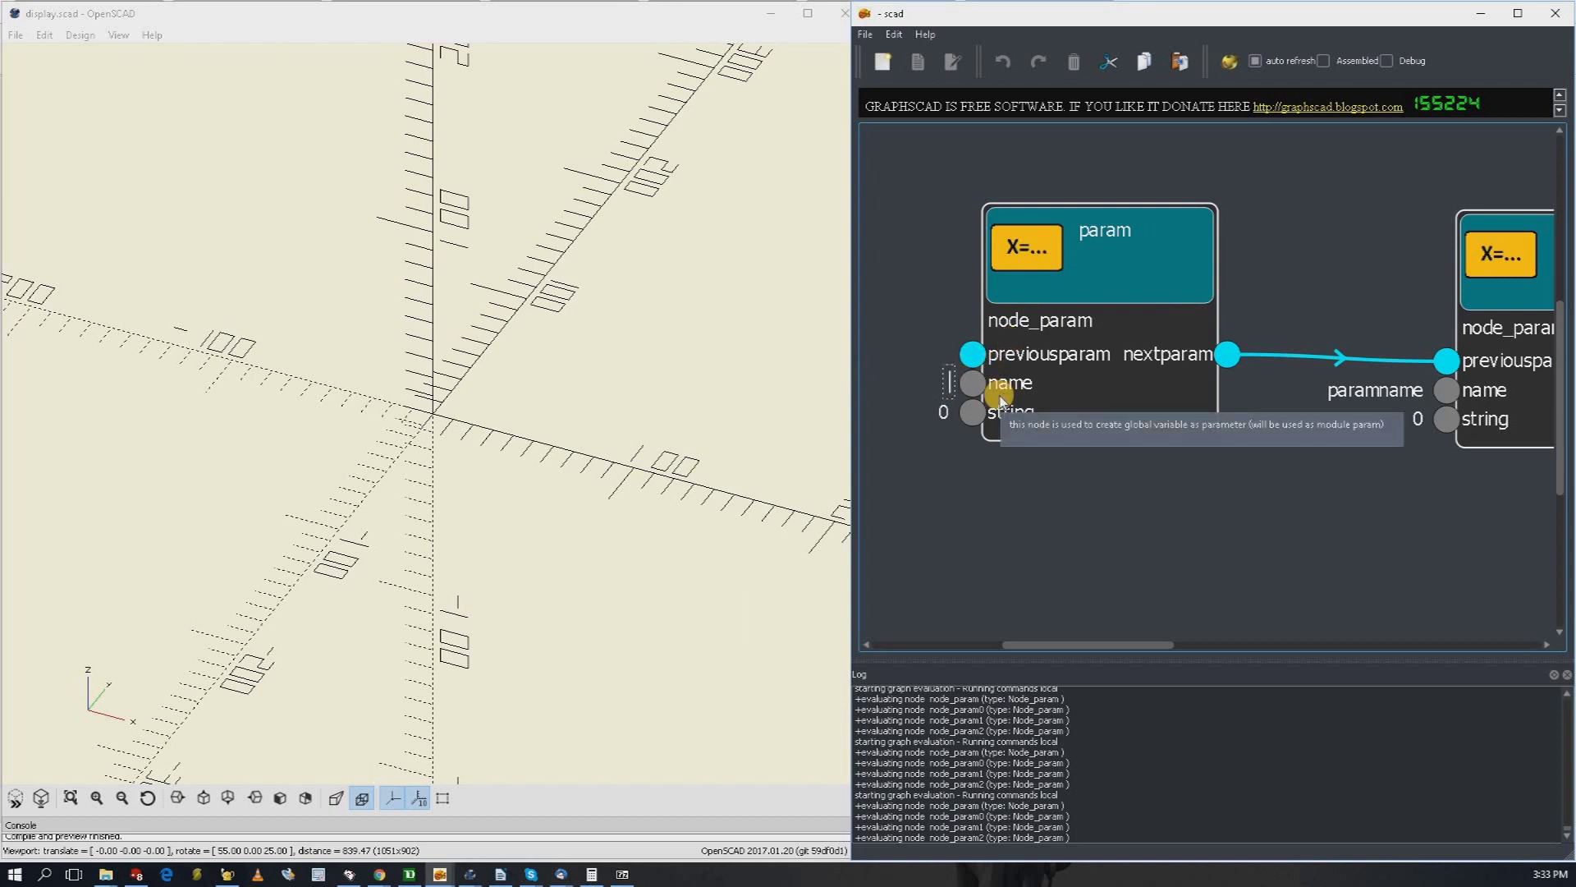
text(thickness)
click(944, 412)
click(944, 412)
key(BackSpace)
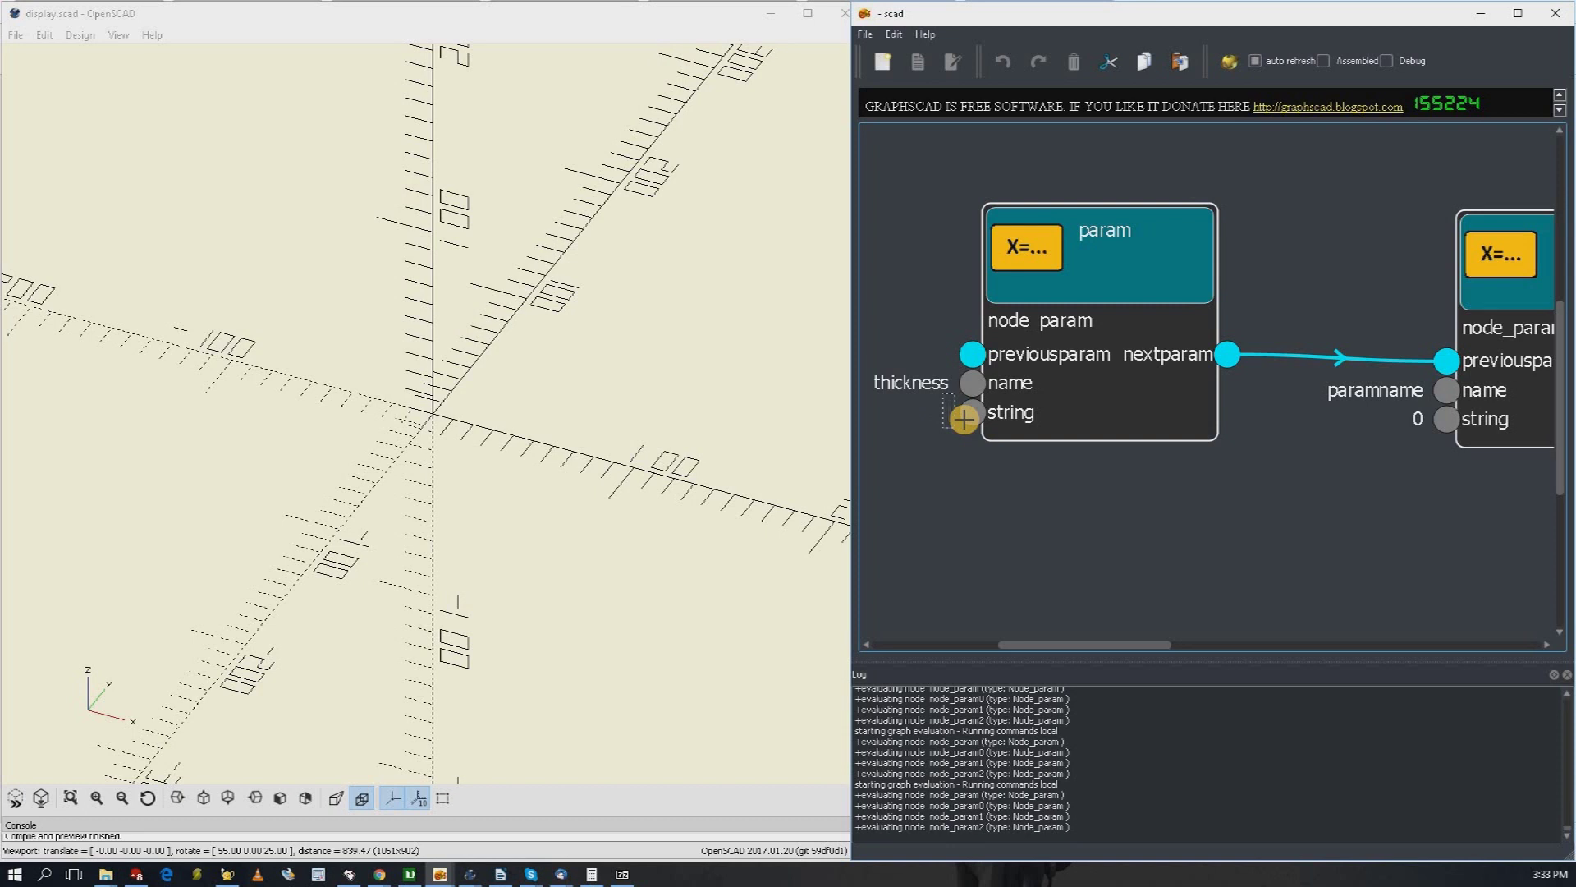
text(6.5)
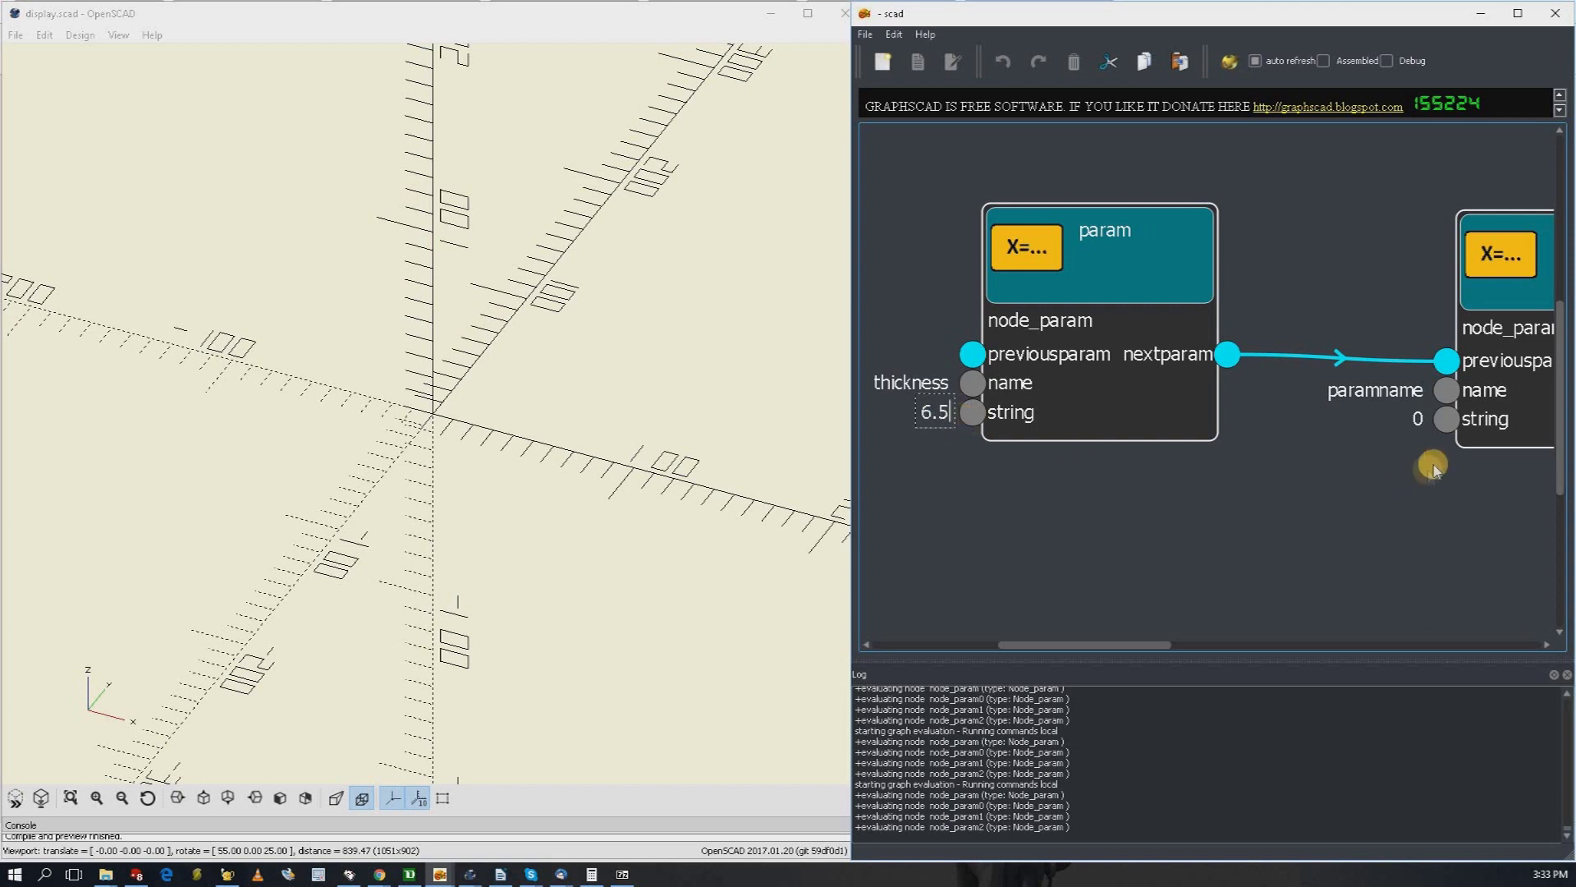
Step: Name the second param node's parameter width and set its string value to 29
click(1419, 421)
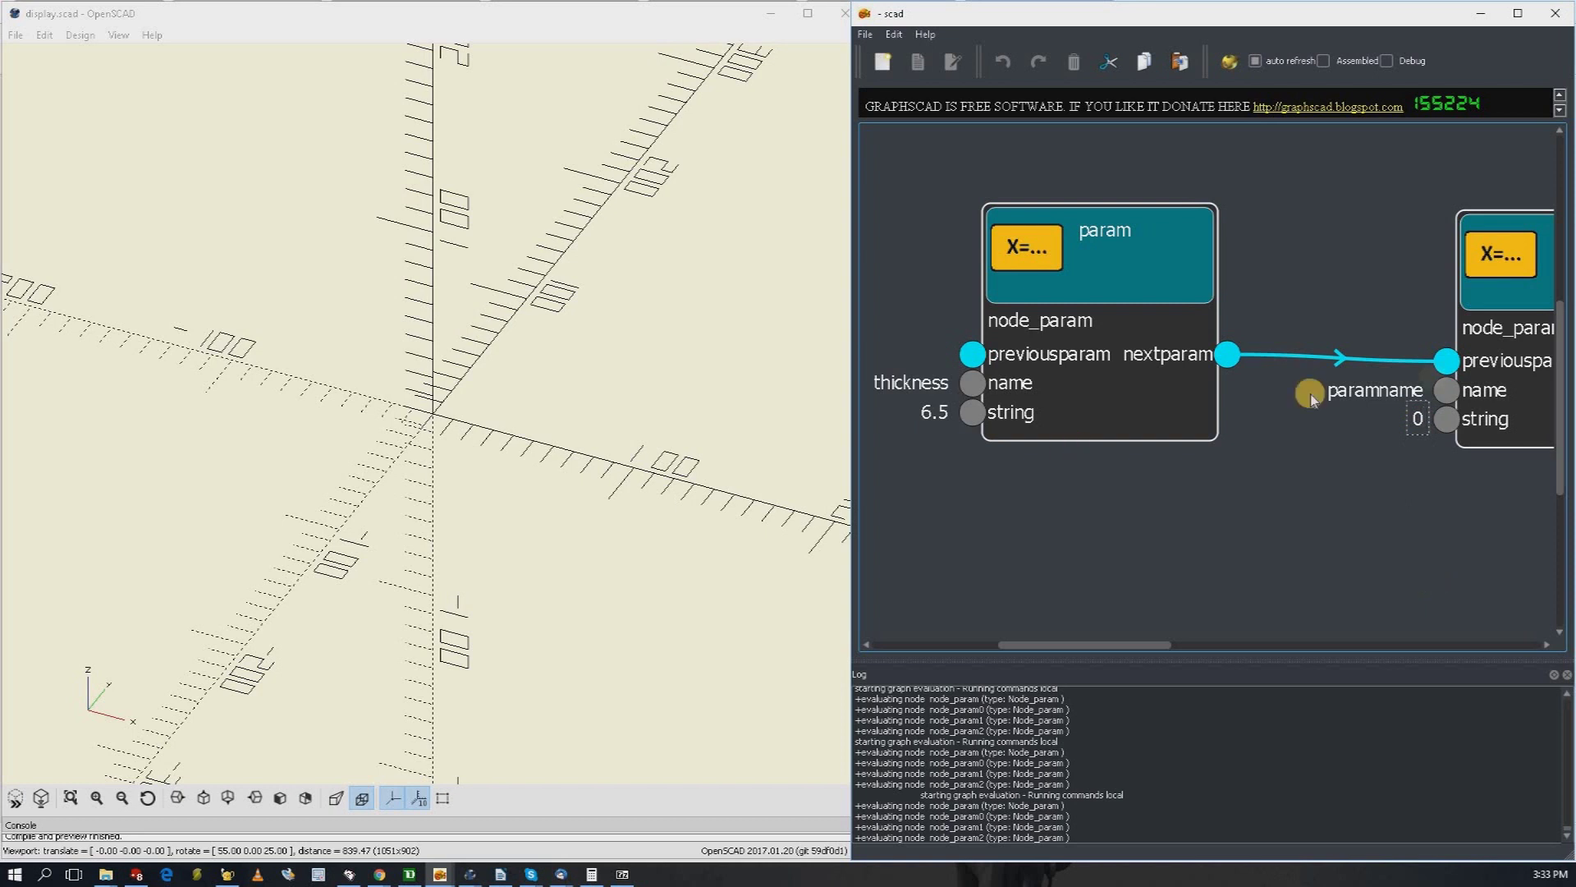
click(1425, 399)
key(BackSpace)
key(BackSpace)
key(BackSpace)
key(BackSpace)
key(BackSpace)
key(BackSpace)
key(BackSpace)
key(BackSpace)
key(BackSpace)
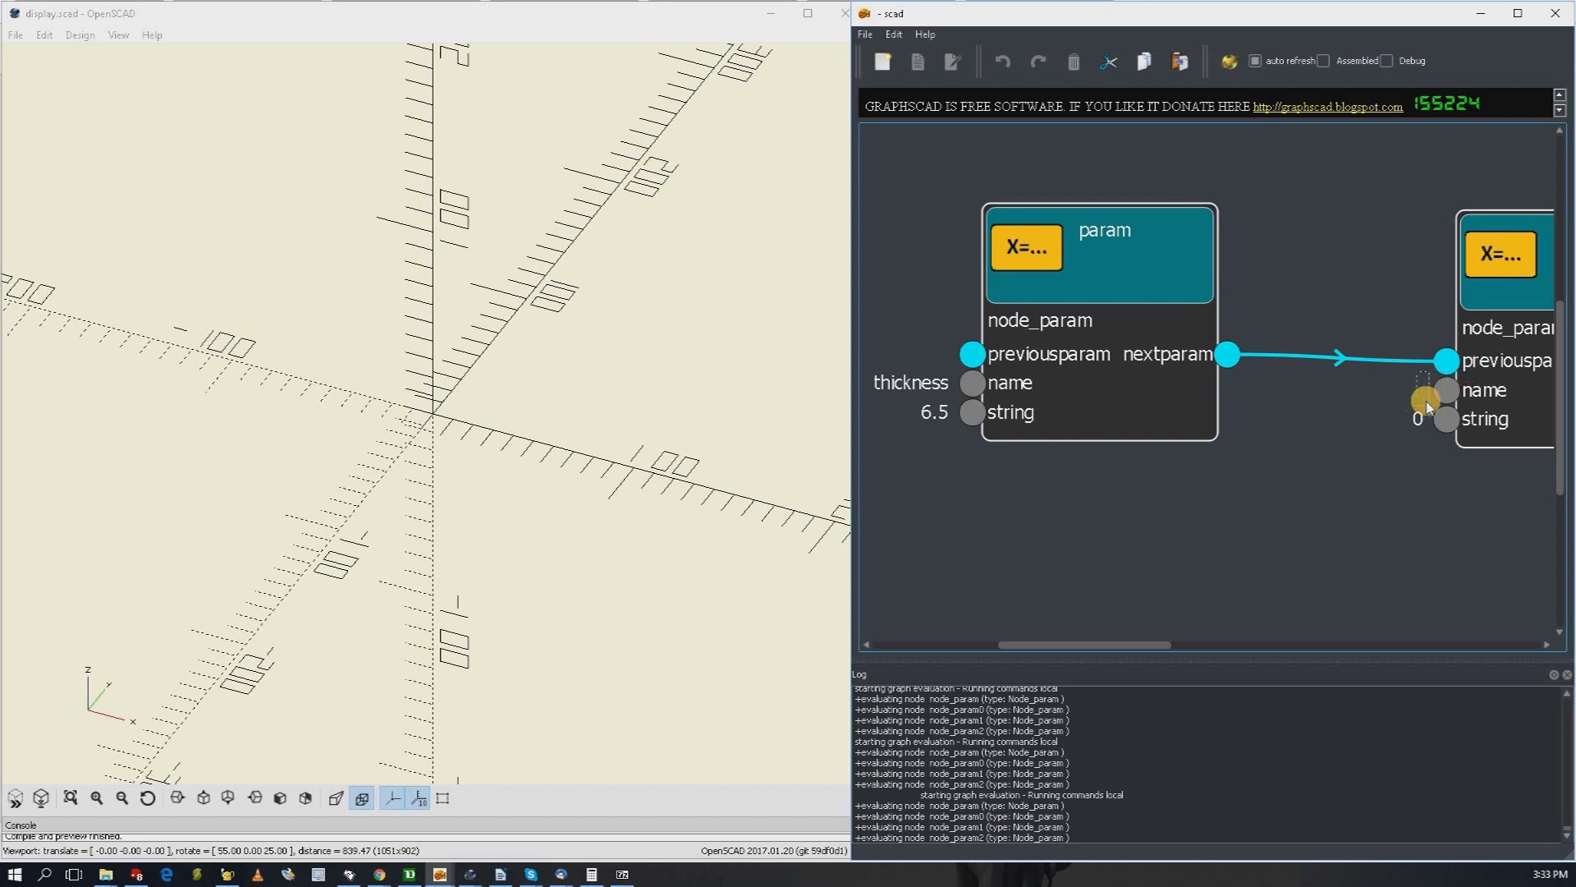
text(width)
click(1419, 420)
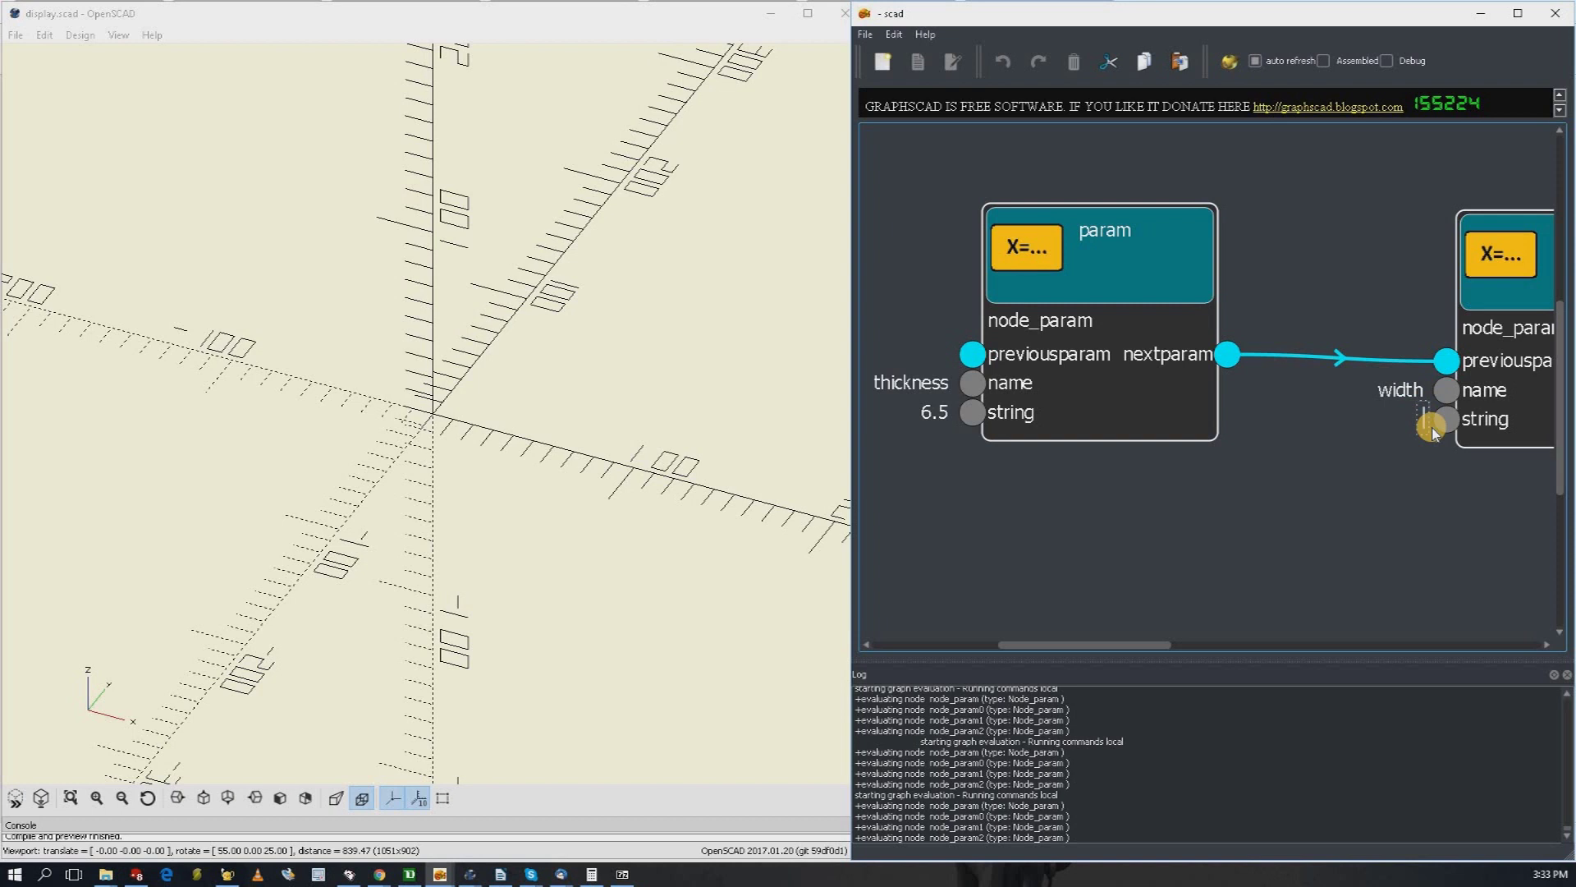
text(29)
Step: Name the third param node's parameter length and set its string value to 150
drag(1143, 647, 1291, 640)
click(1248, 396)
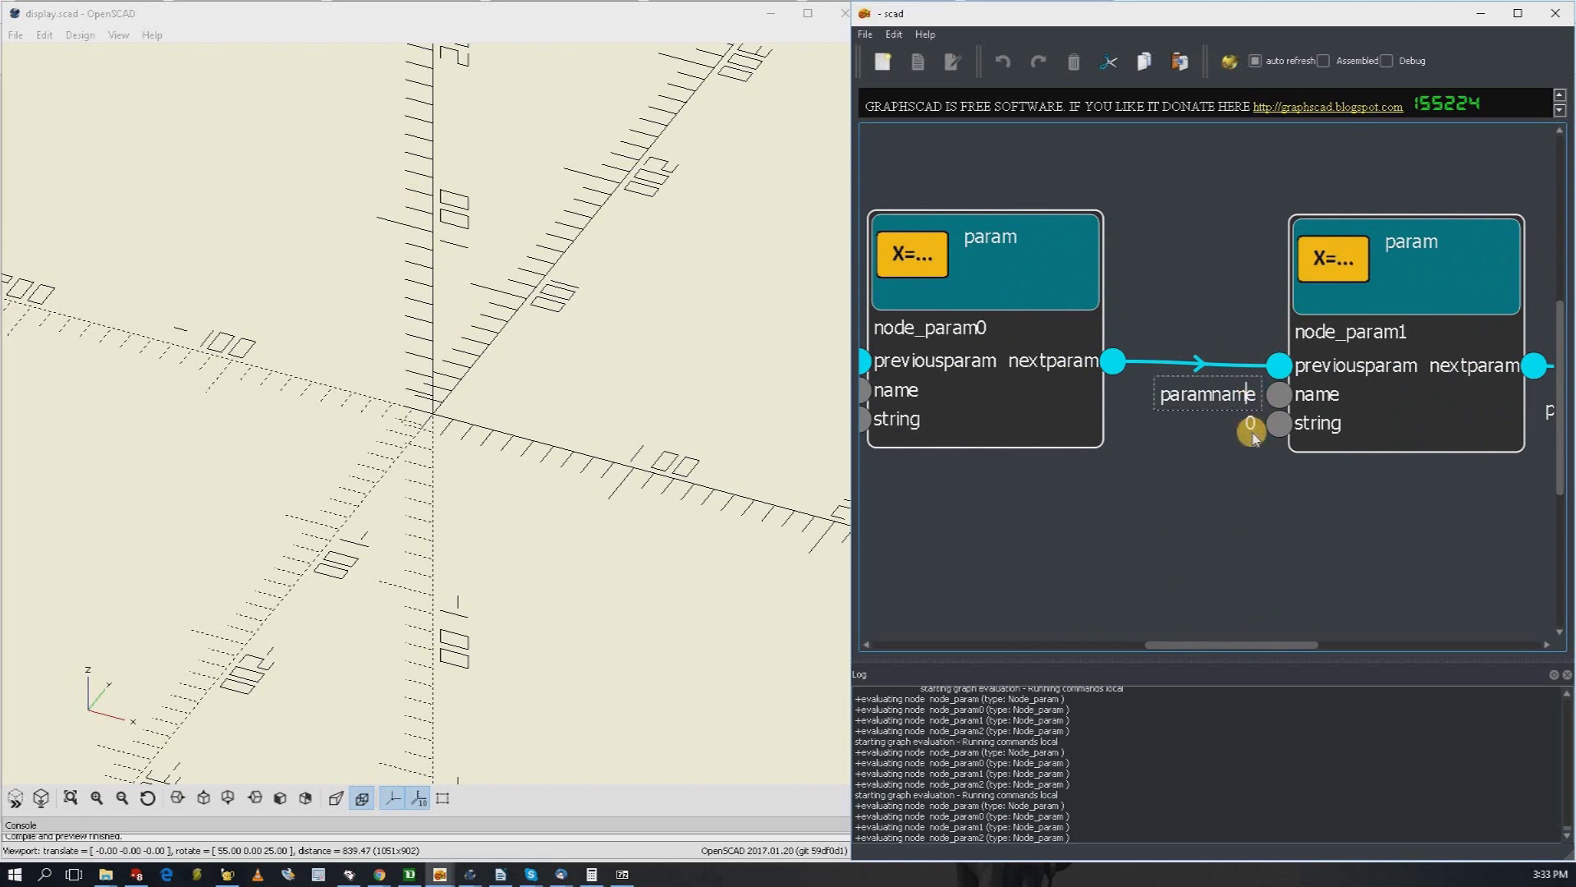
key(BackSpace)
key(BackSpace)
key(BackSpace)
key(BackSpace)
key(BackSpace)
key(BackSpace)
key(BackSpace)
key(BackSpace)
key(BackSpace)
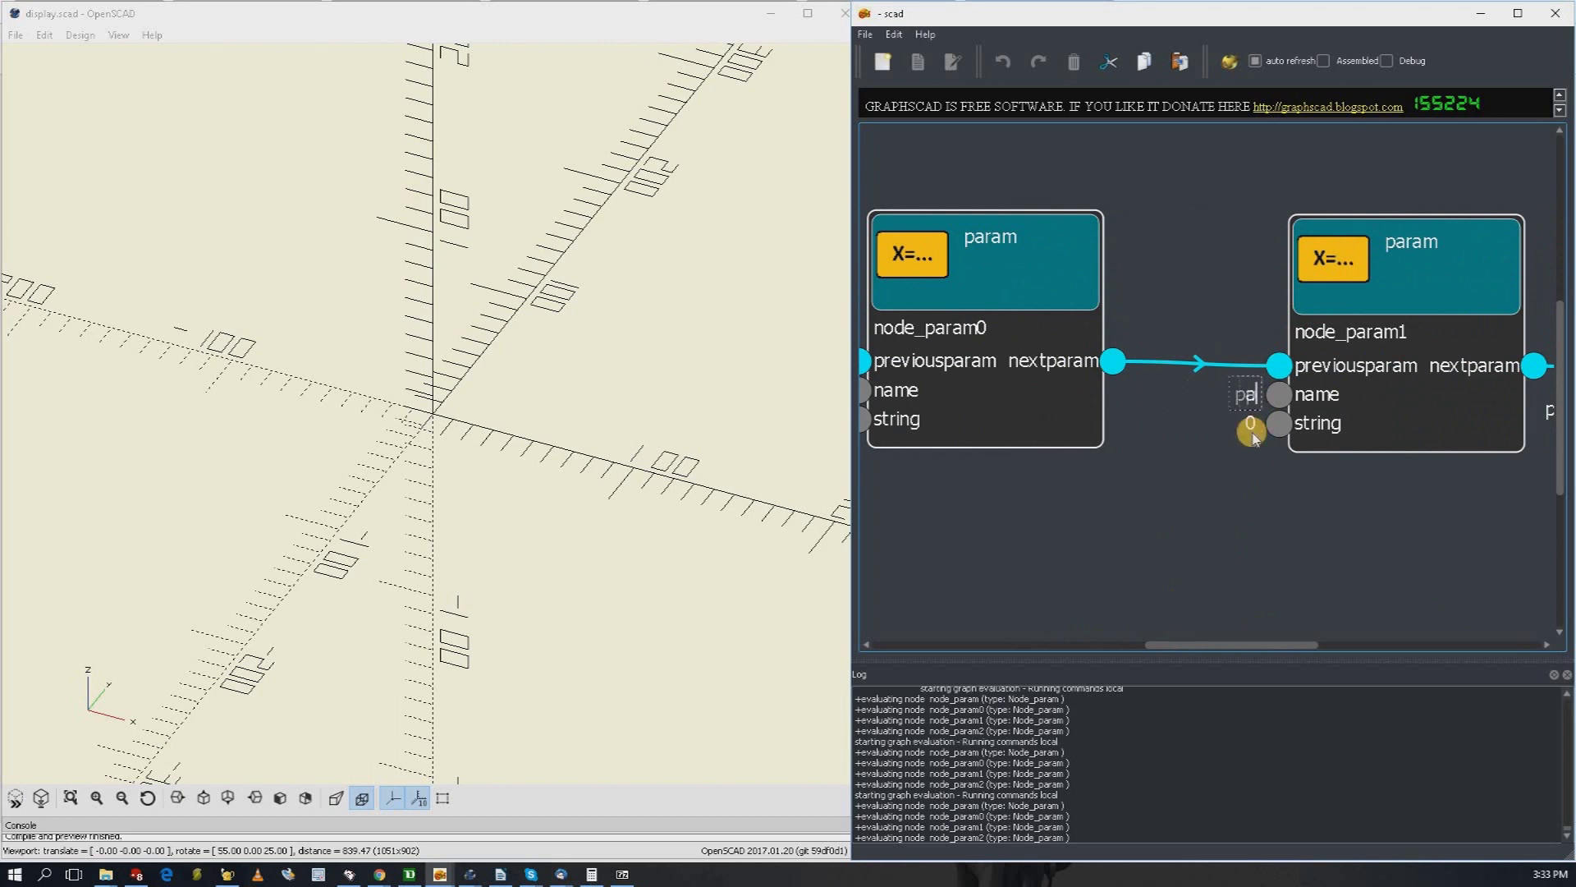
text(length)
click(1251, 428)
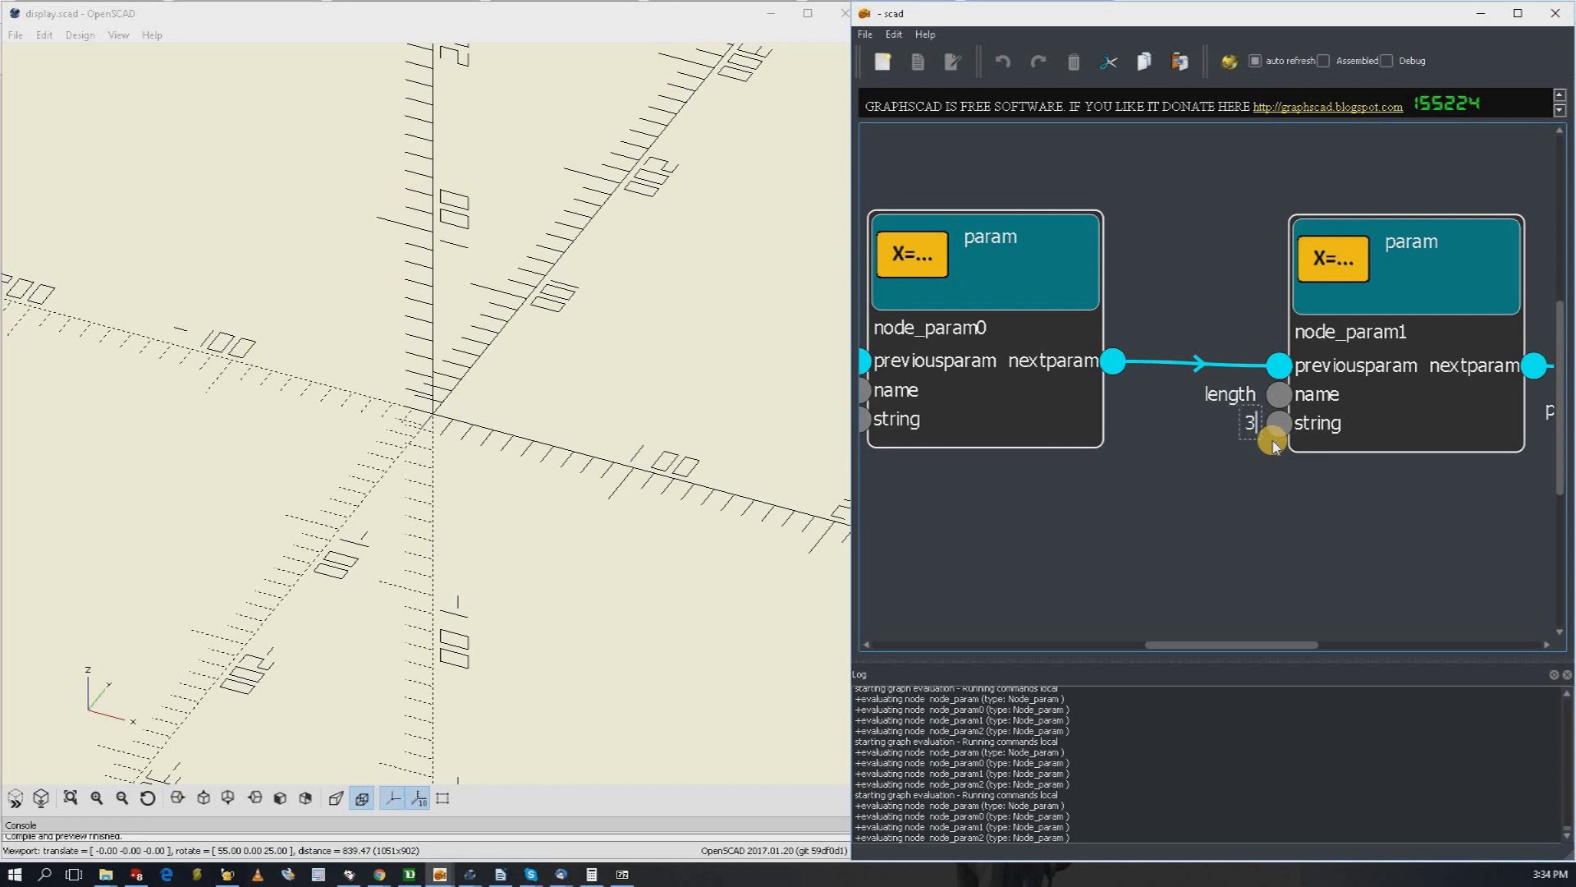
text(150)
Step: Name the fourth param node's parameter twidth and set its string value to 12.5
drag(1257, 648, 1341, 645)
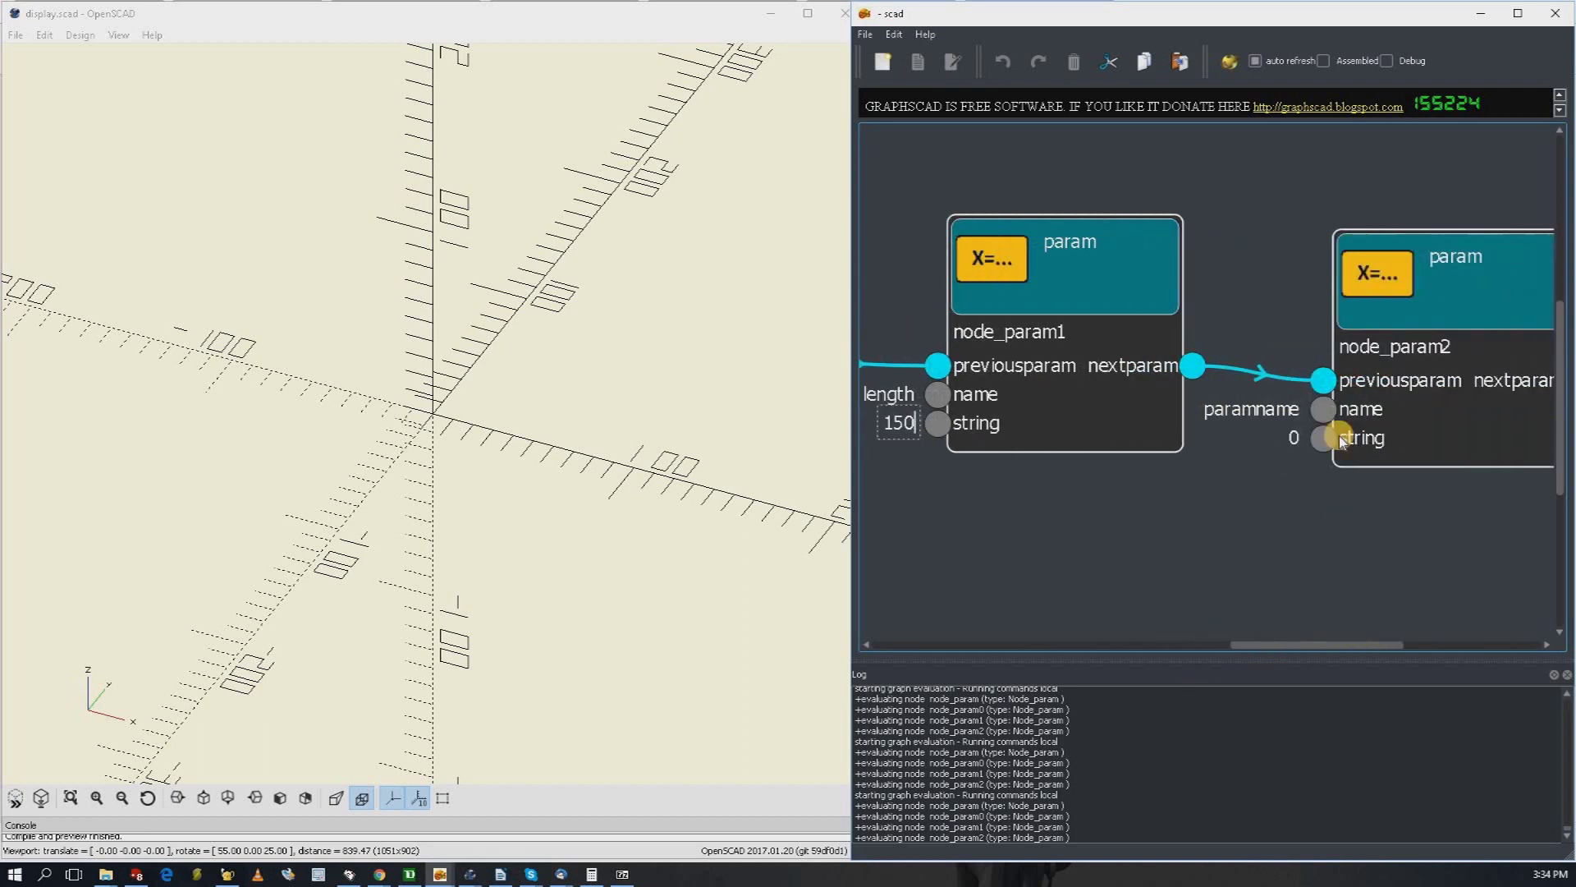
click(1296, 408)
key(BackSpace)
key(BackSpace)
key(BackSpace)
key(BackSpace)
key(BackSpace)
key(BackSpace)
key(BackSpace)
key(BackSpace)
key(BackSpace)
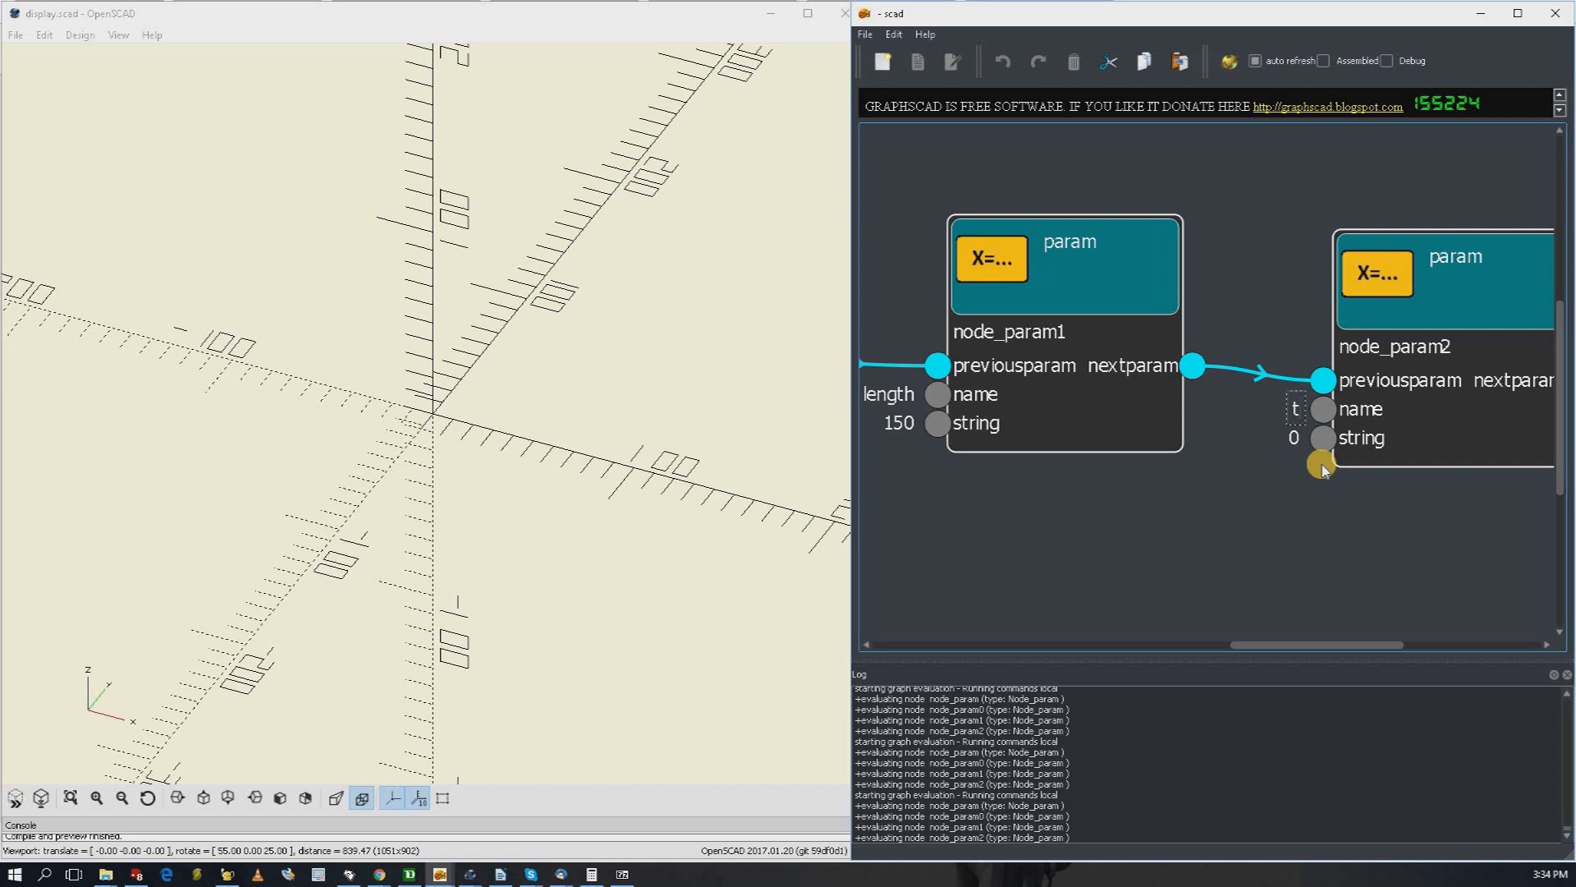
text(idth)
click(1297, 437)
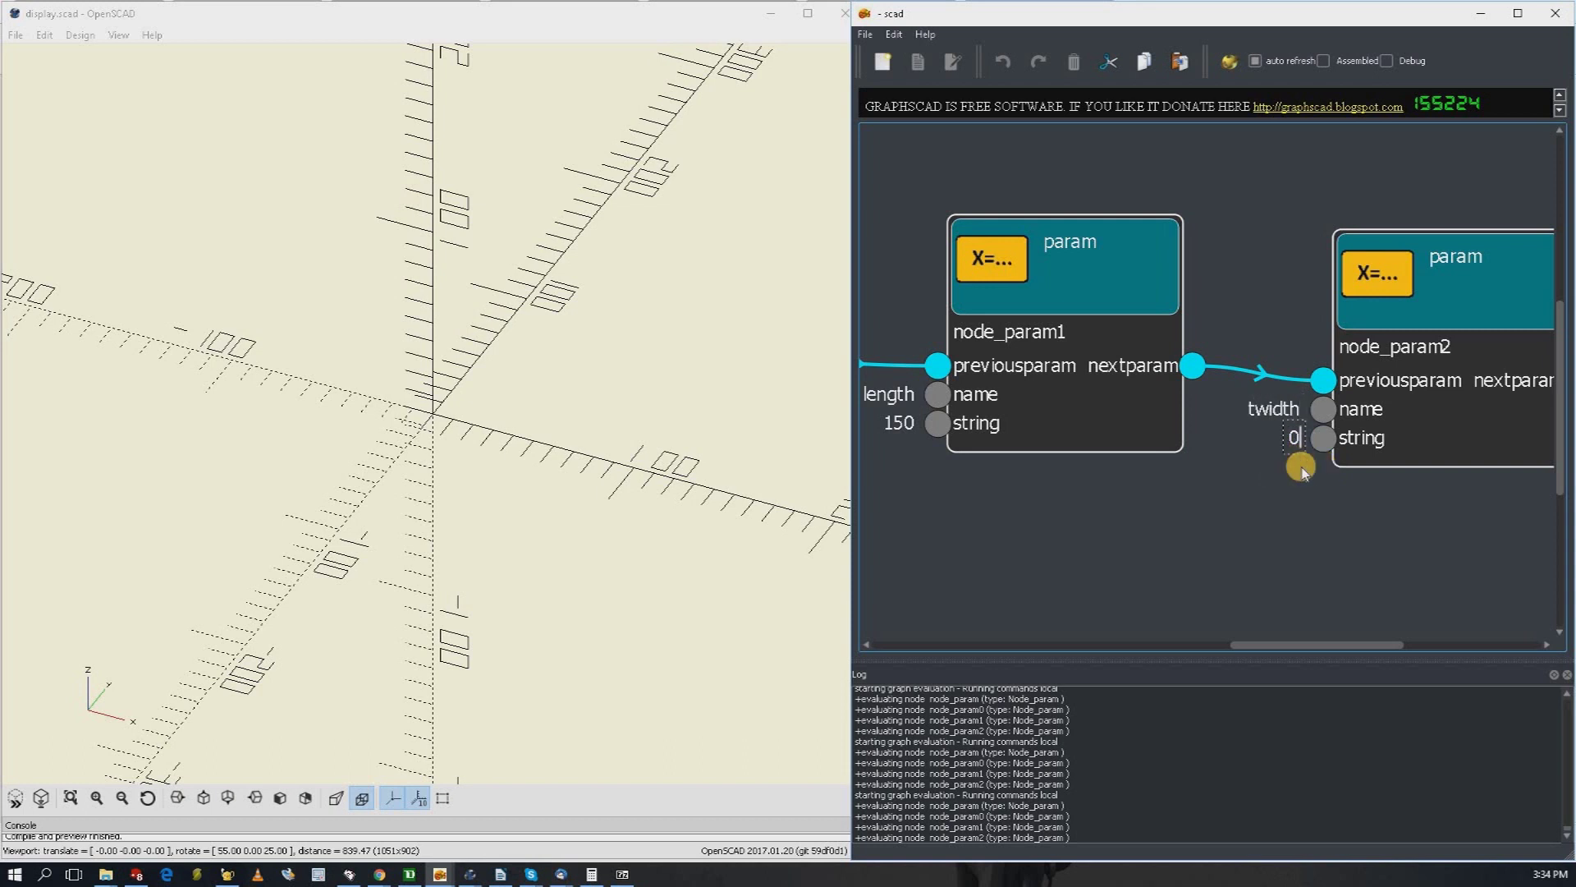
key(BackSpace)
text(12.5)
Step: Copy the twidth param node, place the duplicate after it, and connect the original's nextparam to the copy's previousparam
drag(1306, 644, 1404, 644)
click(1108, 260)
right_click(1110, 261)
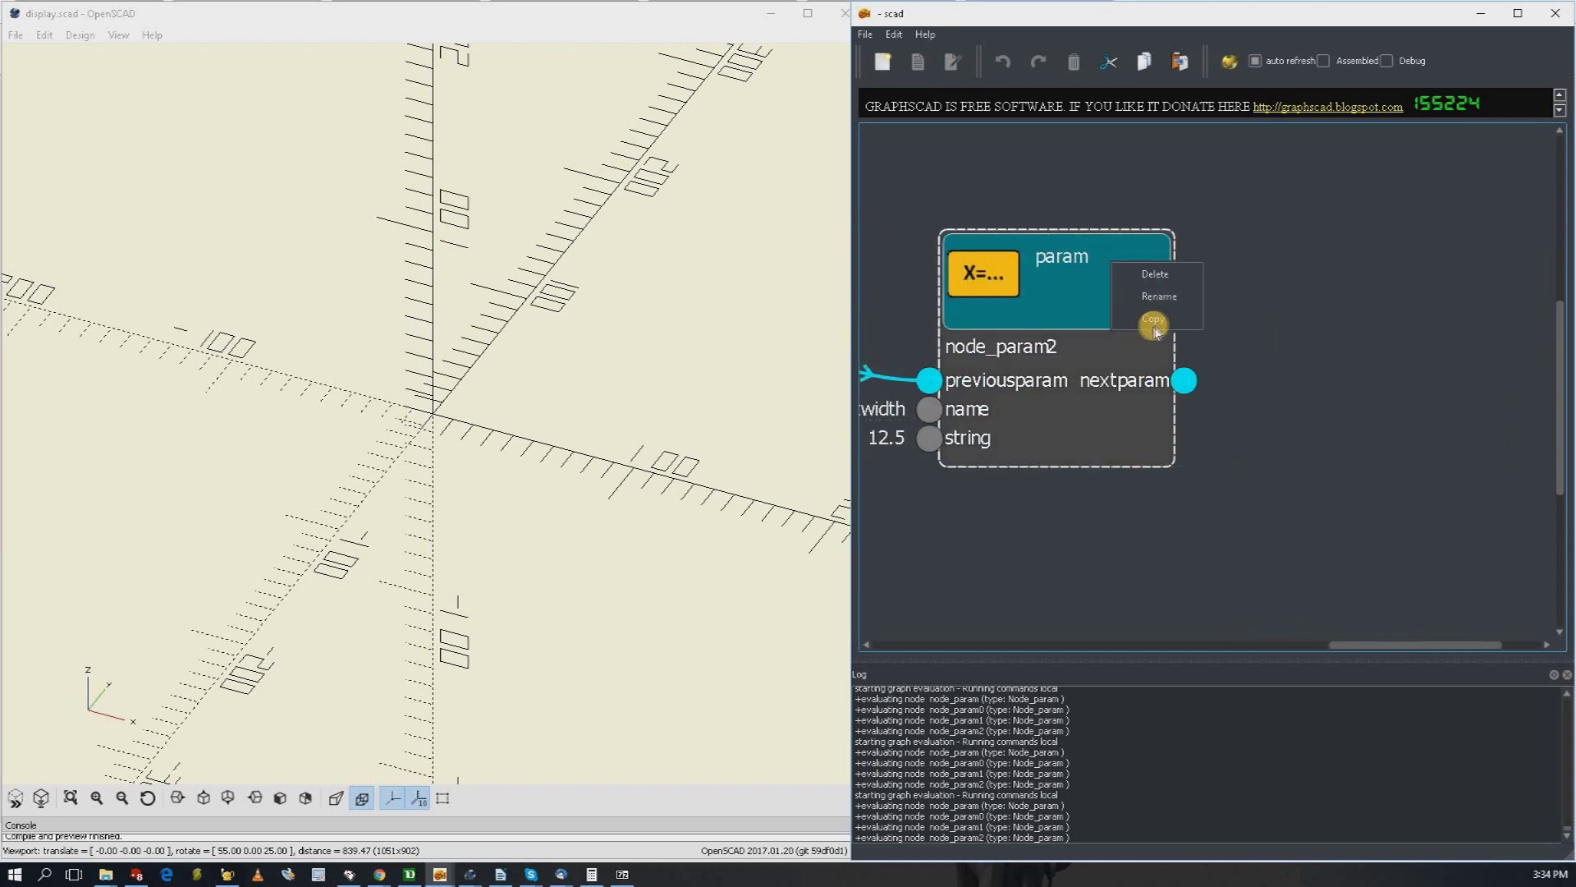
click(1169, 318)
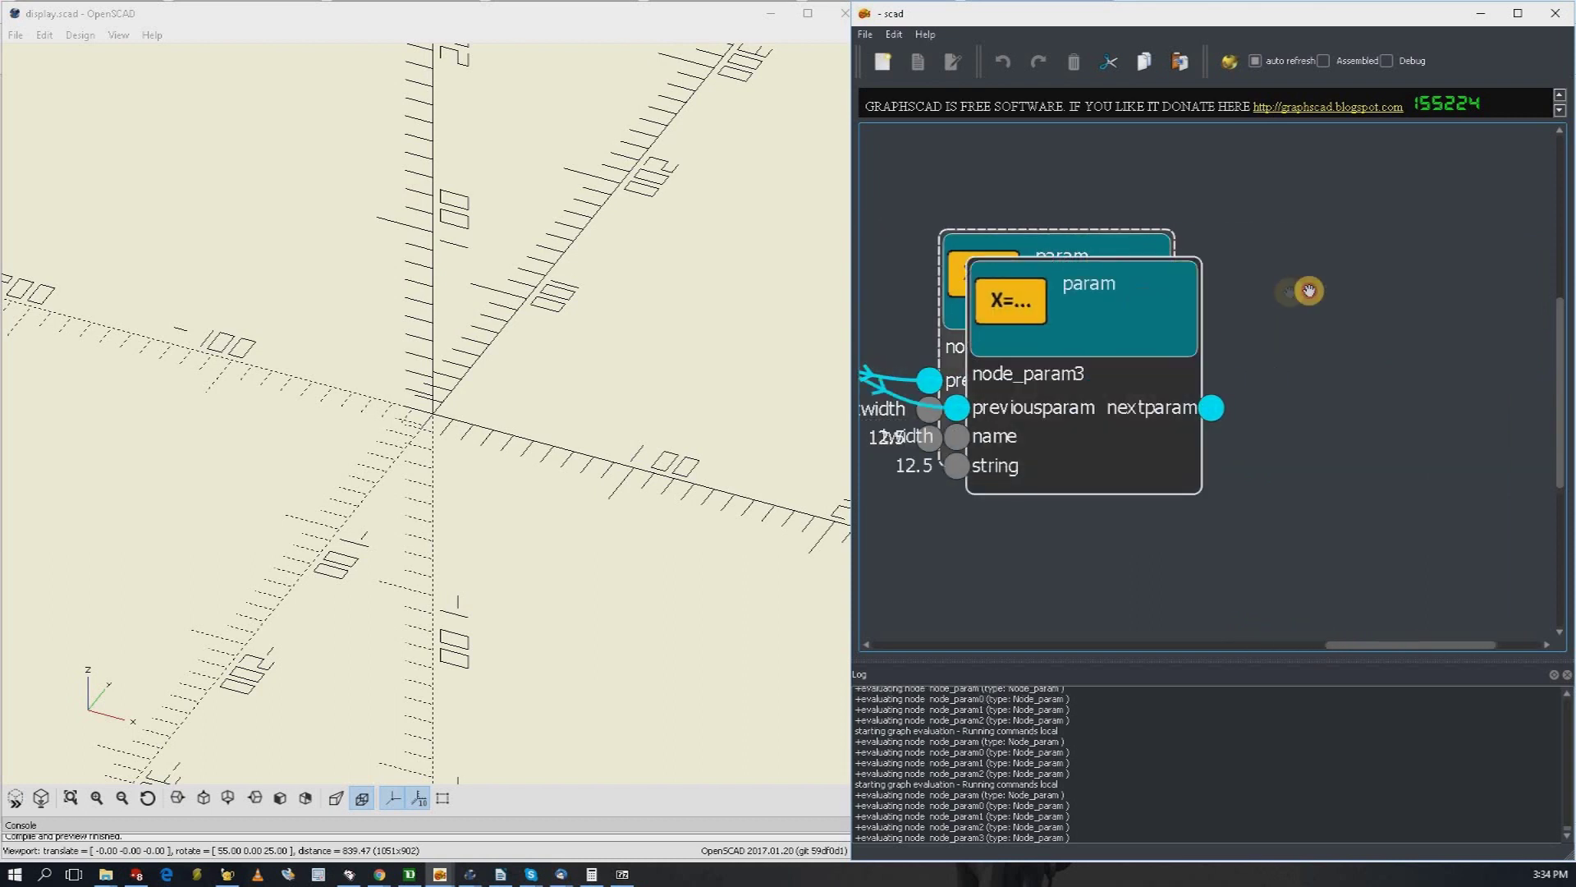
click(1455, 245)
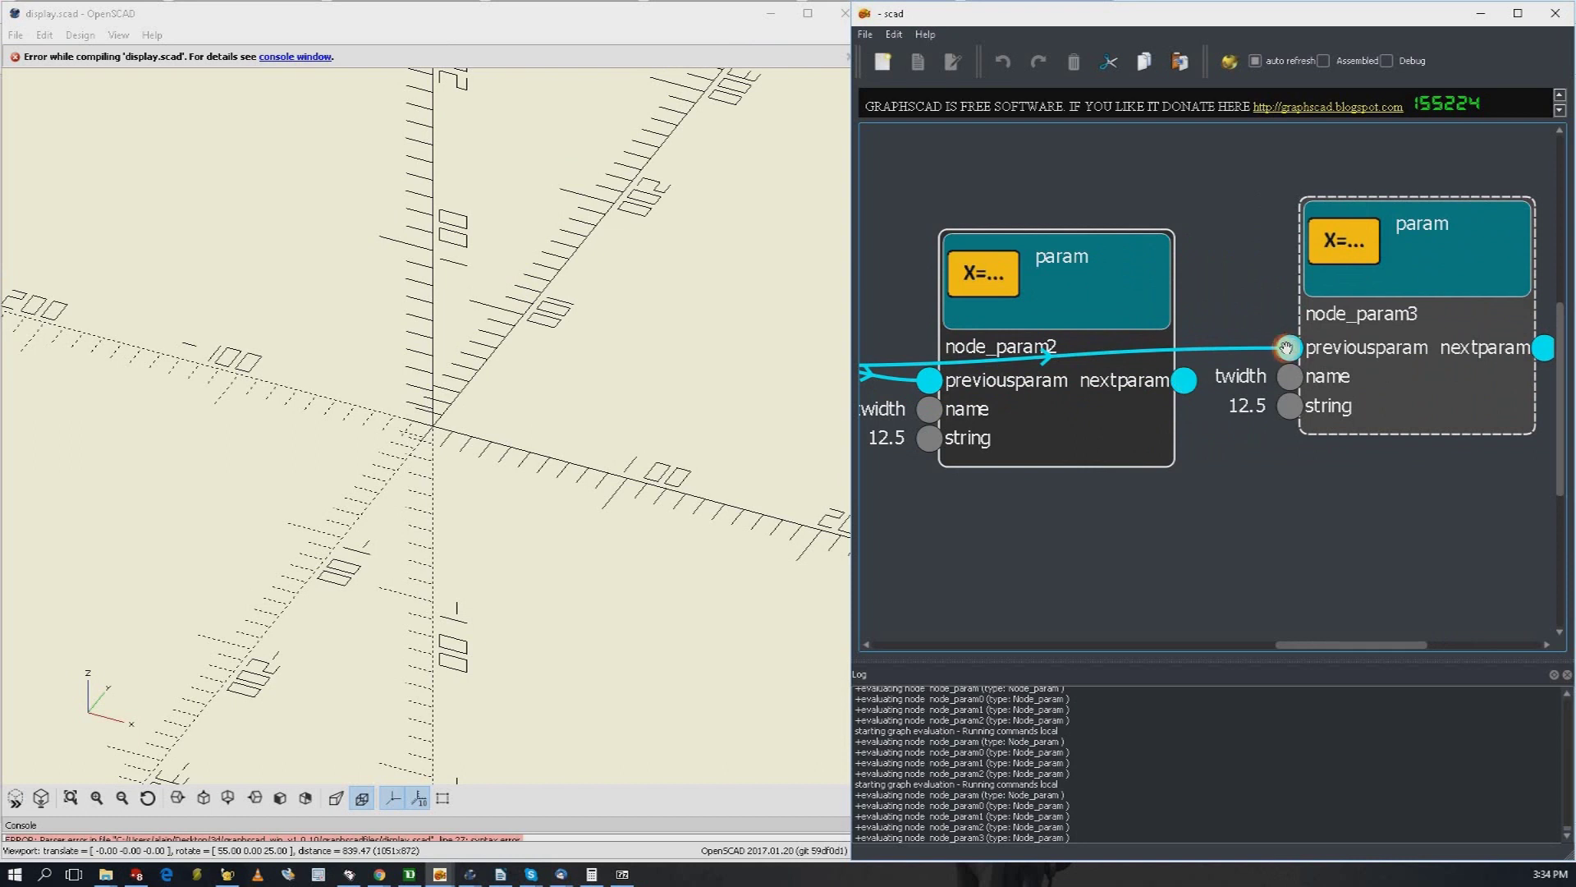
drag(1402, 322, 1418, 349)
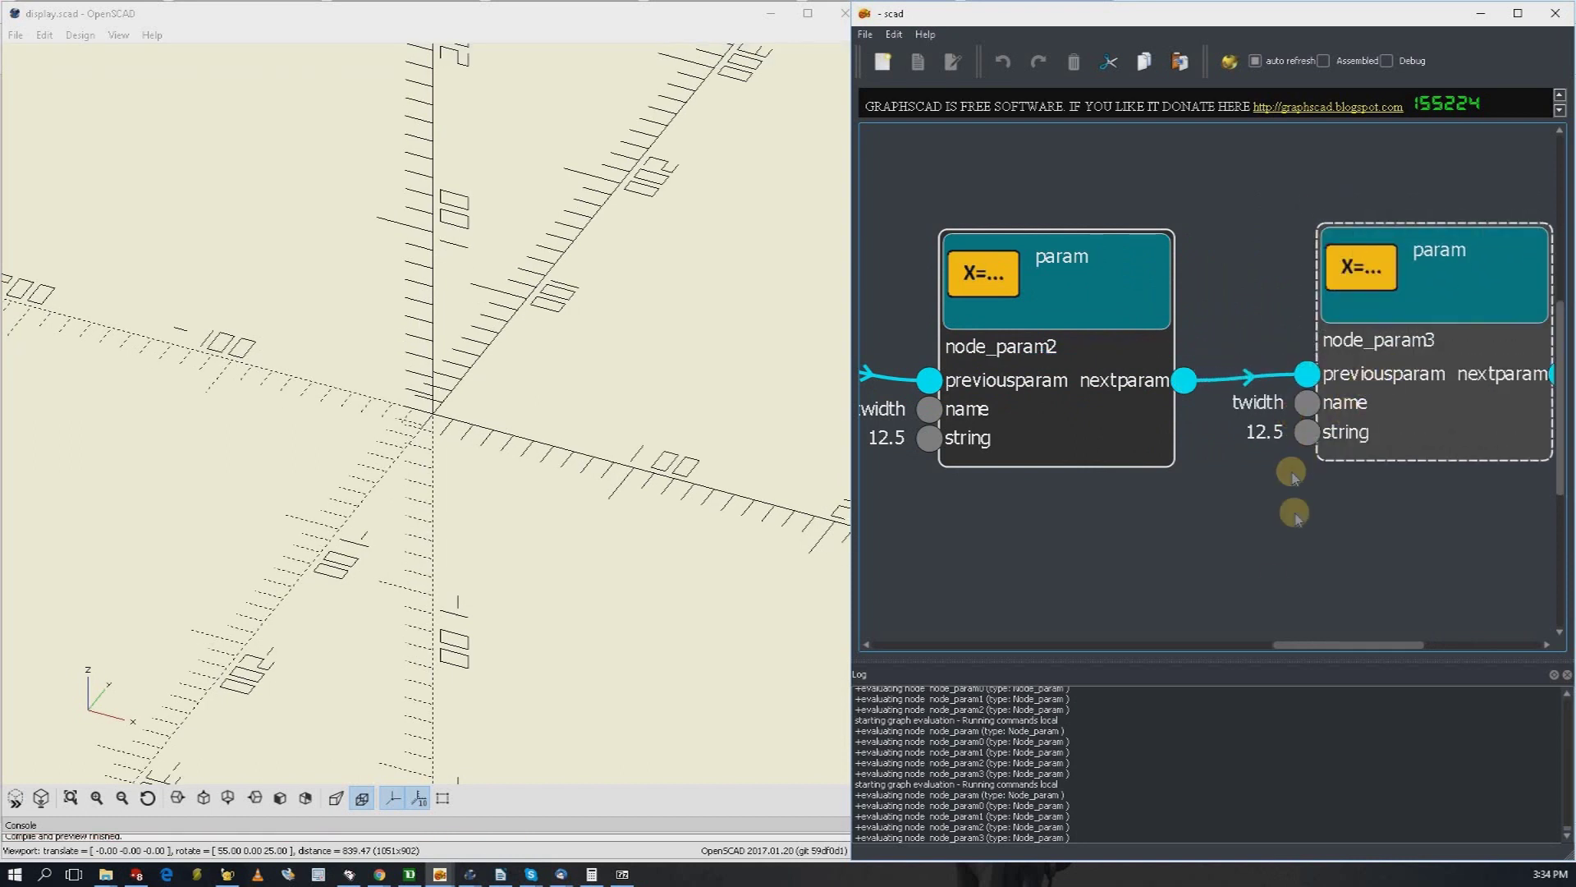
Step: Copy the fifth param node, place the duplicate at the chain's end, and connect it to the fifth node's nextparam output
drag(1320, 642, 1400, 642)
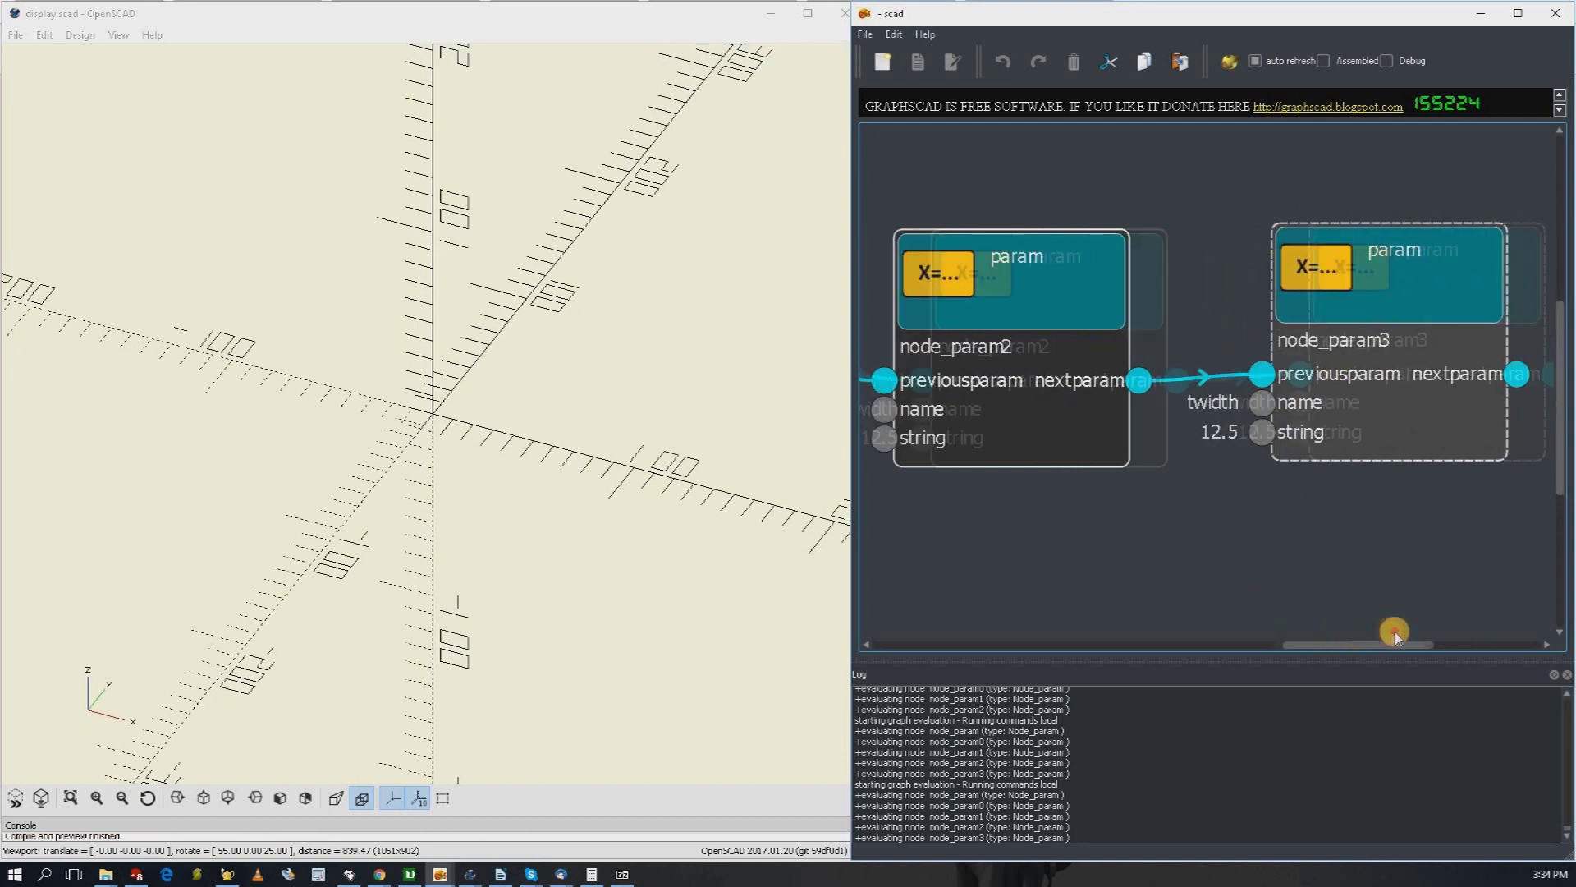
right_drag(1077, 247, 1133, 303)
click(1125, 305)
click(1393, 299)
drag(1202, 374, 1256, 381)
drag(1404, 297, 1457, 286)
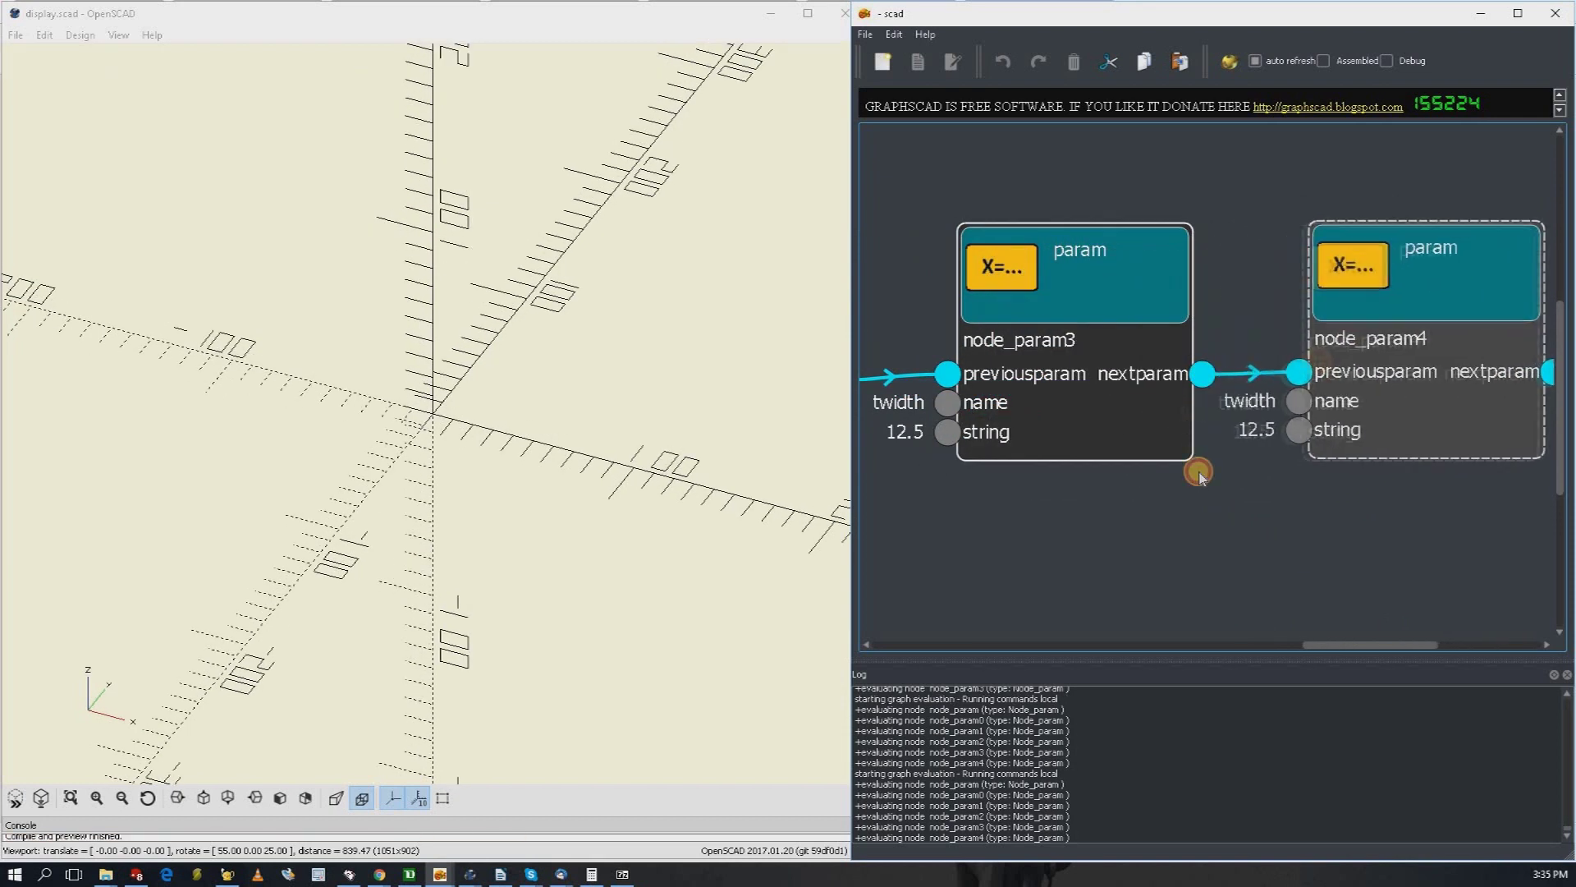
scroll(1198, 473, down, 1)
scroll(1199, 473, down, 1)
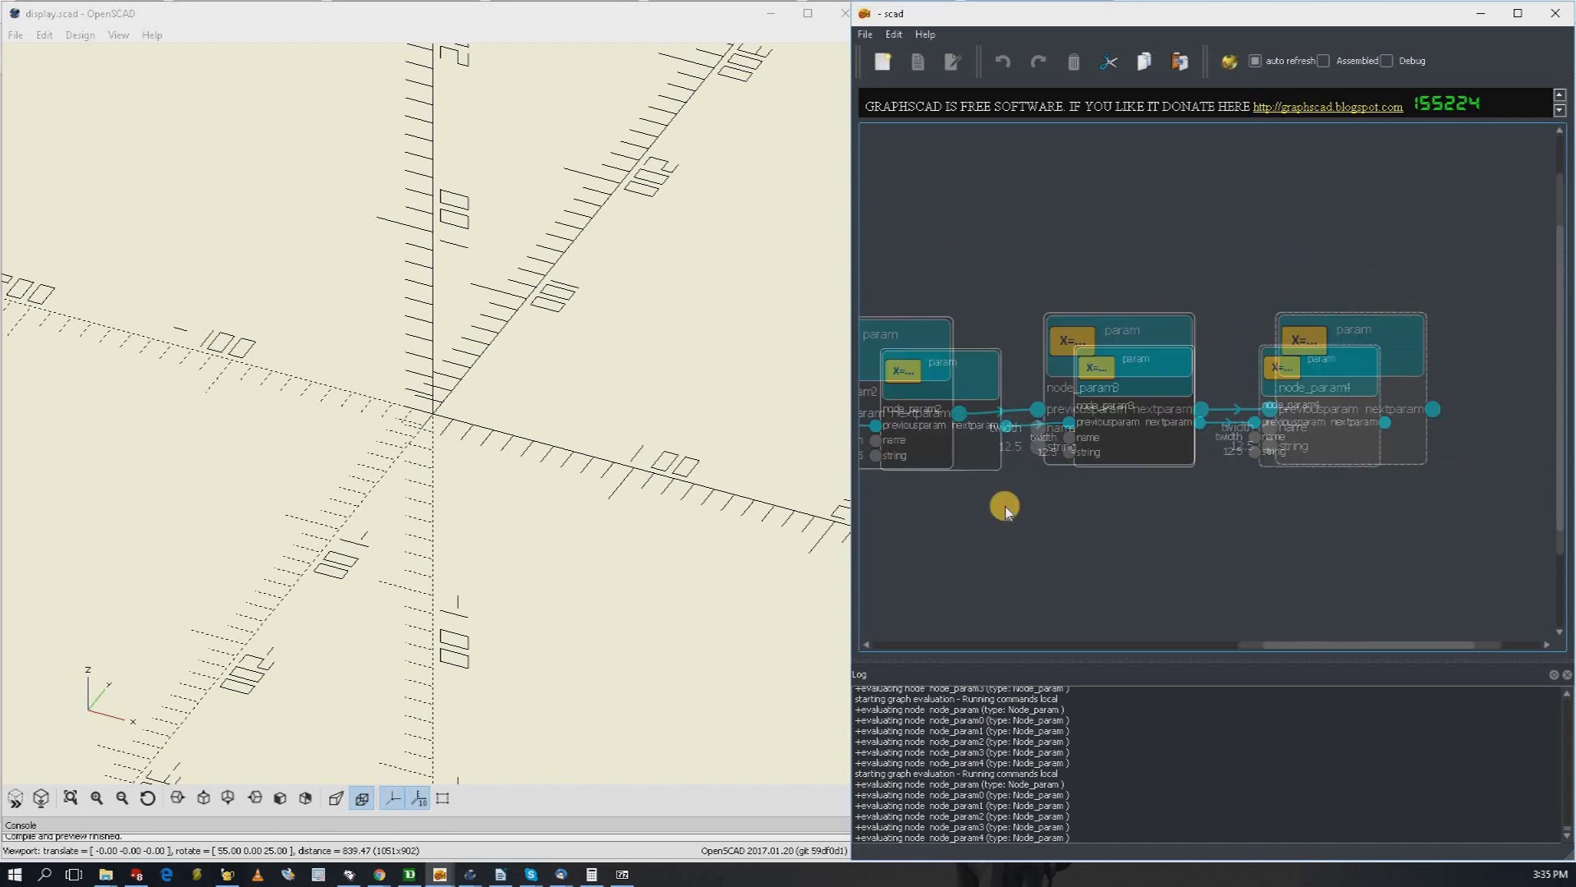
scroll(971, 460, down, 1)
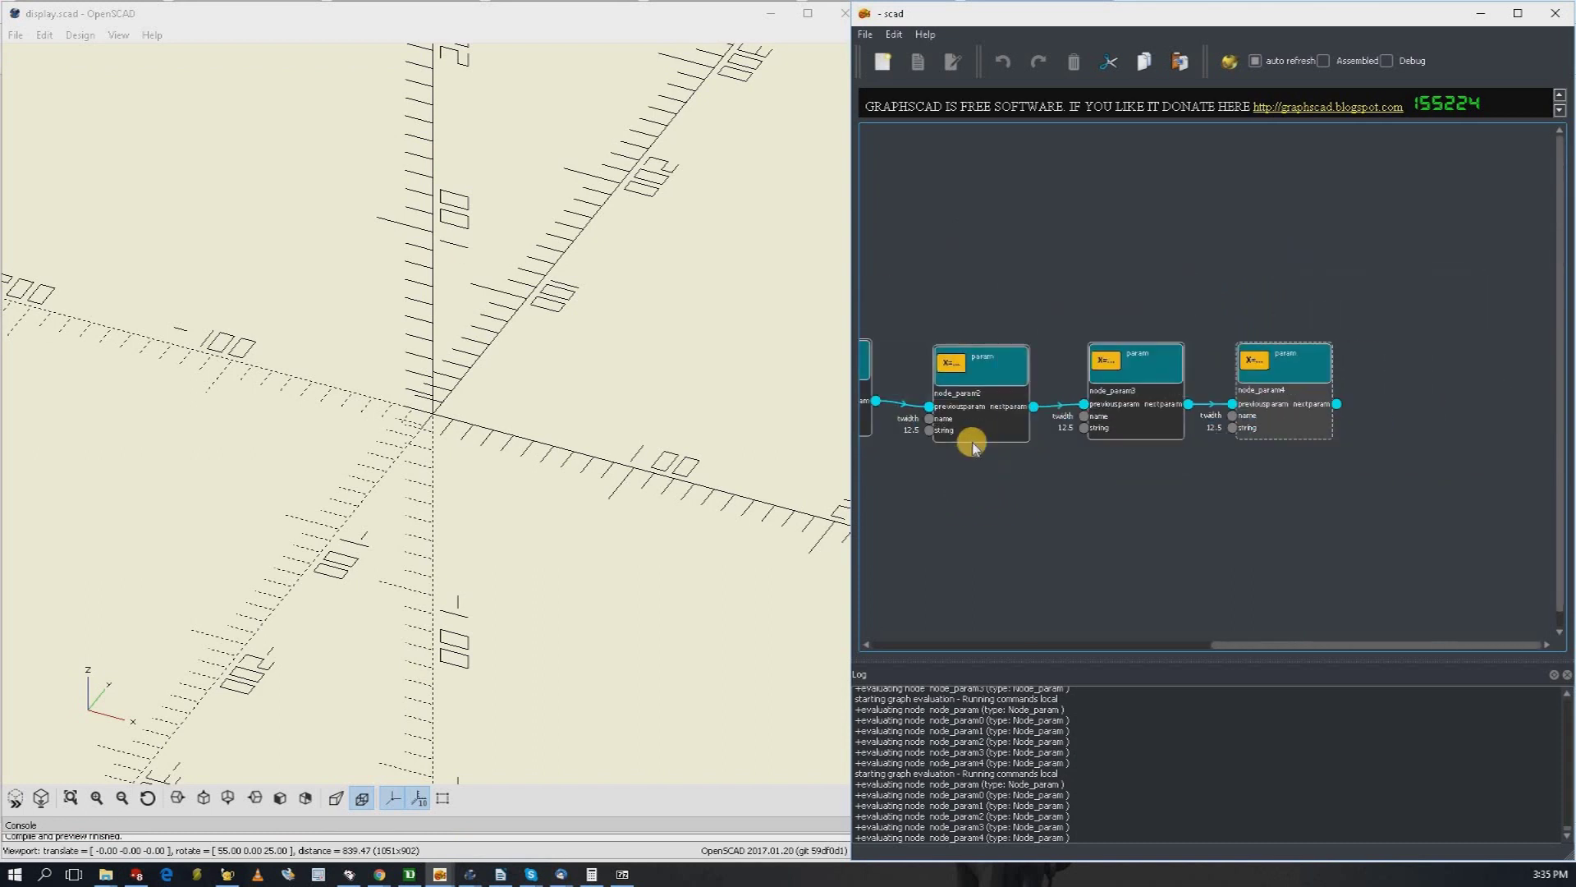
Step: Name the fifth param node's parameter totalheight and set its string value to 26
scroll(978, 442, up, 1)
scroll(1049, 427, up, 2)
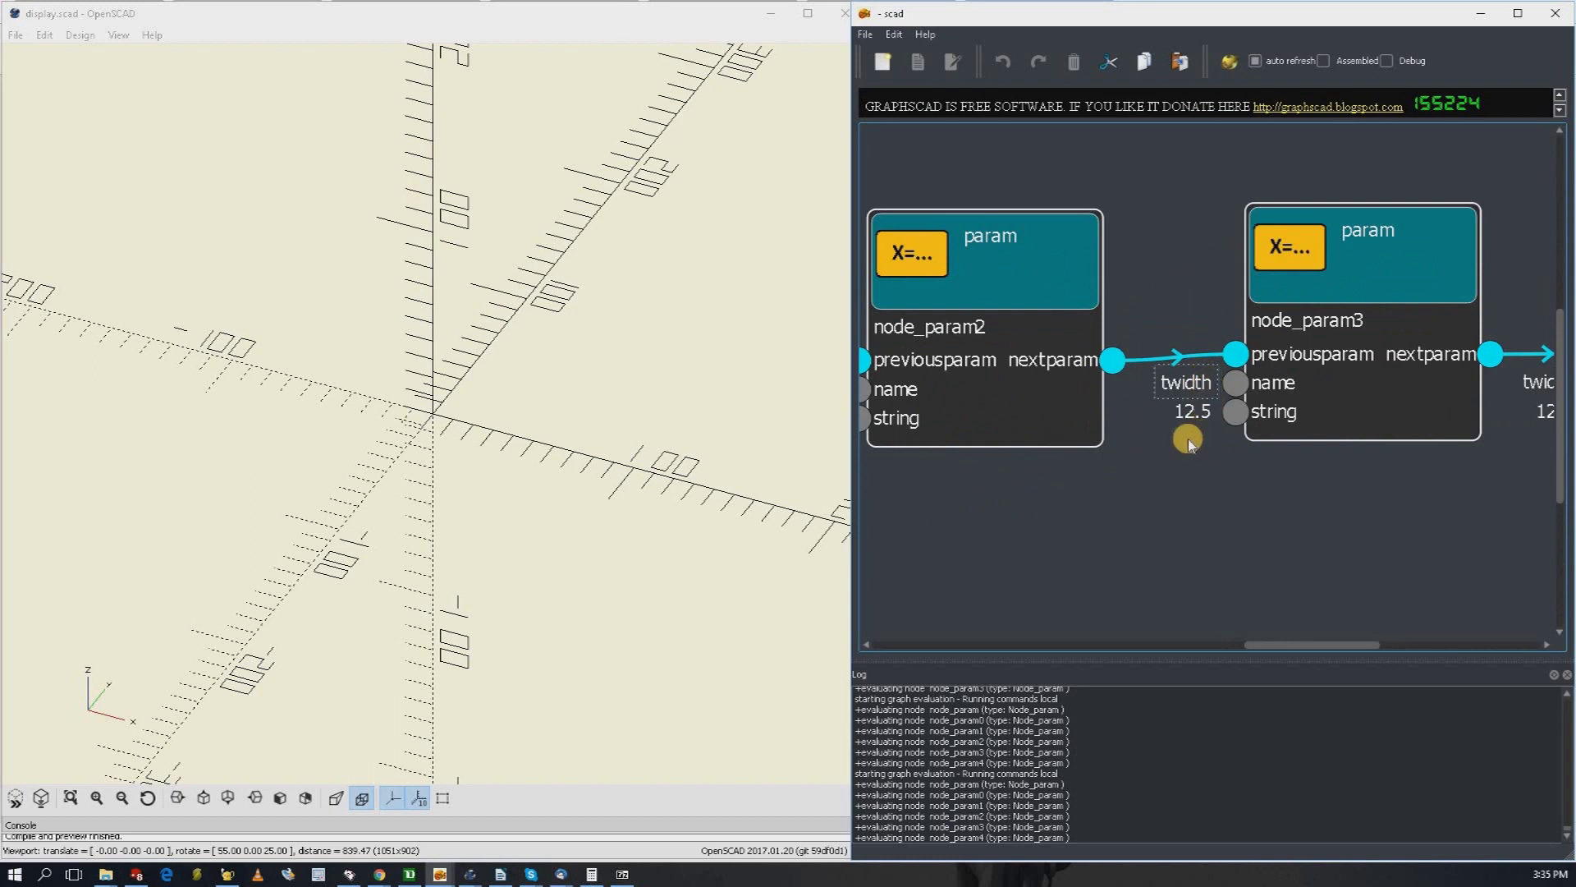
key(BackSpace)
key(BackSpace)
key(BackSpace)
key(BackSpace)
key(BackSpace)
key(BackSpace)
text(total)
key(Return)
text(eight)
click(1216, 415)
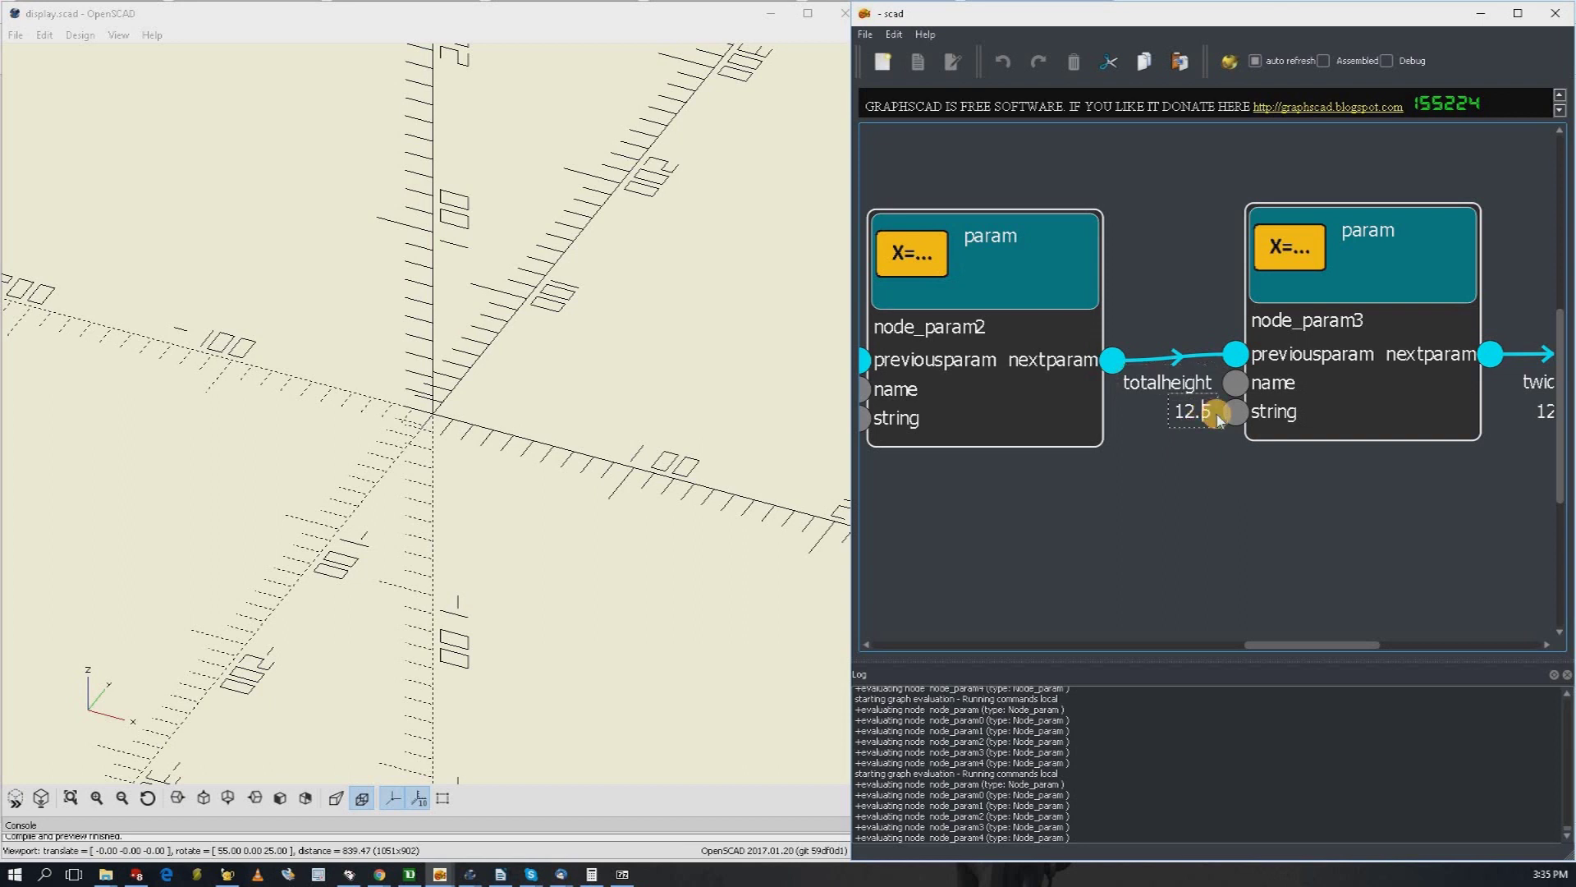
key(BackSpace)
key(BackSpace)
key(BackSpace)
key(BackSpace)
text(26)
Step: Name the sixth param node's parameter insertdiameter and set its string value to 10.88
drag(1314, 643, 1375, 645)
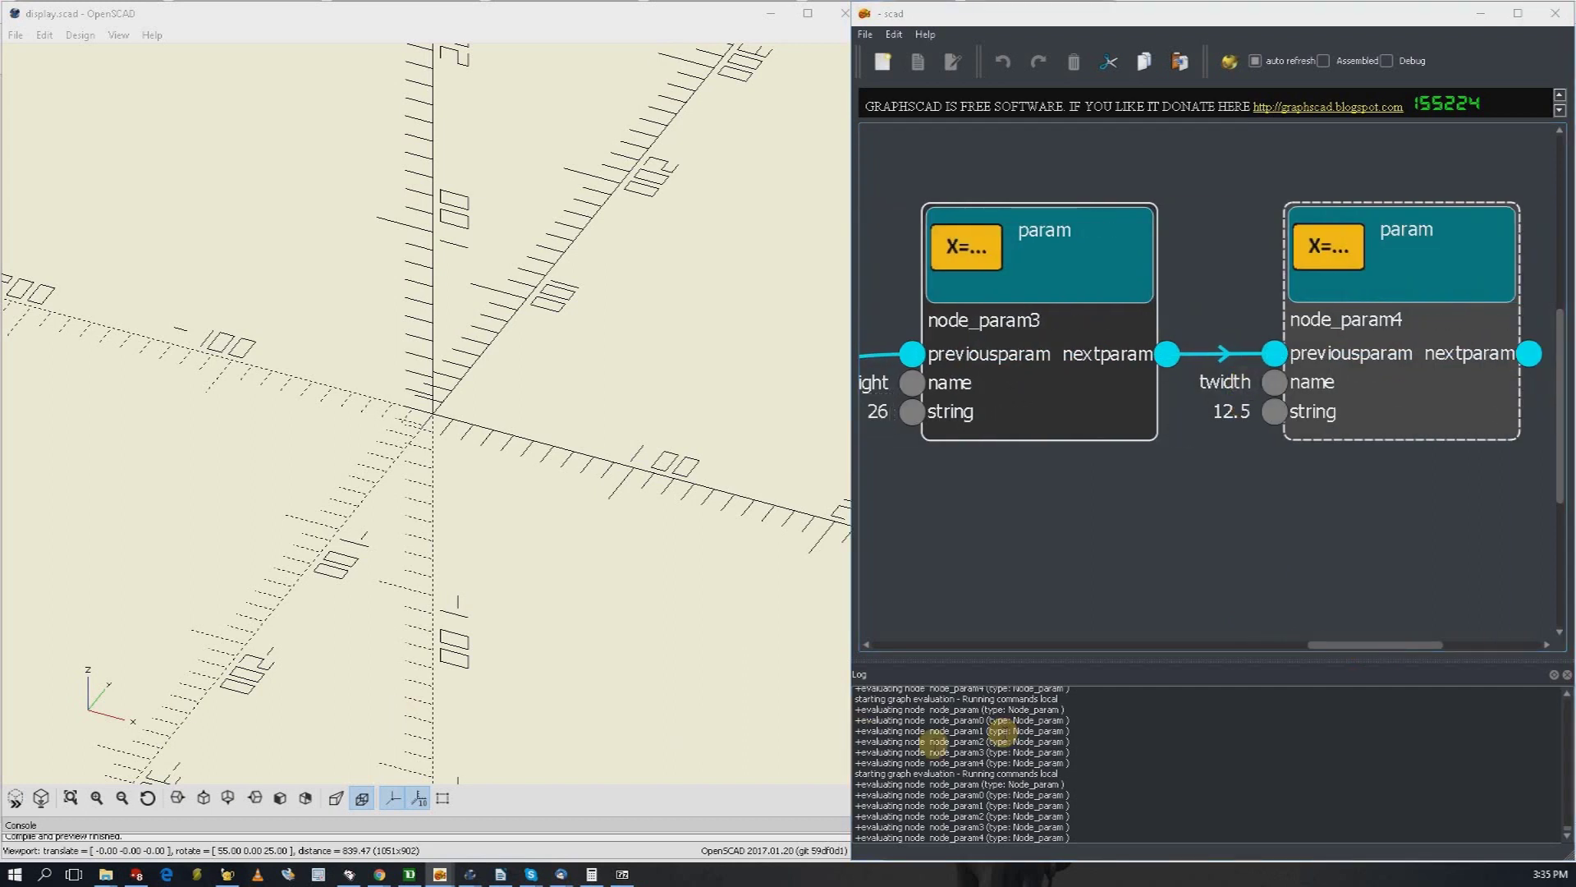
click(1264, 404)
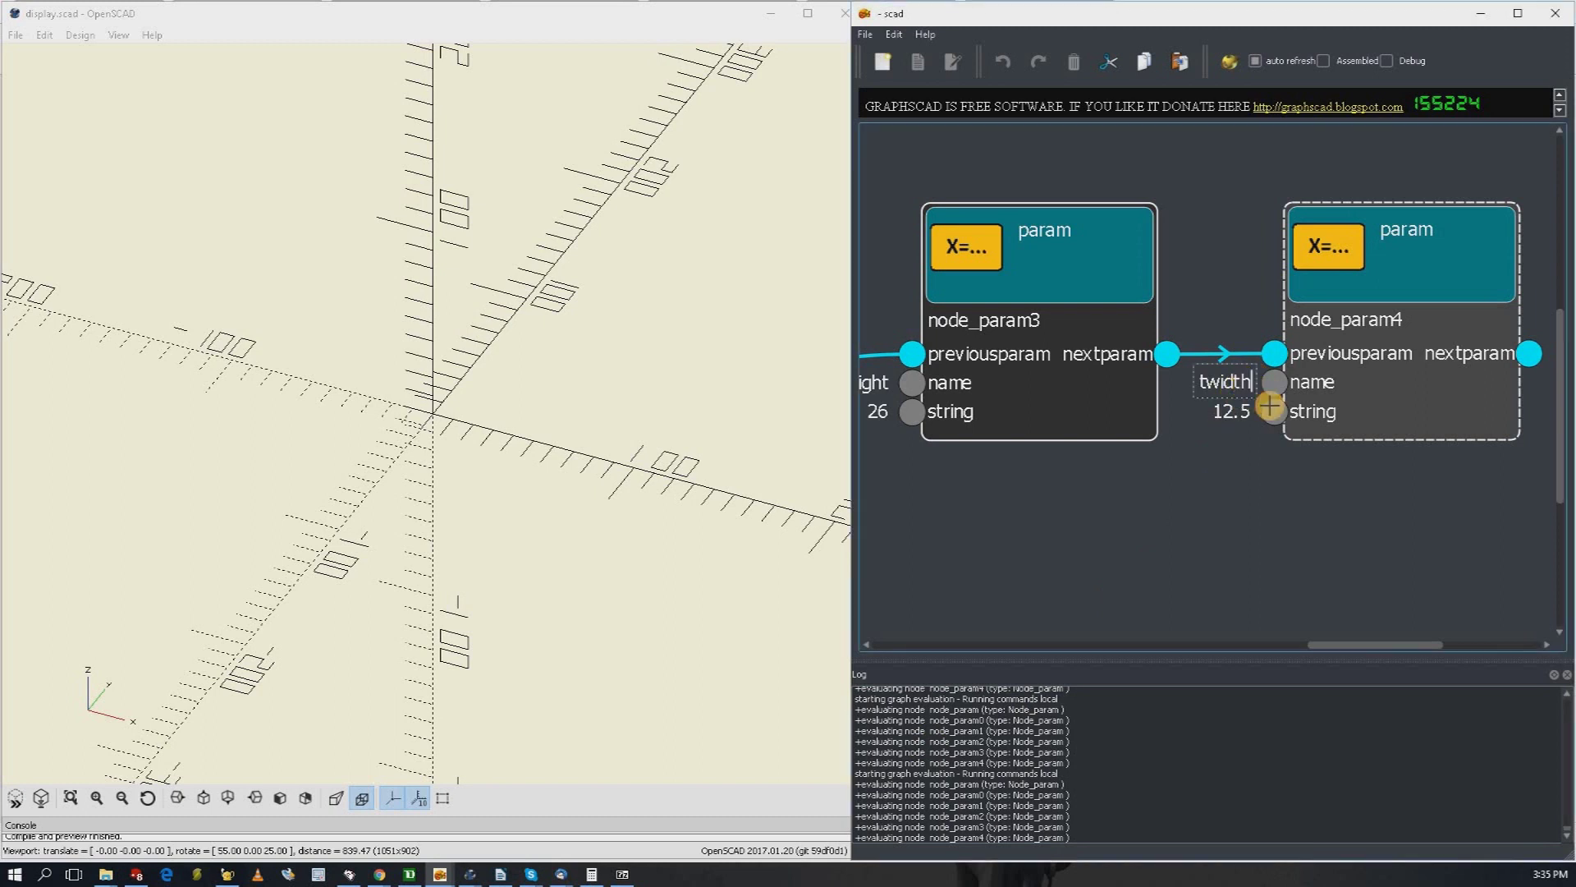
key(BackSpace)
key(BackSpace)
key(BackSpace)
text(insert)
text( diameter)
key(BackSpace)
key(BackSpace)
key(BackSpace)
key(BackSpace)
key(BackSpace)
key(BackSpace)
key(BackSpace)
key(BackSpace)
key(BackSpace)
text(_diameter)
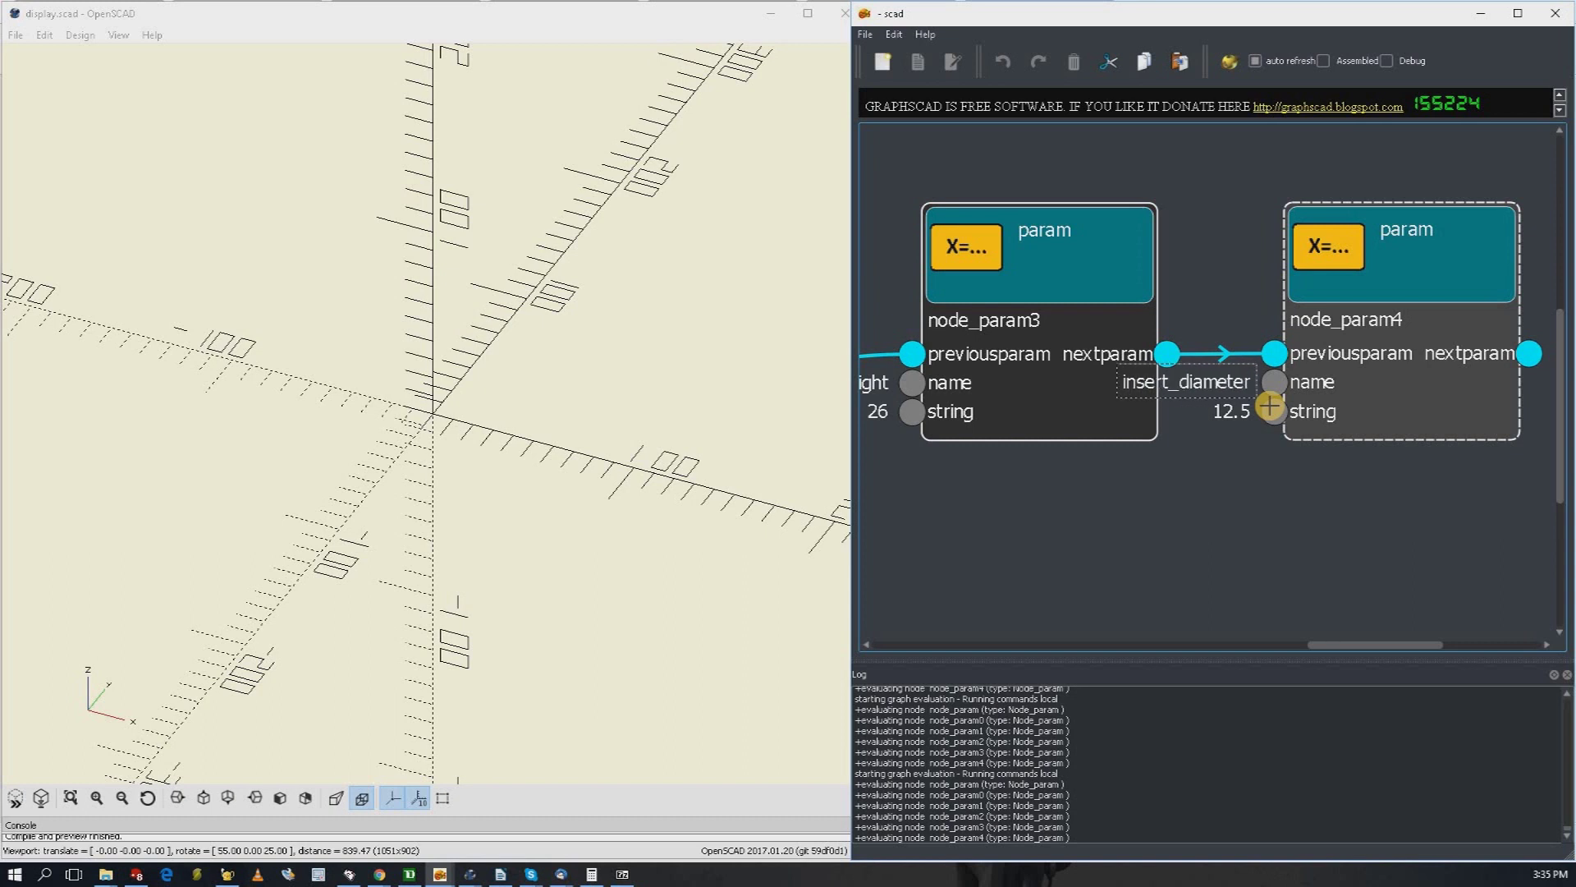
key(BackSpace)
key(BackSpace)
key(BackSpace)
key(BackSpace)
key(BackSpace)
key(BackSpace)
key(BackSpace)
key(BackSpace)
key(BackSpace)
text(diameter)
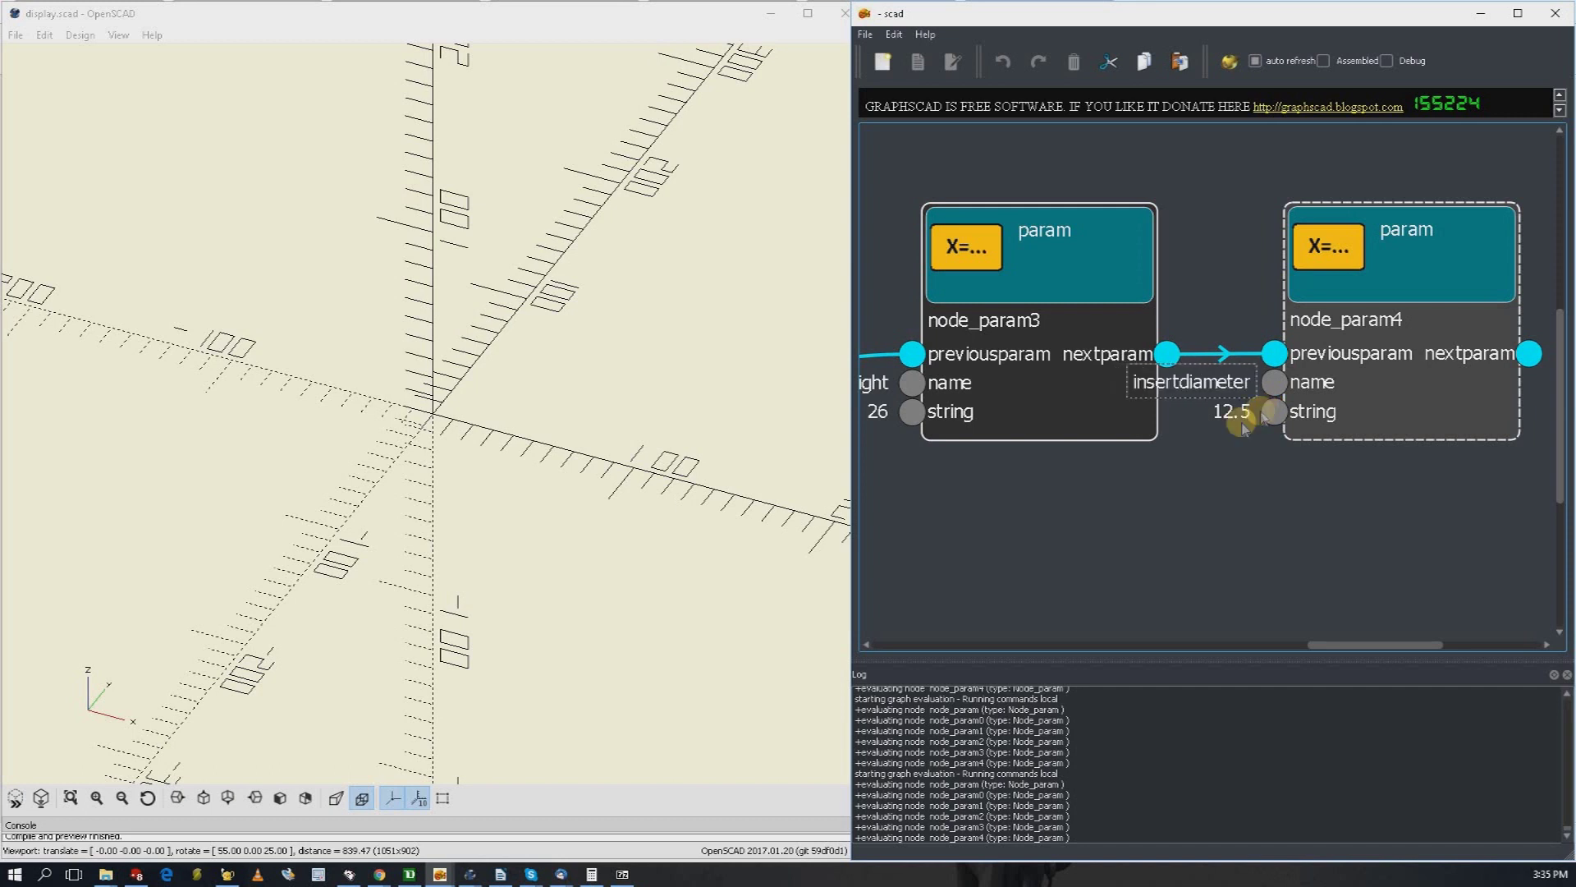
click(1256, 417)
key(BackSpace)
key(BackSpace)
key(BackSpace)
key(BackSpace)
text(10.88)
Step: Copy the insertdiameter param node, place the duplicate after it, and connect the original's nextparam to the copy's previousparam
drag(1449, 261, 1501, 268)
drag(1346, 652, 1440, 637)
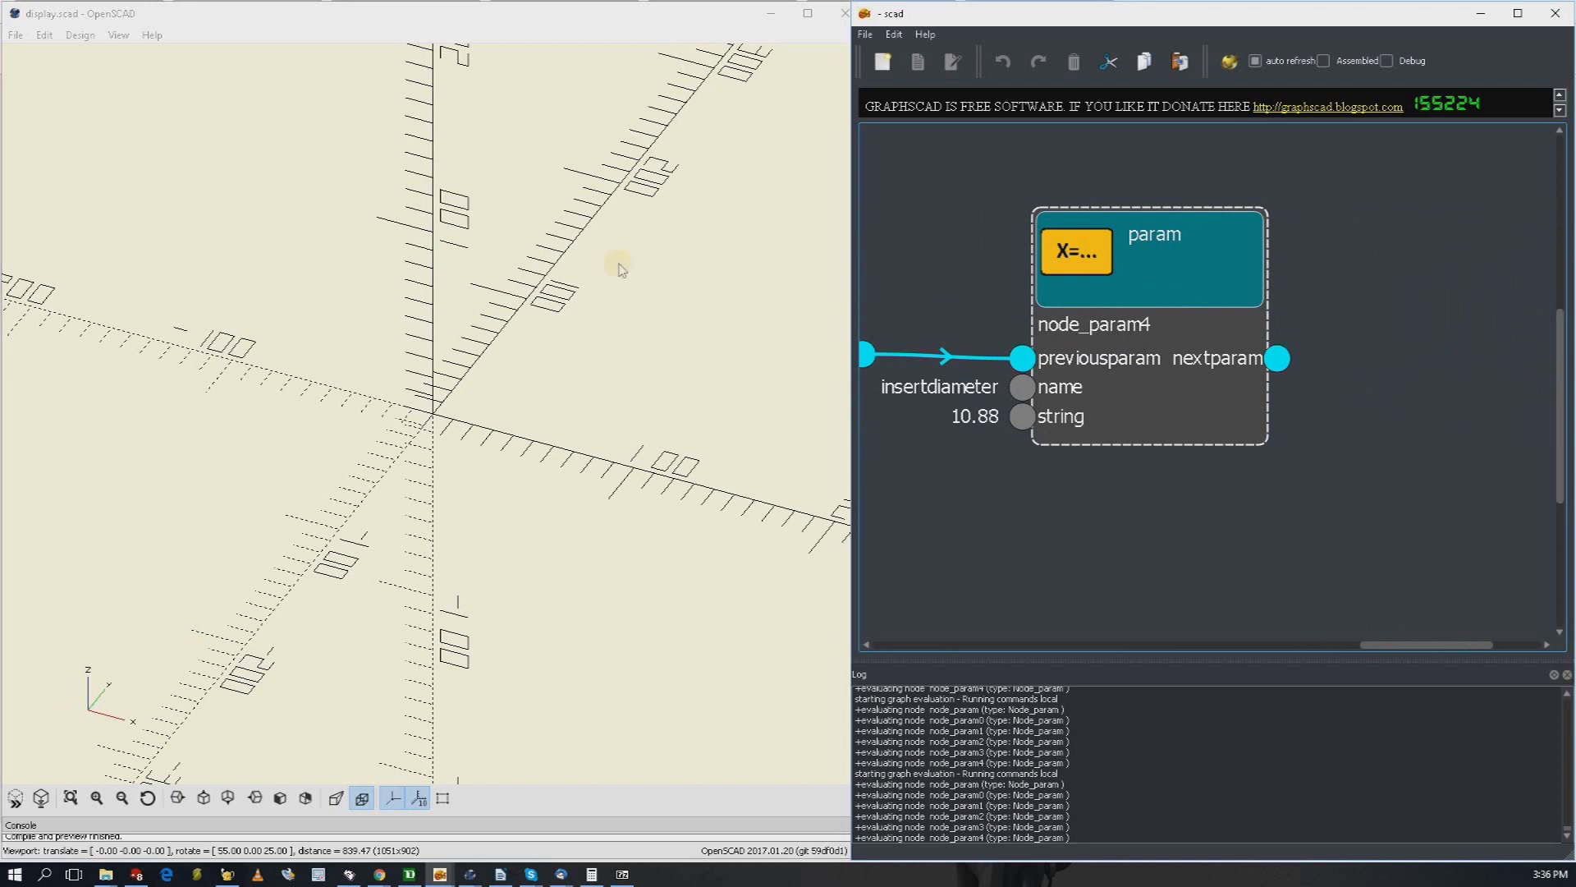
drag(1214, 247, 1217, 235)
right_click(1246, 308)
click(1251, 295)
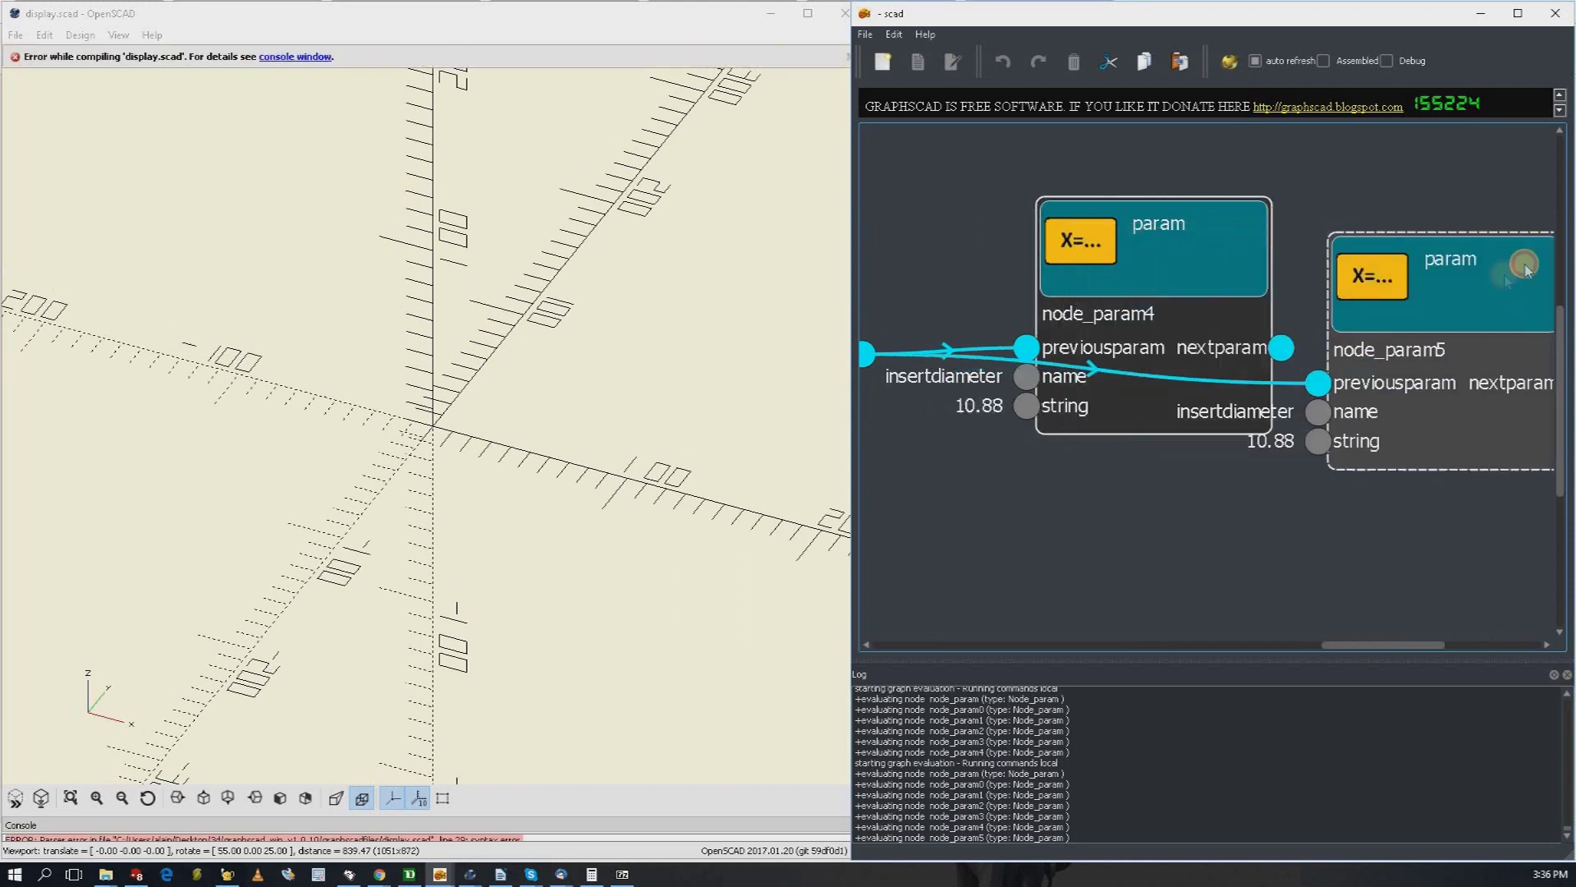
drag(1542, 287, 1572, 278)
Step: Name the seventh param node's parameter amountofinserts and set its string value to 5
click(1406, 383)
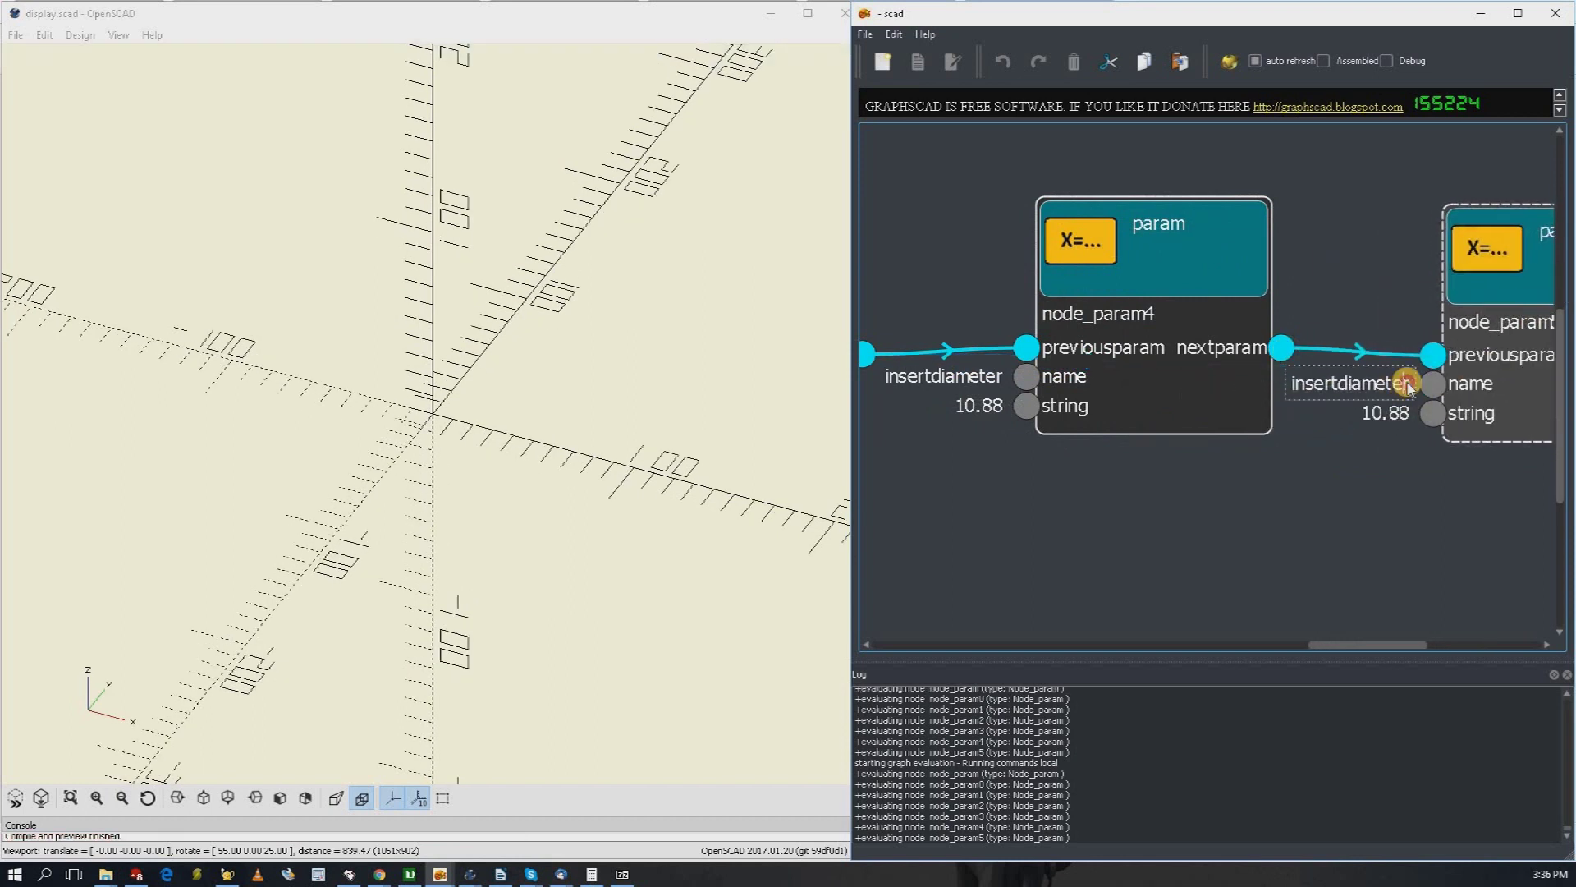
key(BackSpace)
key(BackSpace)
key(BackSpace)
key(BackSpace)
key(BackSpace)
key(BackSpace)
key(BackSpace)
key(BackSpace)
key(BackSpace)
key(BackSpace)
key(BackSpace)
key(BackSpace)
key(BackSpace)
key(BackSpace)
text(amou)
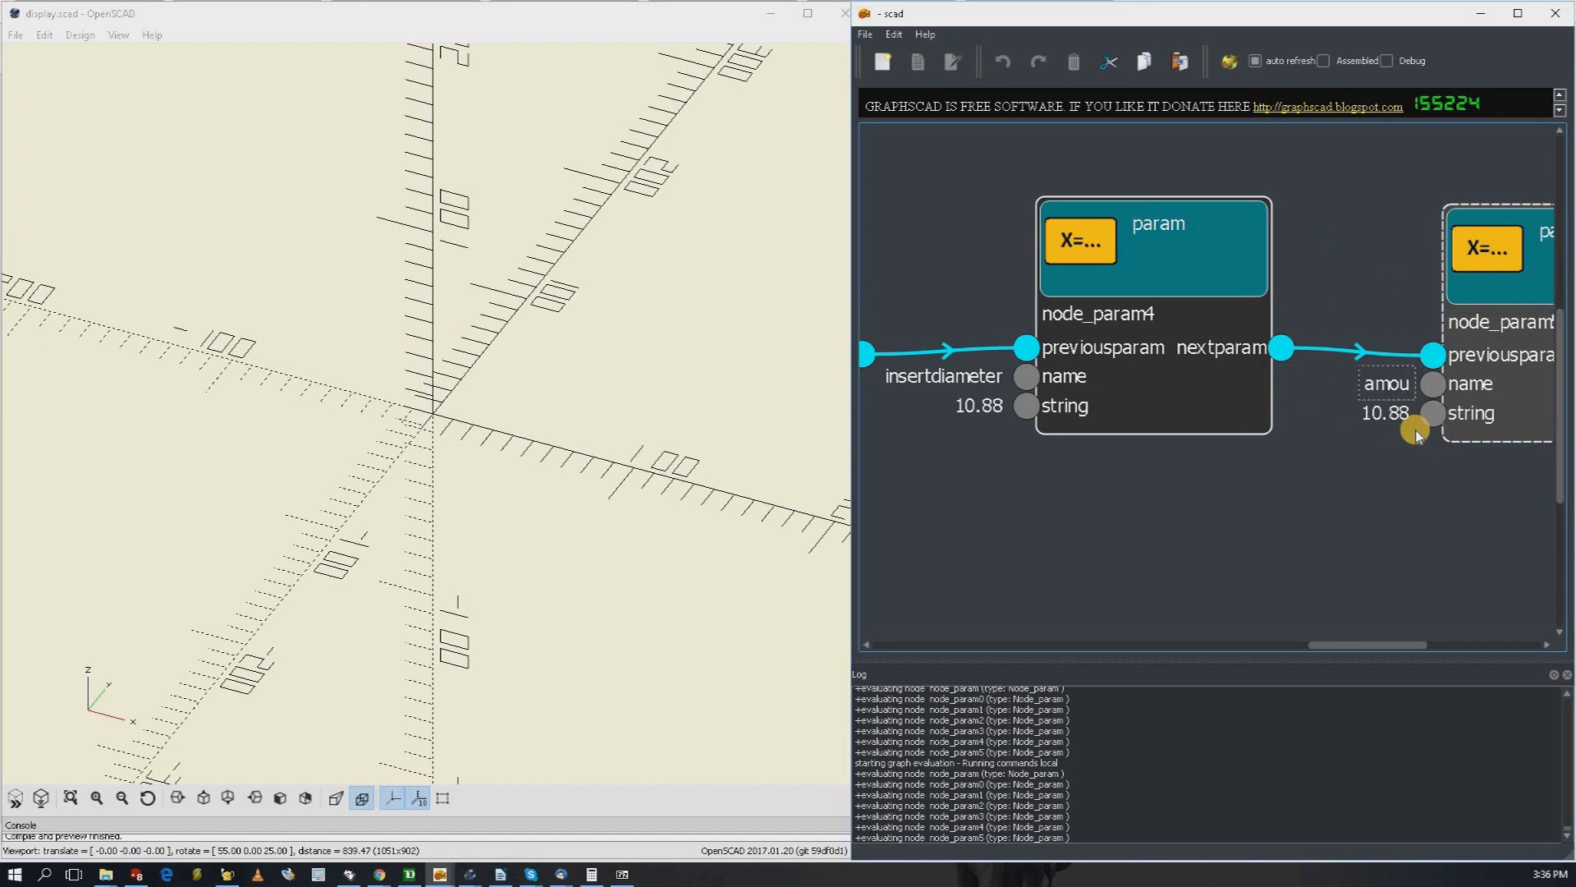
text(ntofinsertsw)
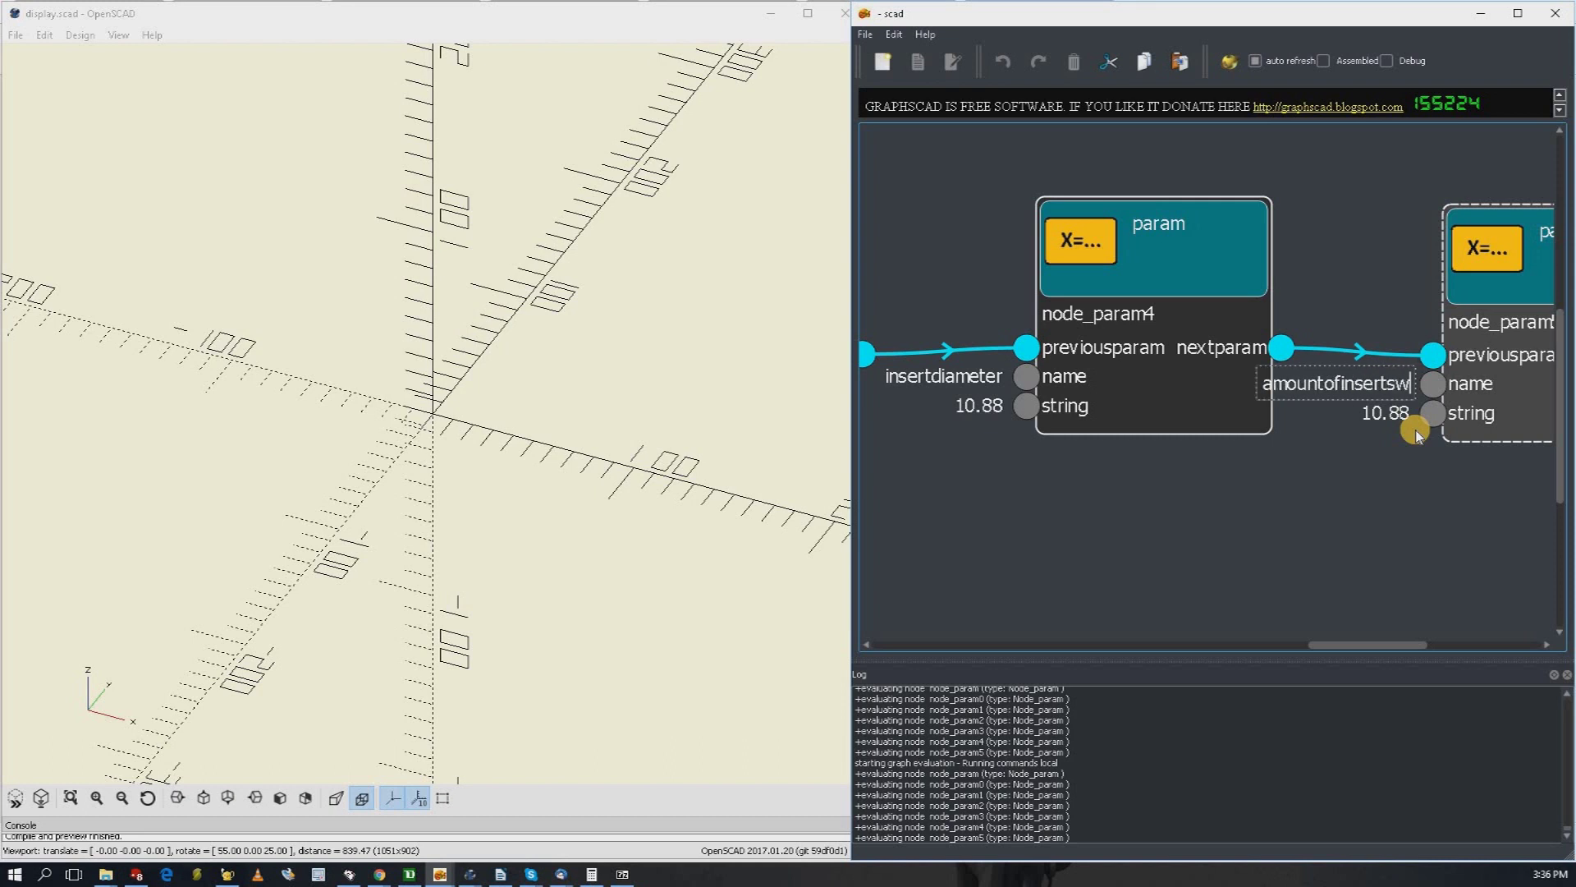
key(BackSpace)
click(1401, 416)
key(BackSpace)
key(BackSpace)
key(BackSpace)
key(BackSpace)
key(BackSpace)
text(5)
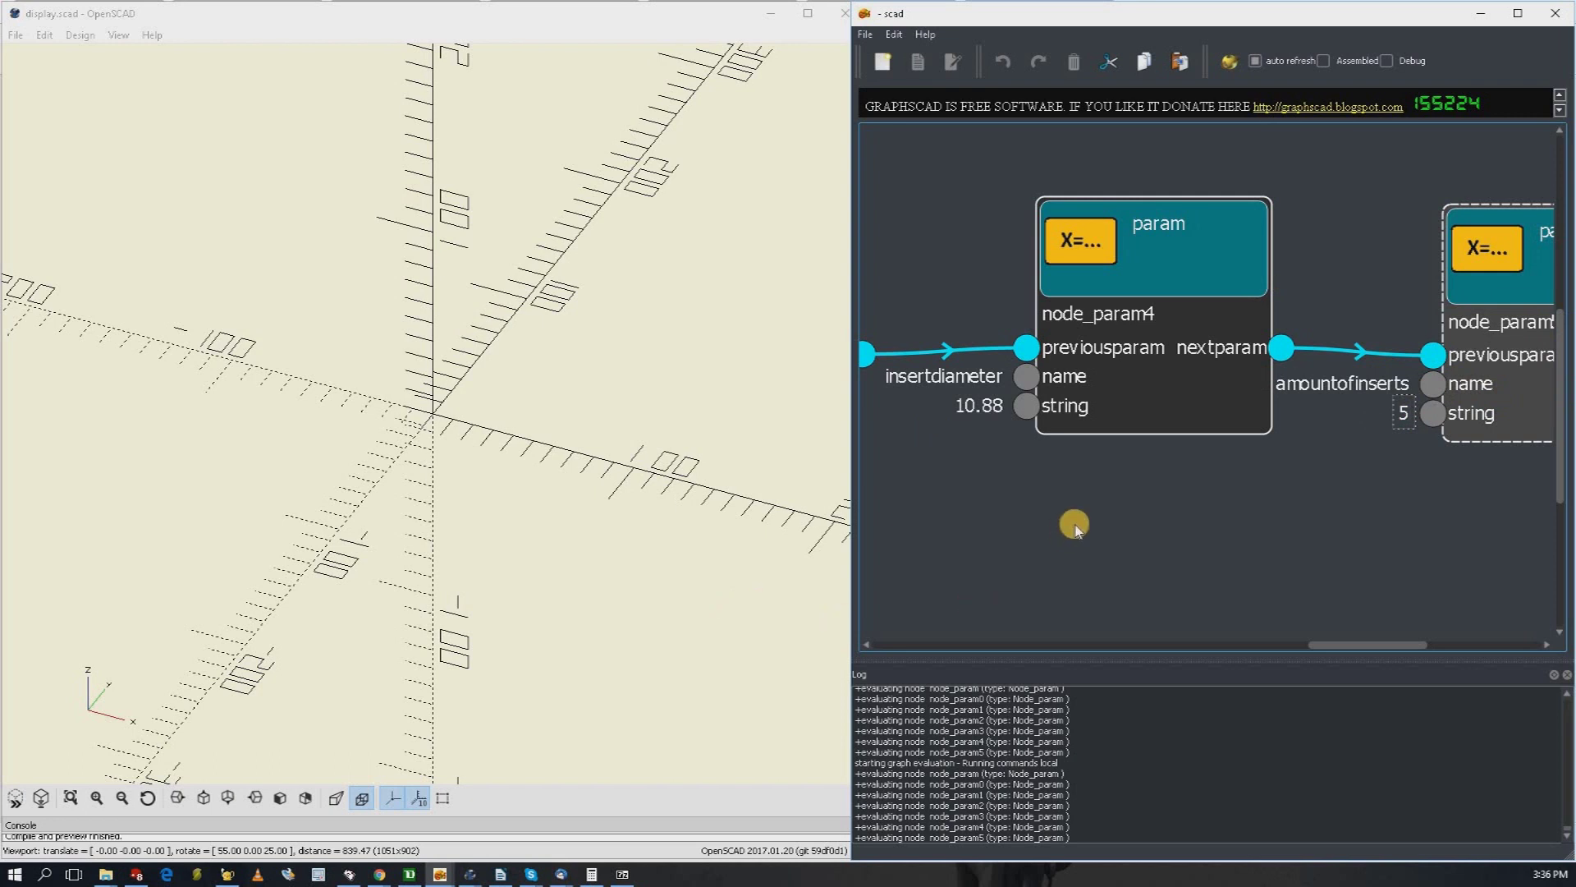
Step: Add a cube node below the param chain and place a copy of it directly beneath
scroll(1067, 530, down, 5)
scroll(1049, 505, up, 1)
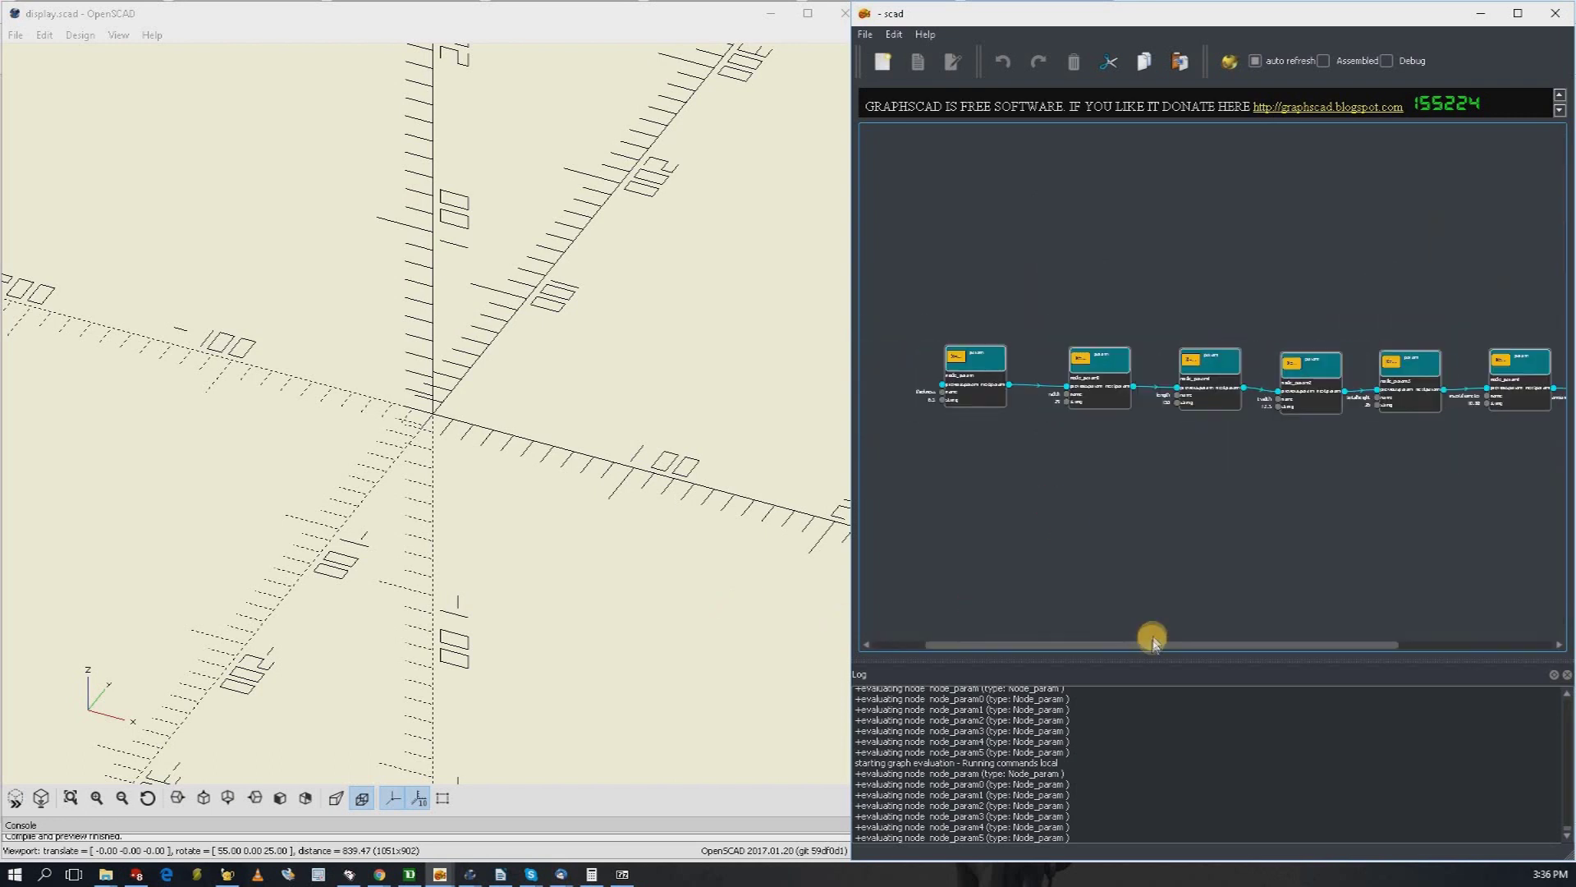
scroll(1215, 475, up, 2)
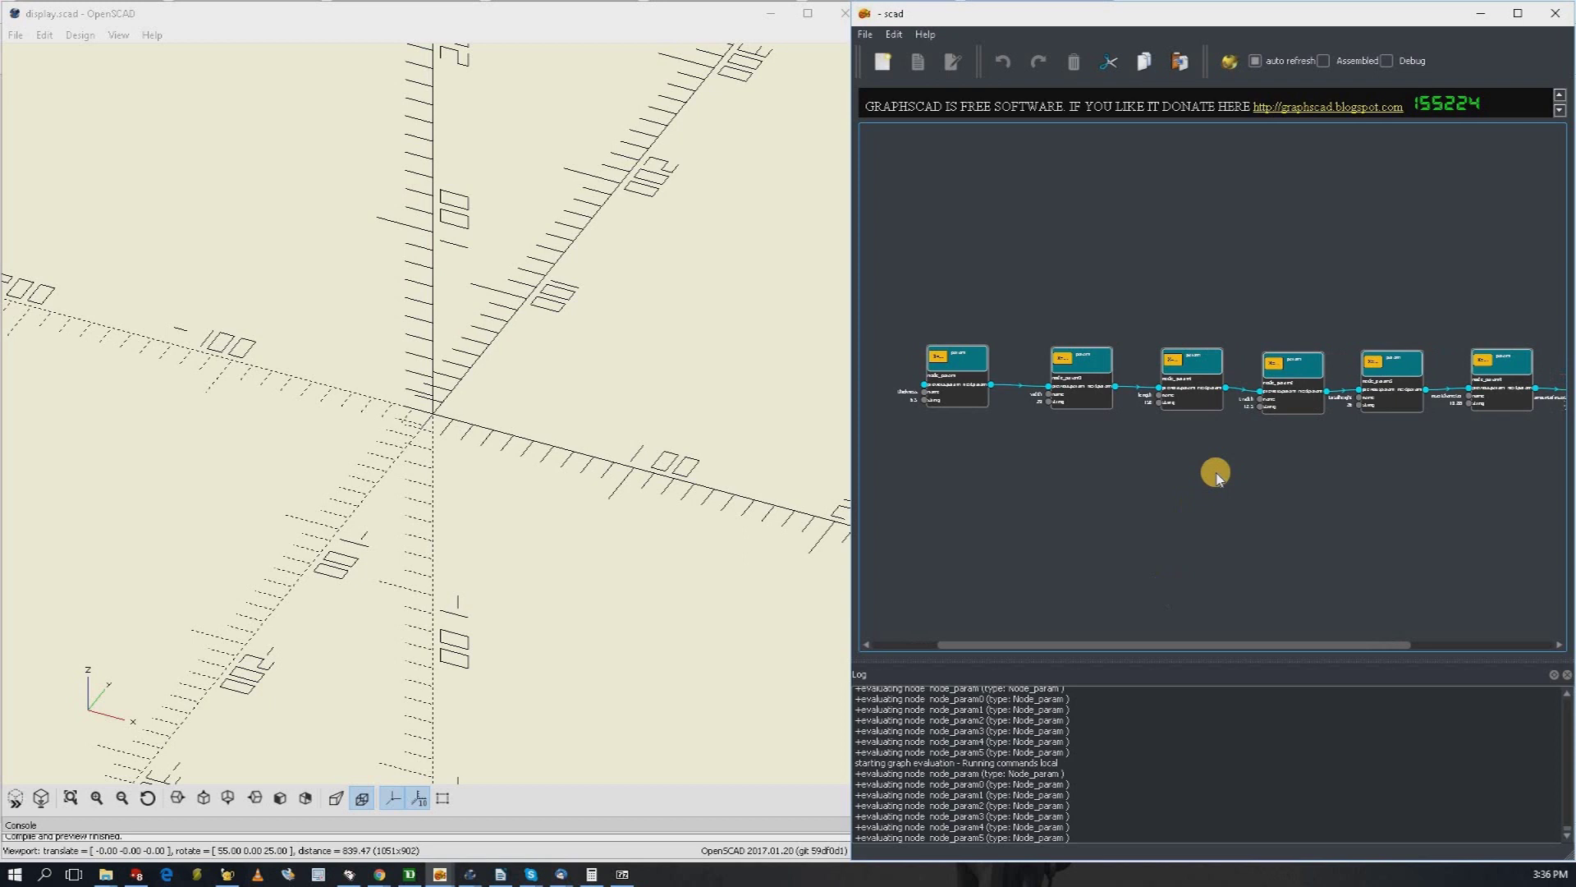
scroll(1192, 464, down, 1)
scroll(1207, 457, up, 1)
drag(1218, 430, 1239, 226)
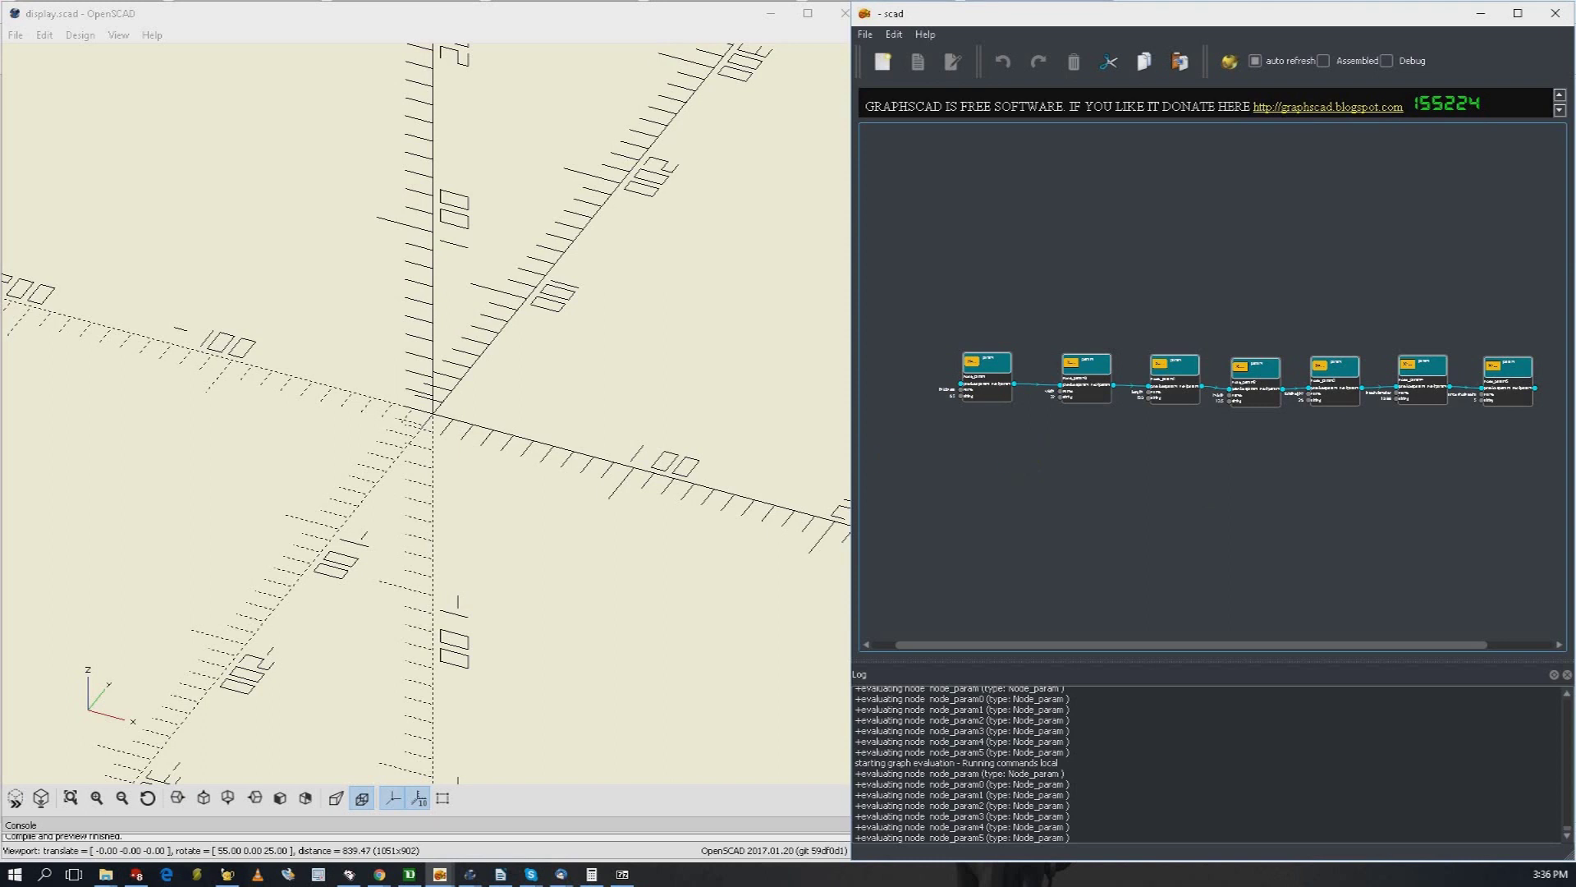
right_click(1092, 476)
mouse_move(1149, 557)
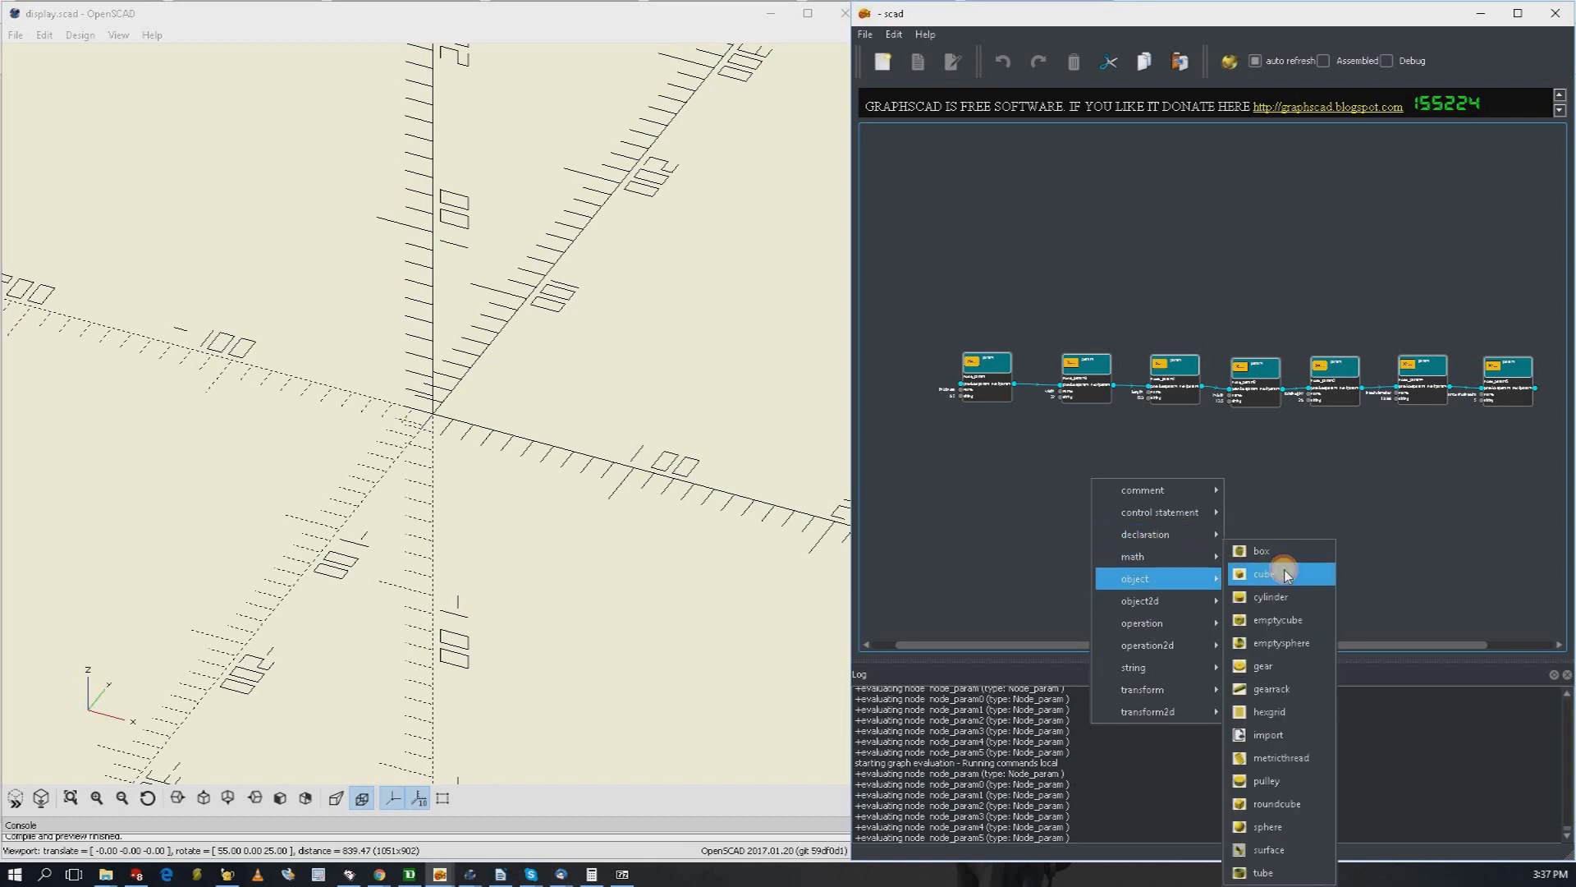
click(1278, 565)
scroll(1117, 463, up, 2)
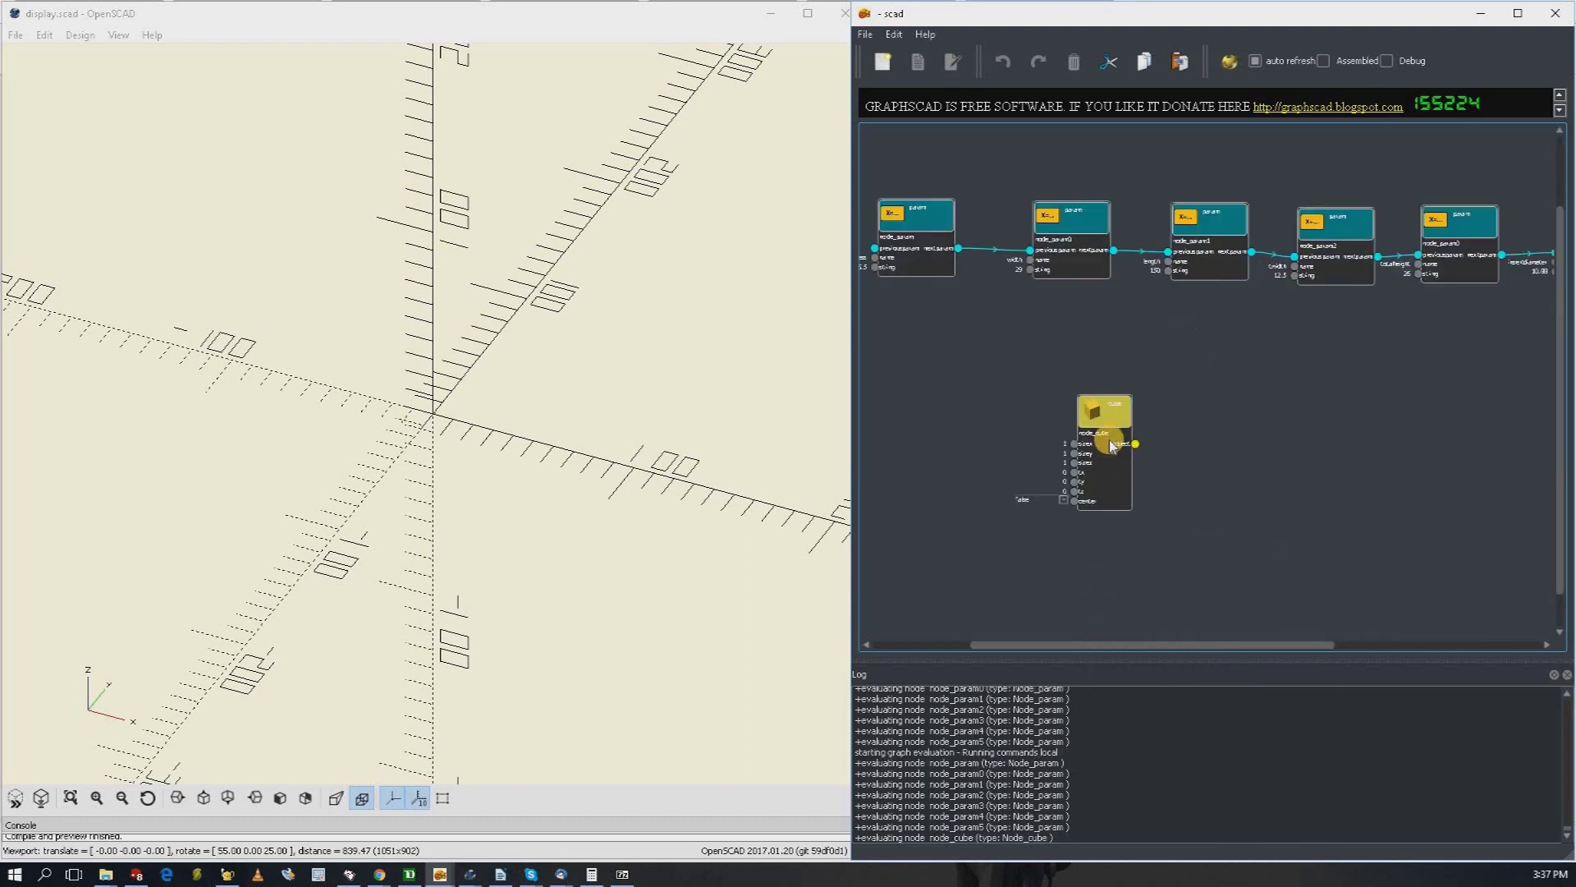
right_click(1128, 405)
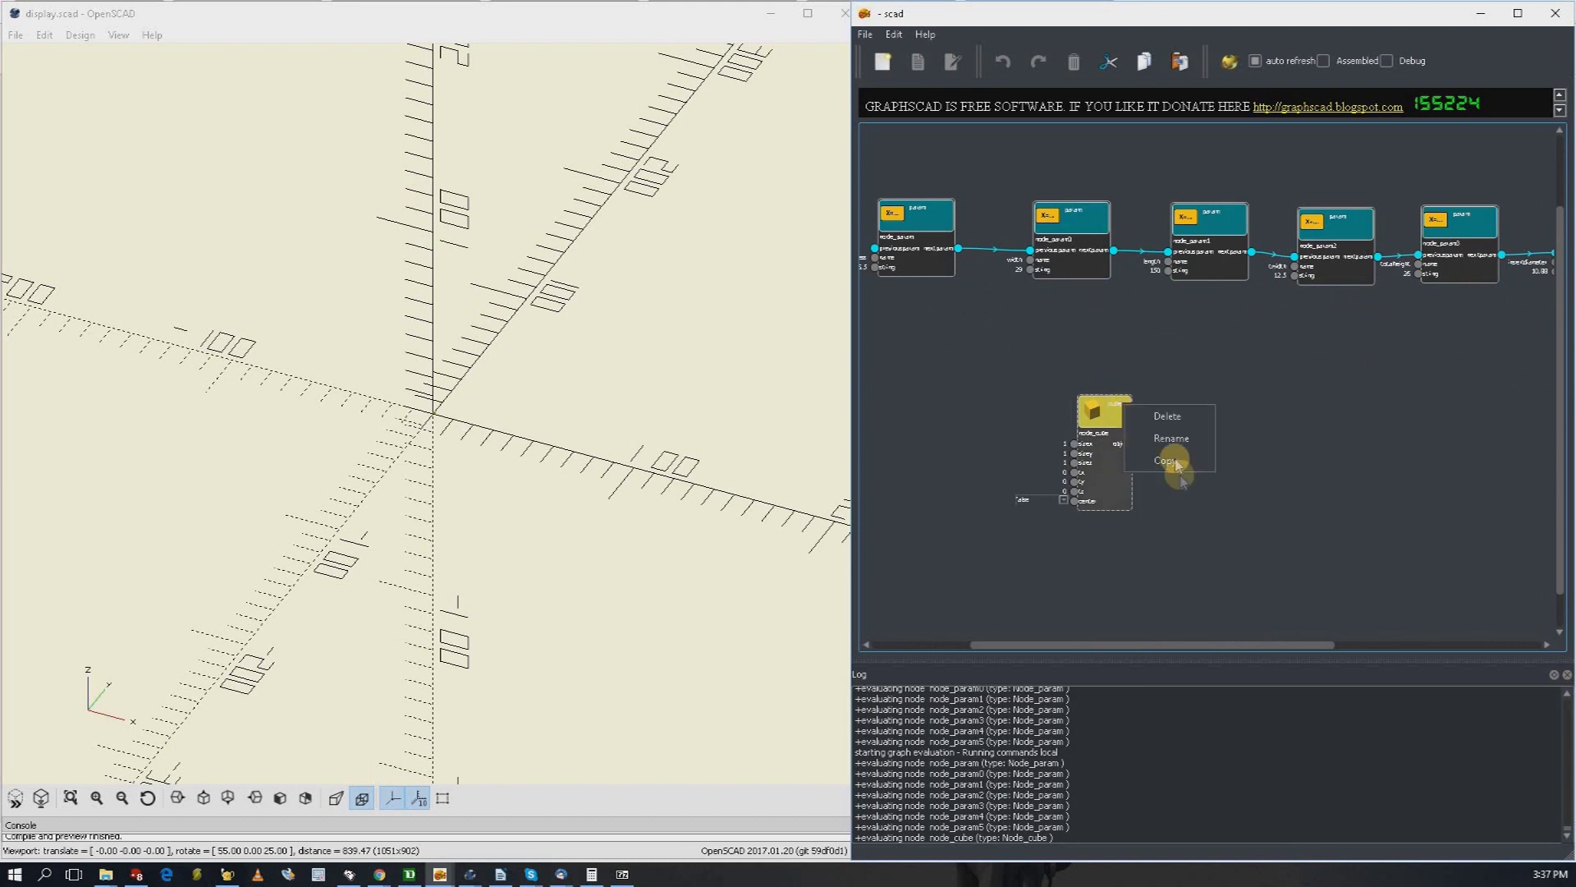
click(1166, 461)
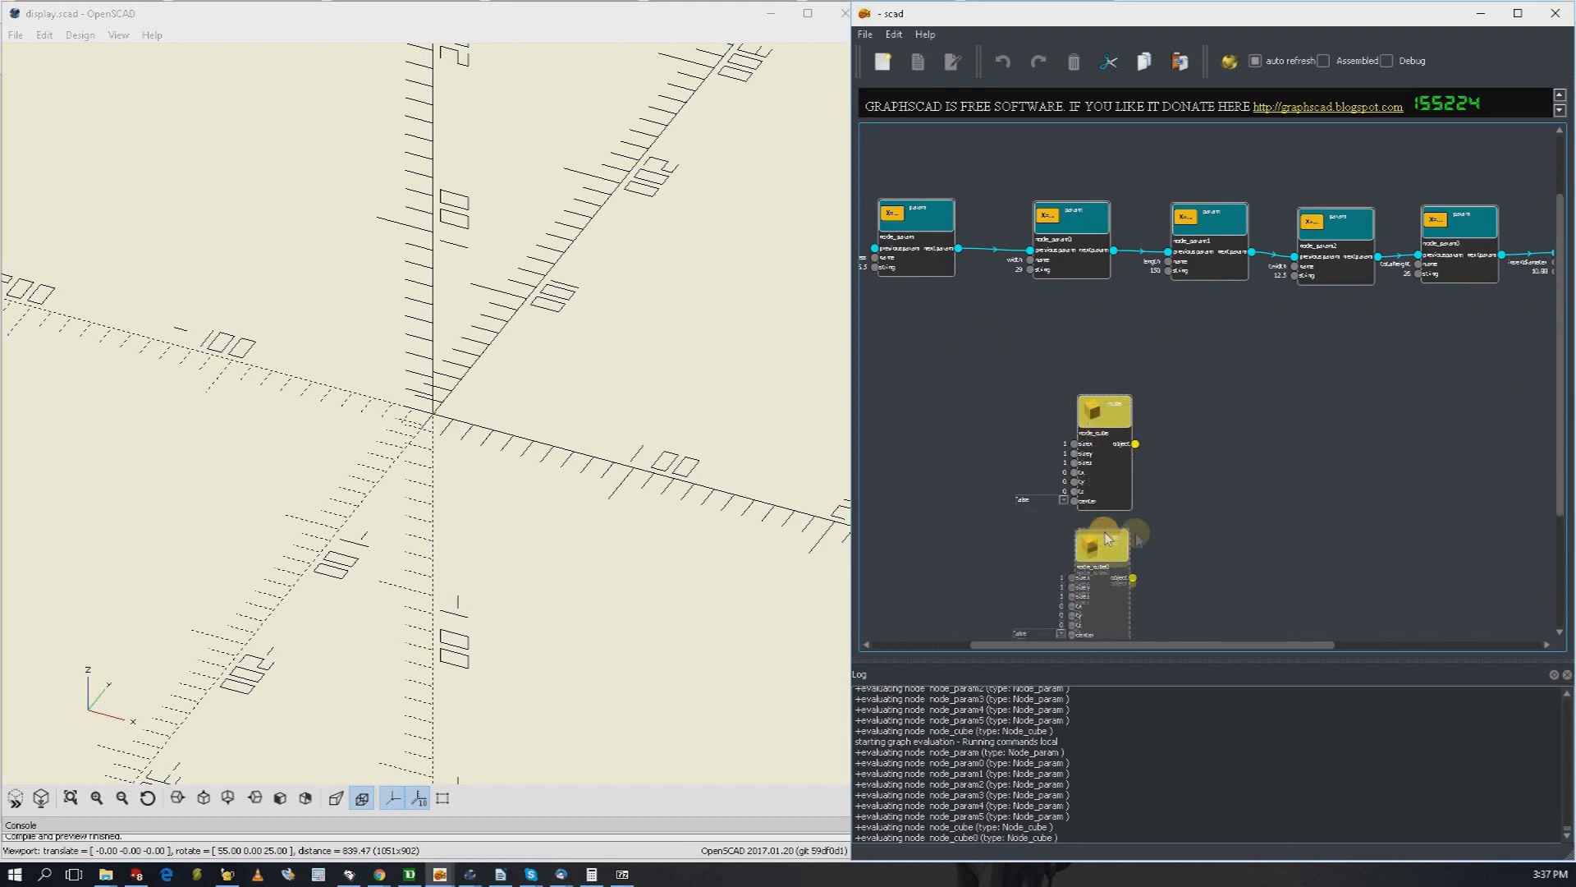
scroll(1201, 303, down, 4)
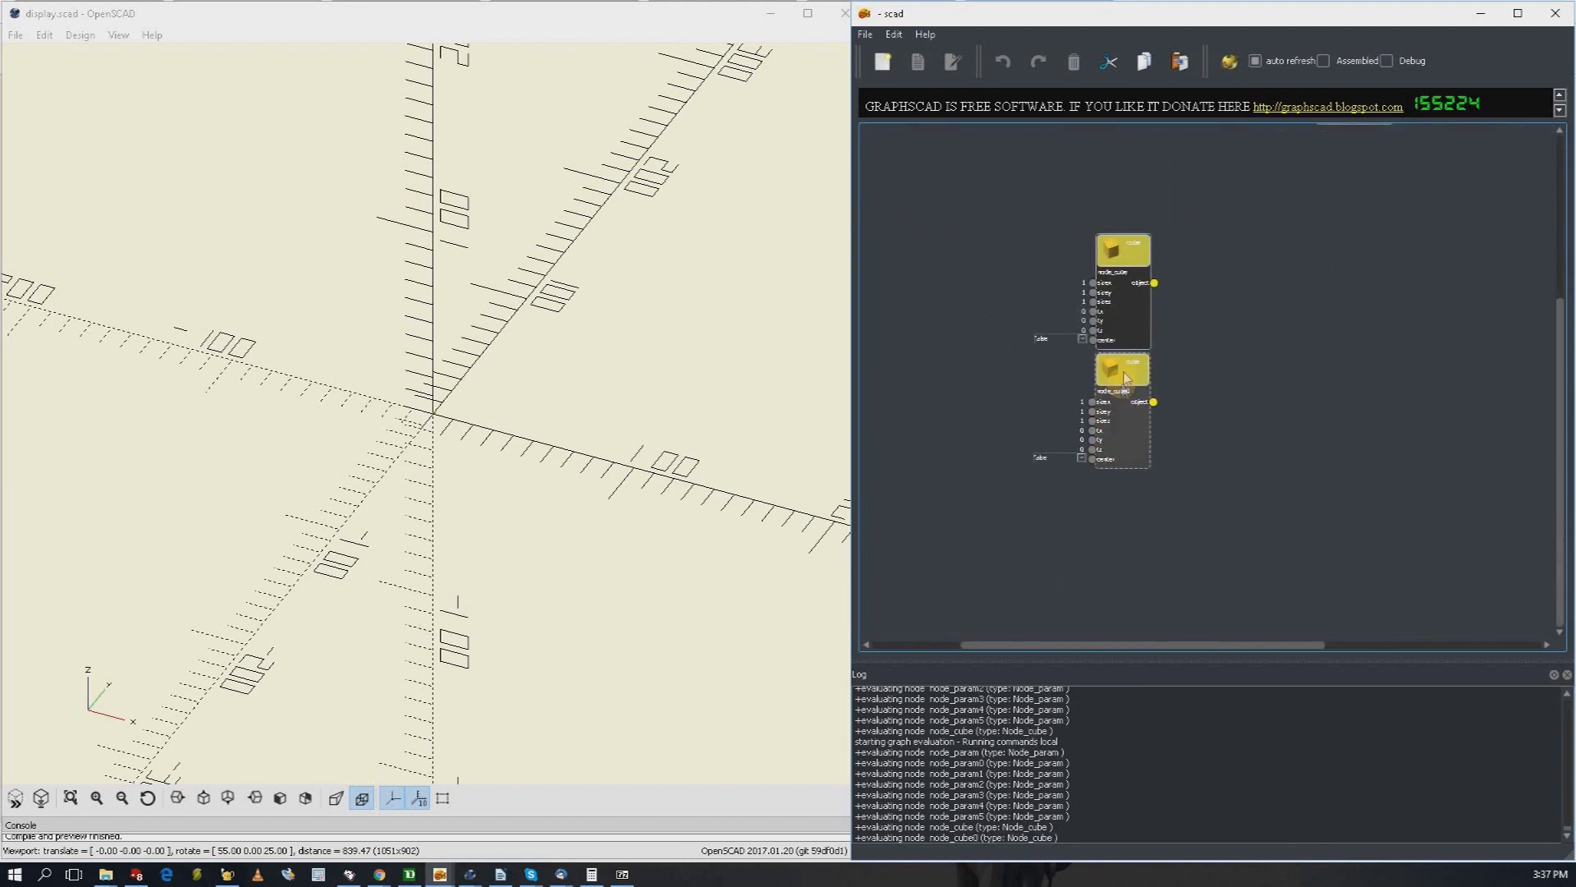
Step: Add a cylinder node below the two cube nodes
right_click(1114, 503)
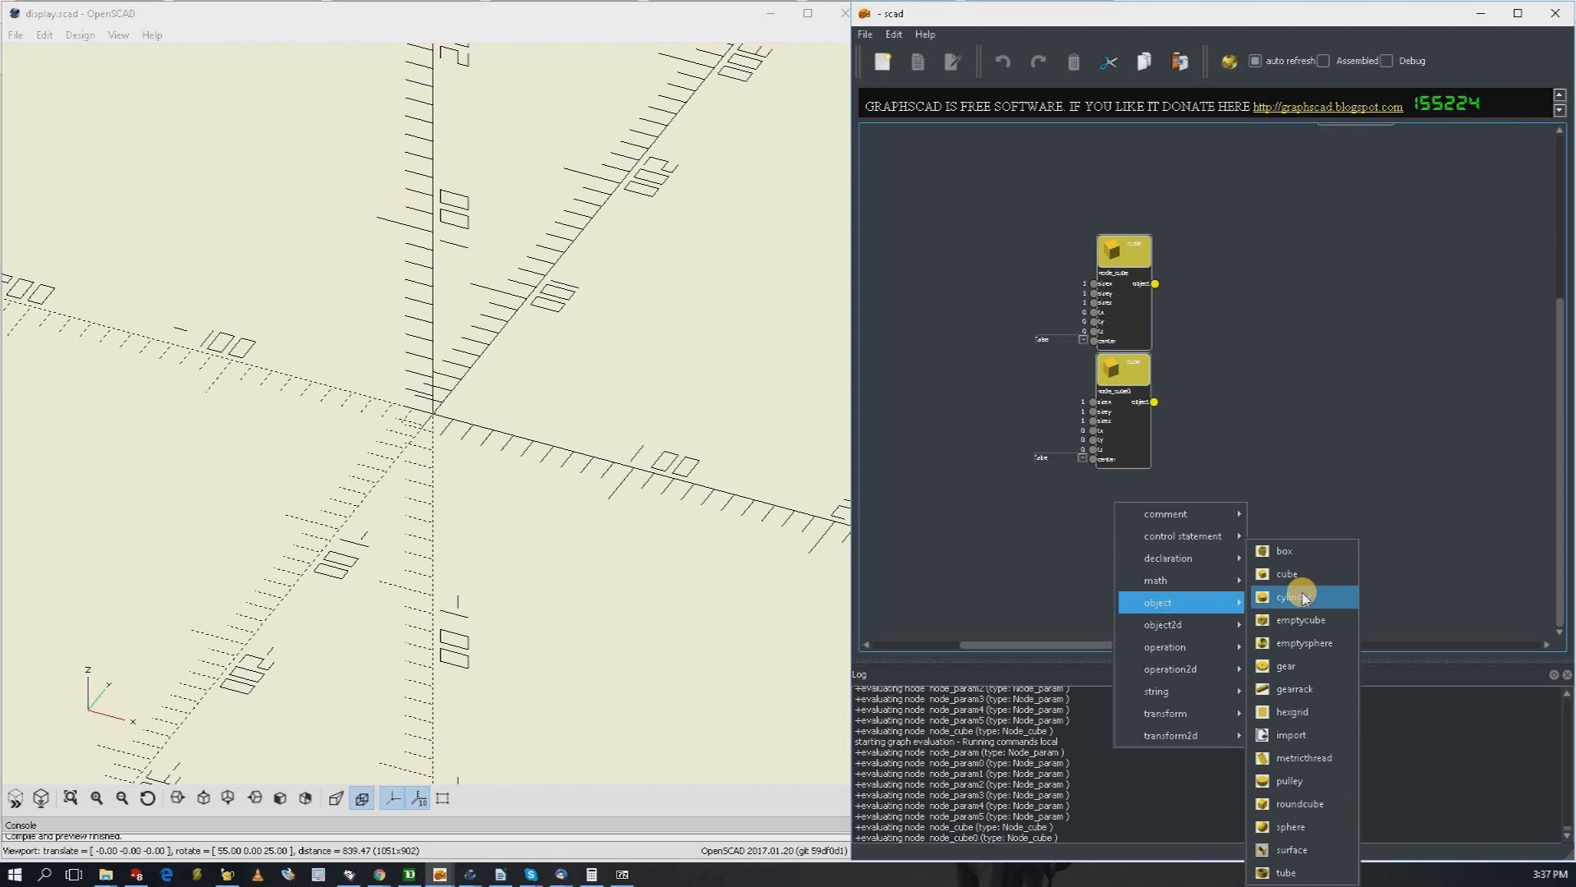
click(1294, 597)
drag(1128, 513, 1099, 497)
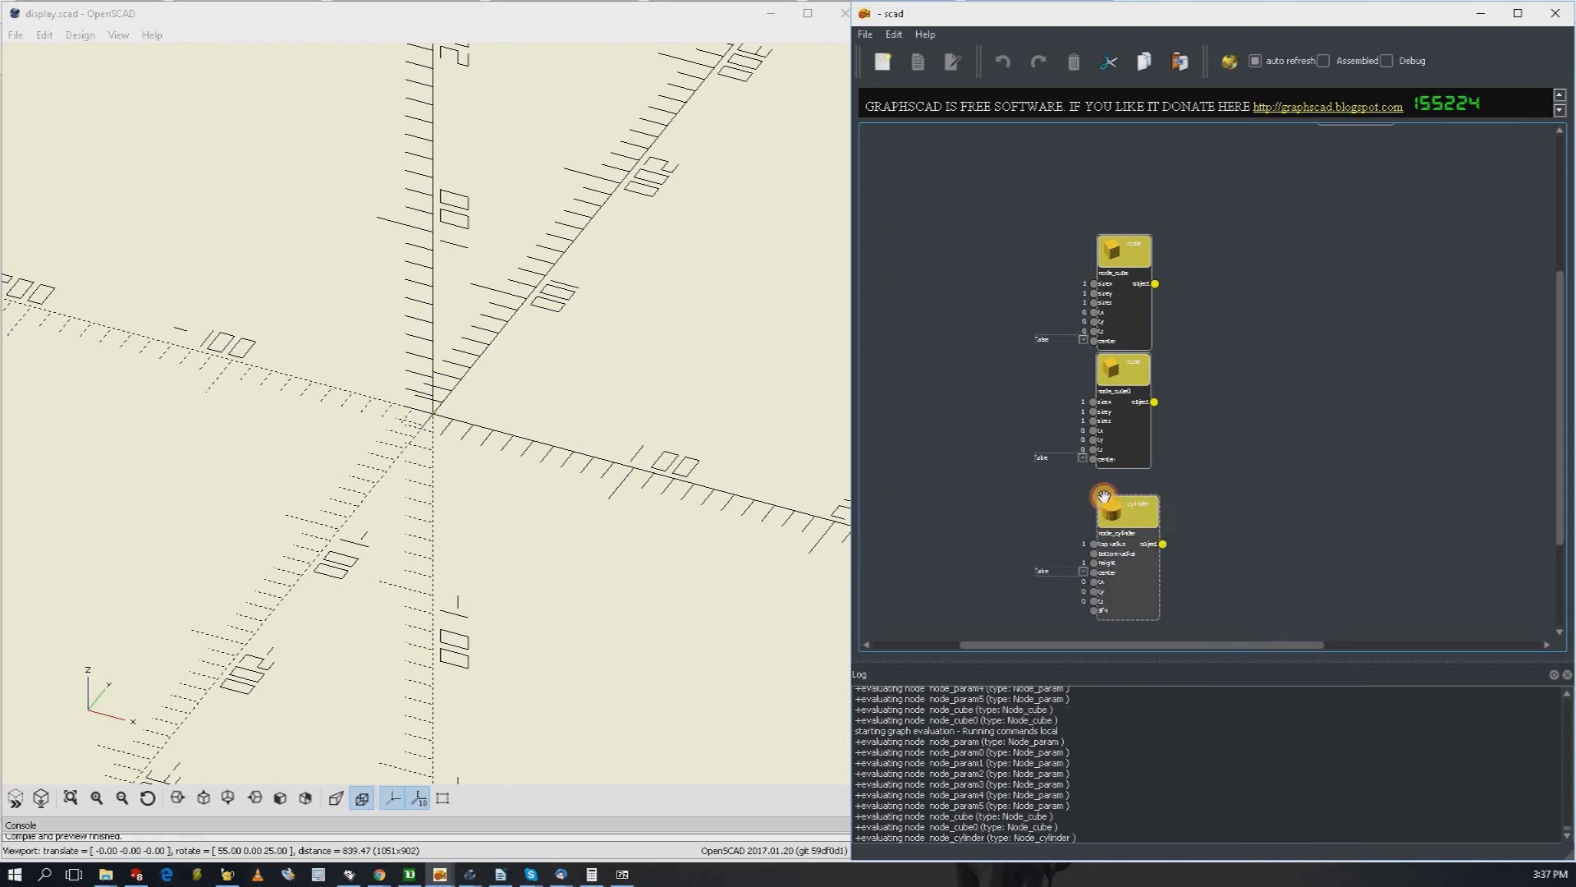
Step: Set the first cube node's sizex to width and its sizey to length
scroll(1130, 264, up, 5)
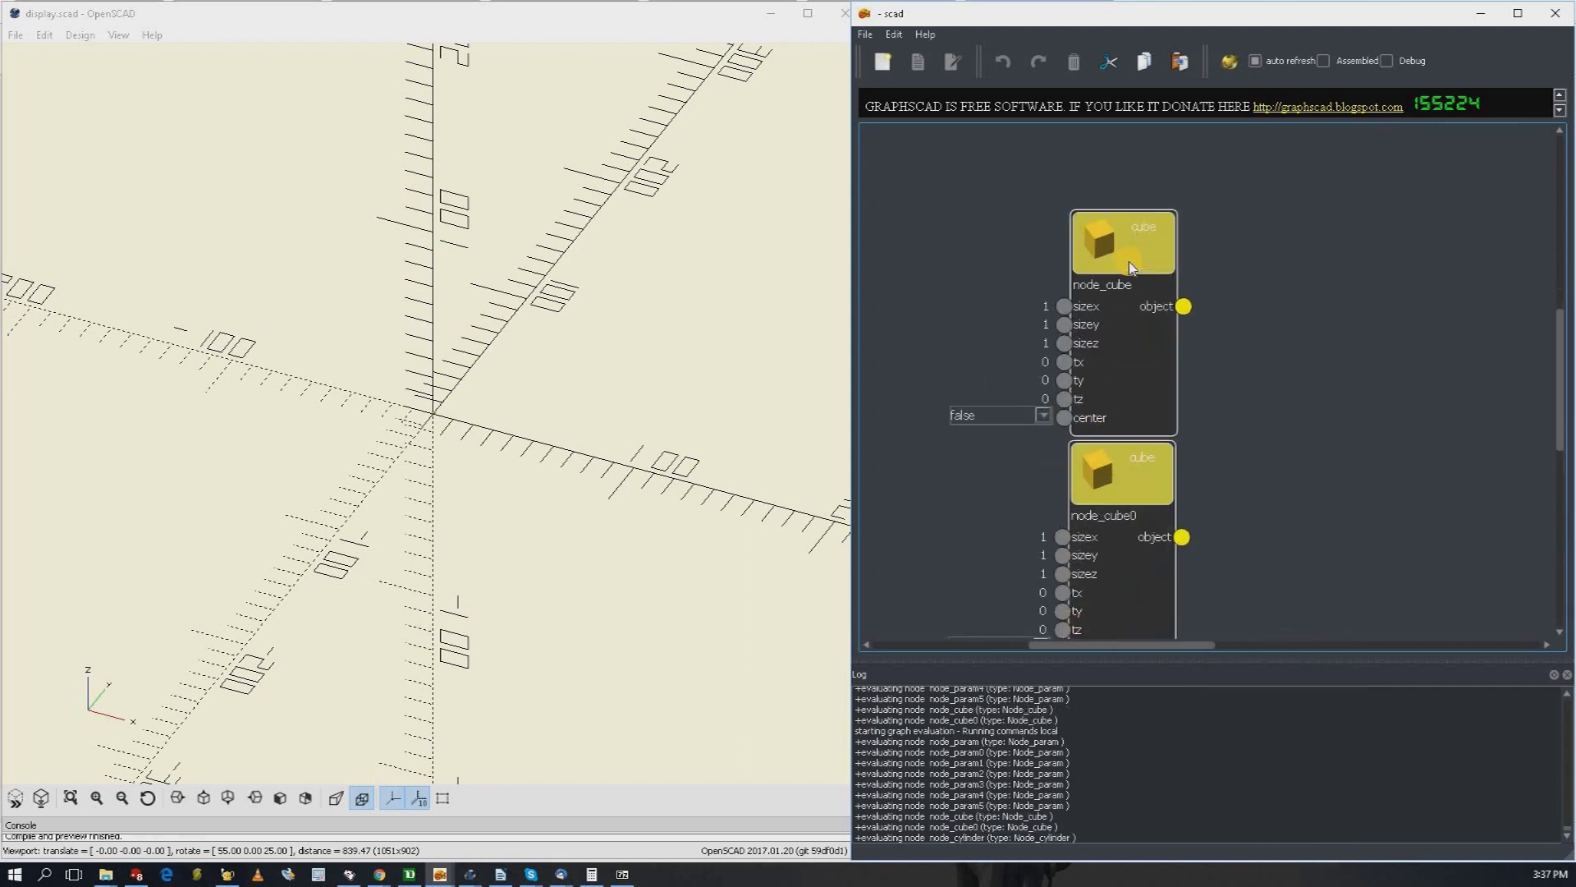
scroll(1130, 261, up, 1)
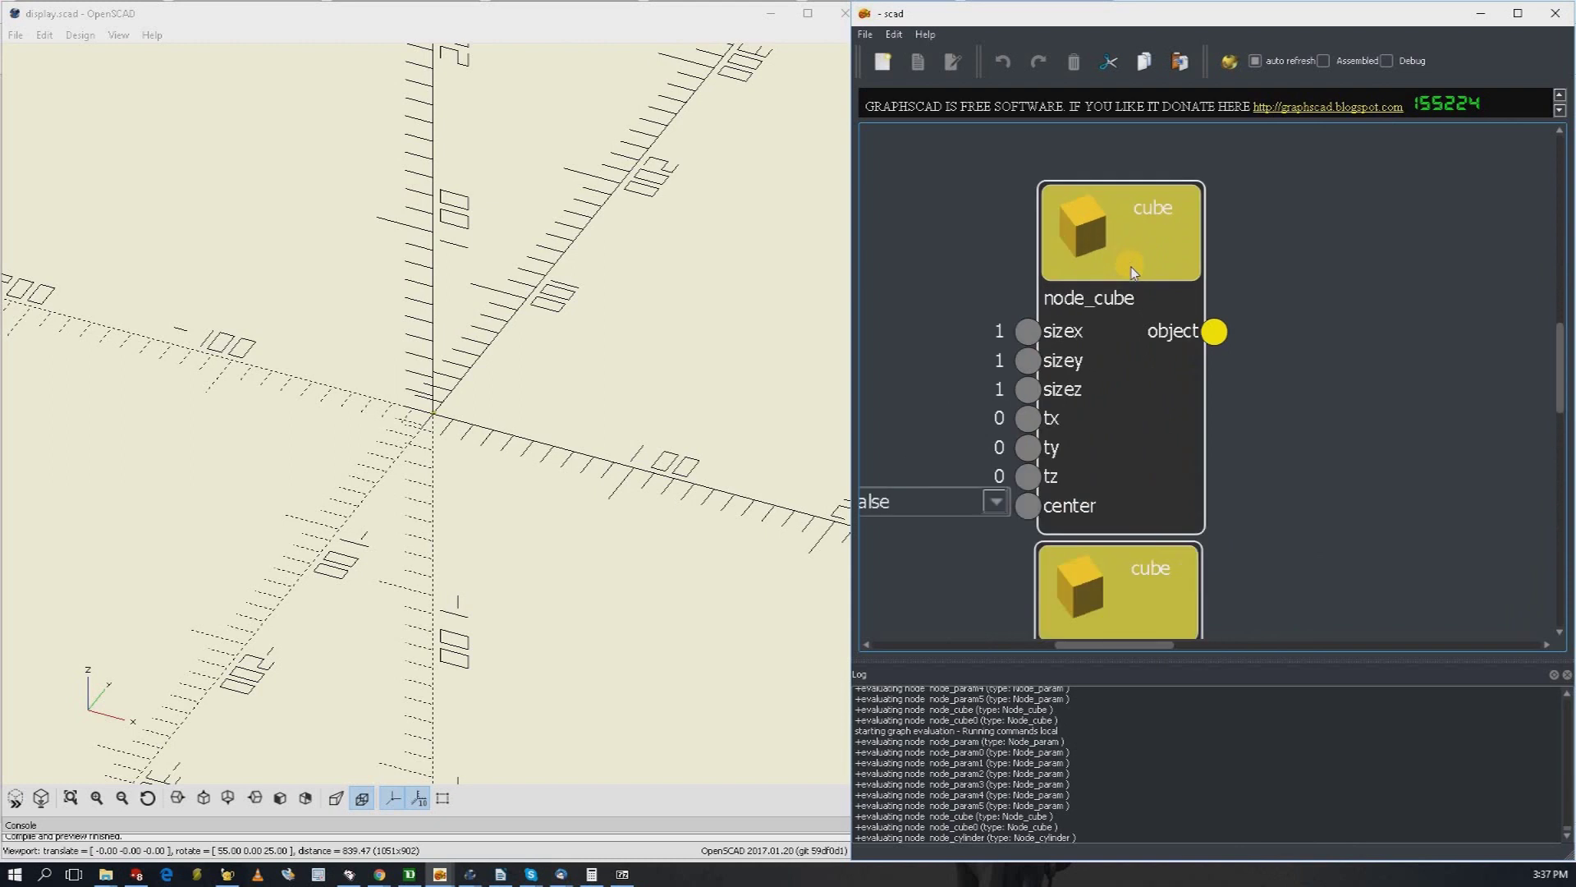
click(1003, 328)
text(width)
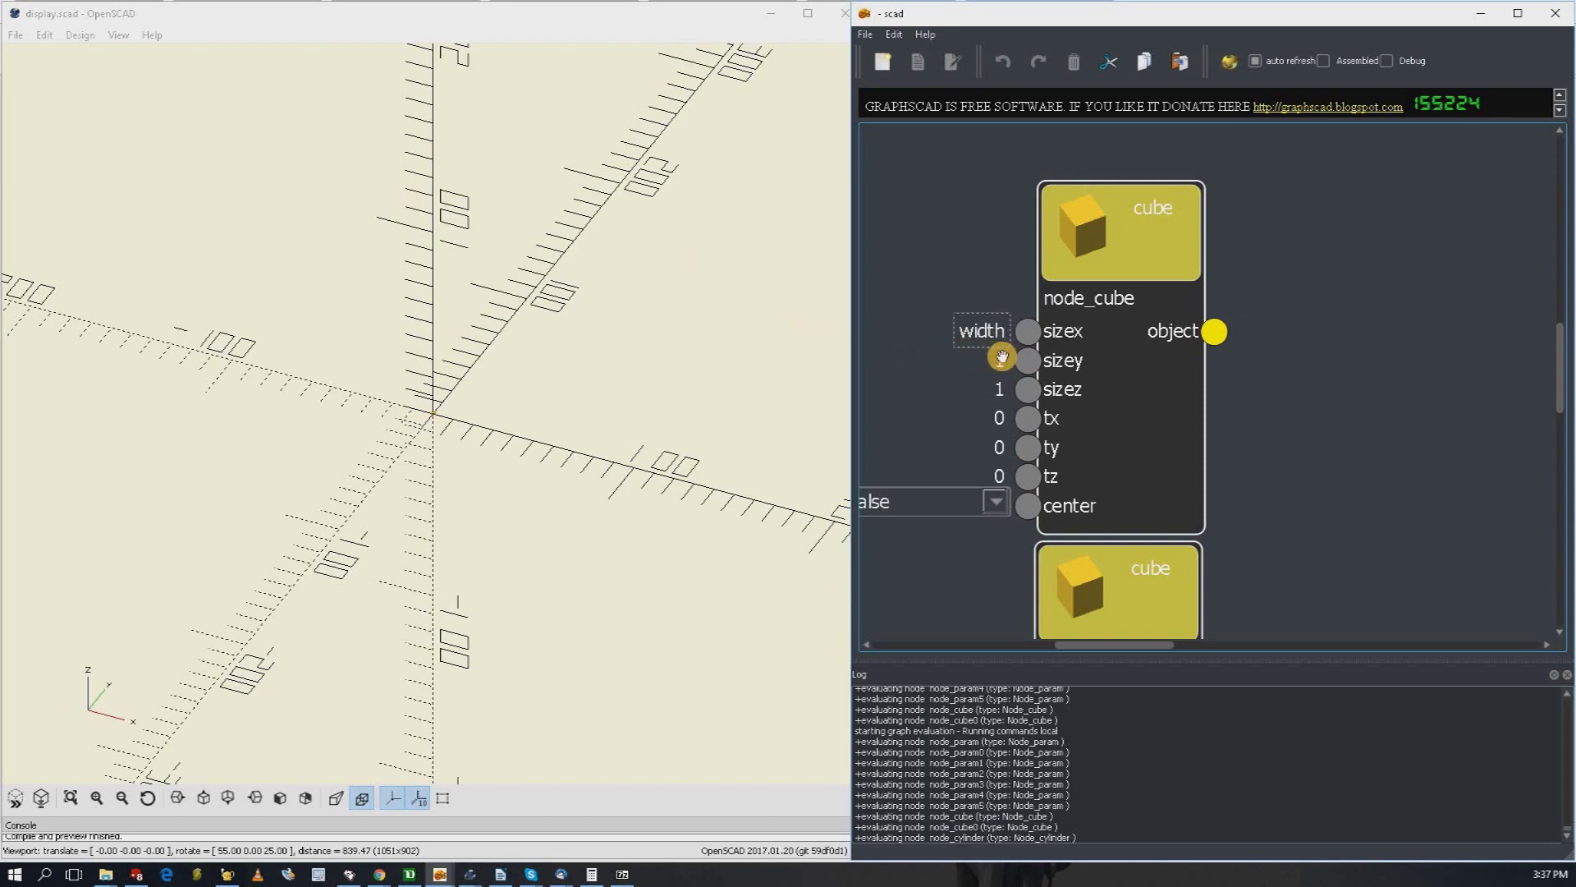
click(1000, 360)
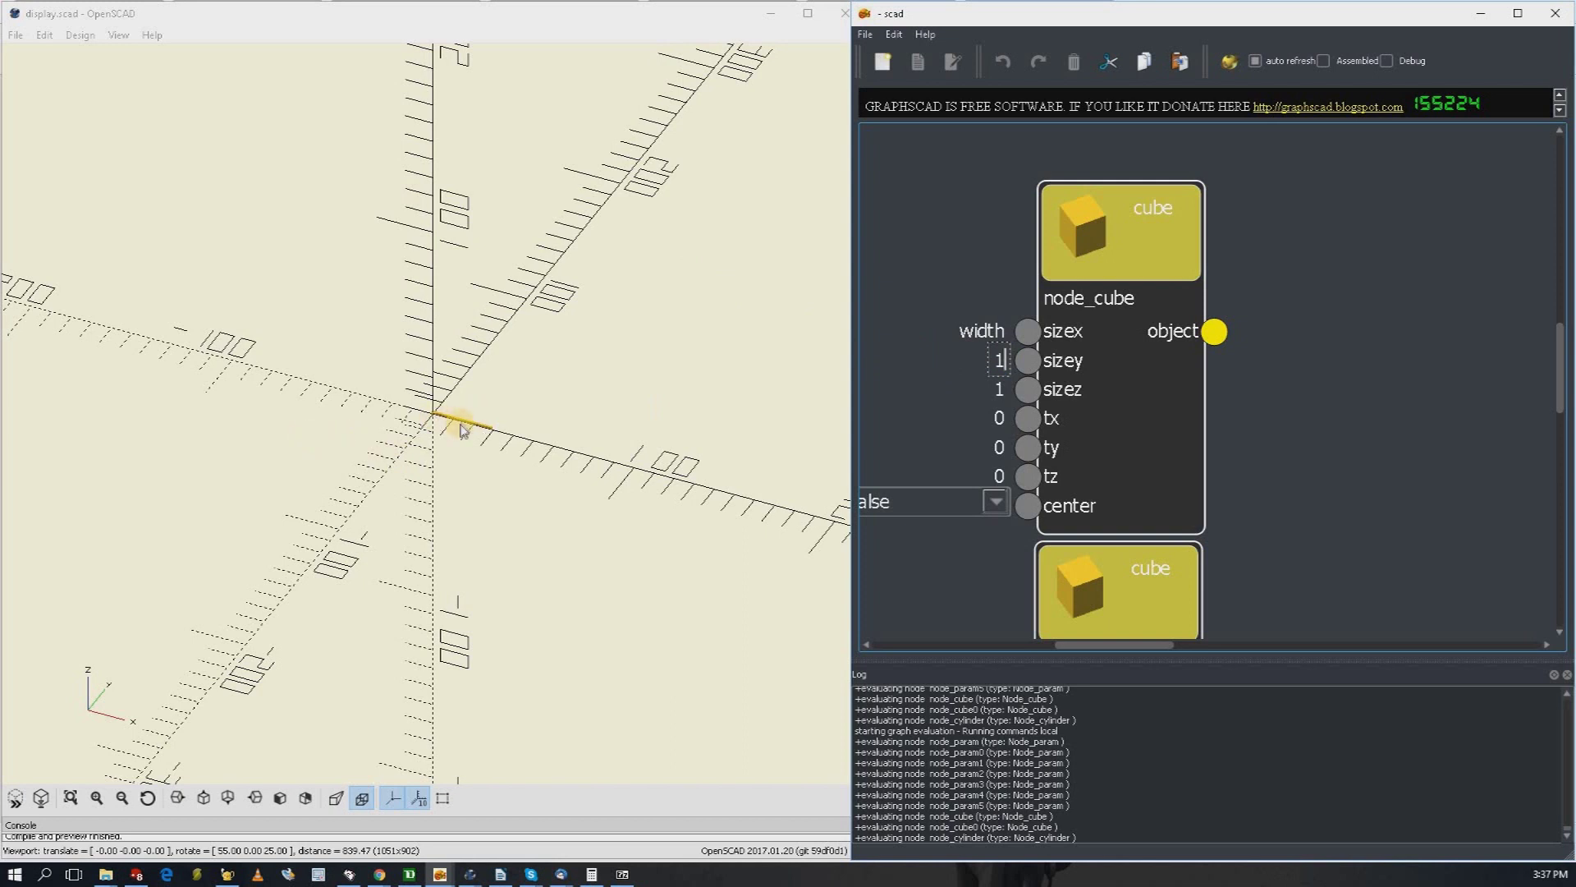
scroll(462, 429, up, 15)
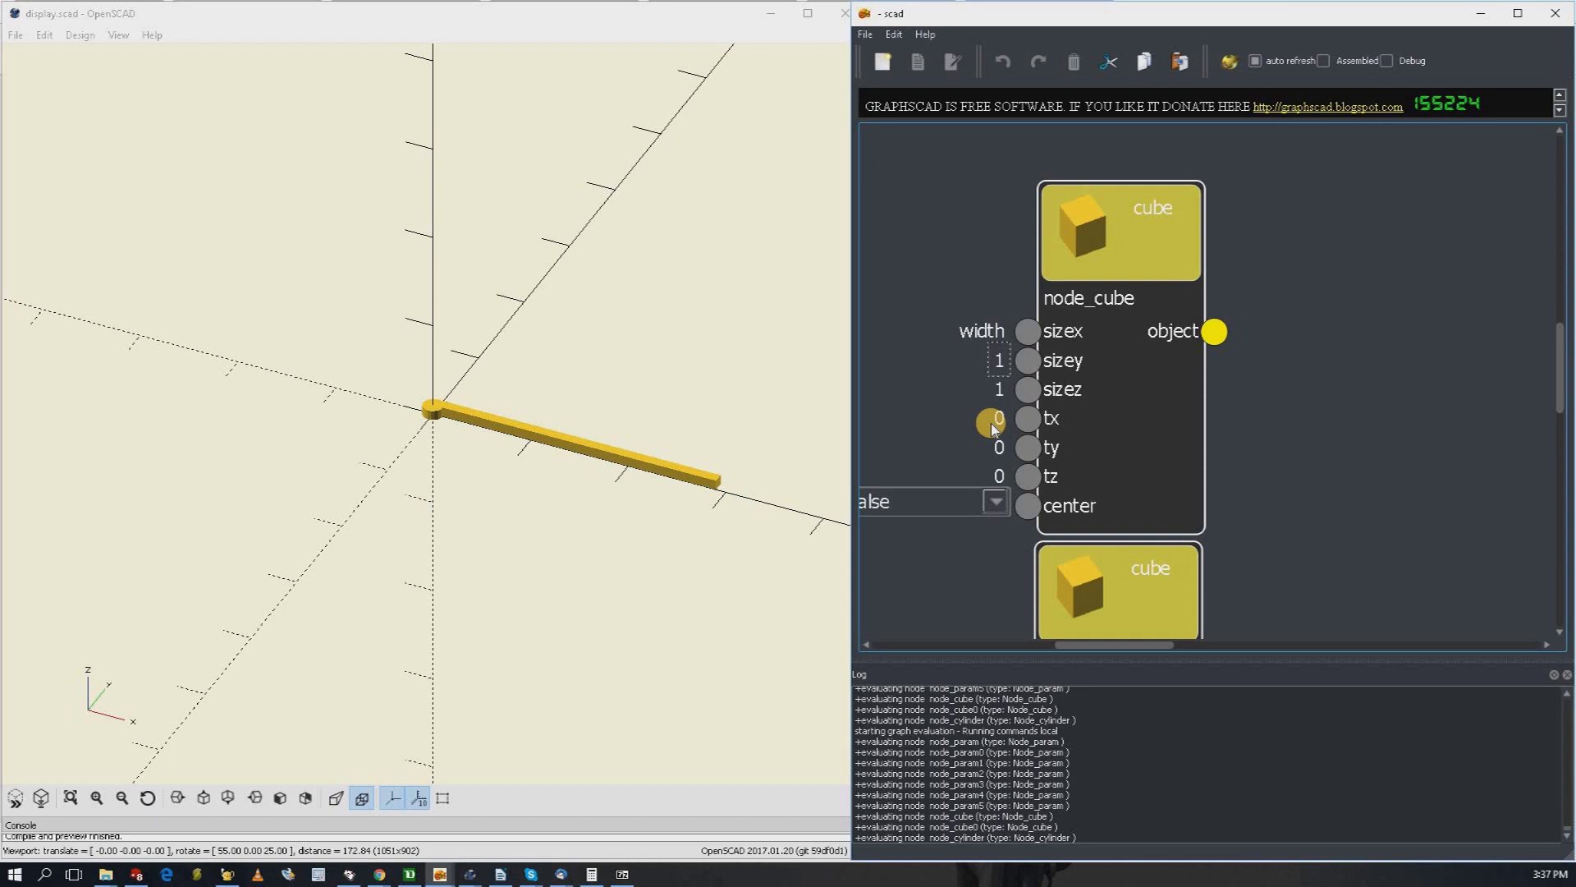
key(BackSpace)
text(length)
Step: Set the first cube node's sizez to thickness
click(999, 390)
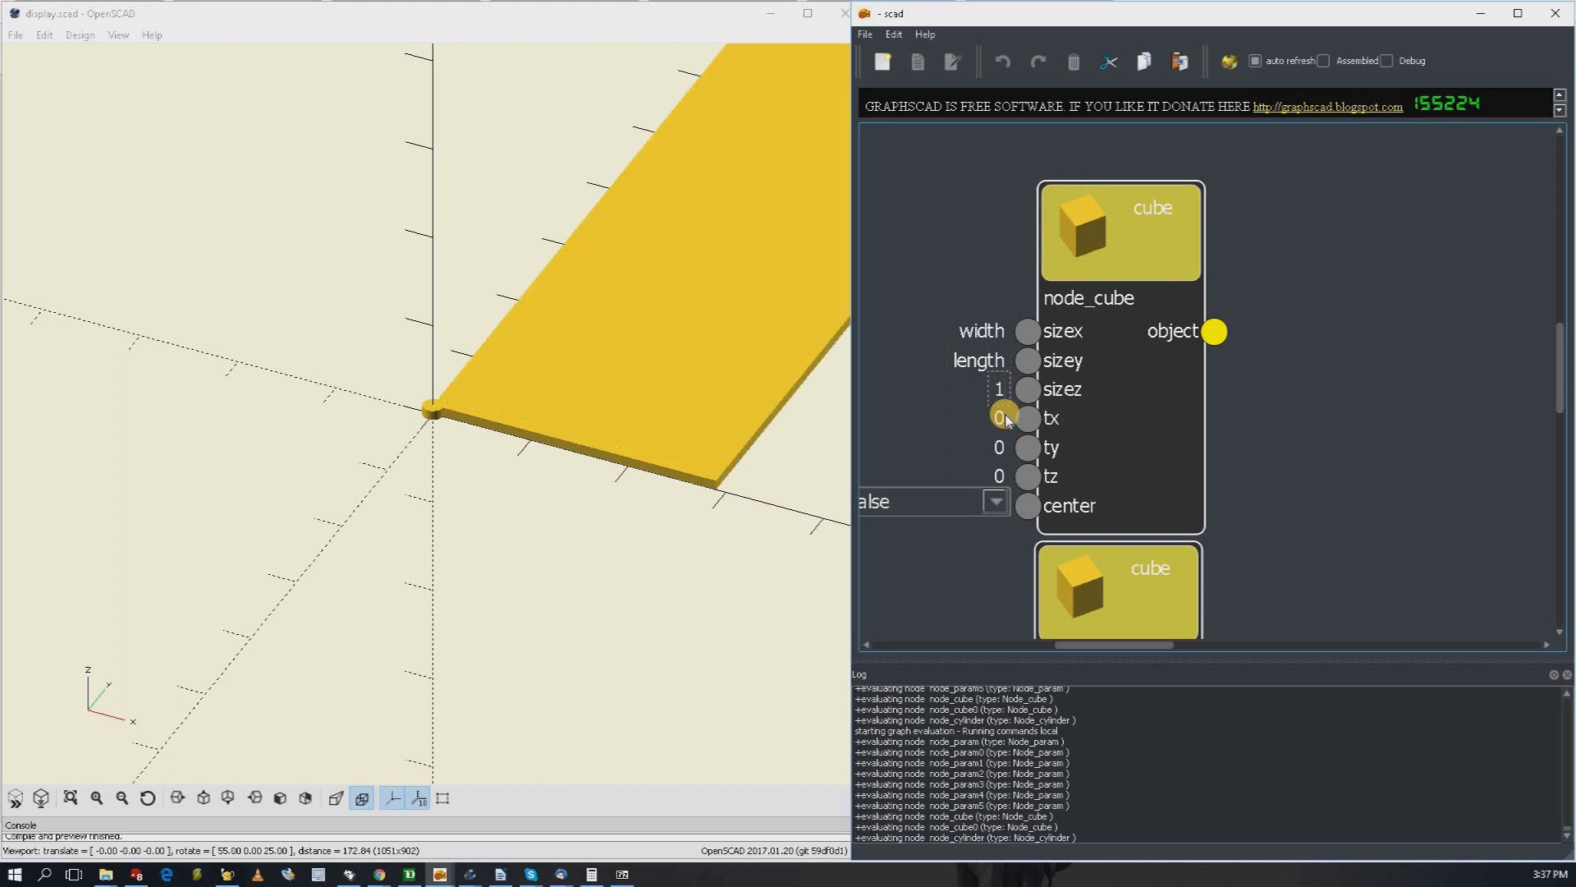
text(height)
key(Return)
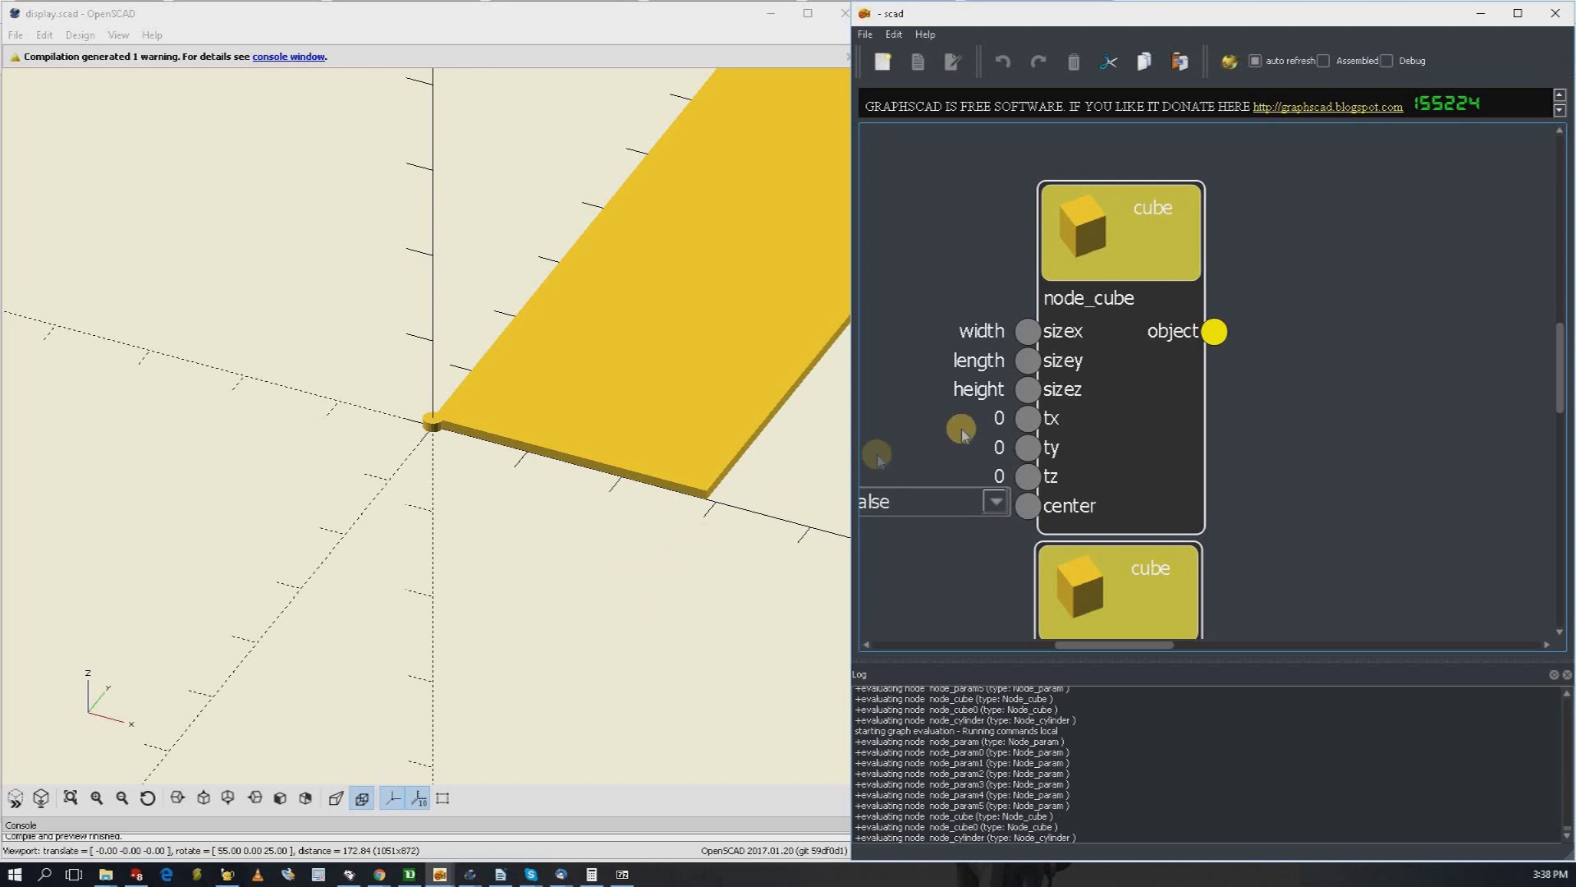
key(BackSpace)
key(BackSpace)
key(BackSpace)
key(BackSpace)
key(BackSpace)
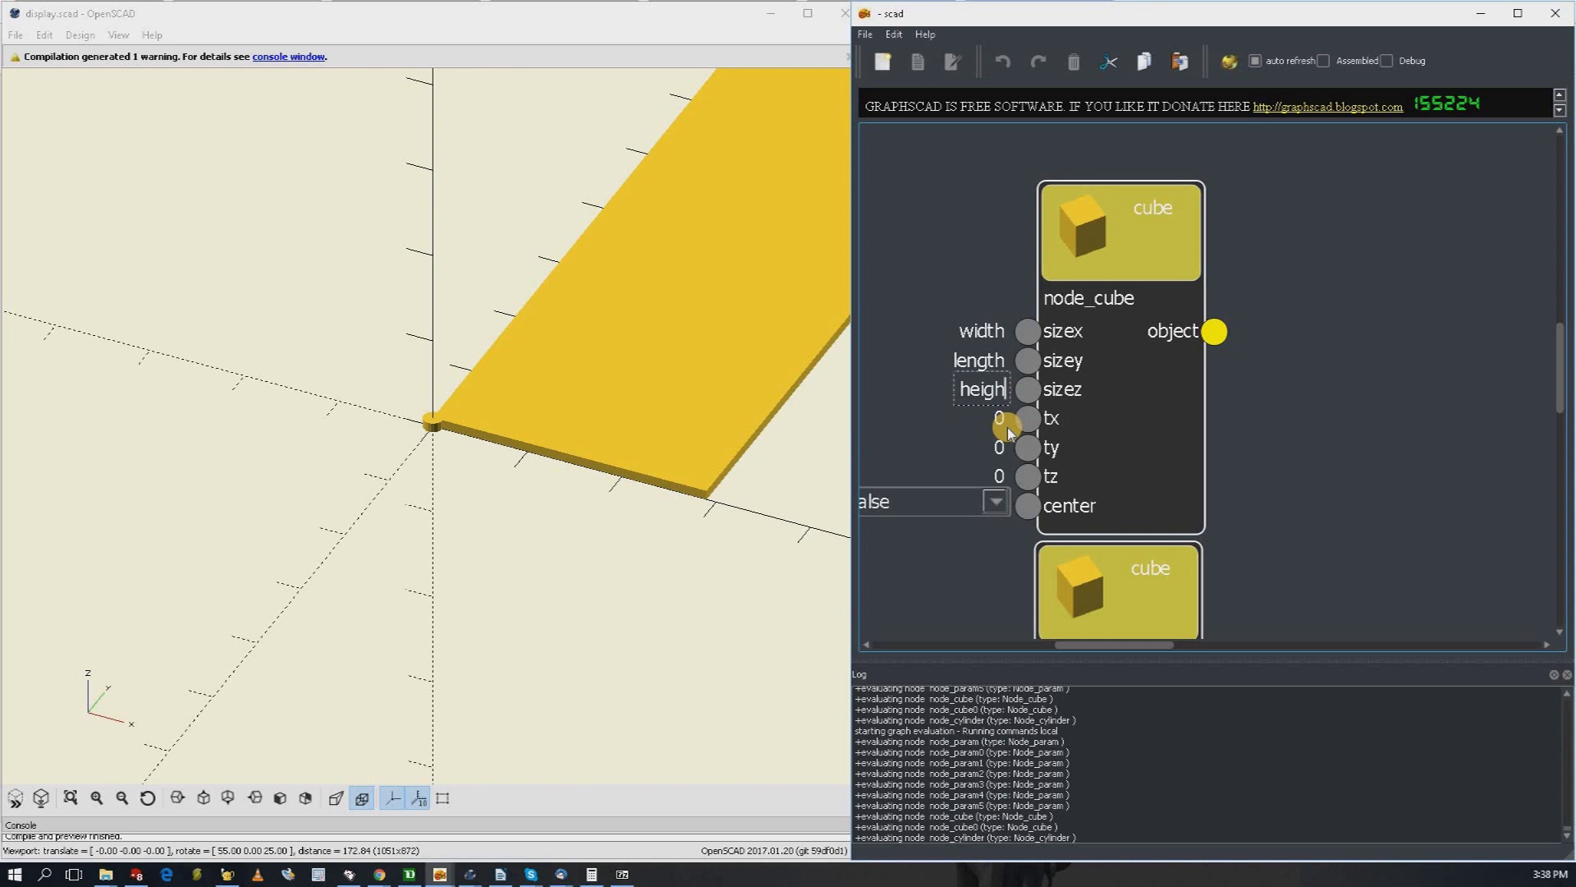
text(thickness)
key(Return)
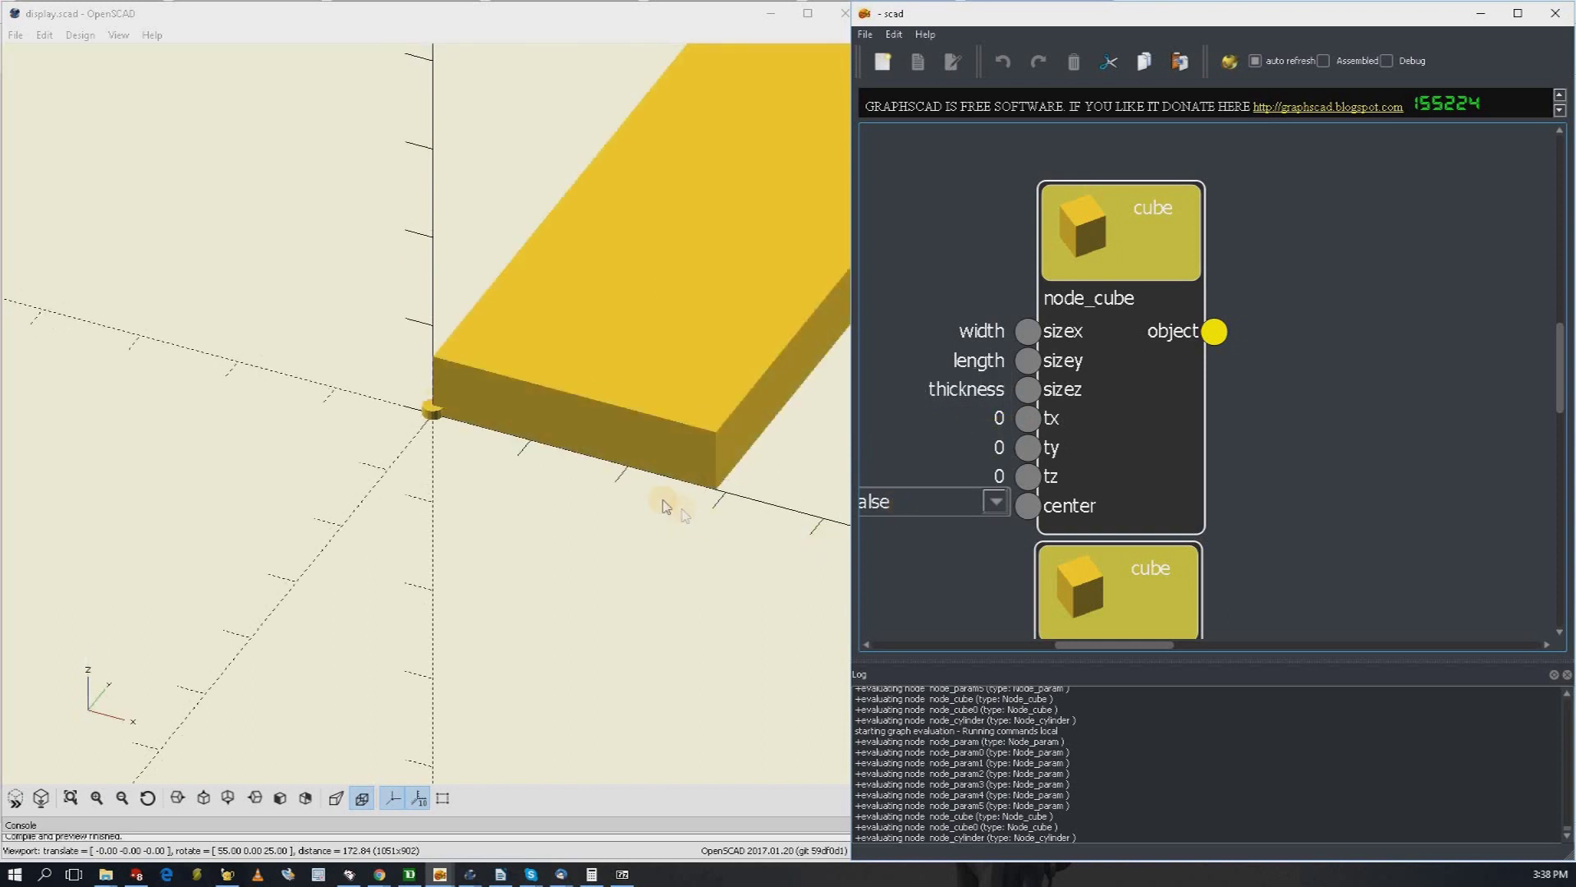
Step: Set the first cube node's center option to true and its tz to thickness/2
click(996, 502)
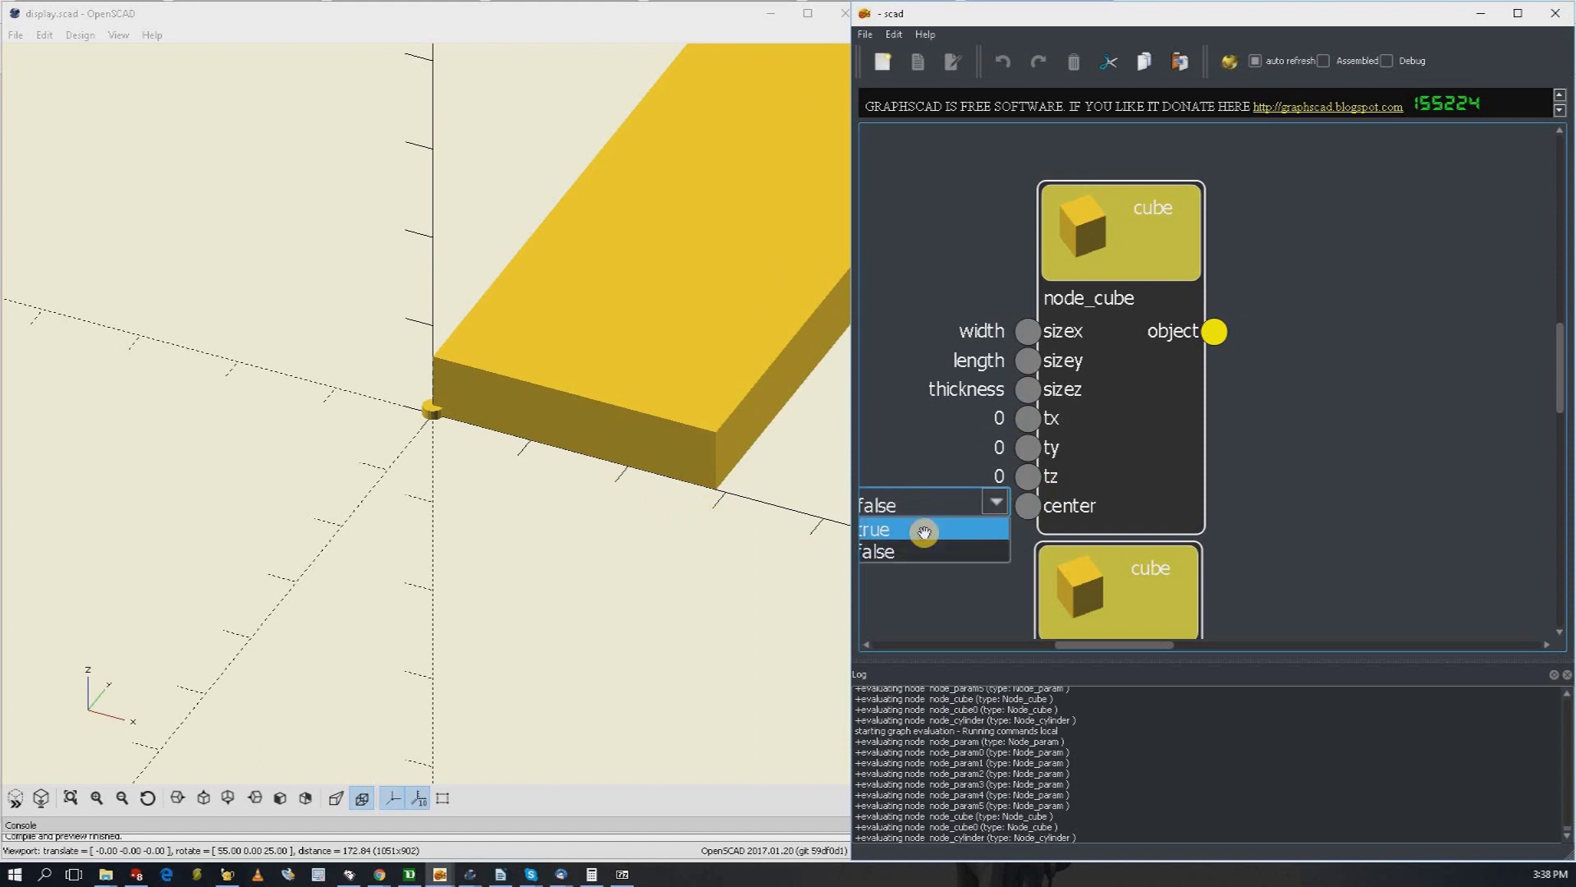
click(924, 530)
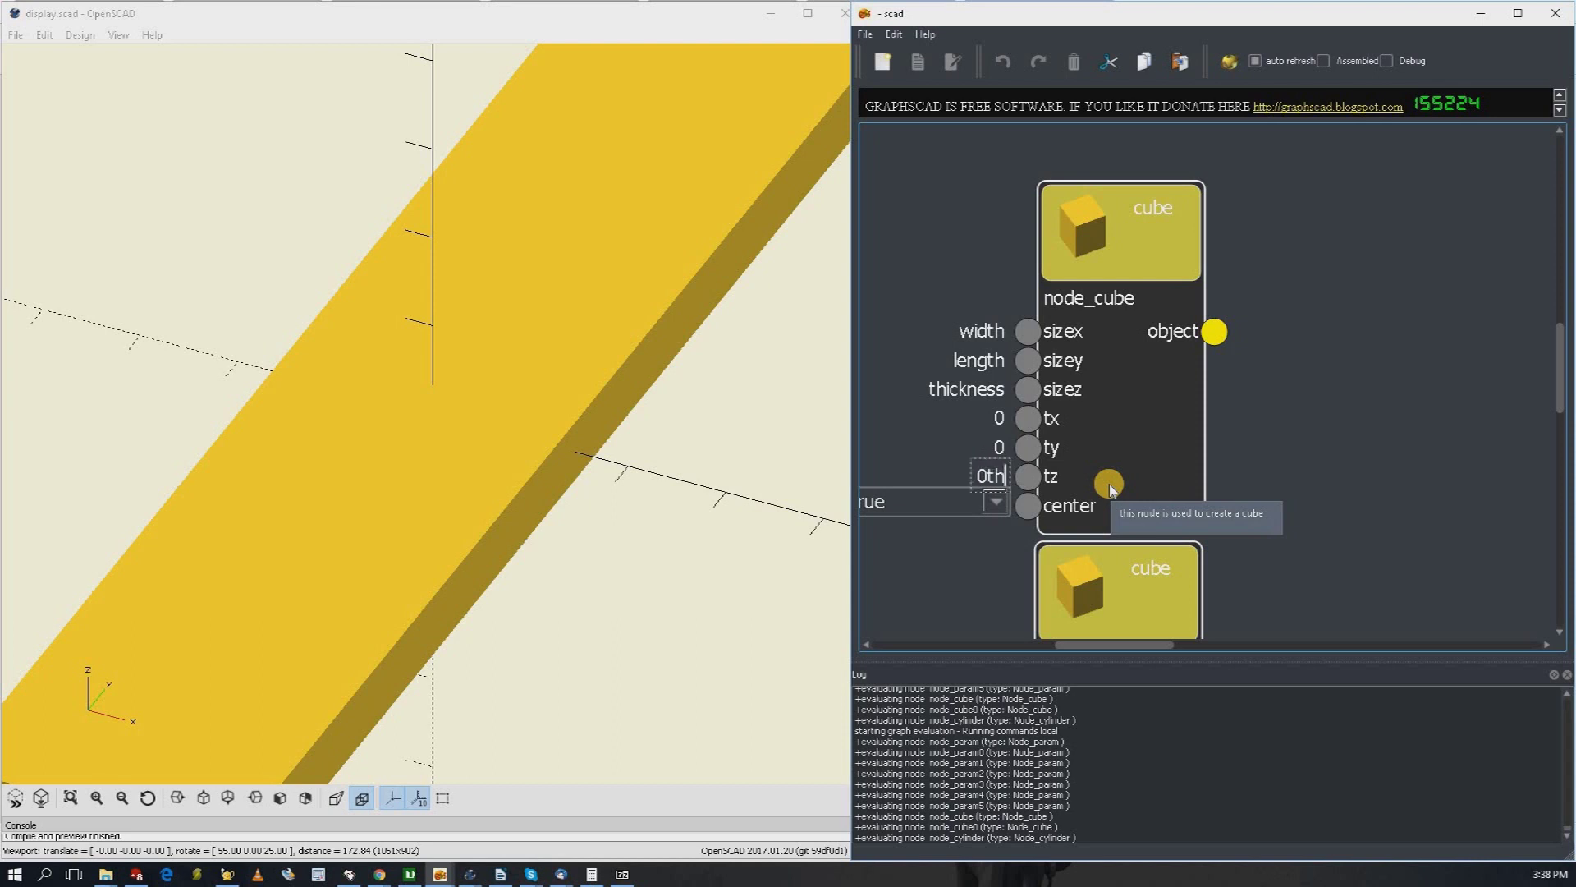
key(BackSpace)
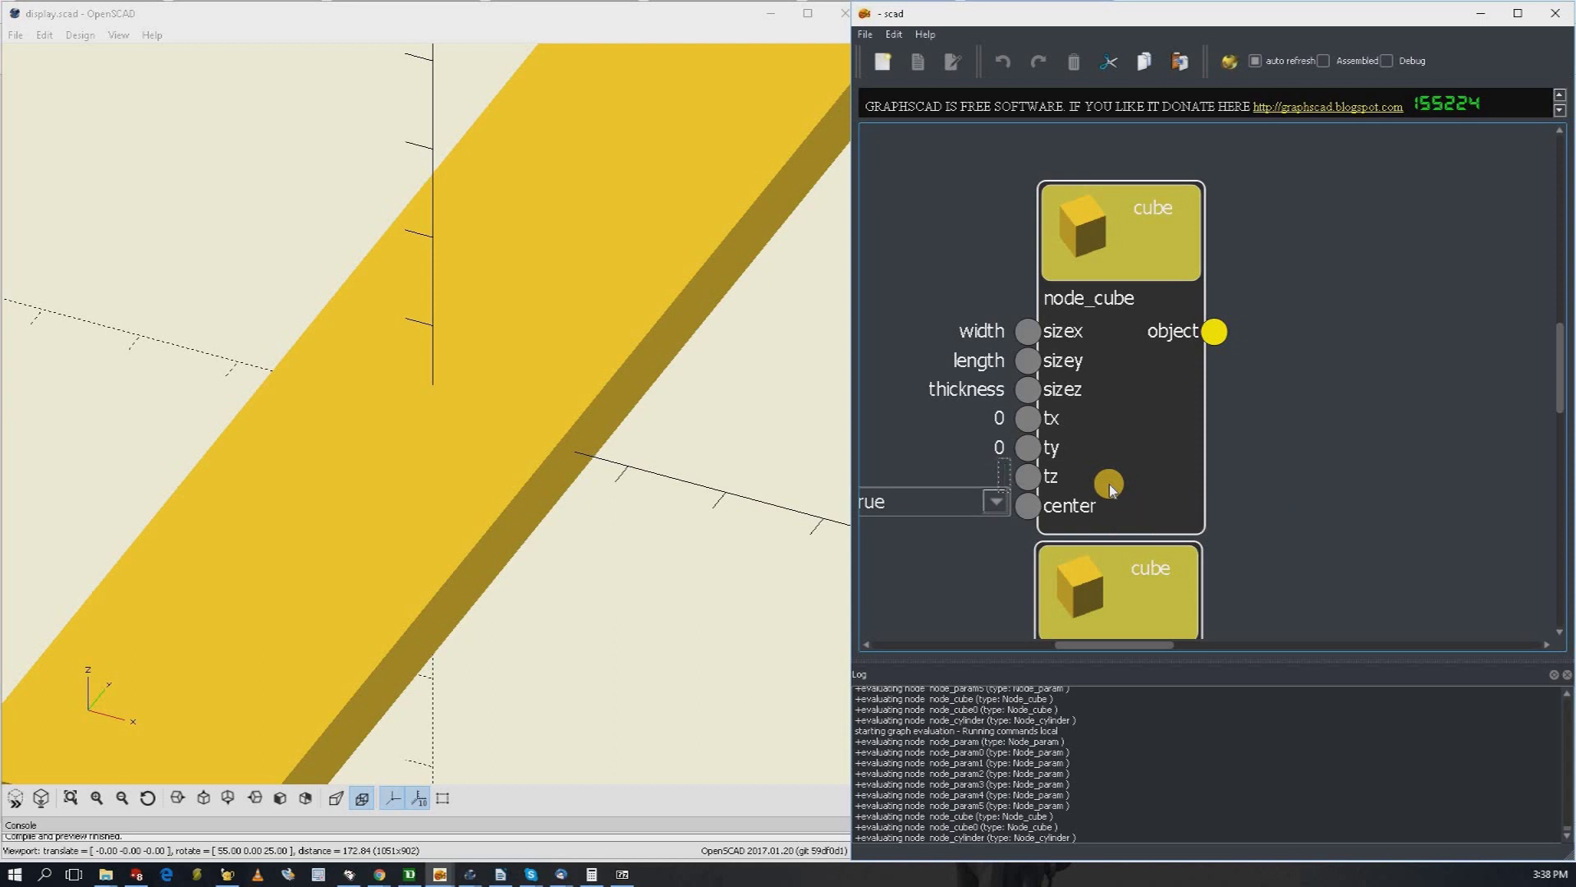
text(ckness/2)
click(1111, 489)
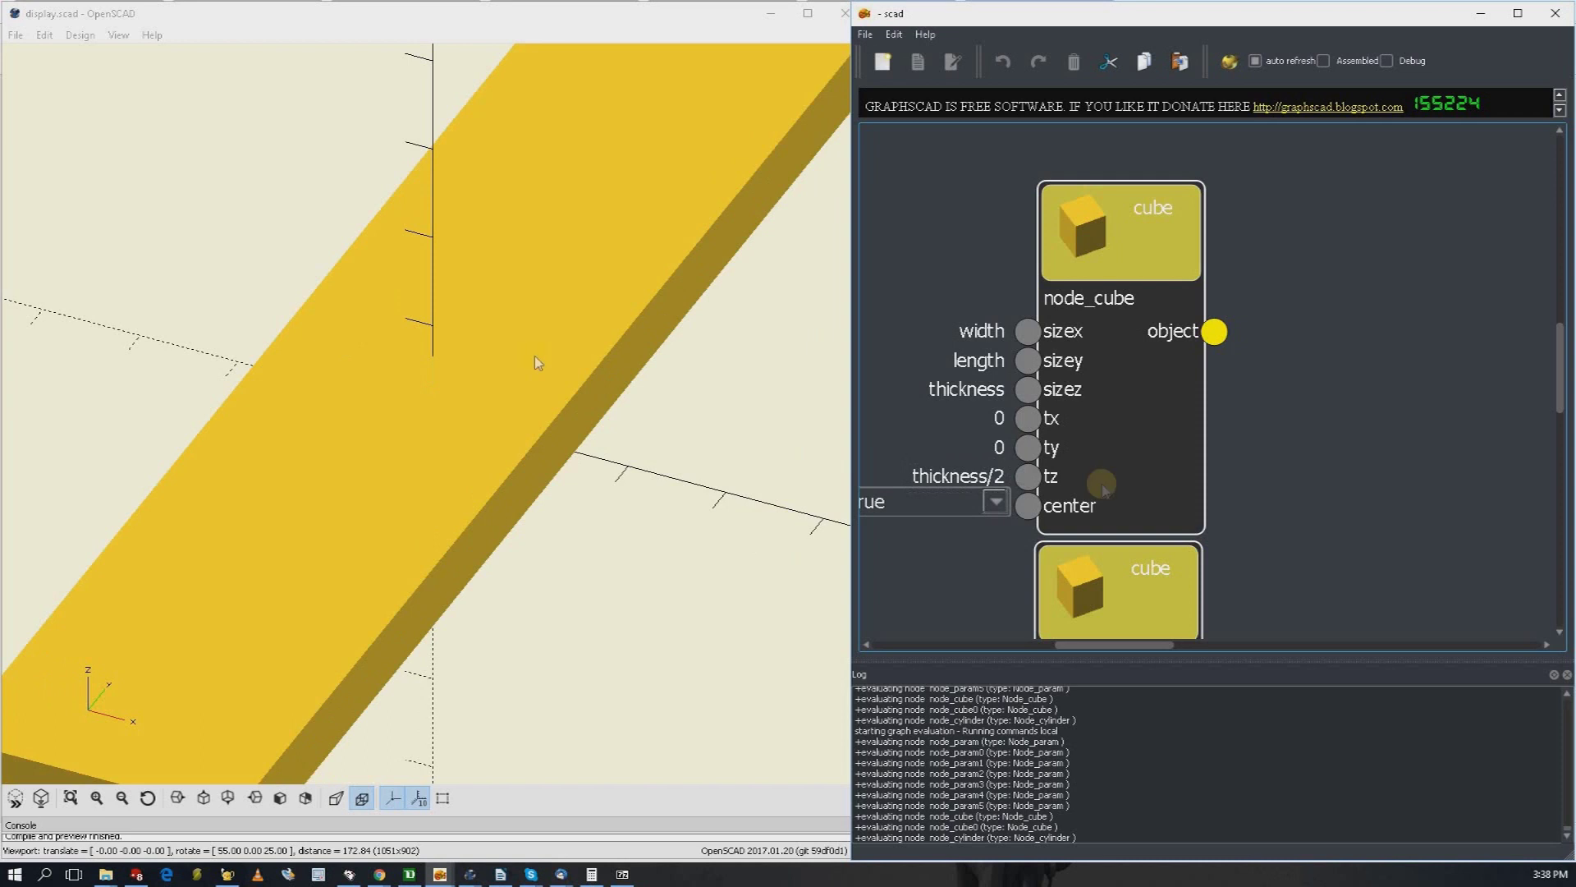
Step: Set the first cube node's ty to length/2
drag(679, 577, 999, 418)
click(1002, 419)
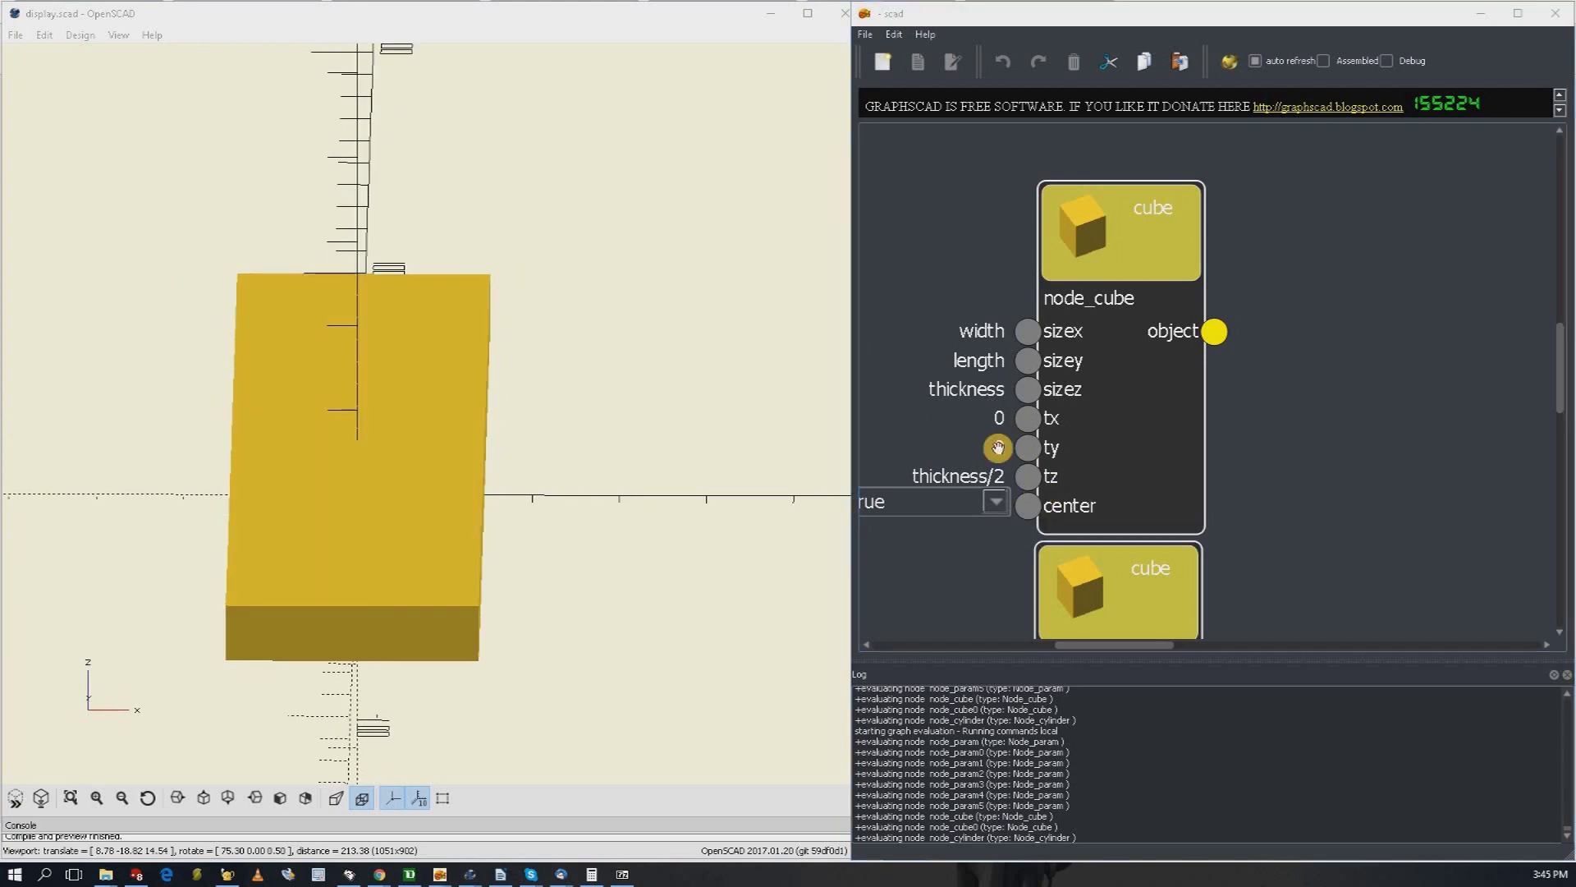
click(999, 447)
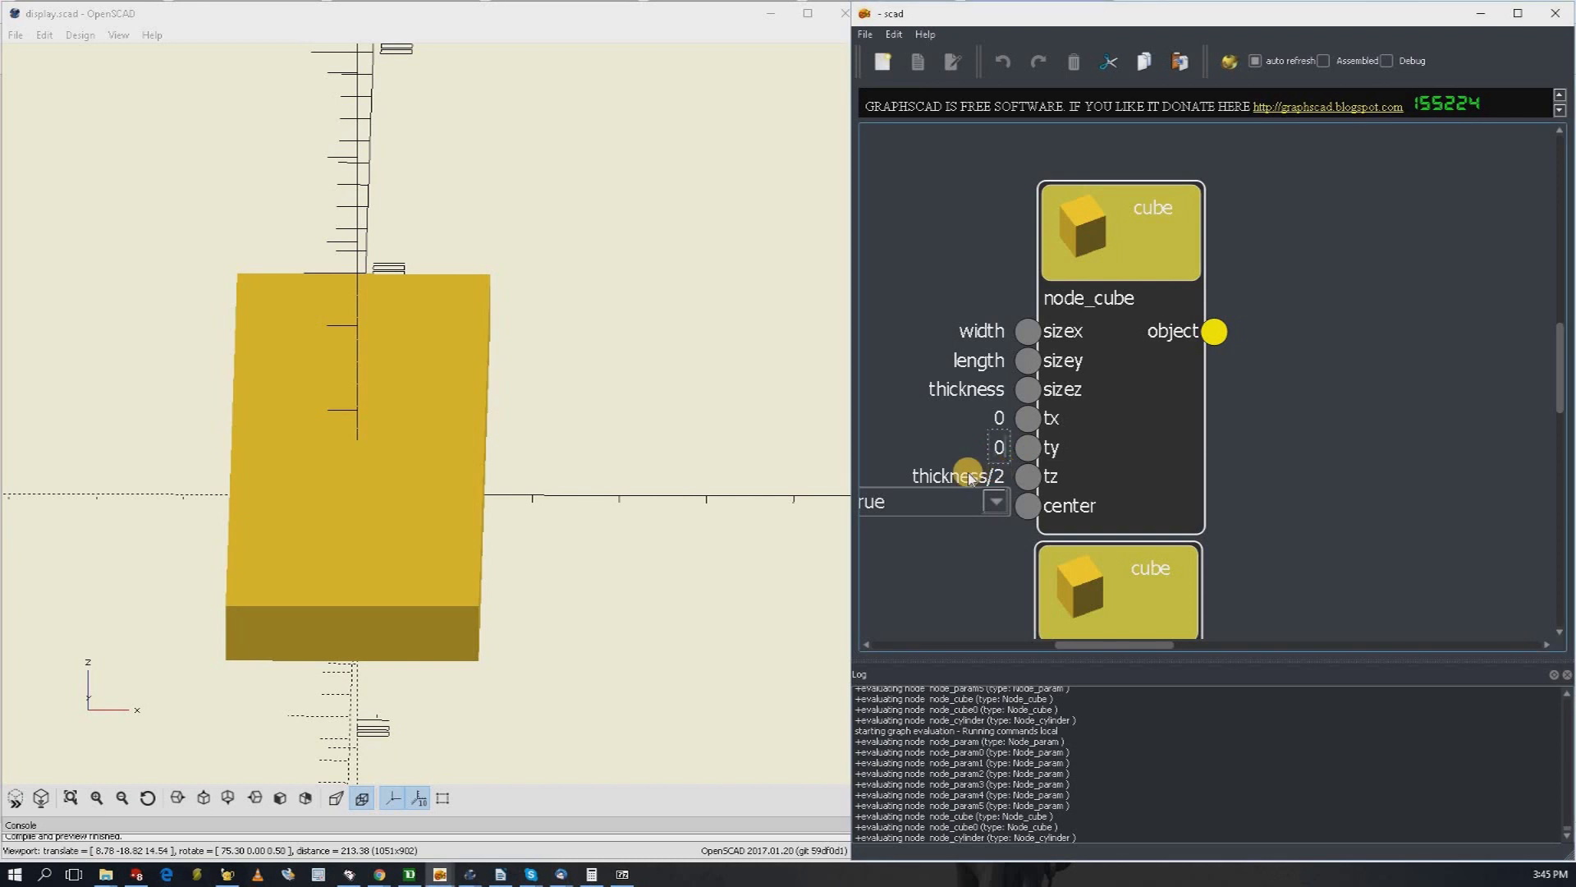
key(BackSpace)
text(length/2)
key(Return)
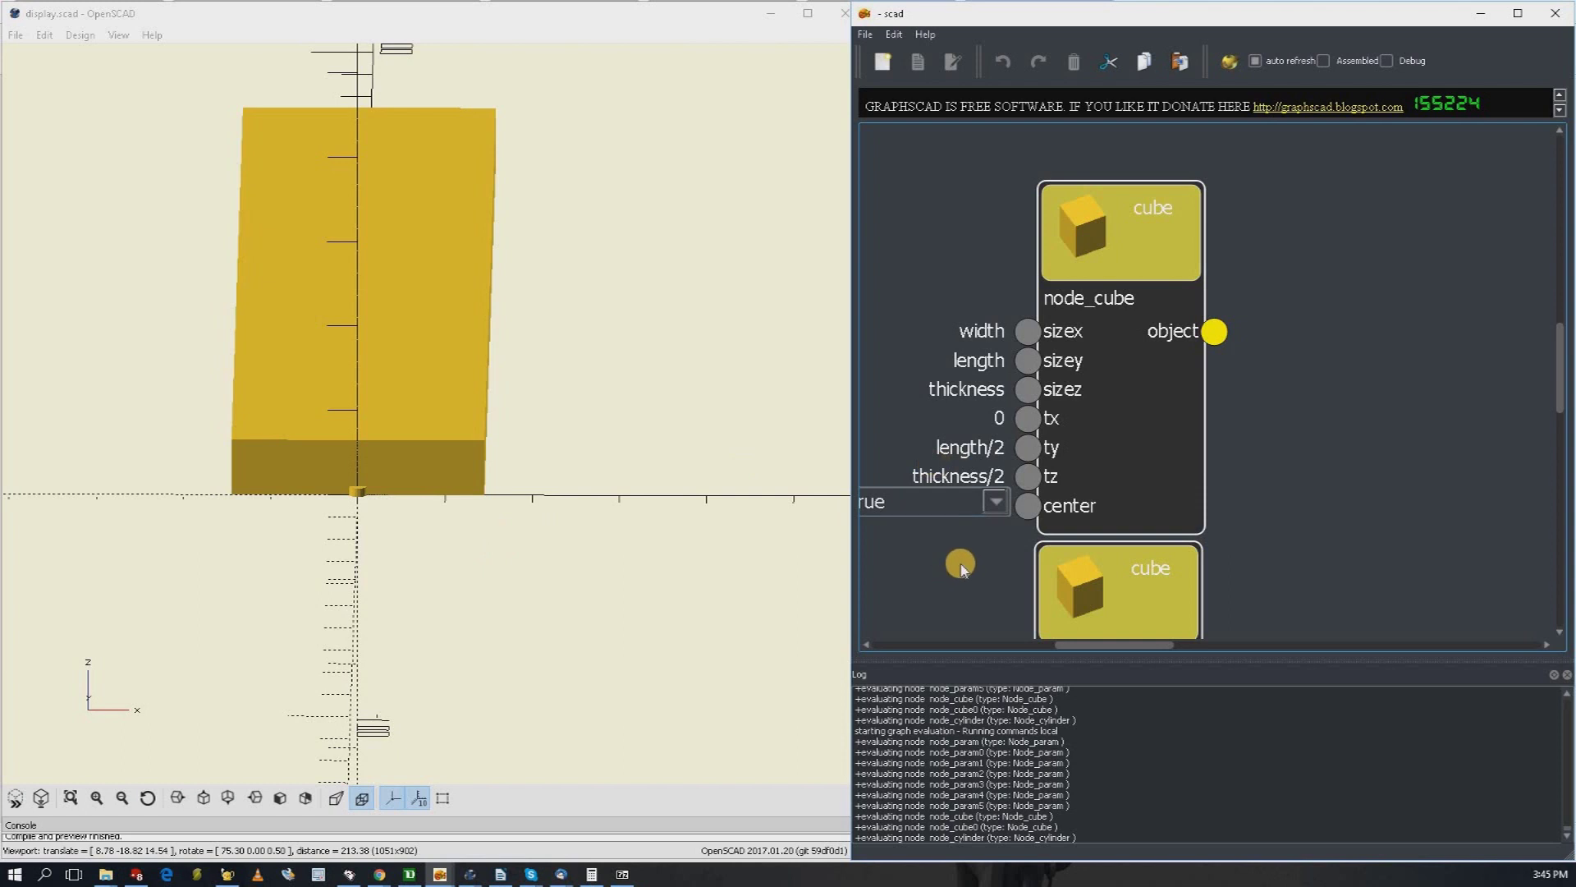
Step: Set the second cube node's sizex to twidth
scroll(960, 566, down, 3)
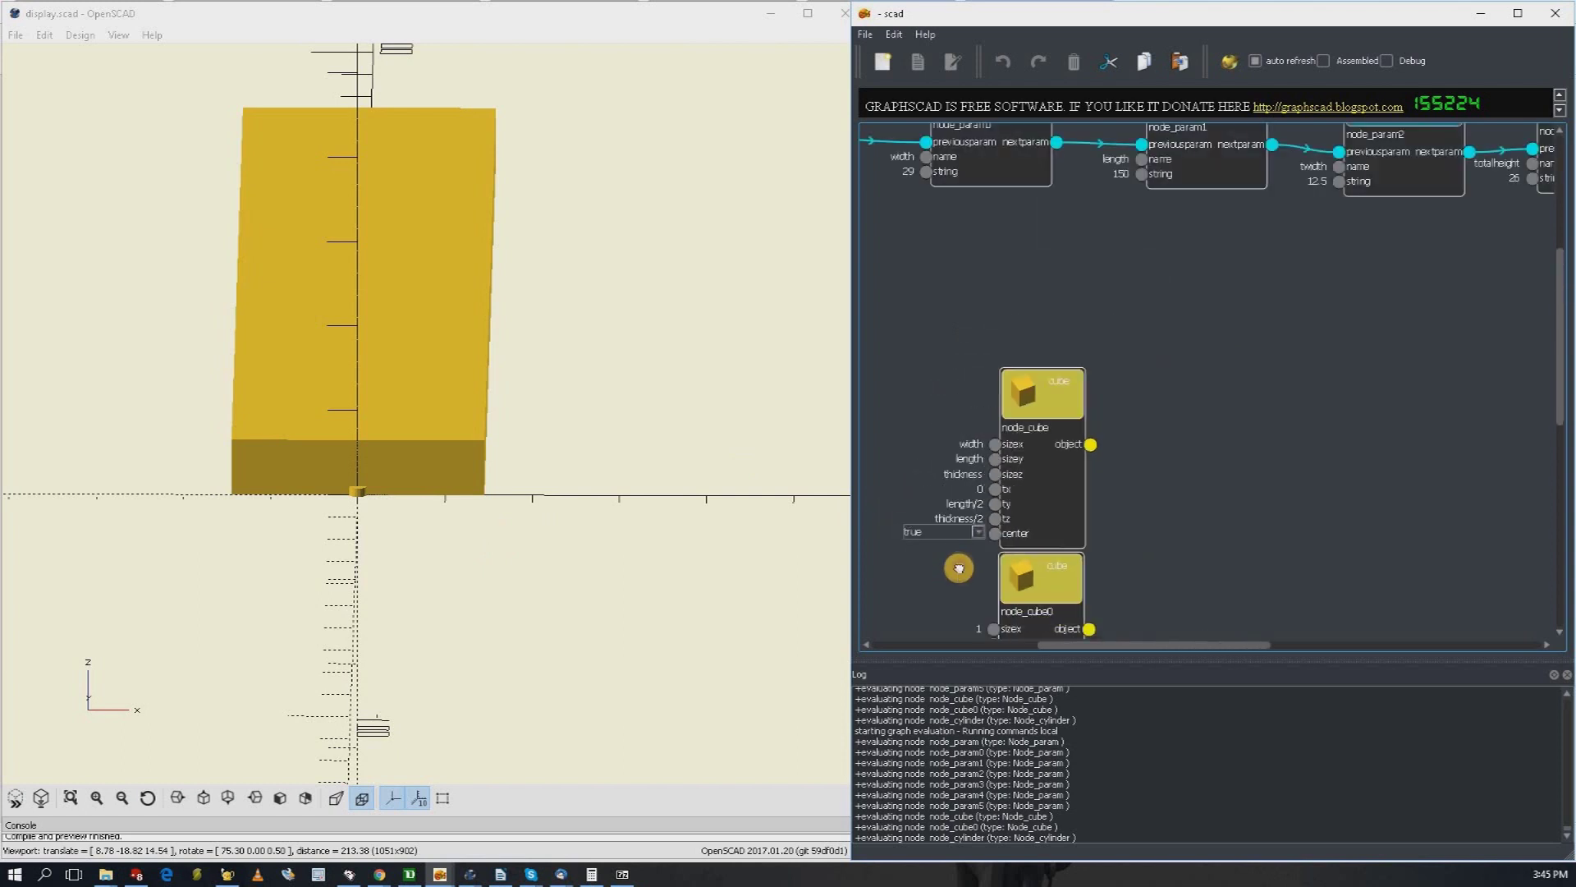
drag(980, 474, 972, 342)
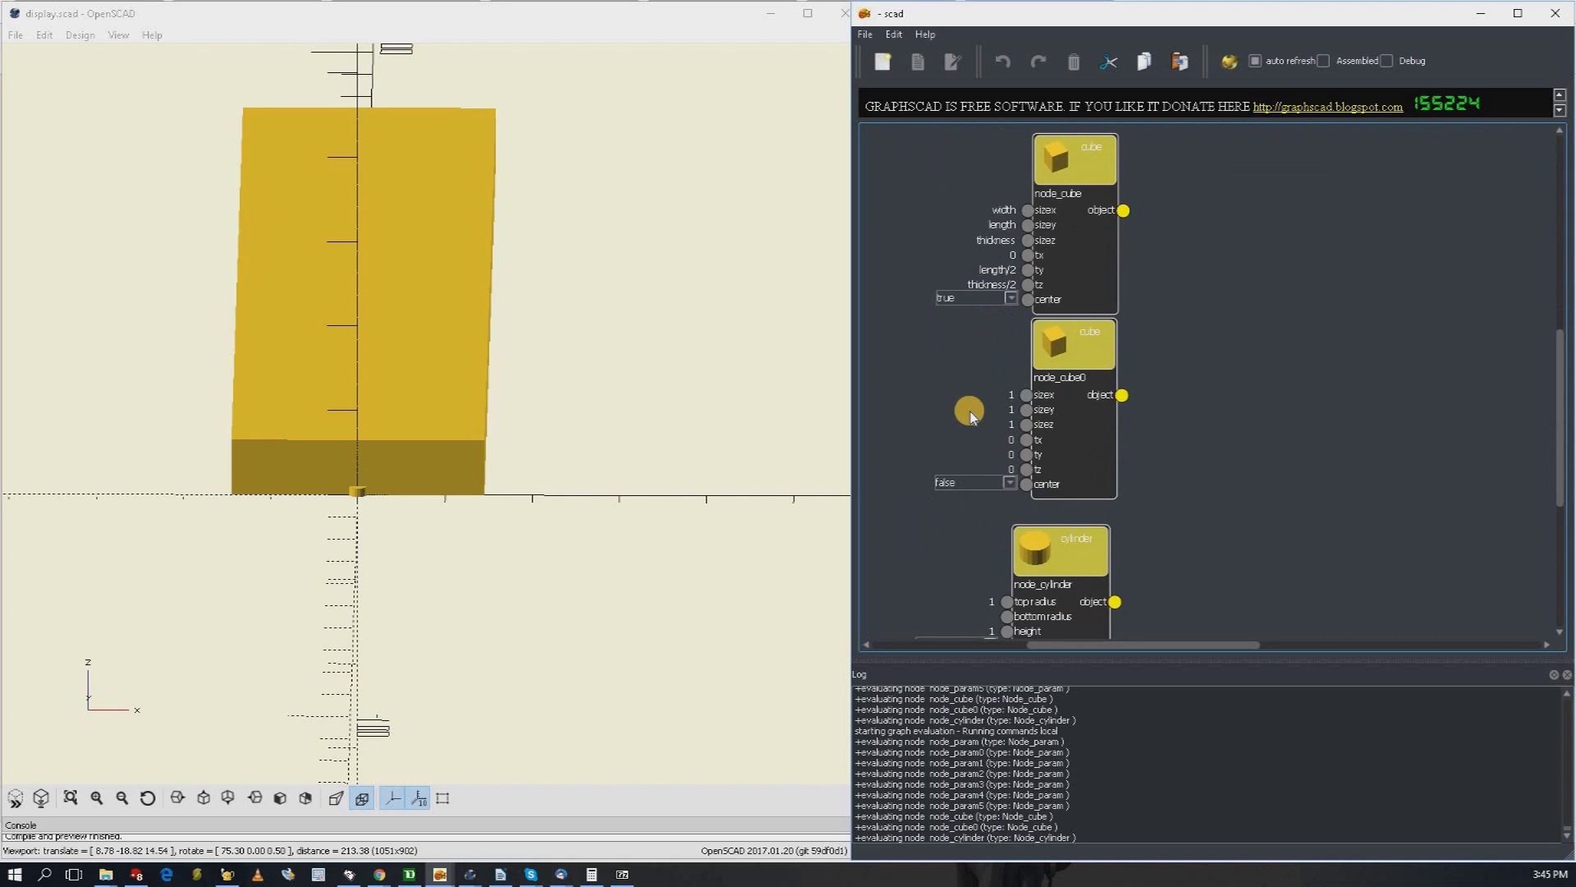
scroll(960, 411, up, 5)
scroll(1010, 404, down, 2)
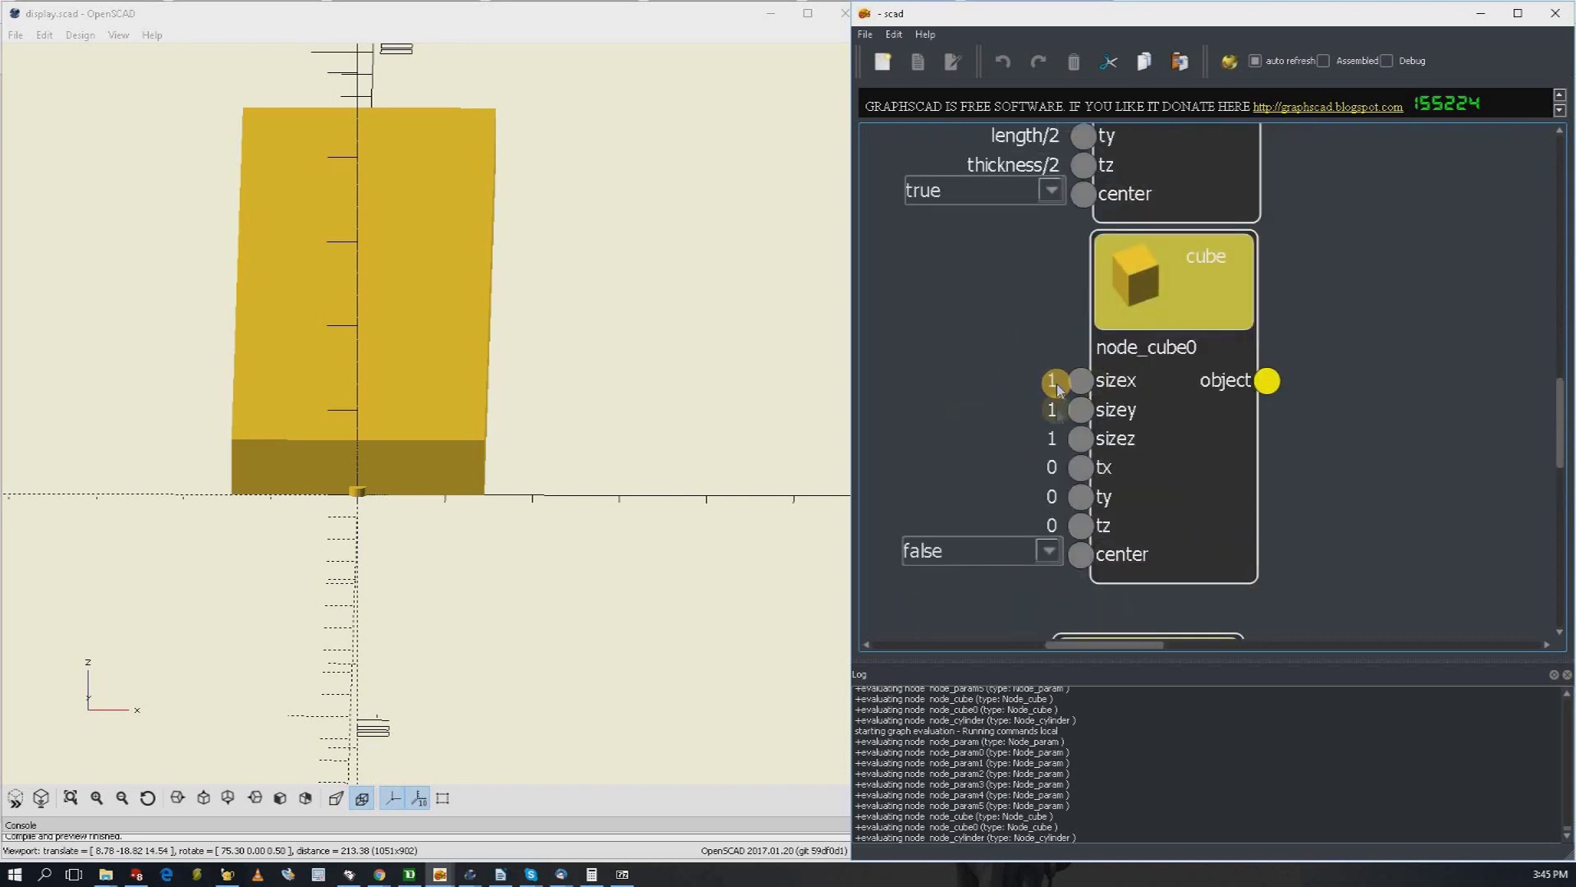
scroll(1310, 402, down, 3)
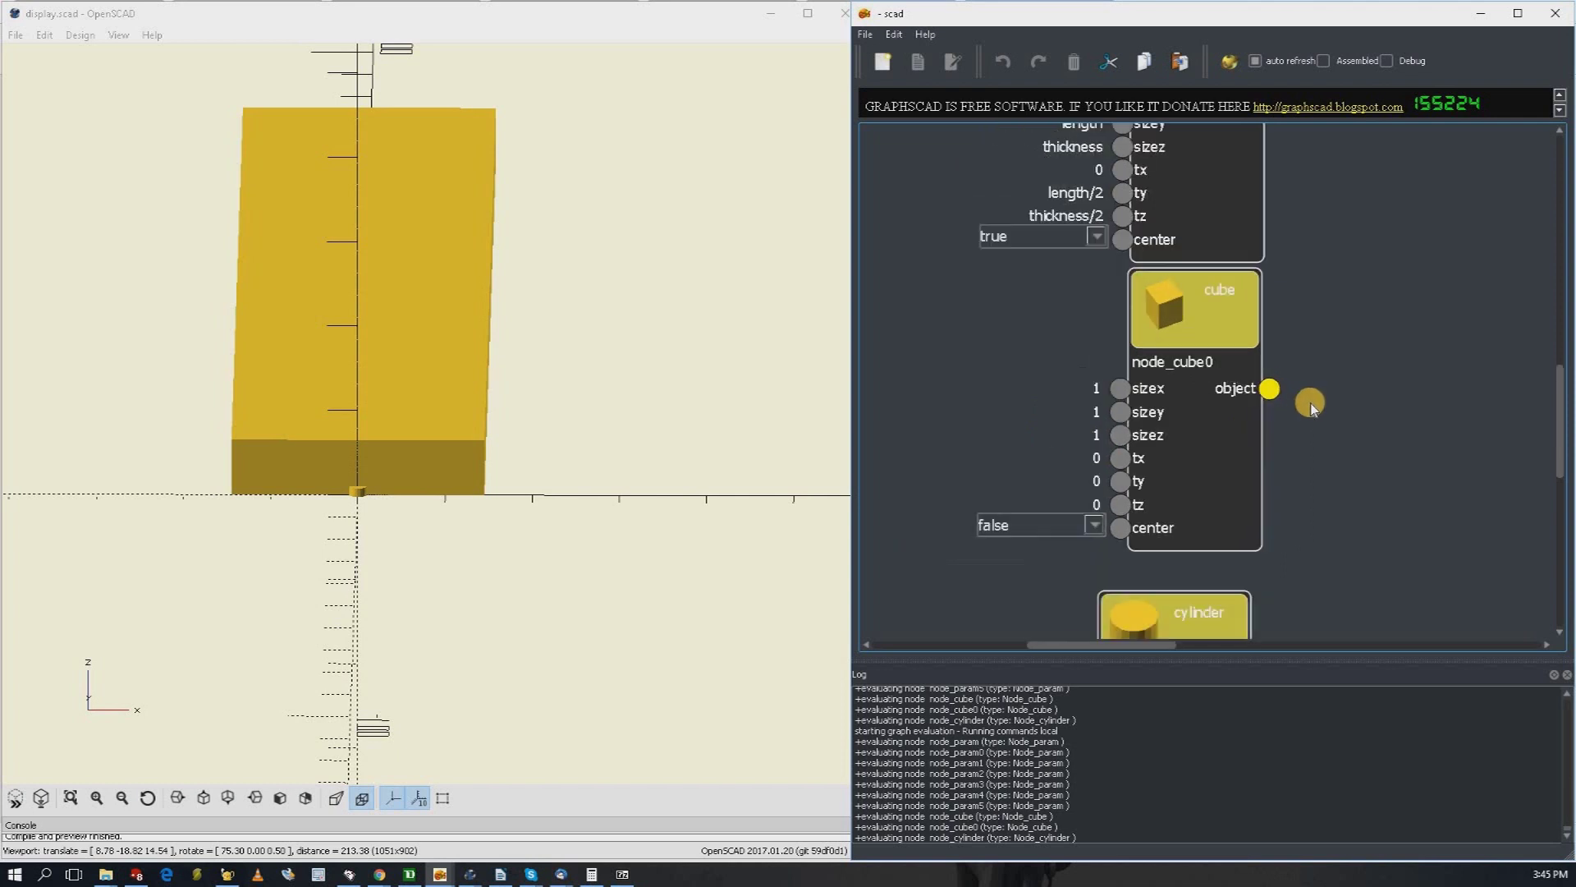
scroll(1307, 407, up, 1)
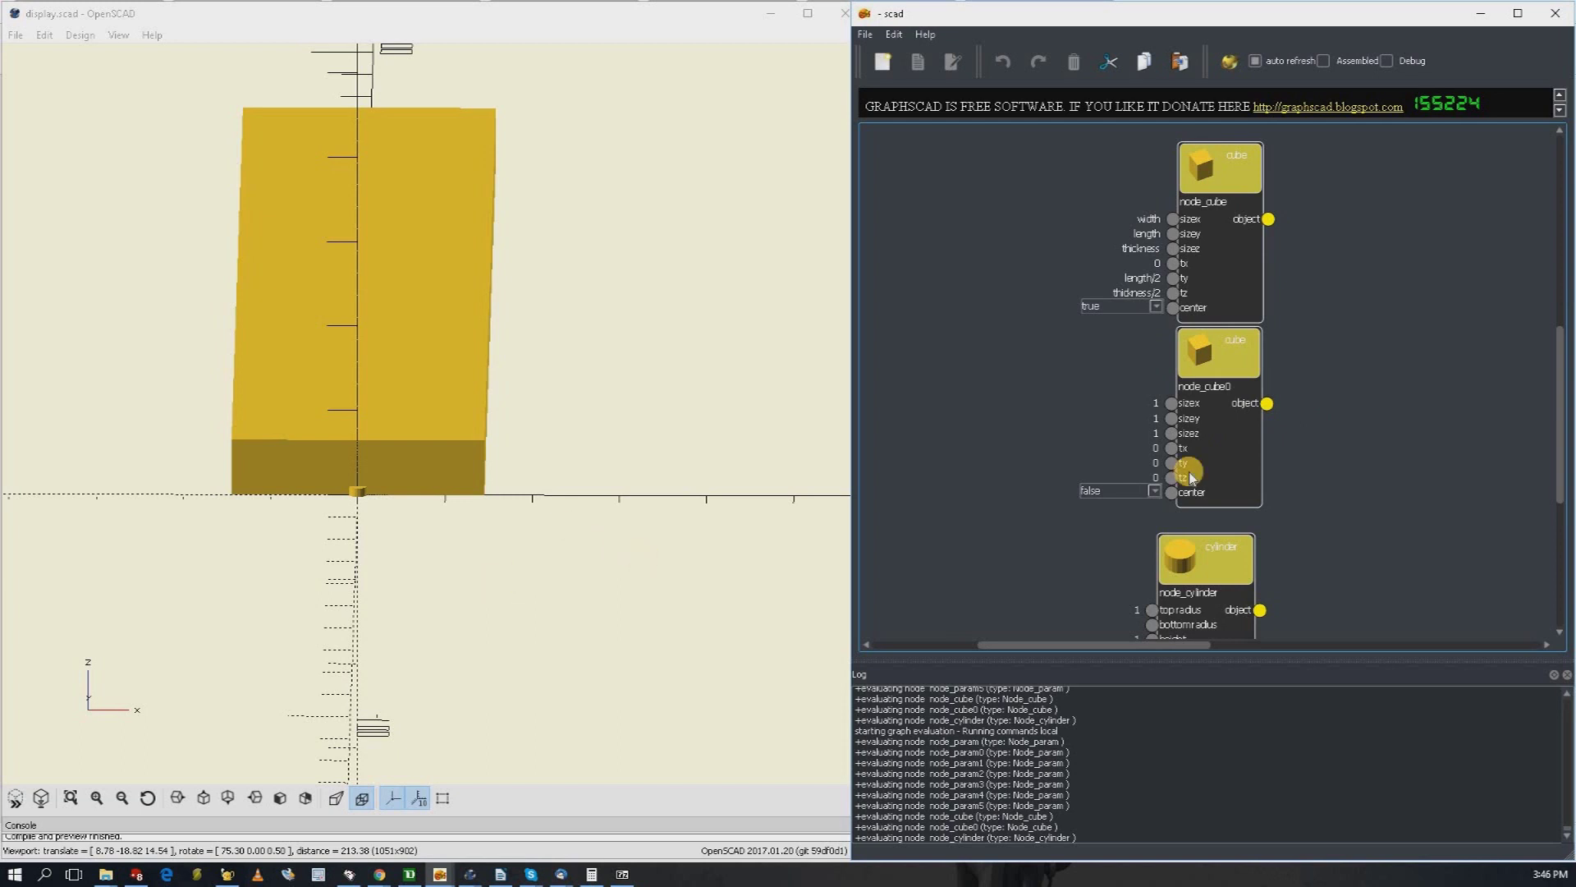
click(1165, 419)
text(twidth)
Step: Set the second cube node's sizey to totalheight and its sizez to total height
double_click(1161, 437)
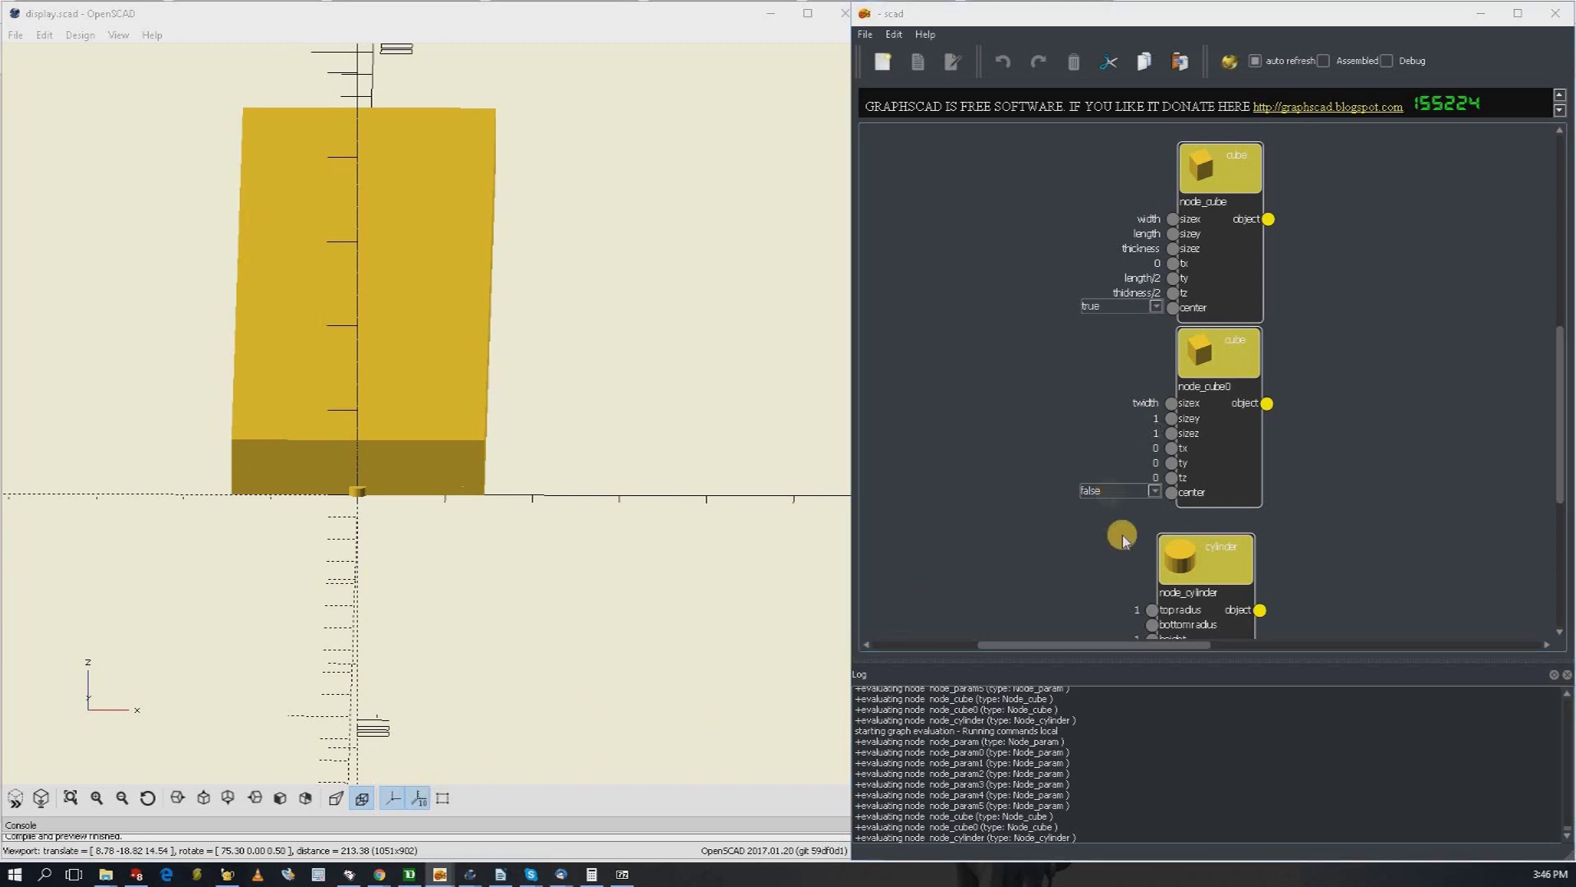
click(1159, 424)
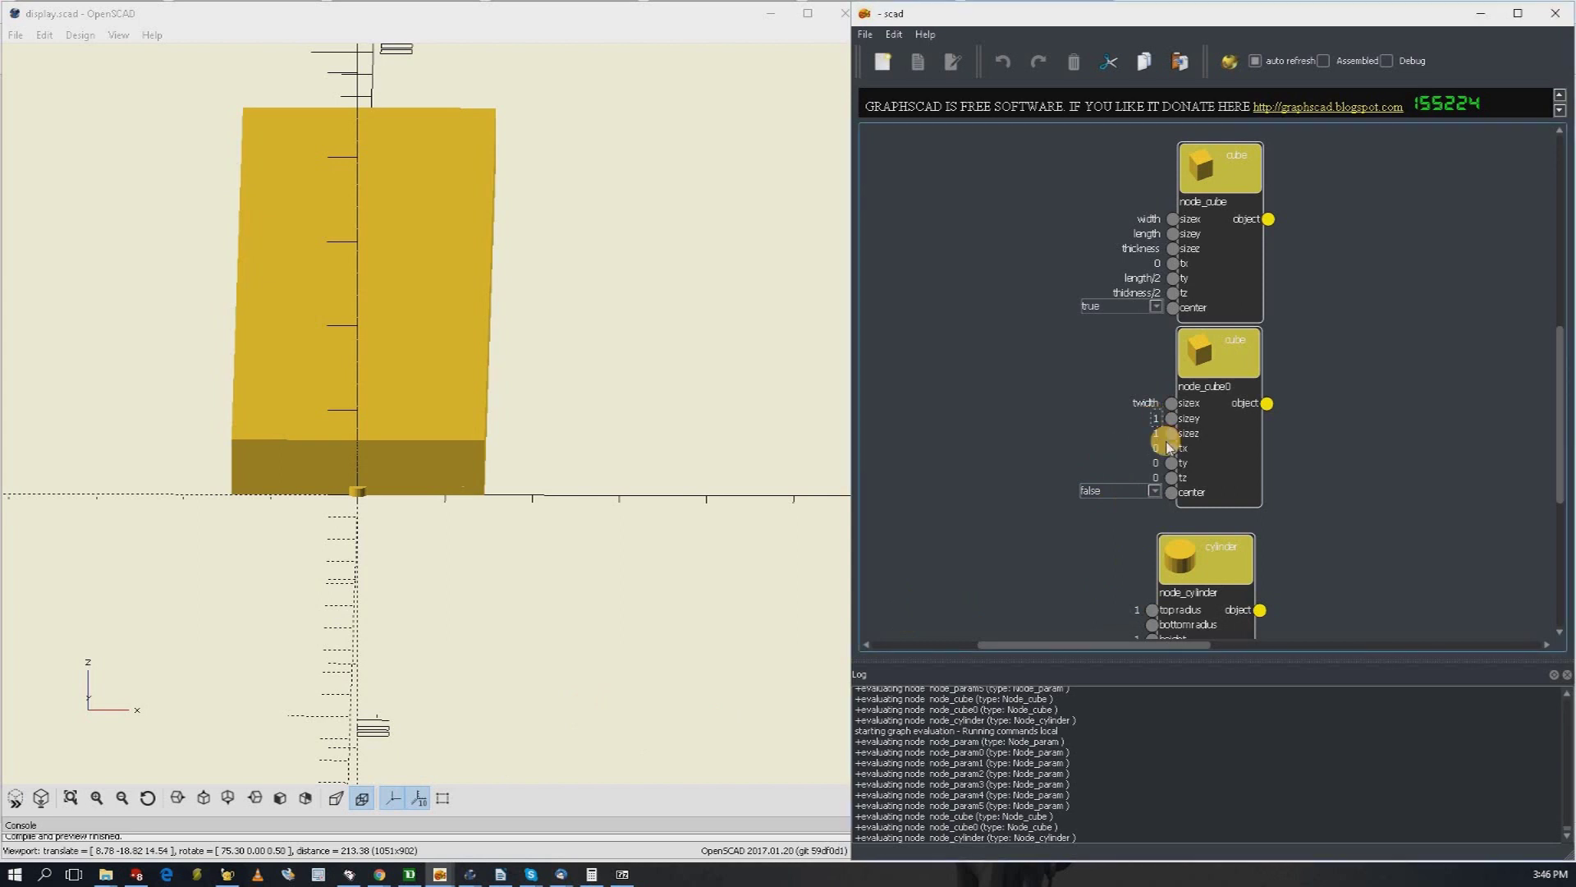
text(total)
text(height)
click(1129, 465)
click(1159, 436)
text(total height)
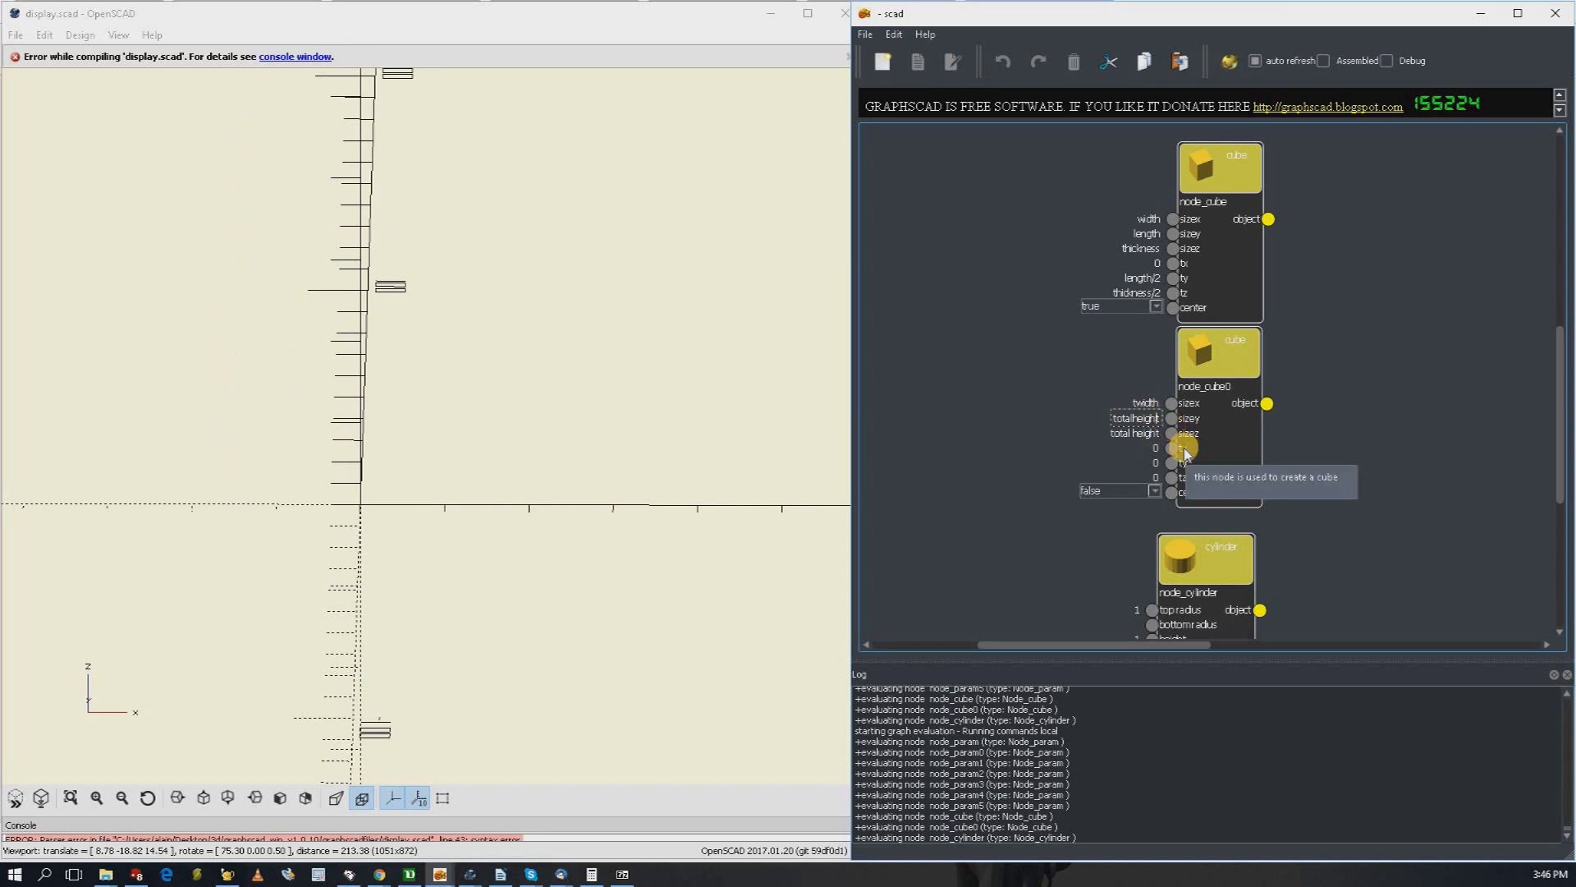
Step: Replace the second cube node's sizey value with lengtht
key(BackSpace)
key(BackSpace)
key(BackSpace)
key(BackSpace)
key(BackSpace)
key(BackSpace)
key(BackSpace)
key(BackSpace)
key(BackSpace)
key(BackSpace)
text(length)
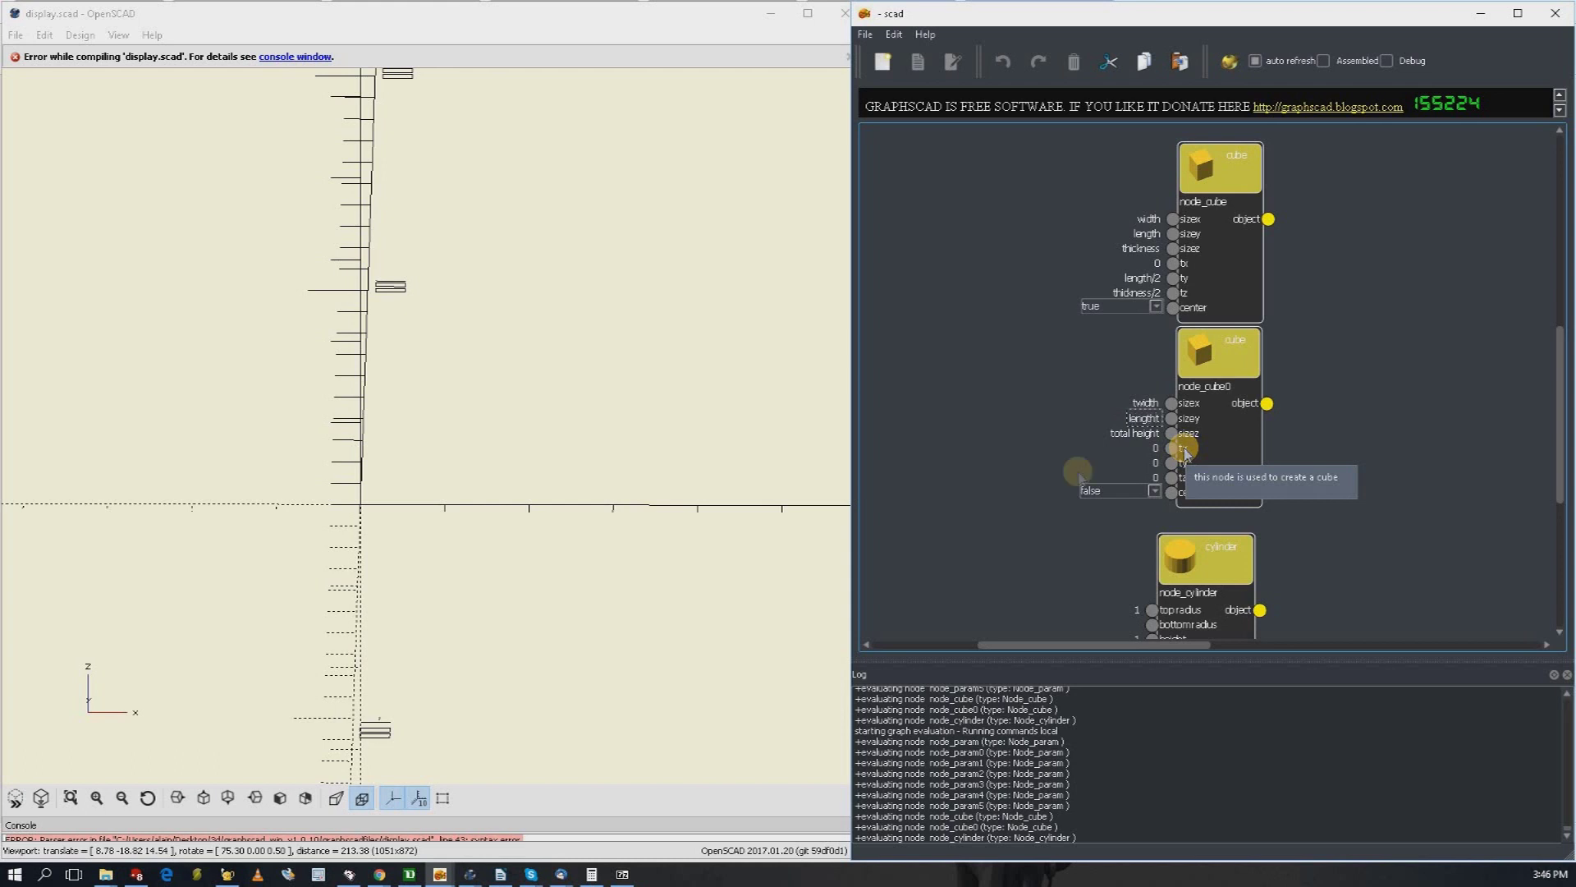
Step: Correct the second cube node's sizez to totalheight, without a space
click(1133, 434)
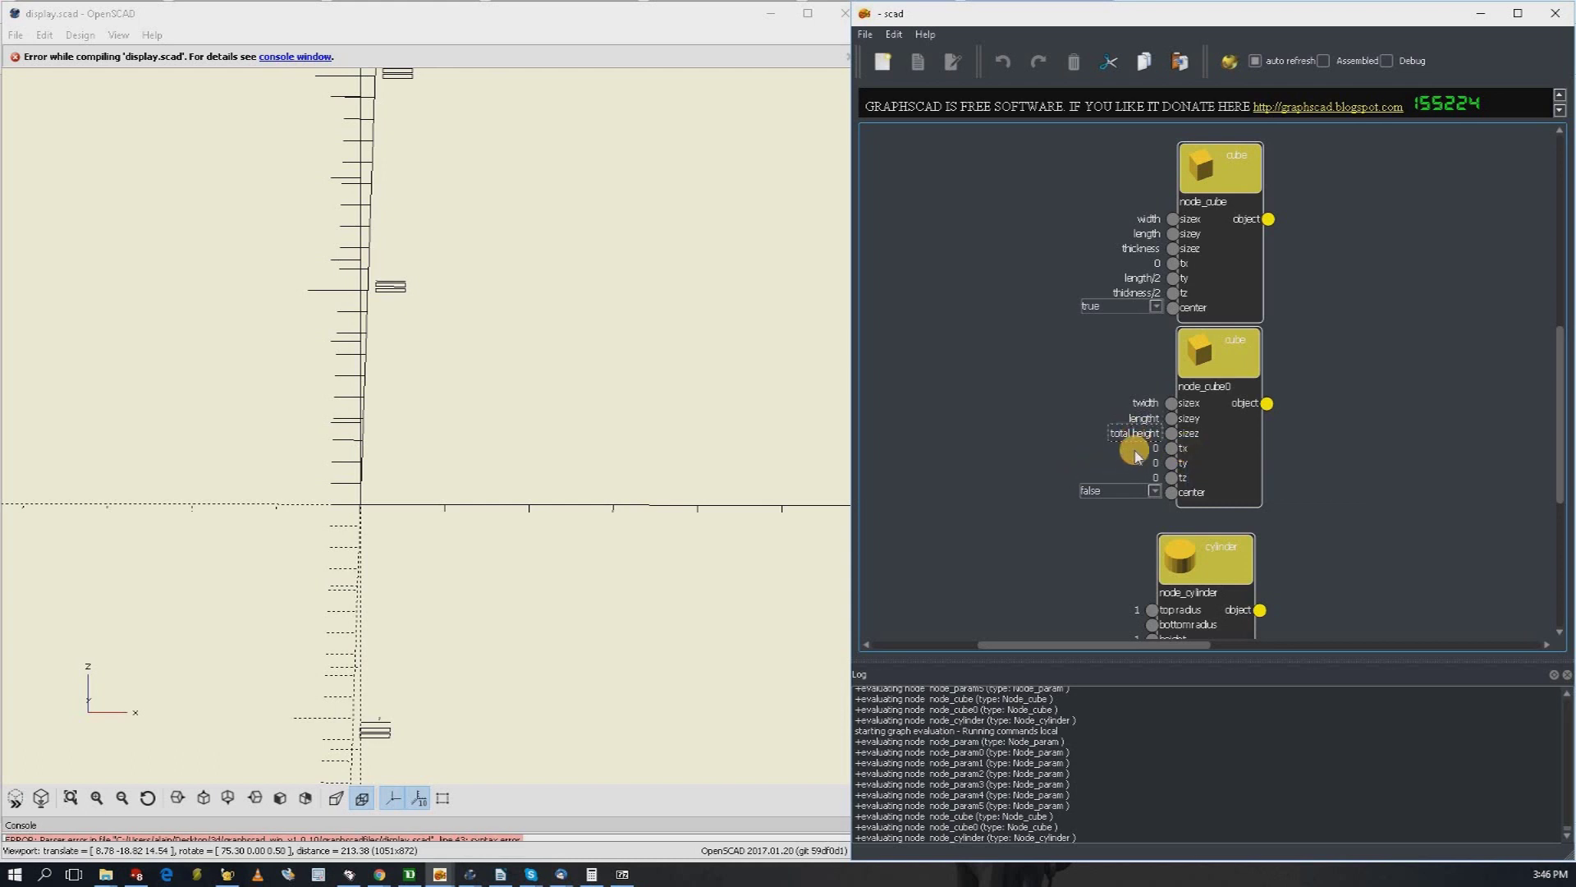
key(BackSpace)
key(Return)
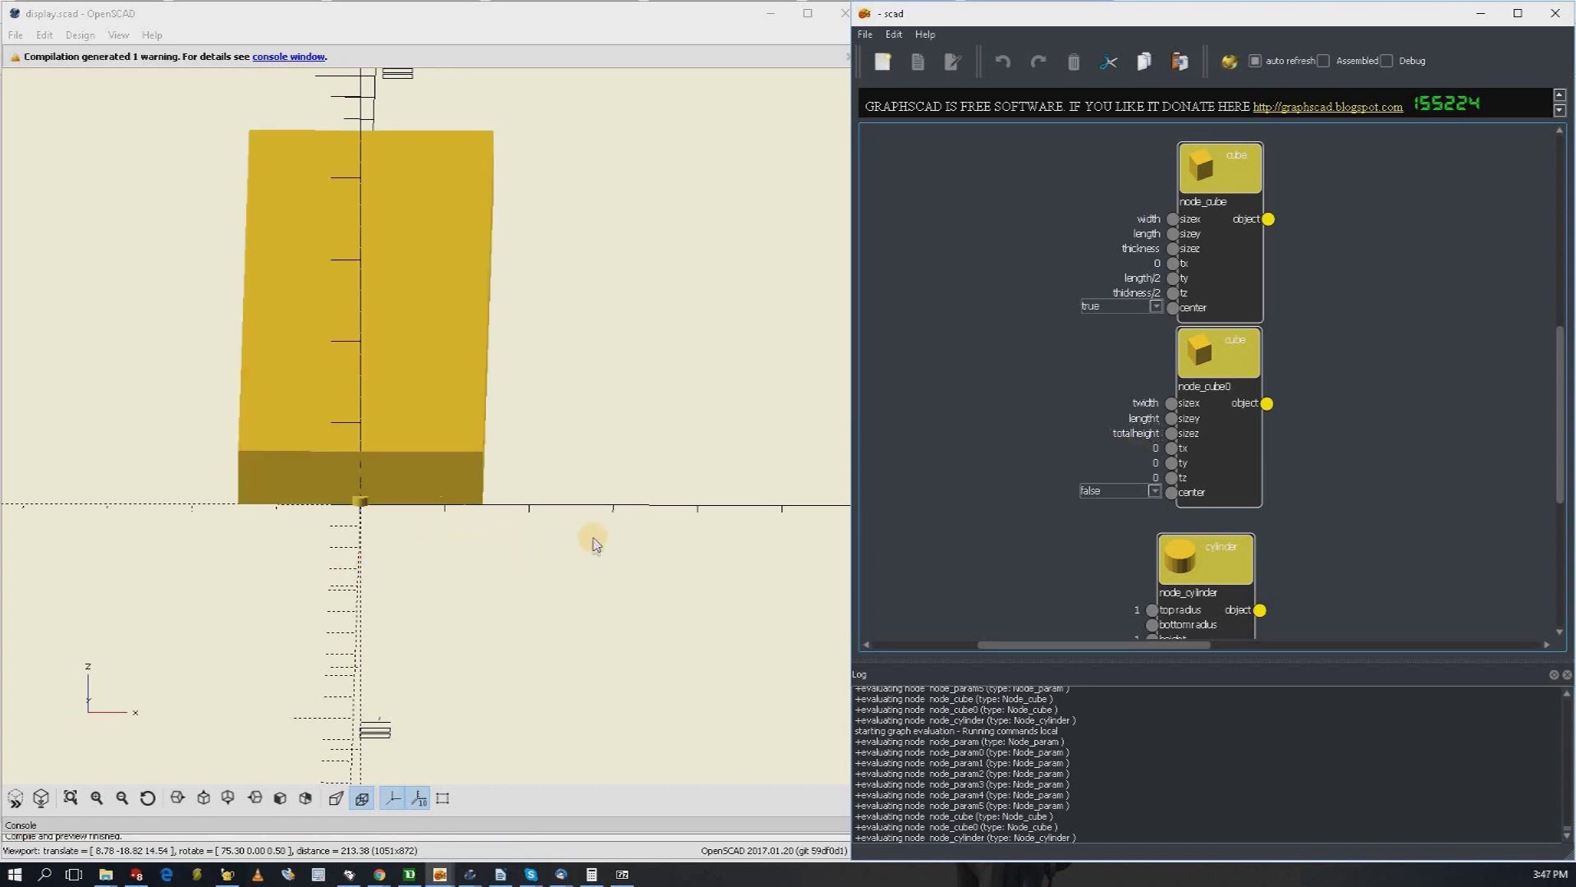
Step: Set the second cube node's center option to true
mouse_move(460, 552)
mouse_down()
mouse_move(450, 510)
mouse_move(458, 553)
mouse_up()
click(461, 563)
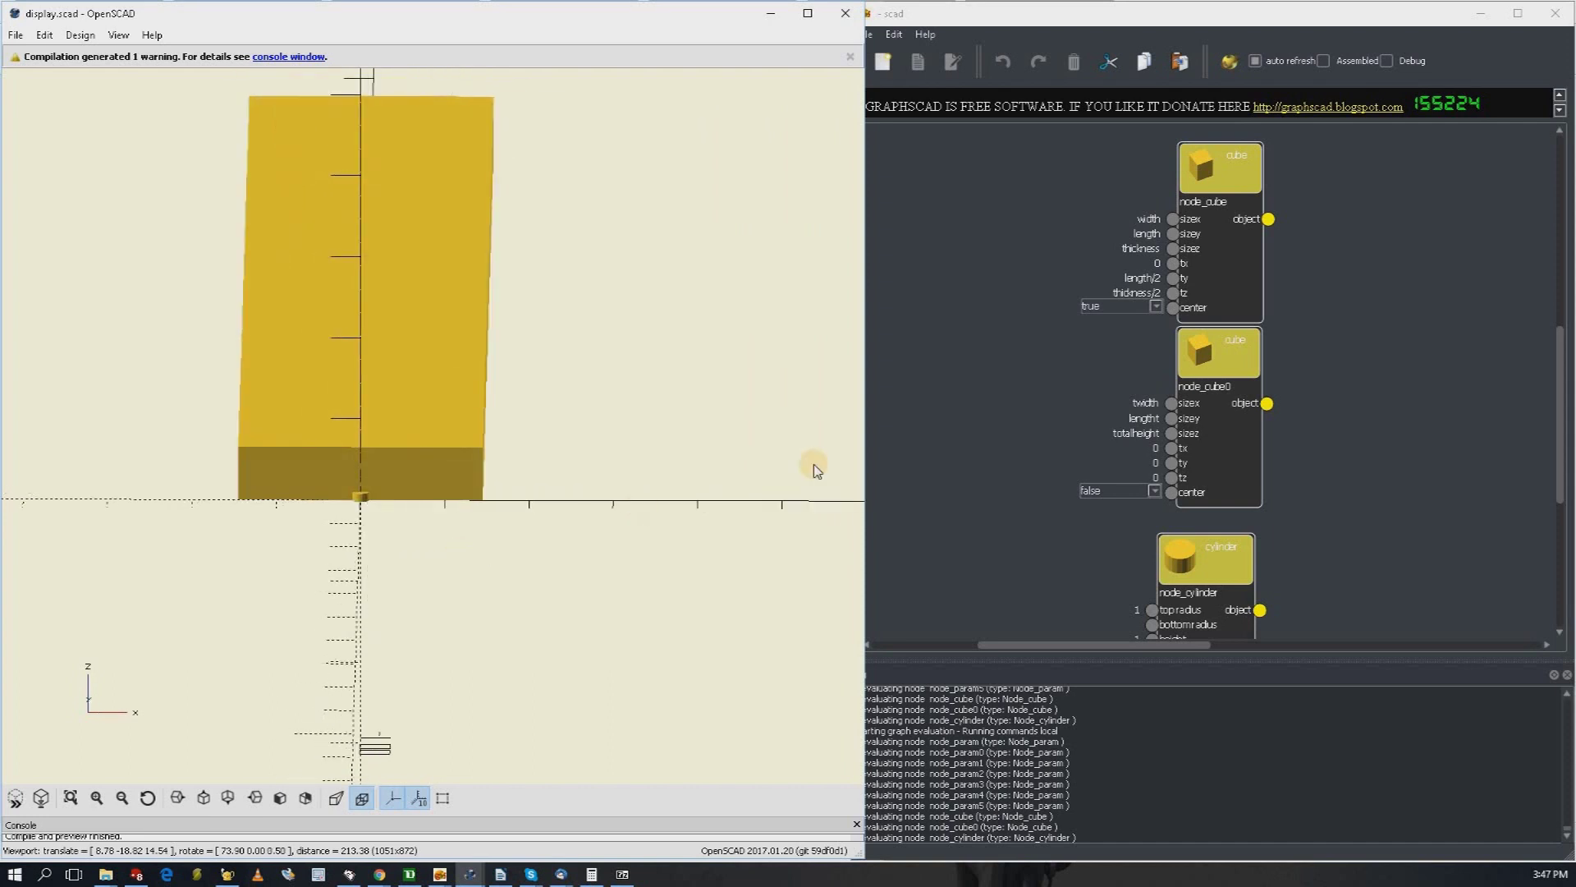
click(1118, 492)
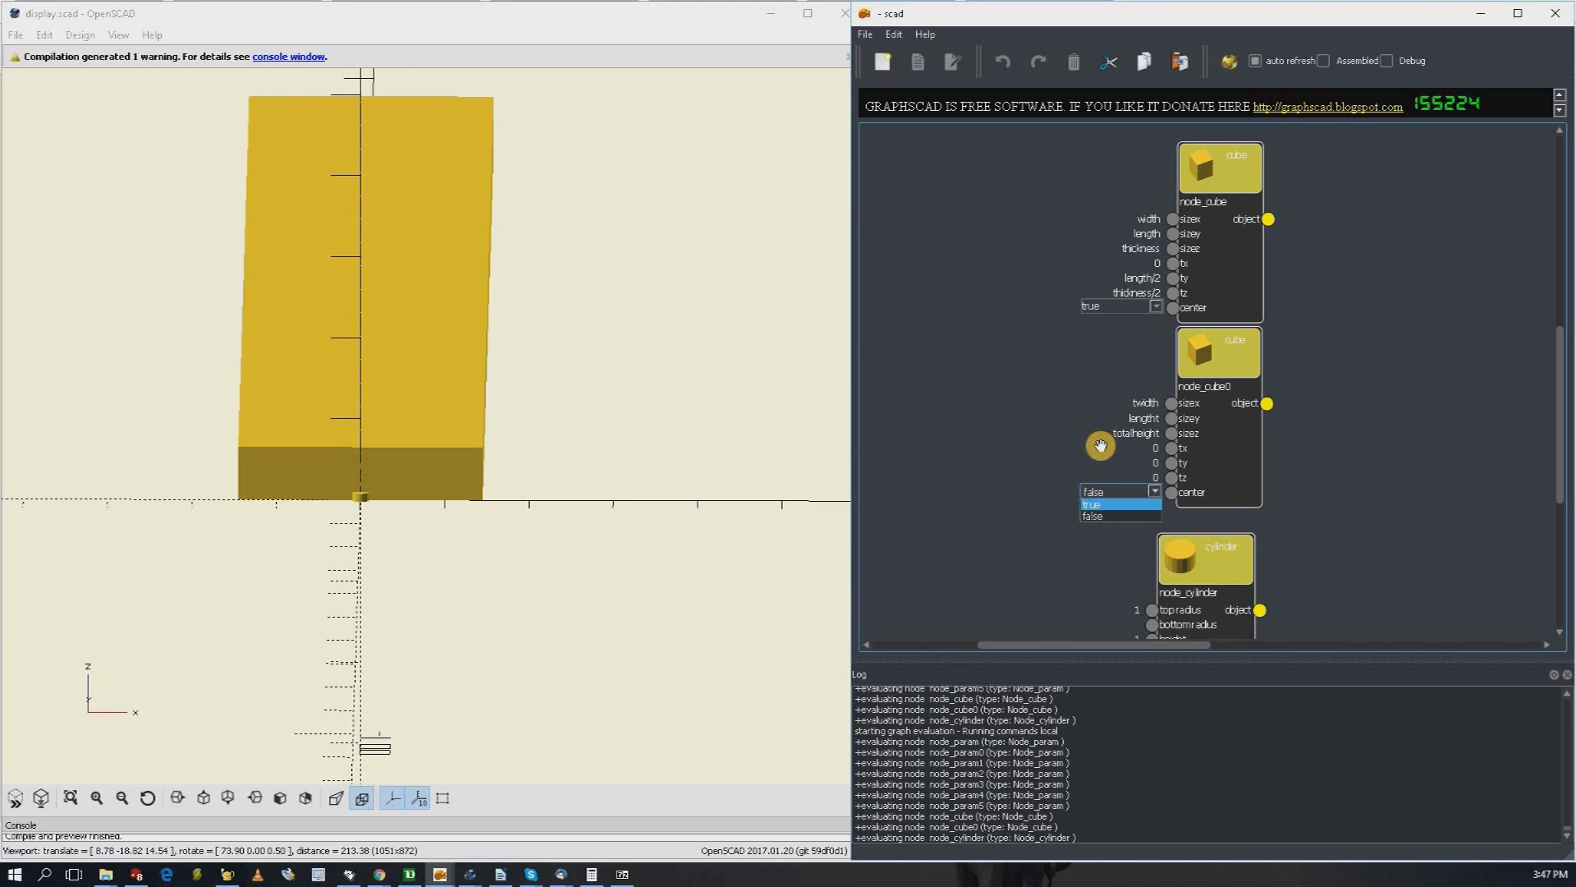
click(1116, 489)
click(1116, 489)
click(1104, 504)
Step: Correct the spelling of the second cube node's sizey to length
mouse_move(639, 478)
mouse_down()
mouse_move(694, 433)
mouse_move(636, 483)
mouse_up()
click(1168, 420)
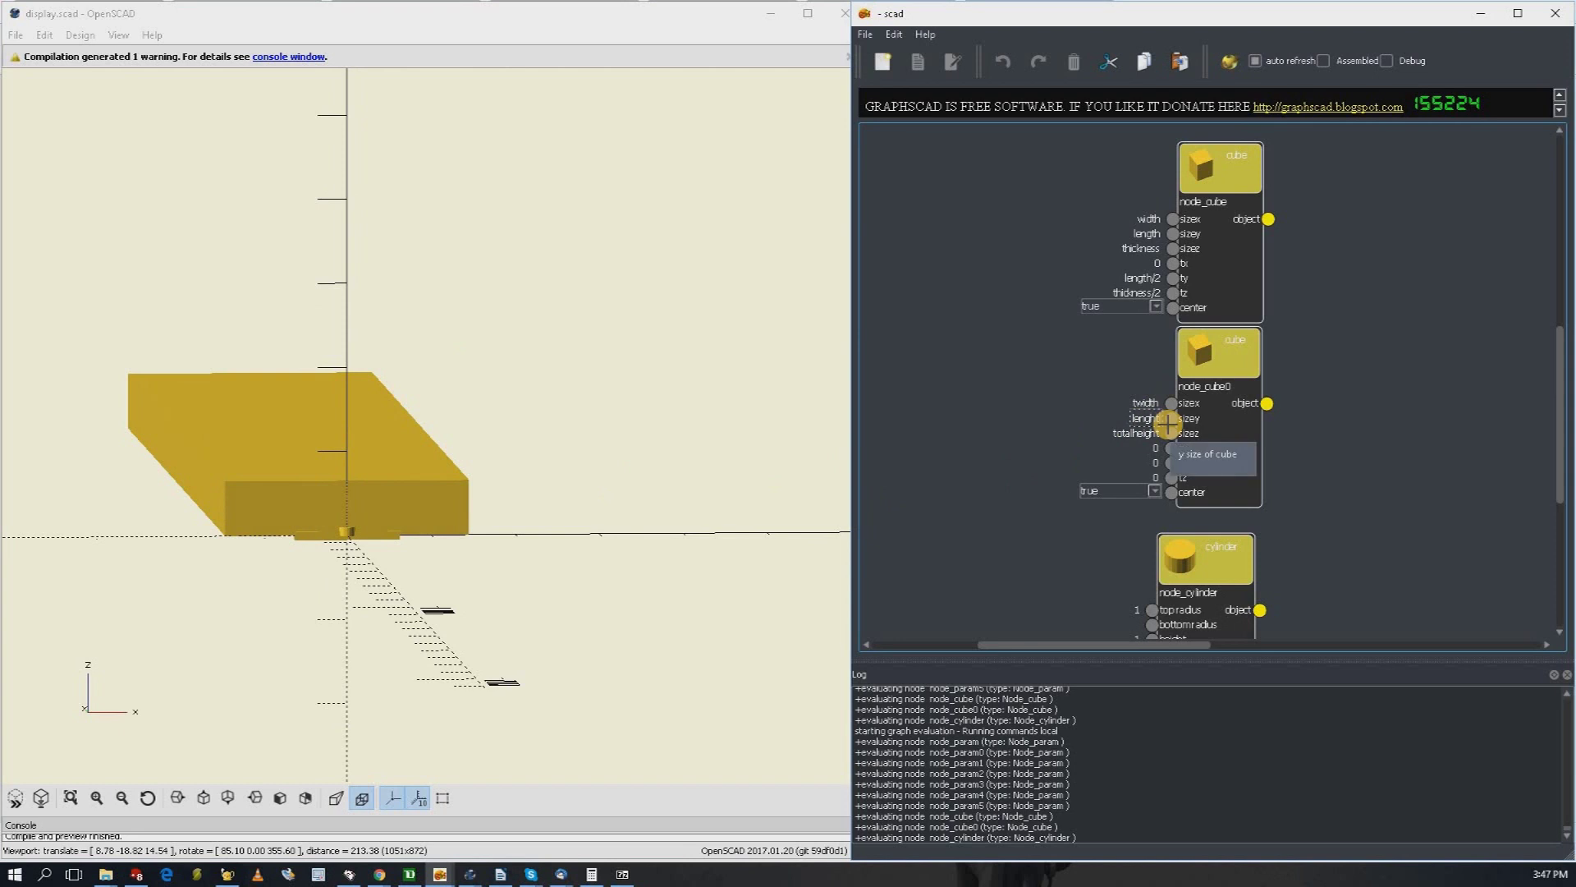
text(t)
key(Return)
Step: Set the second cube node's ty to length/2
drag(549, 642, 581, 614)
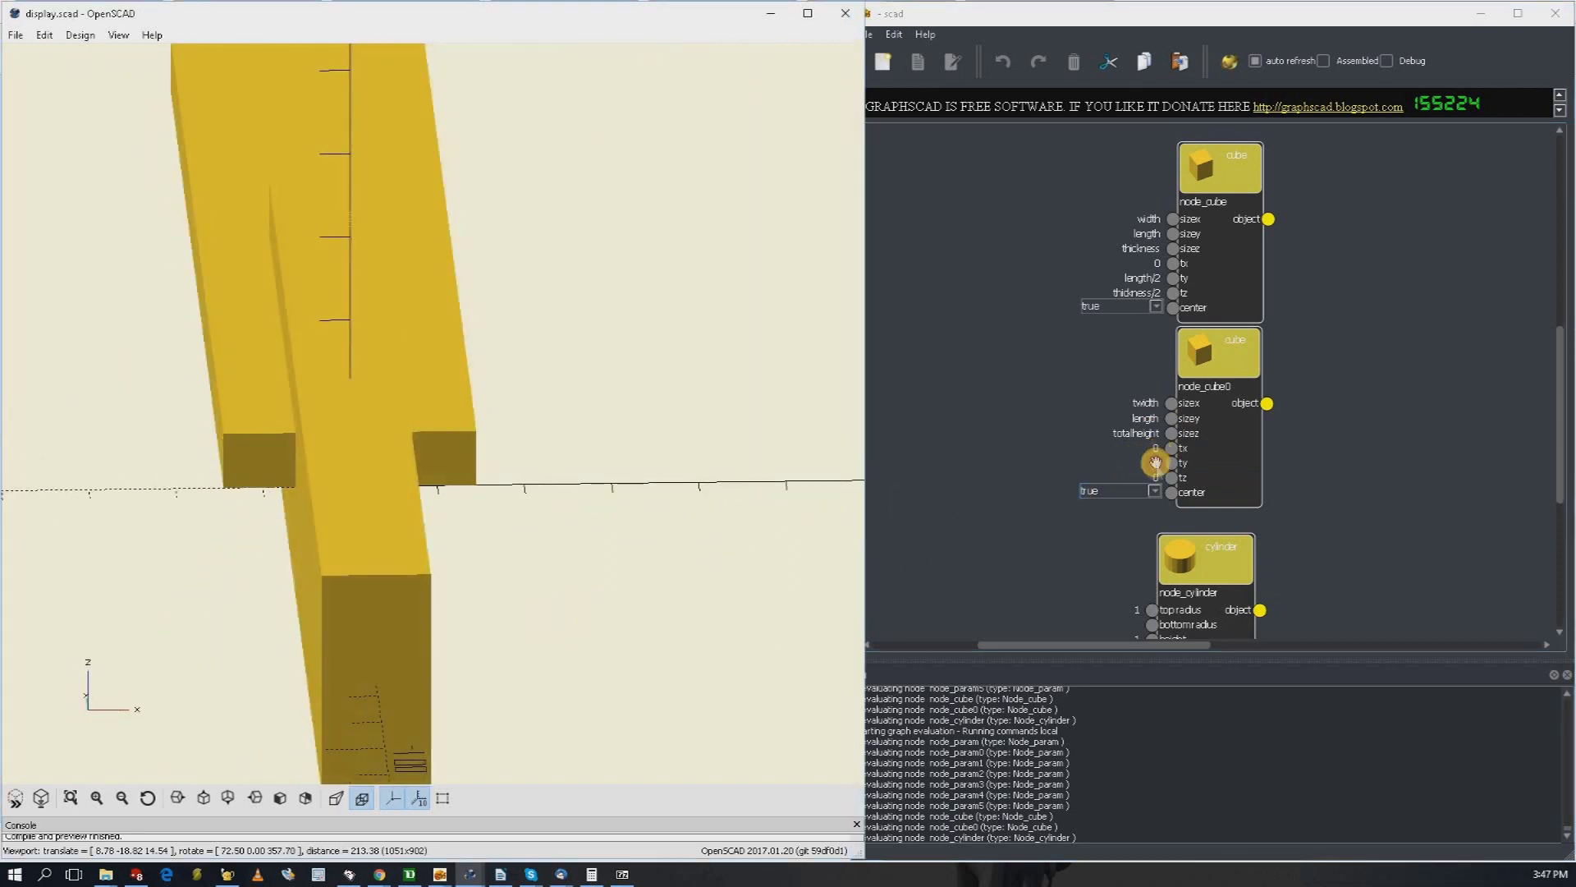
click(1119, 481)
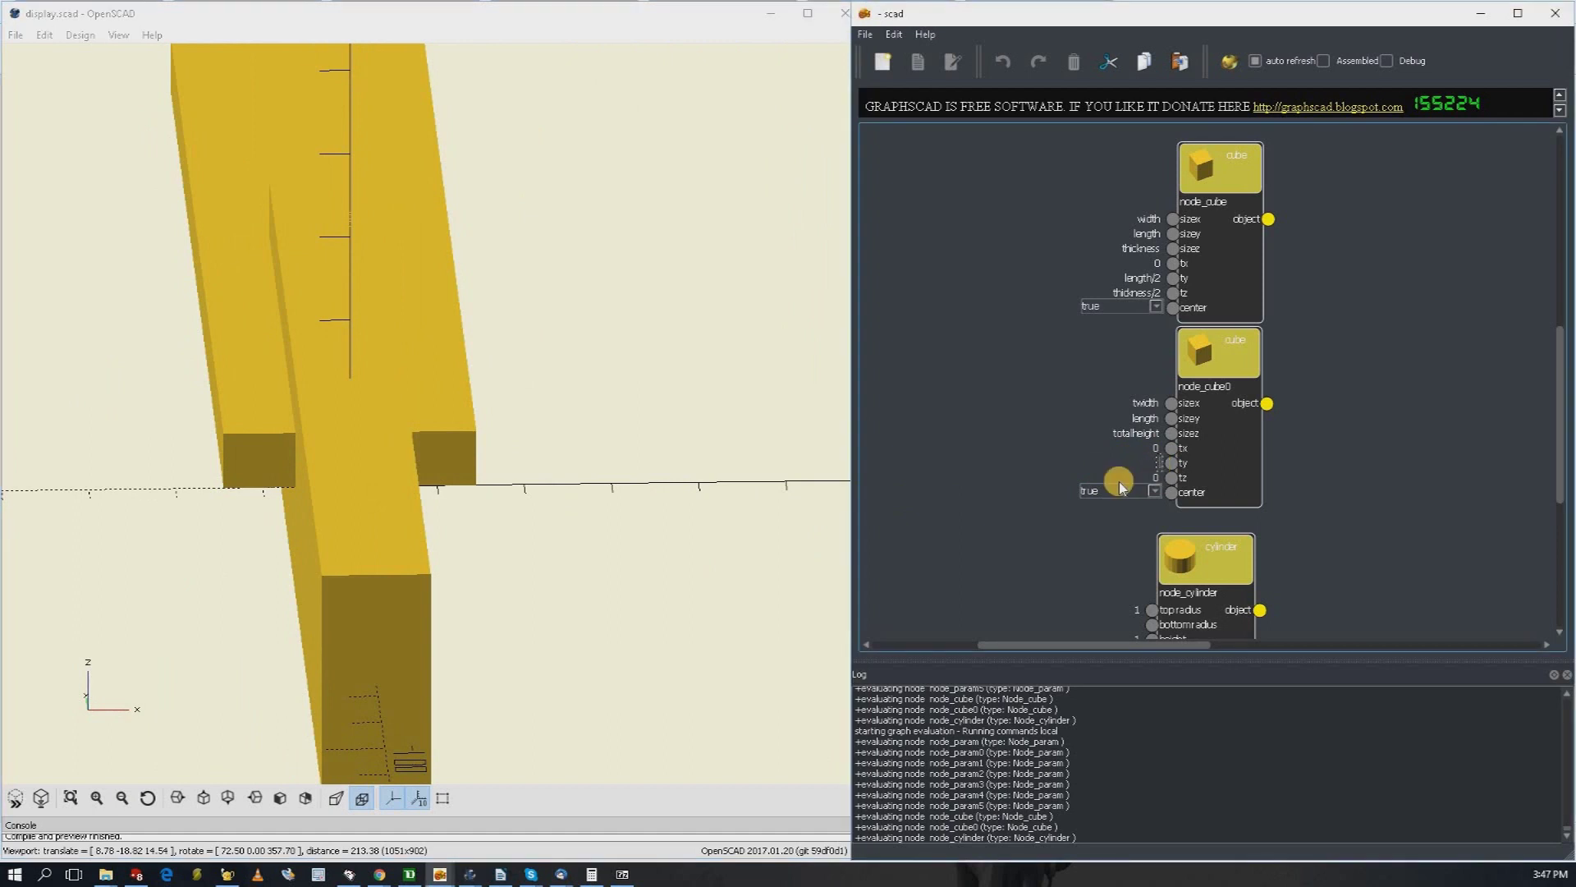
text(length/2)
Step: Set the second cube node's tz to totalheight/2
click(1155, 478)
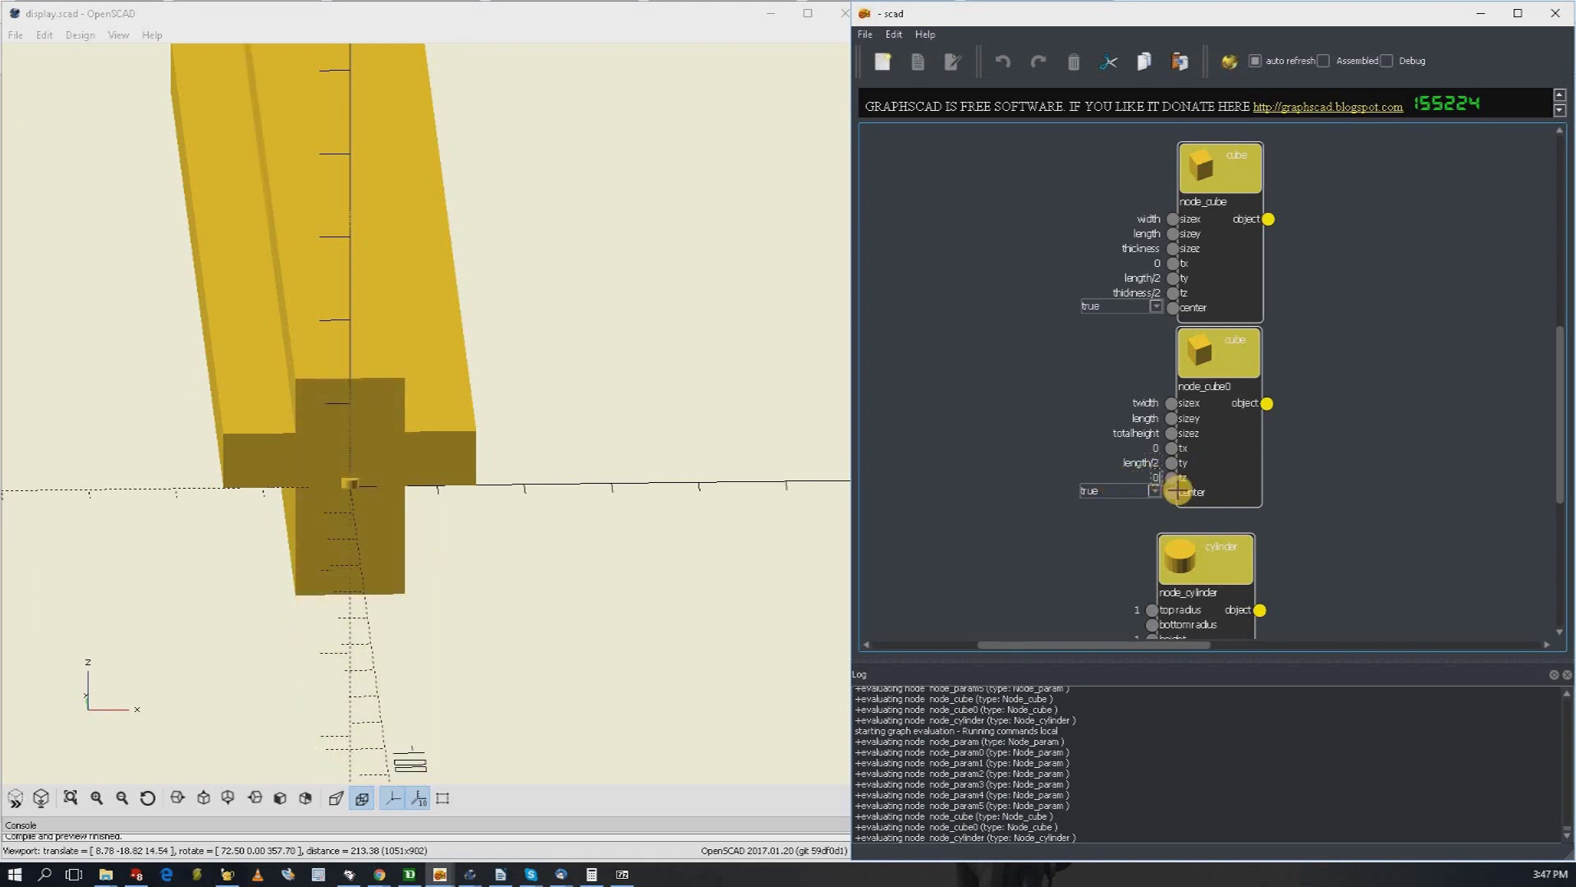
key(BackSpace)
text(totalheig)
key(BackSpace)
text(gh)
key(BackSpace)
key(BackSpace)
text(ght/2)
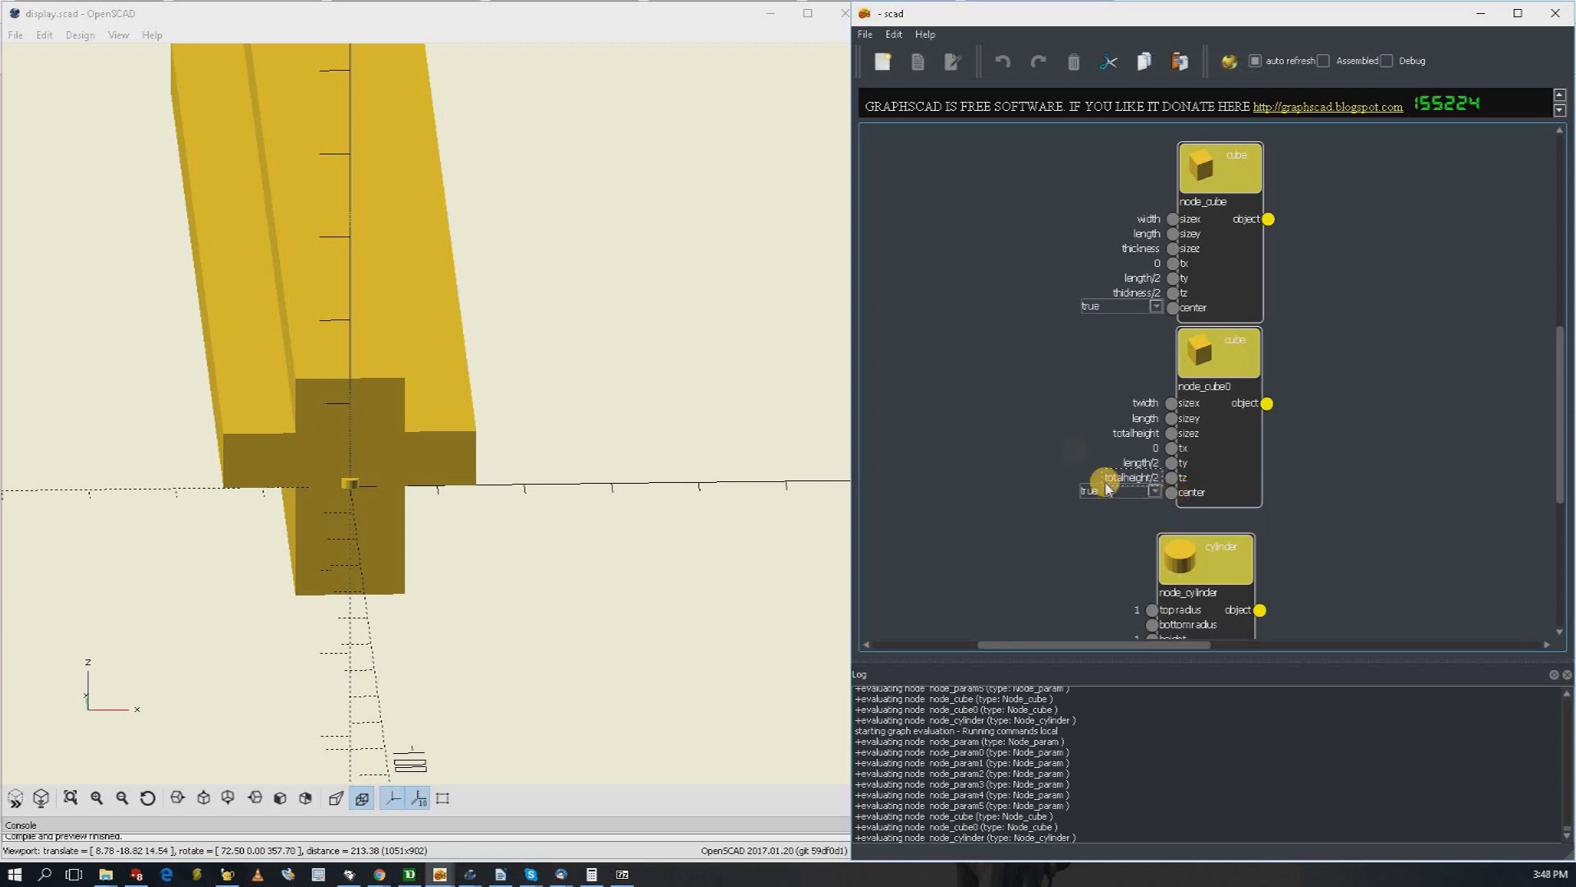
mouse_move(574, 587)
mouse_down()
mouse_move(591, 572)
mouse_move(553, 566)
mouse_move(577, 570)
mouse_move(566, 584)
mouse_up()
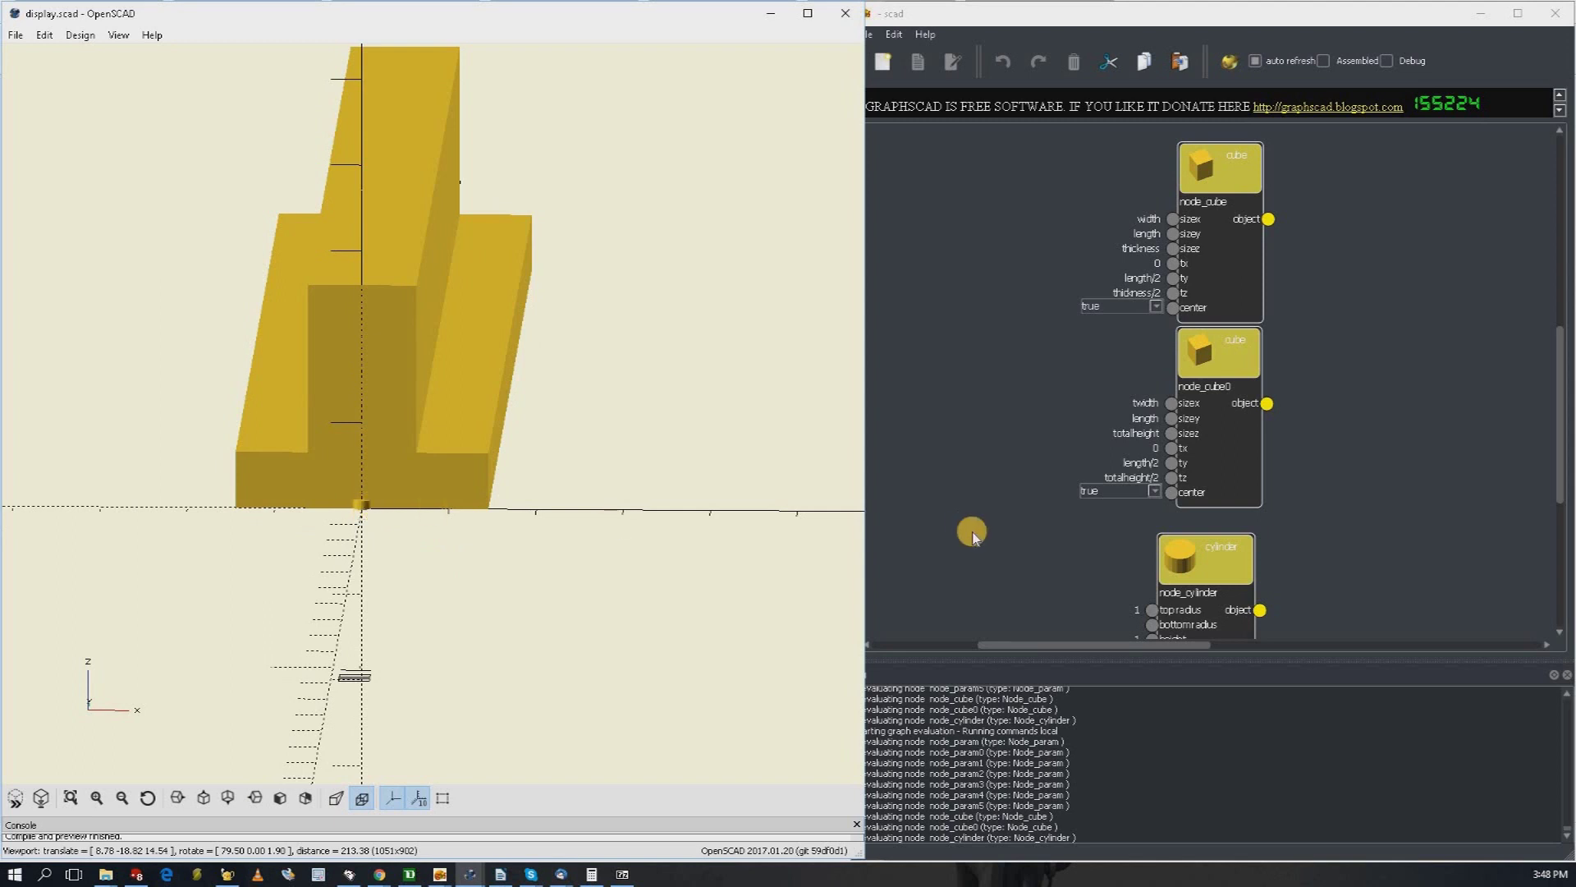
Step: Set the cylinder node's top radius to insertdiameter/2 and its height to totalheight+1
click(1103, 579)
scroll(1097, 570, down, 2)
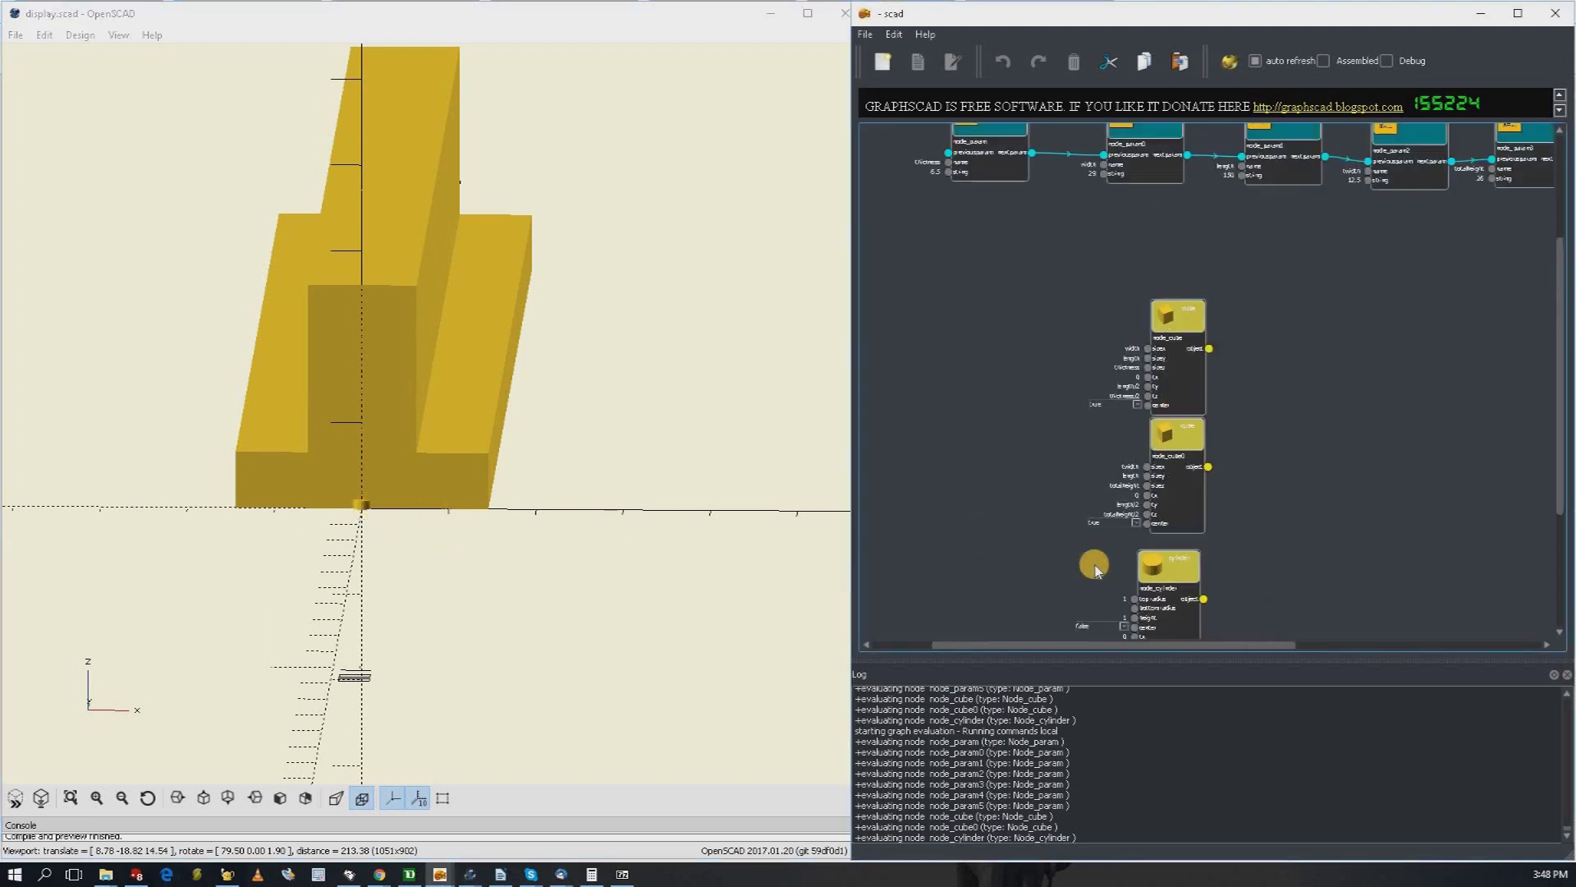
scroll(1094, 443, down, 3)
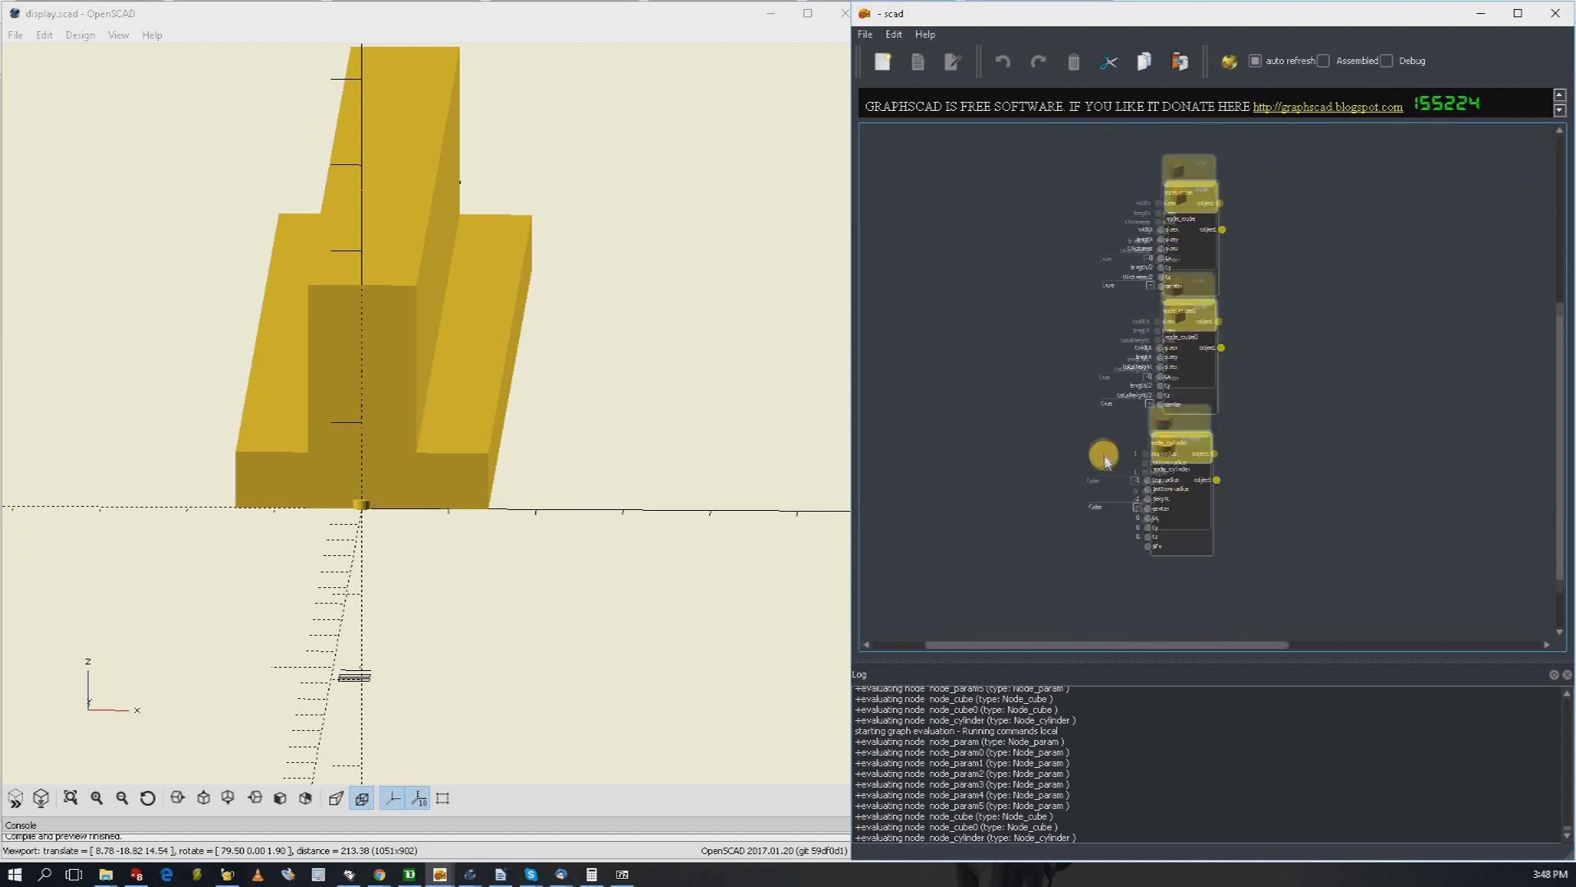
scroll(1118, 457, up, 4)
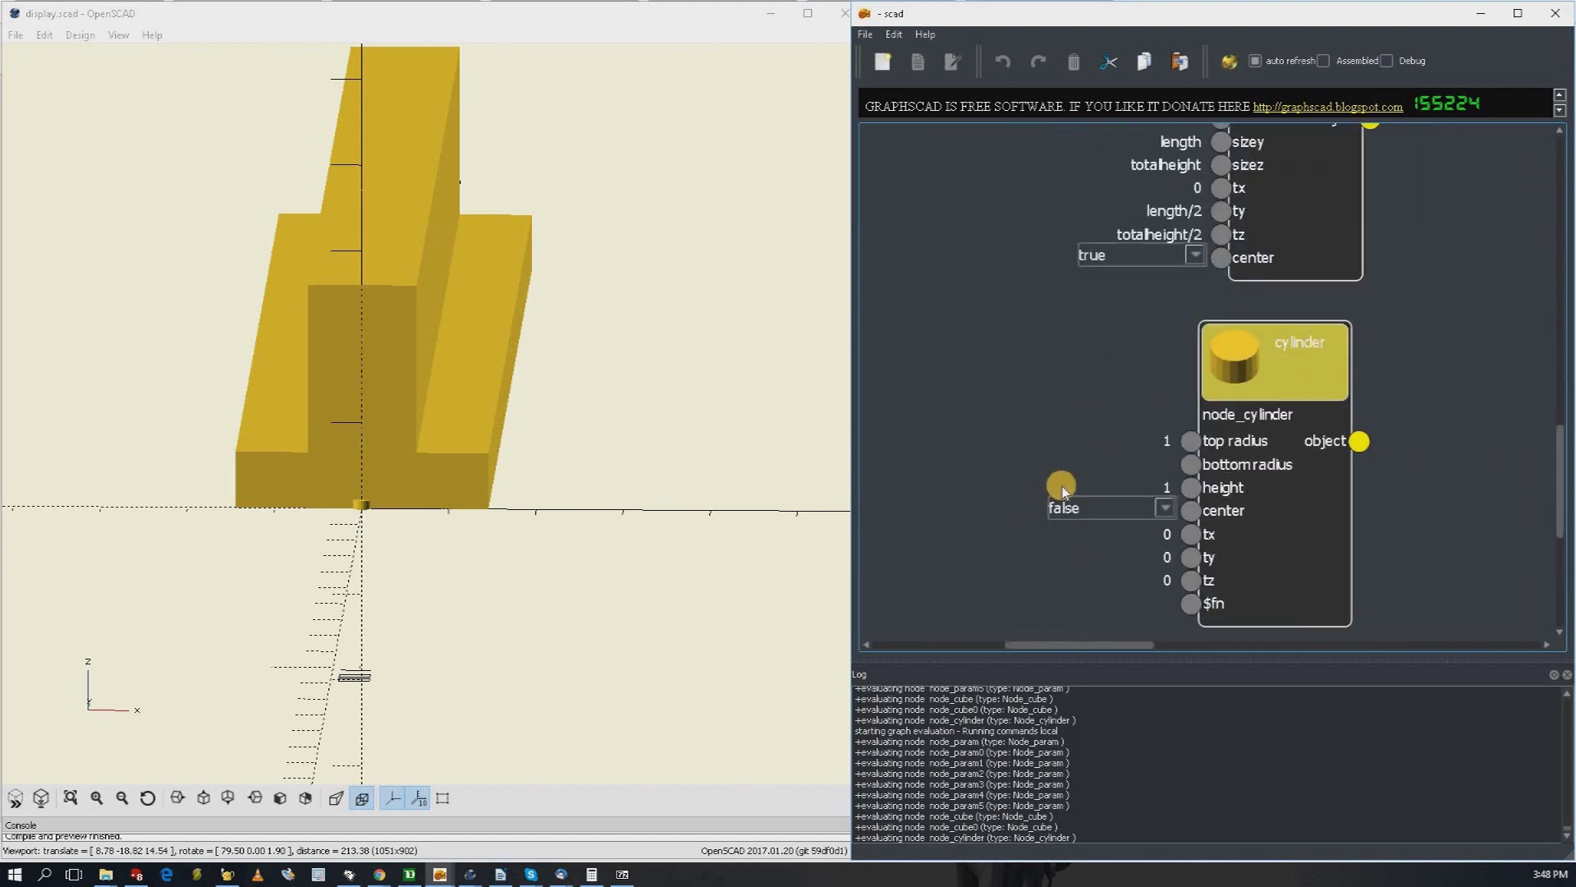
scroll(1062, 490, down, 3)
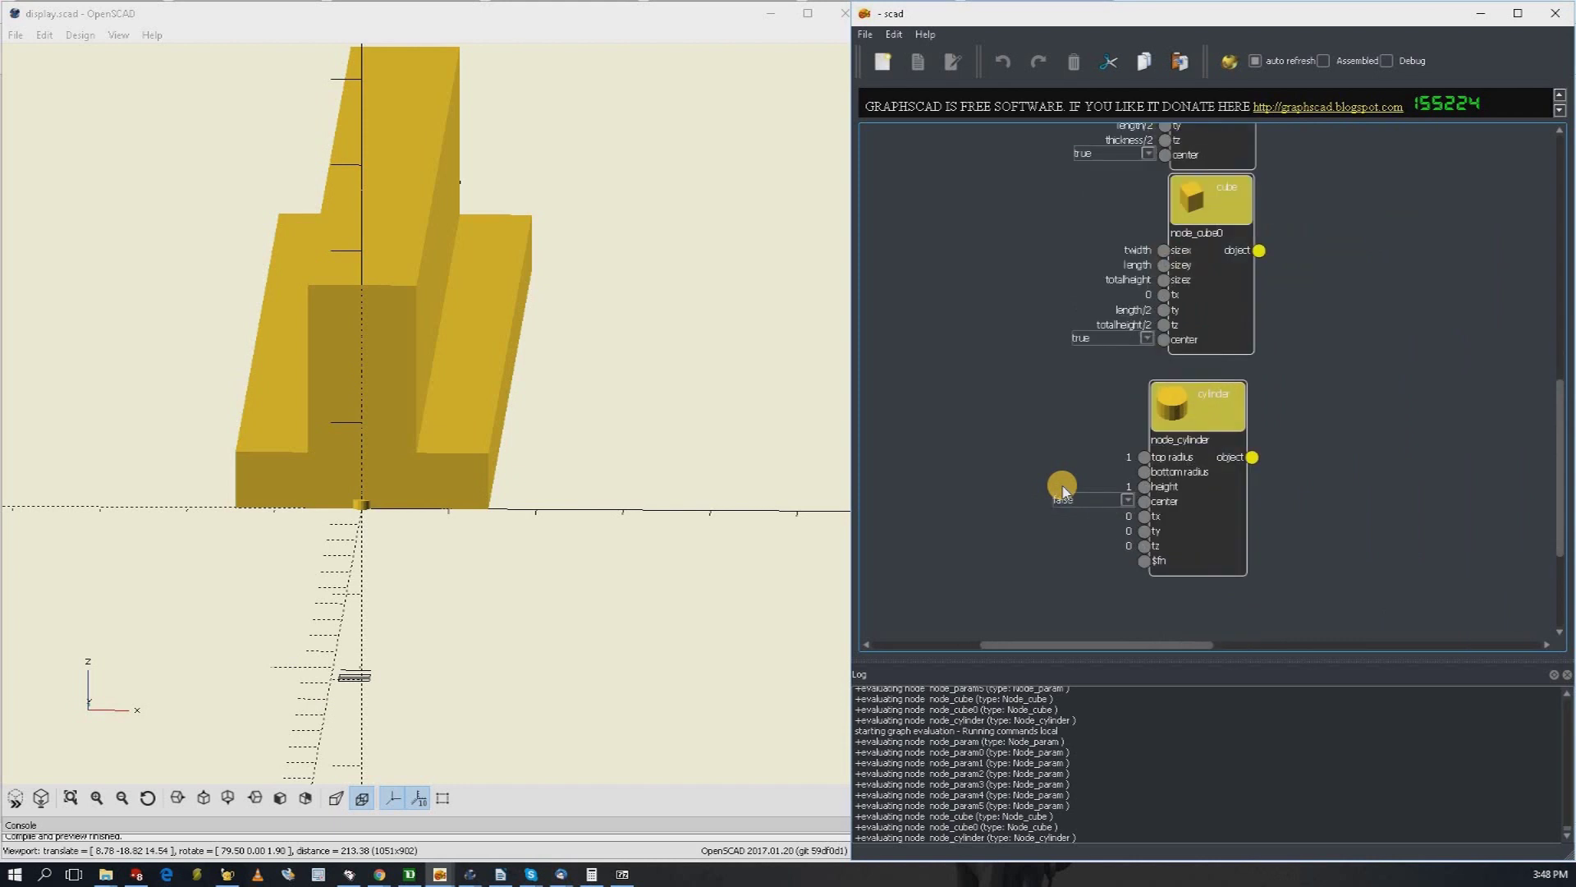
click(1128, 456)
text(ter/2)
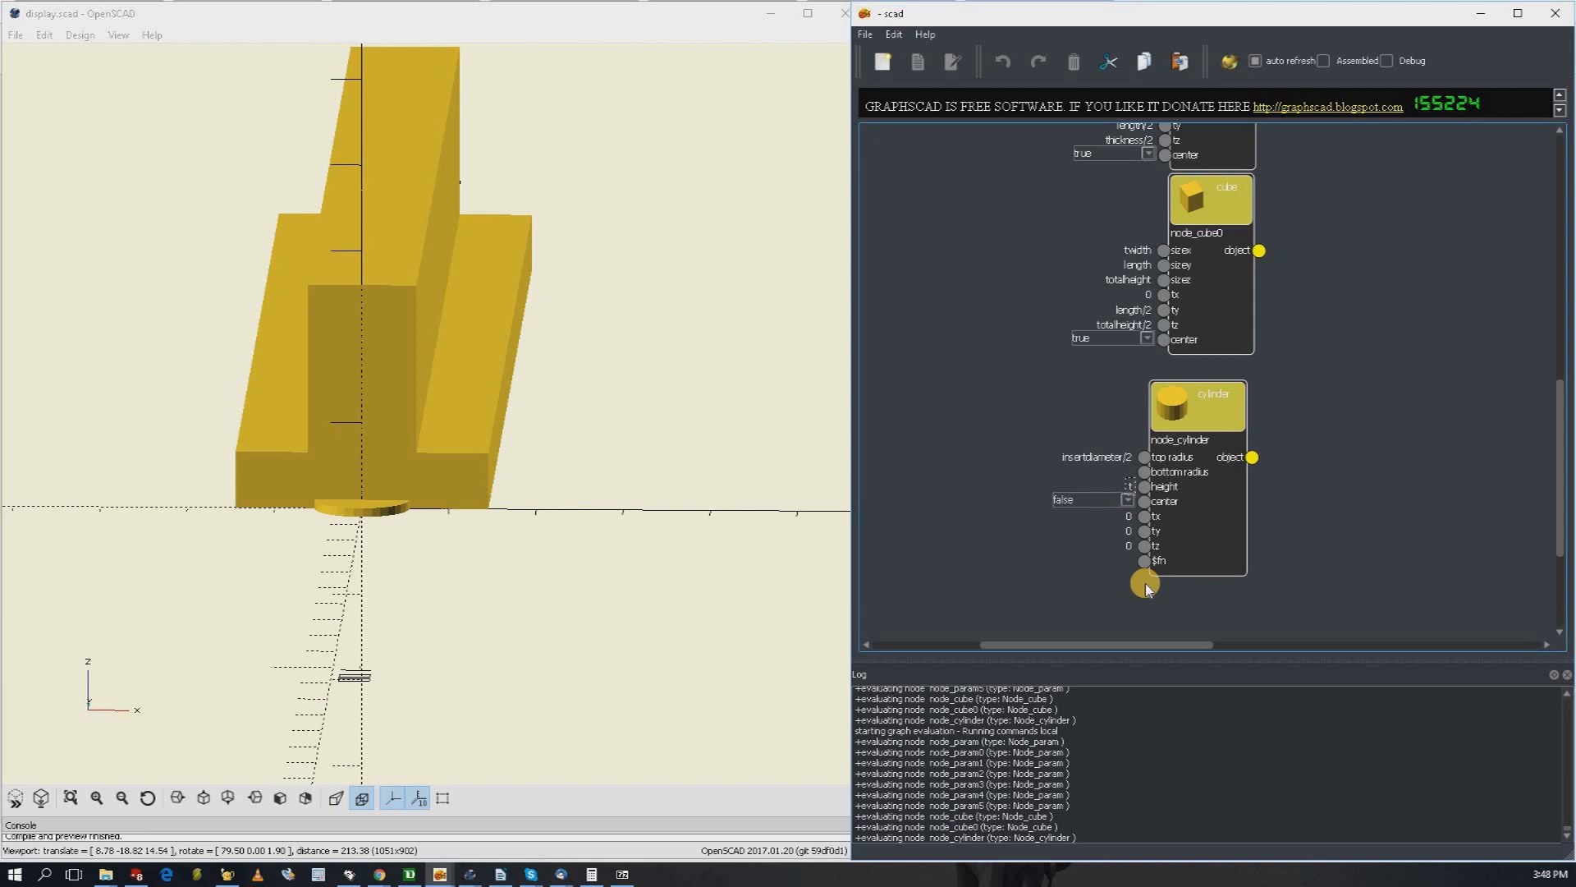
text(eight+1)
click(1147, 587)
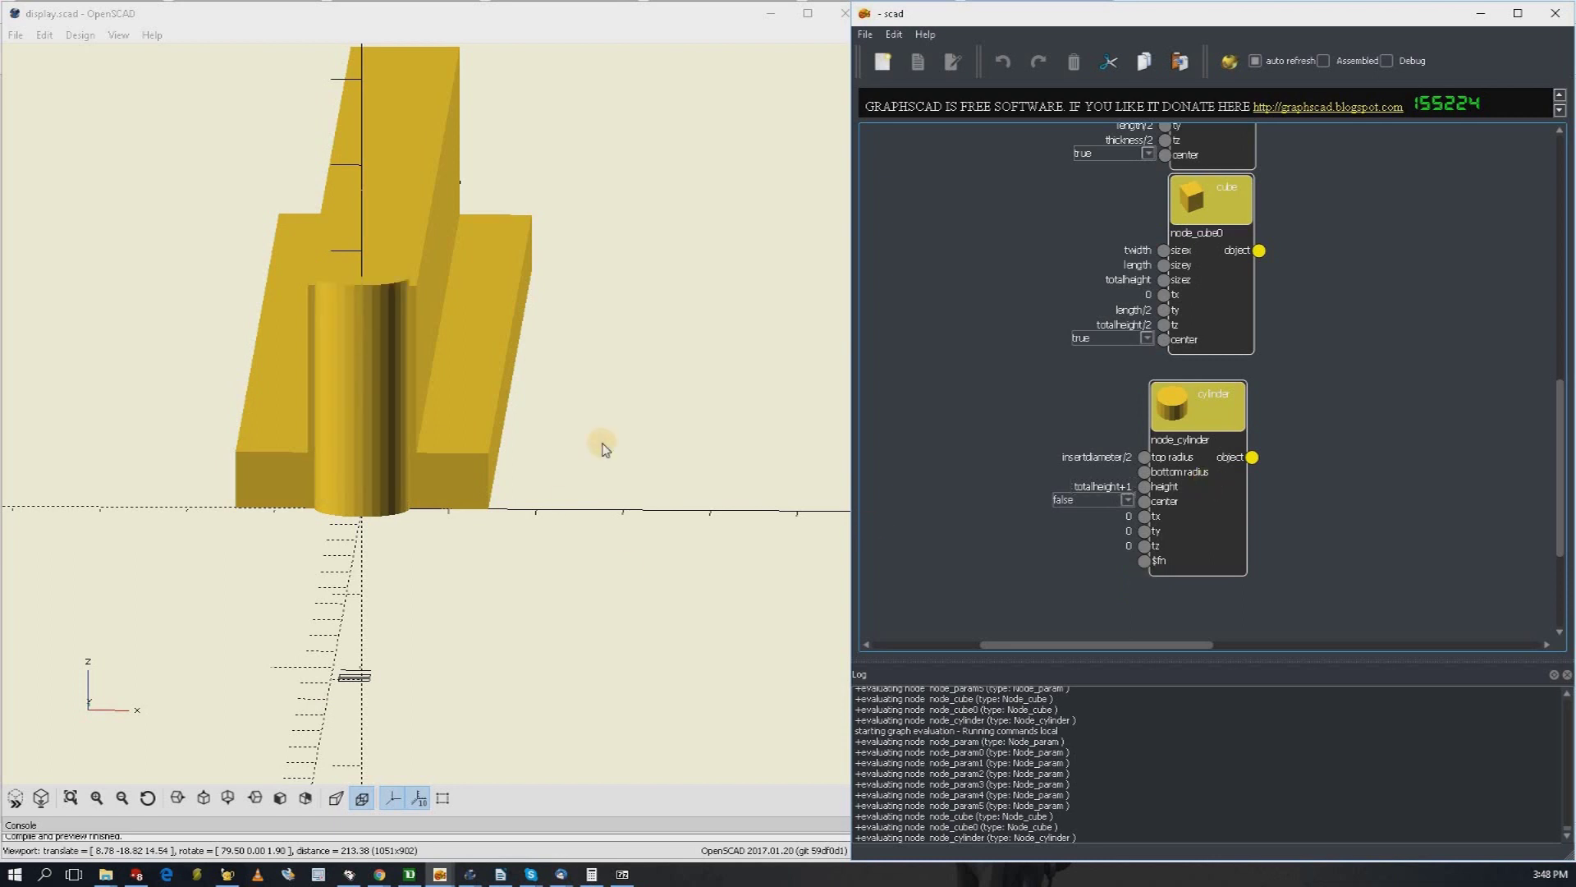
Step: Set the cylinder node's tz to -0.5 and inspect the cylinder's ends in the OpenSCAD preview
drag(561, 474, 605, 435)
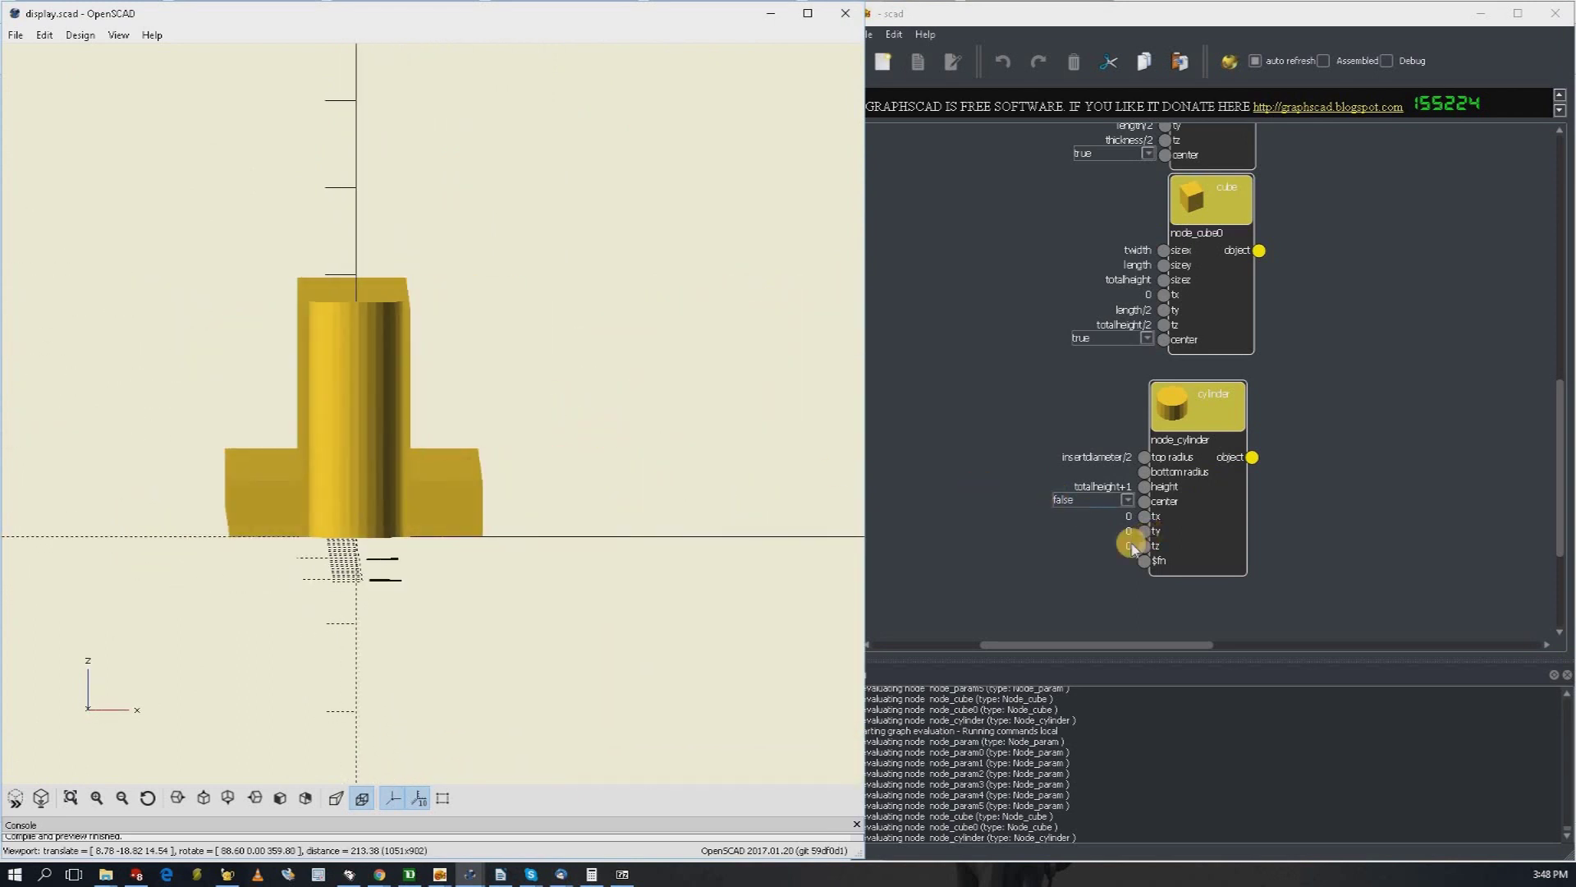
click(1162, 591)
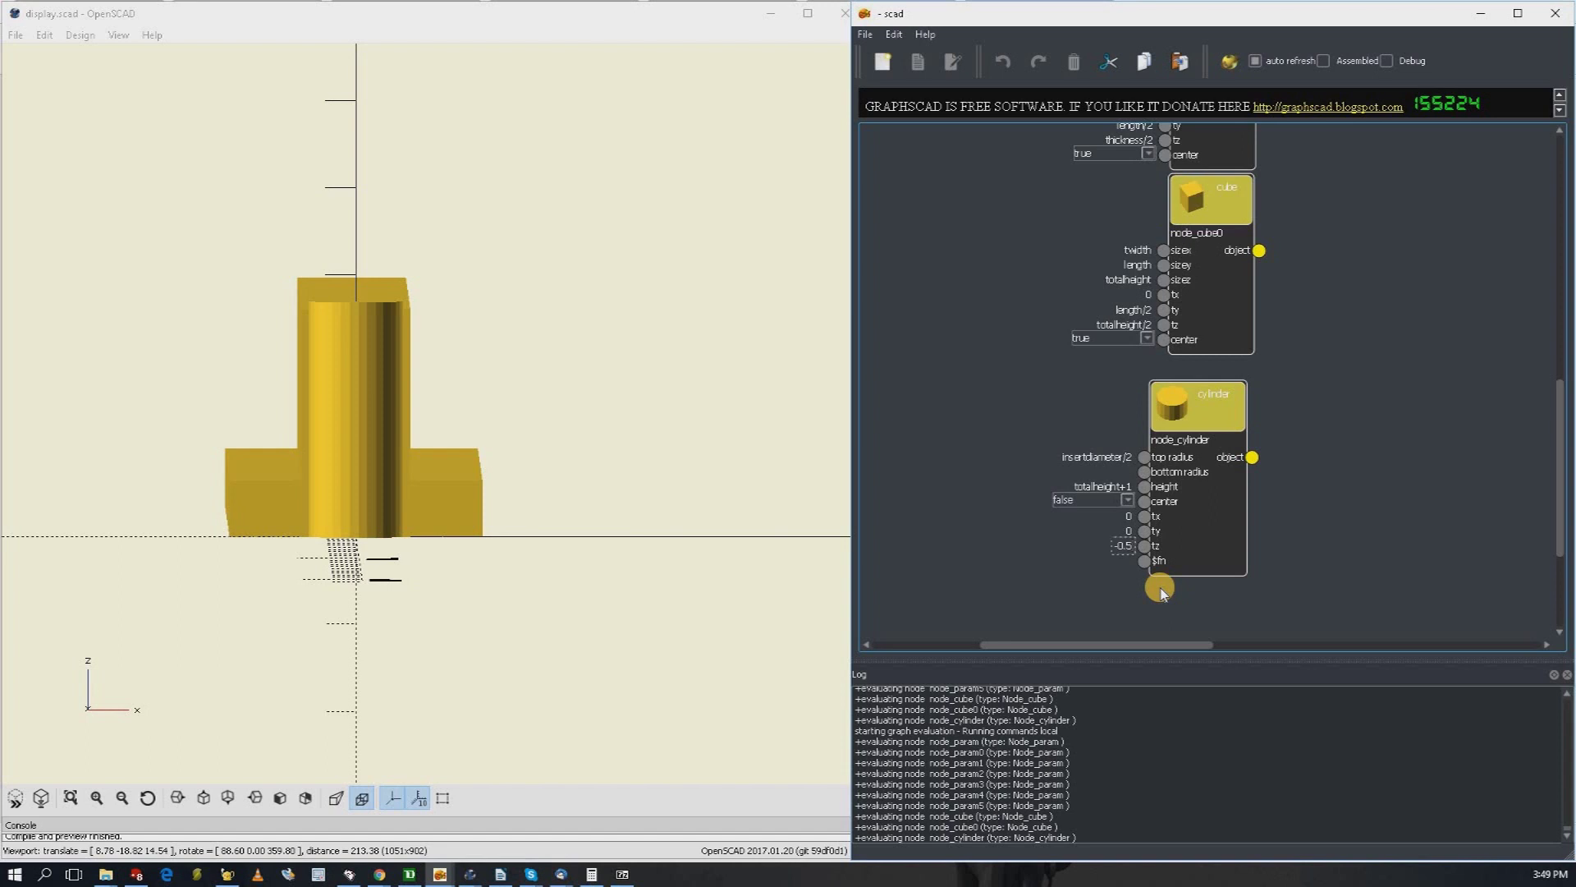
drag(405, 352, 365, 357)
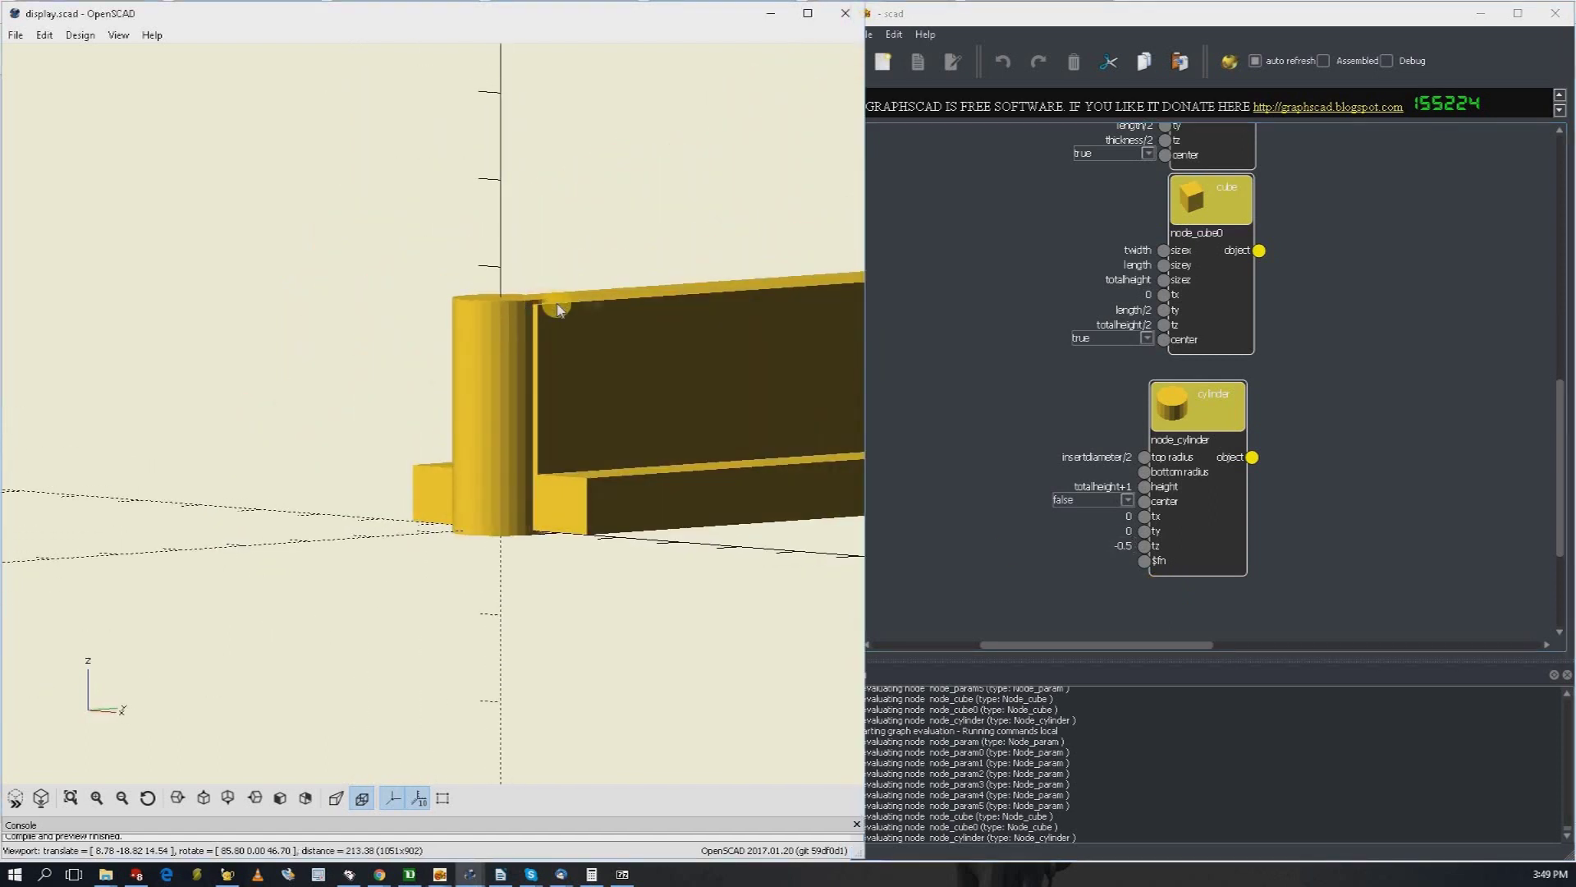
scroll(619, 619, up, 3)
drag(640, 623, 664, 571)
Step: Add a boolean node beside the cube nodes and connect the first cube node's object output to its object1 input
scroll(1288, 310, down, 3)
scroll(1284, 342, up, 2)
drag(1284, 342, 1054, 379)
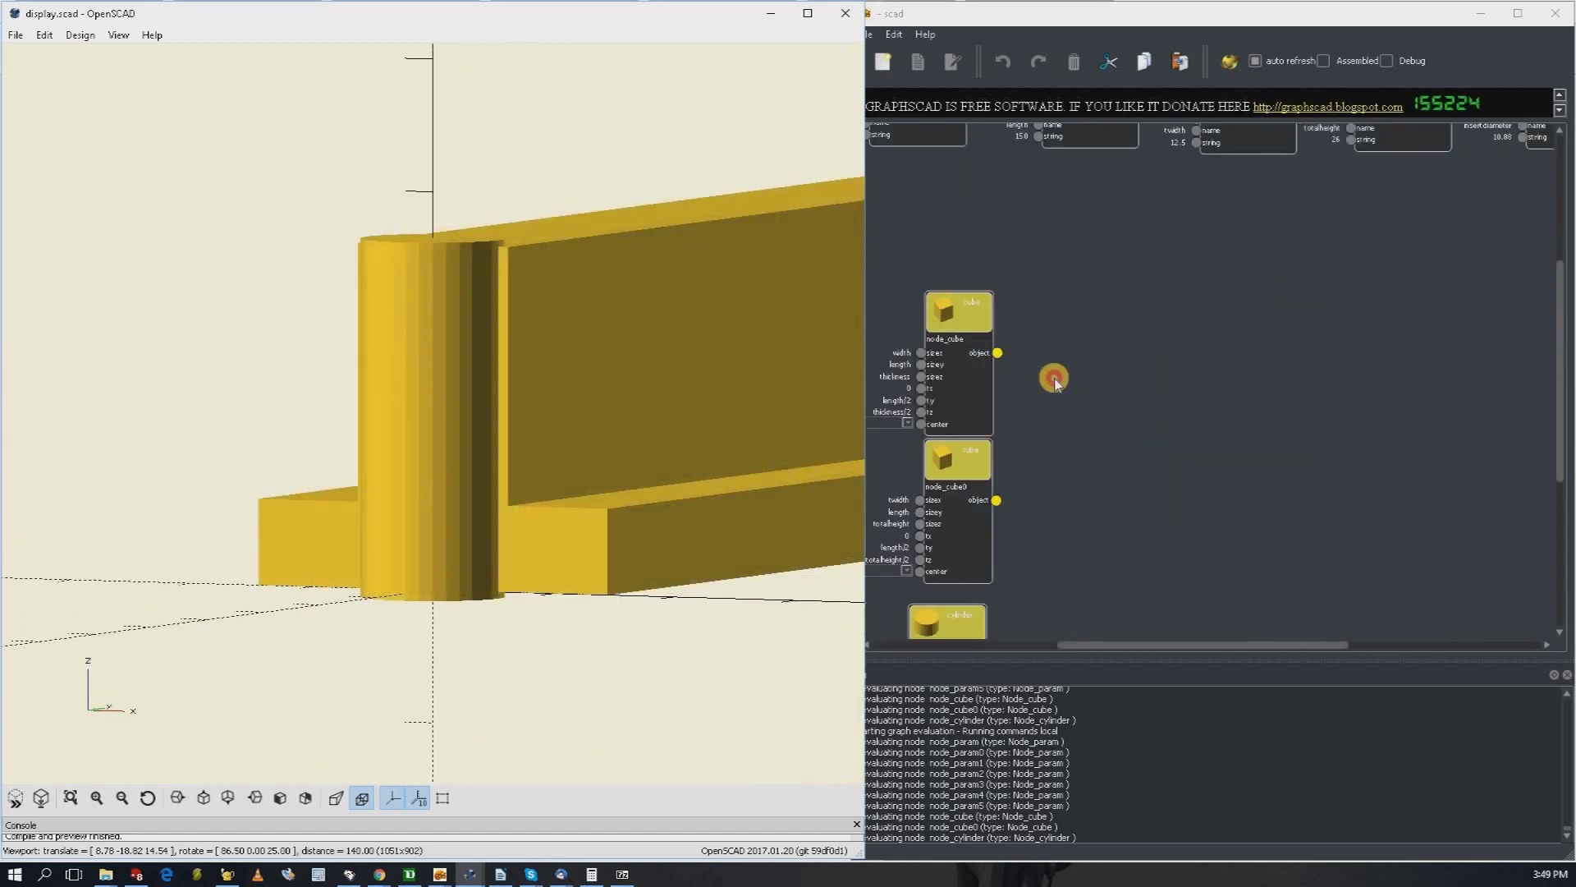
right_click(1054, 377)
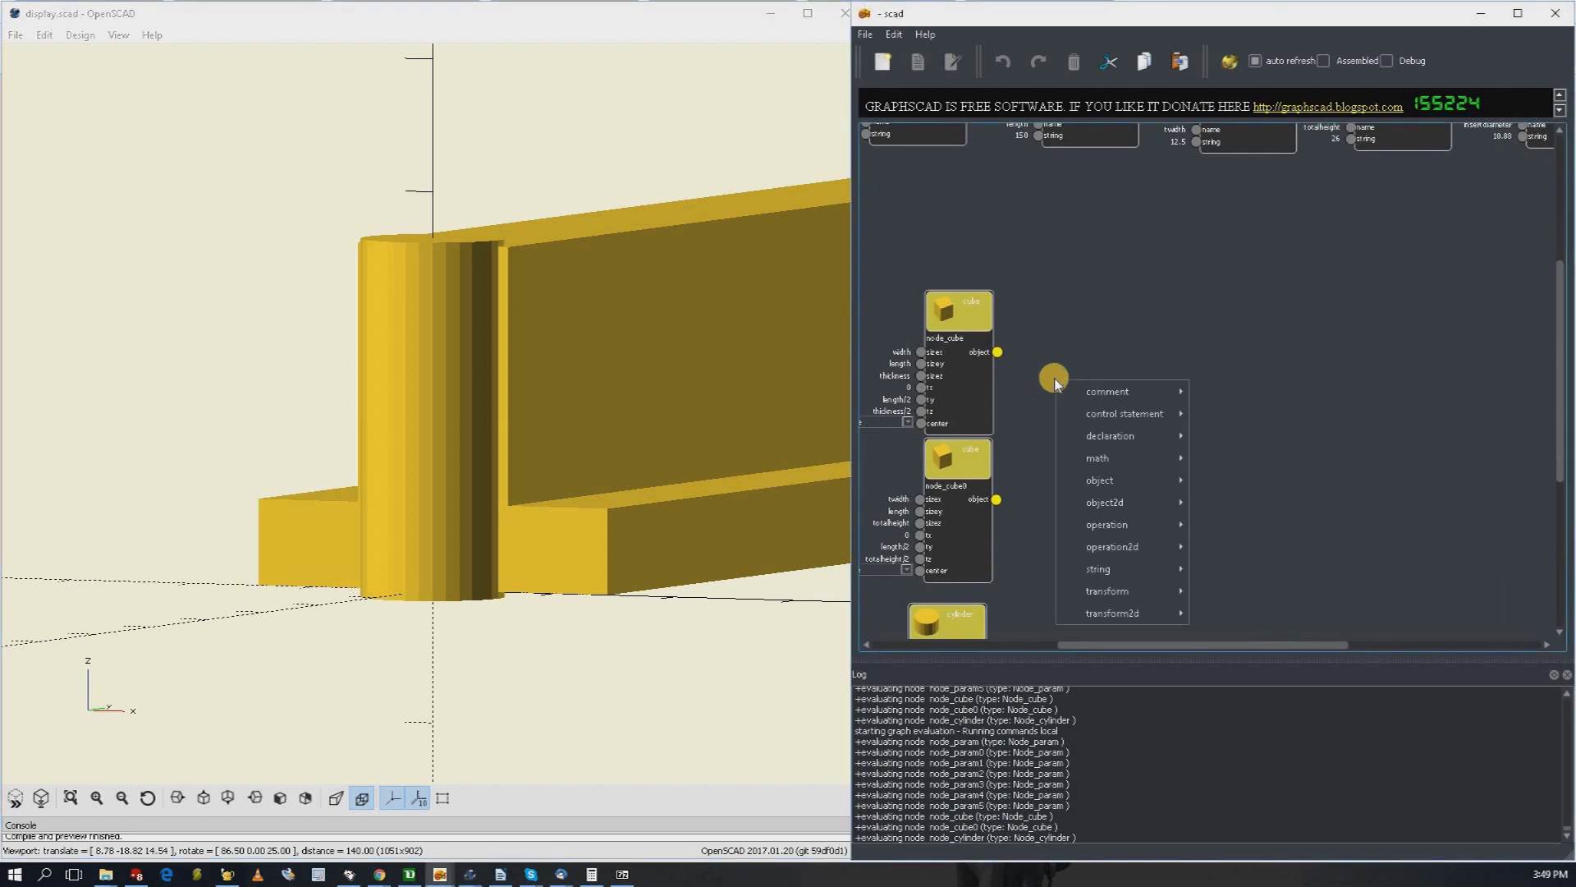
mouse_move(1113, 526)
click(1273, 525)
click(1183, 324)
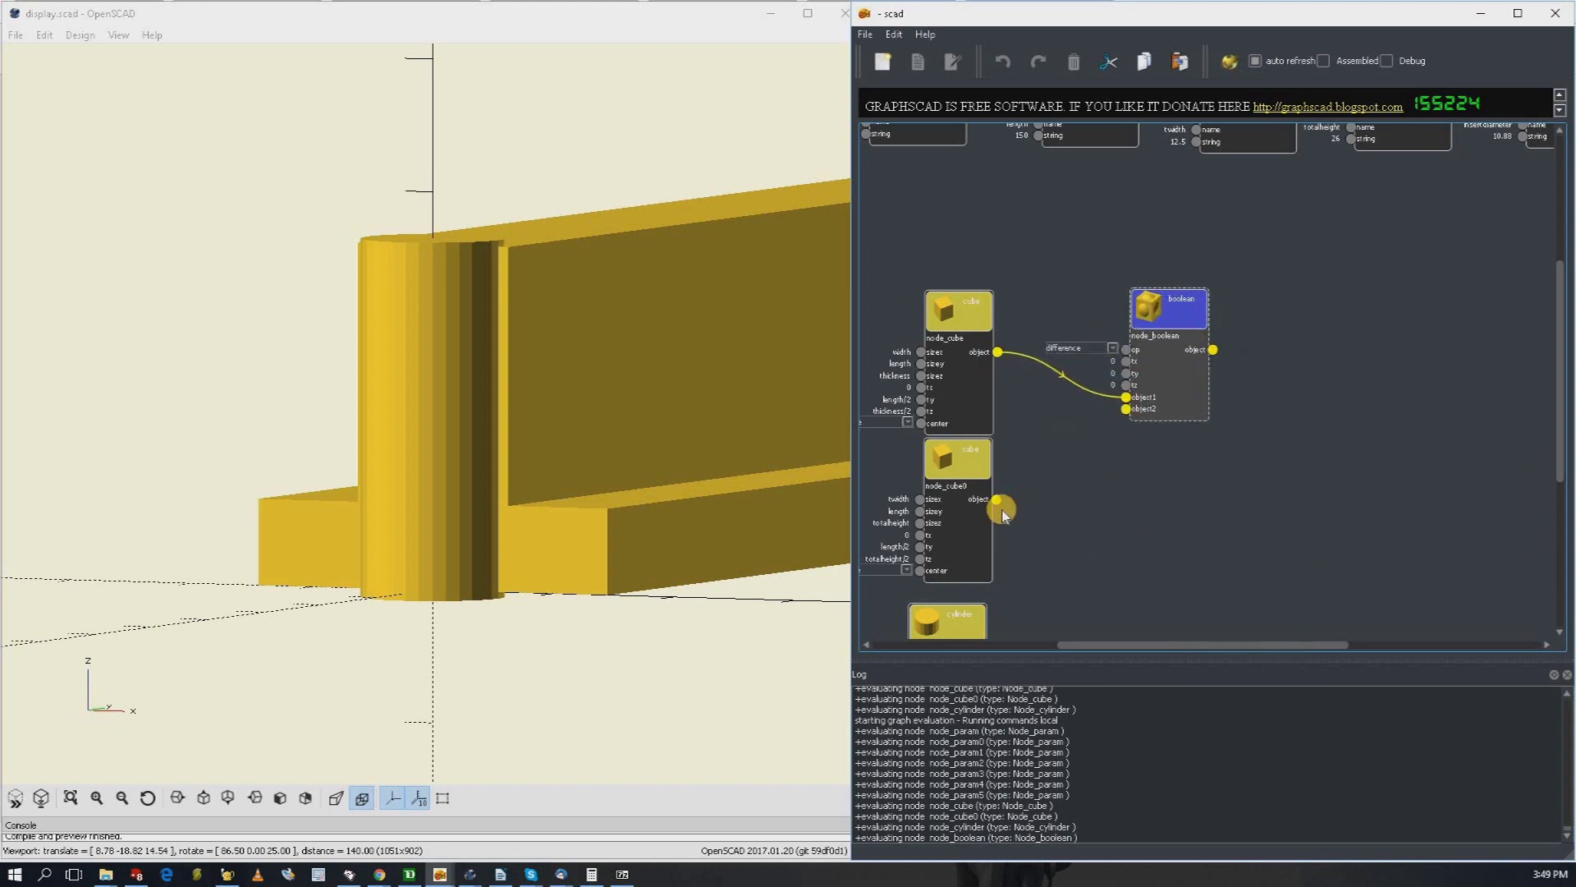
Step: Set the boolean node's op to union and connect the second cube node's object output to its object2 input
click(1088, 348)
click(1073, 368)
drag(995, 499, 1129, 409)
click(1176, 313)
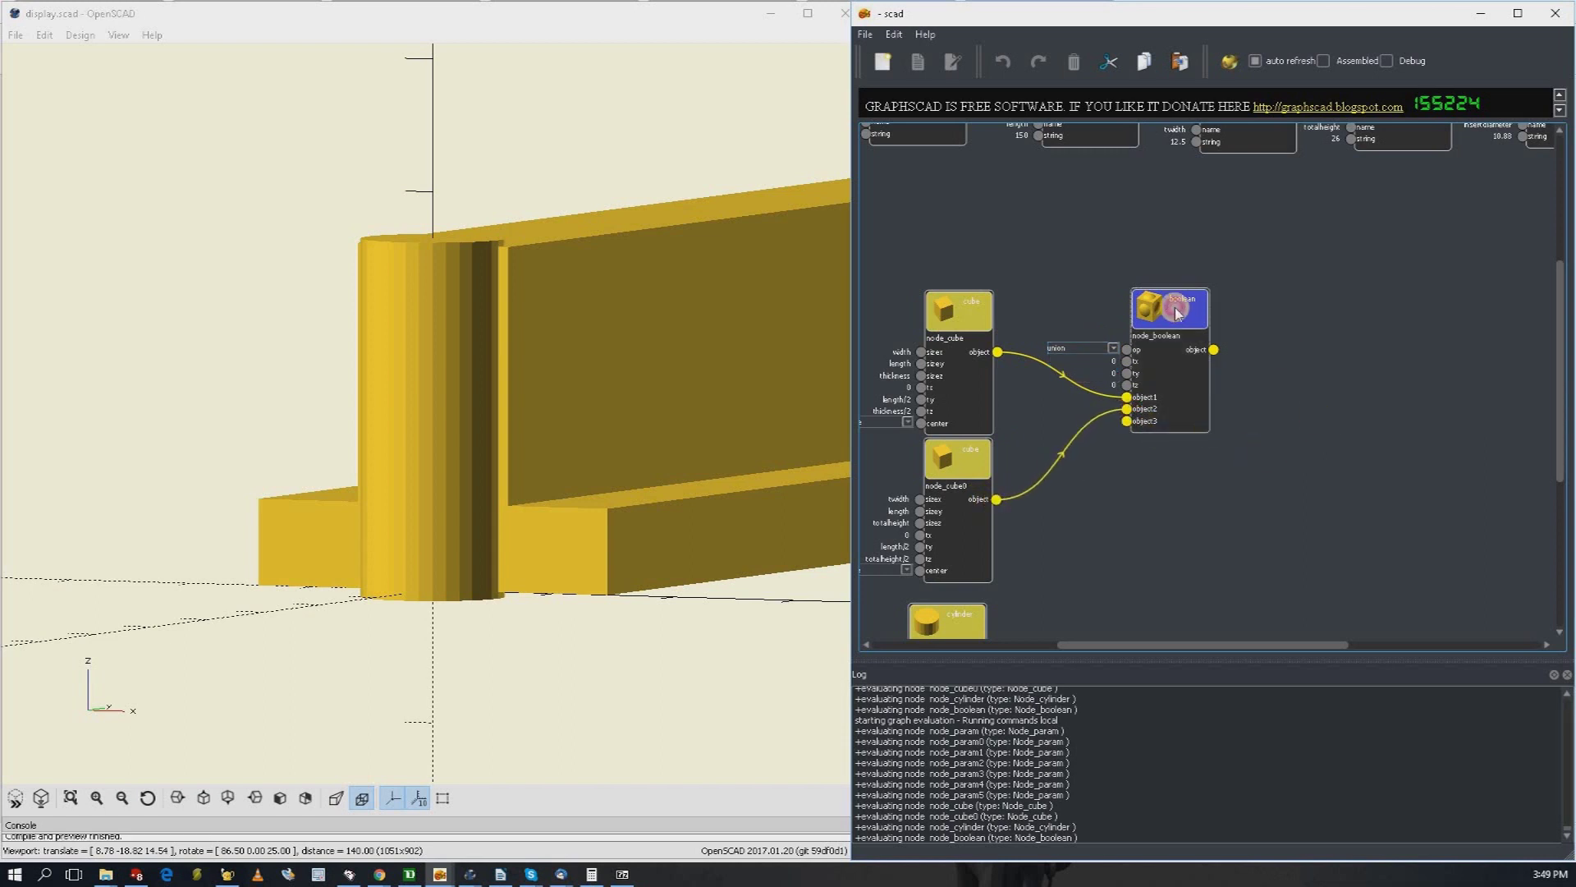
Step: Add a second boolean node beside the union node and connect the union's object output to its object1 input
right_click(1310, 423)
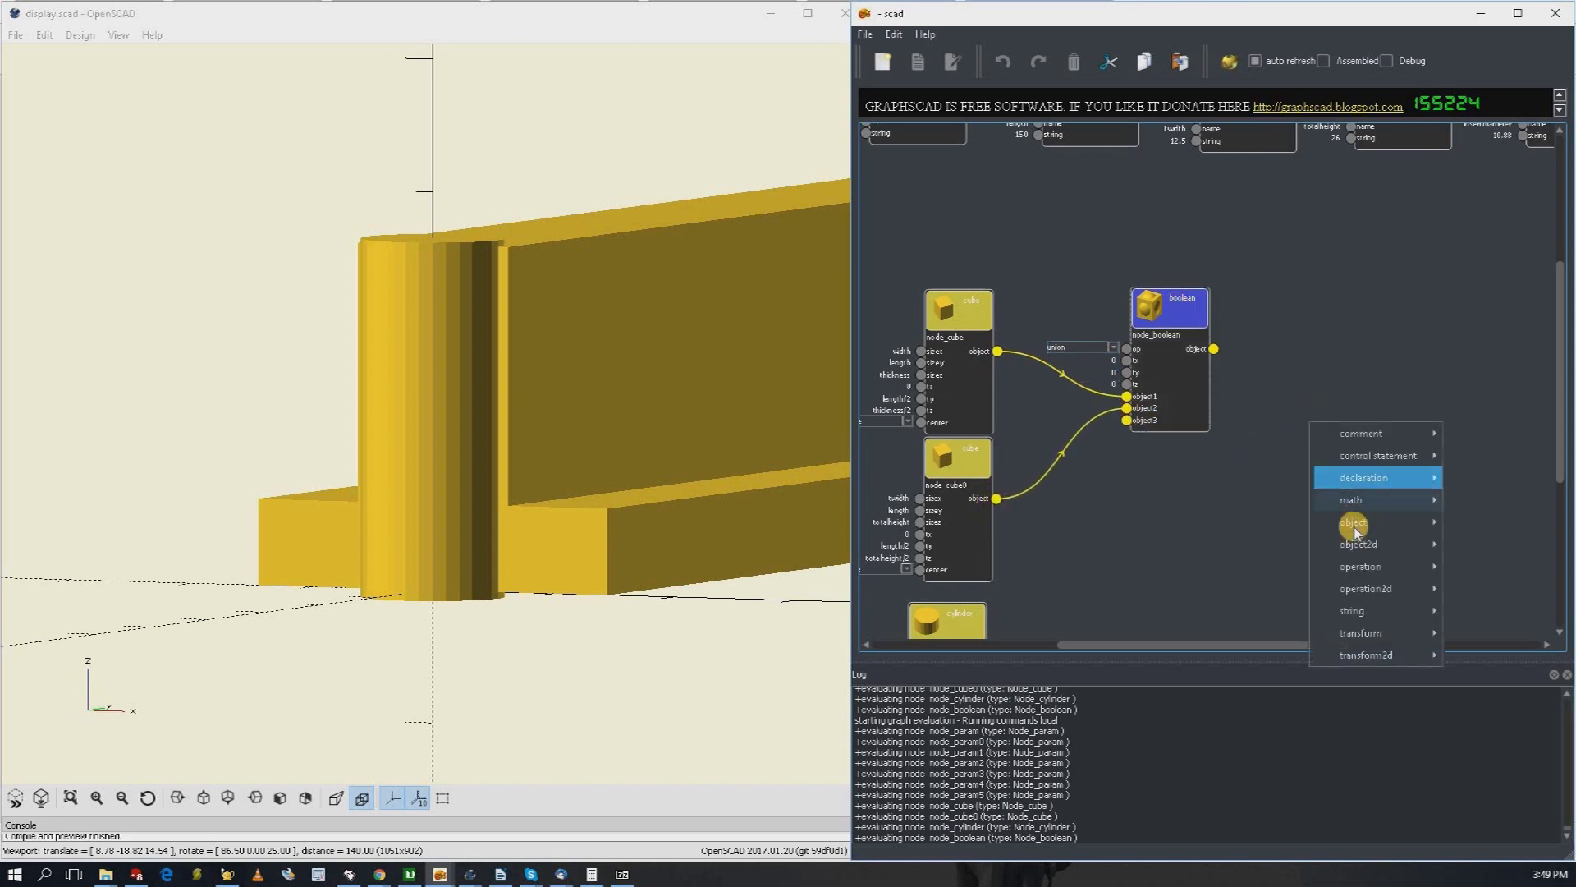
mouse_move(1355, 550)
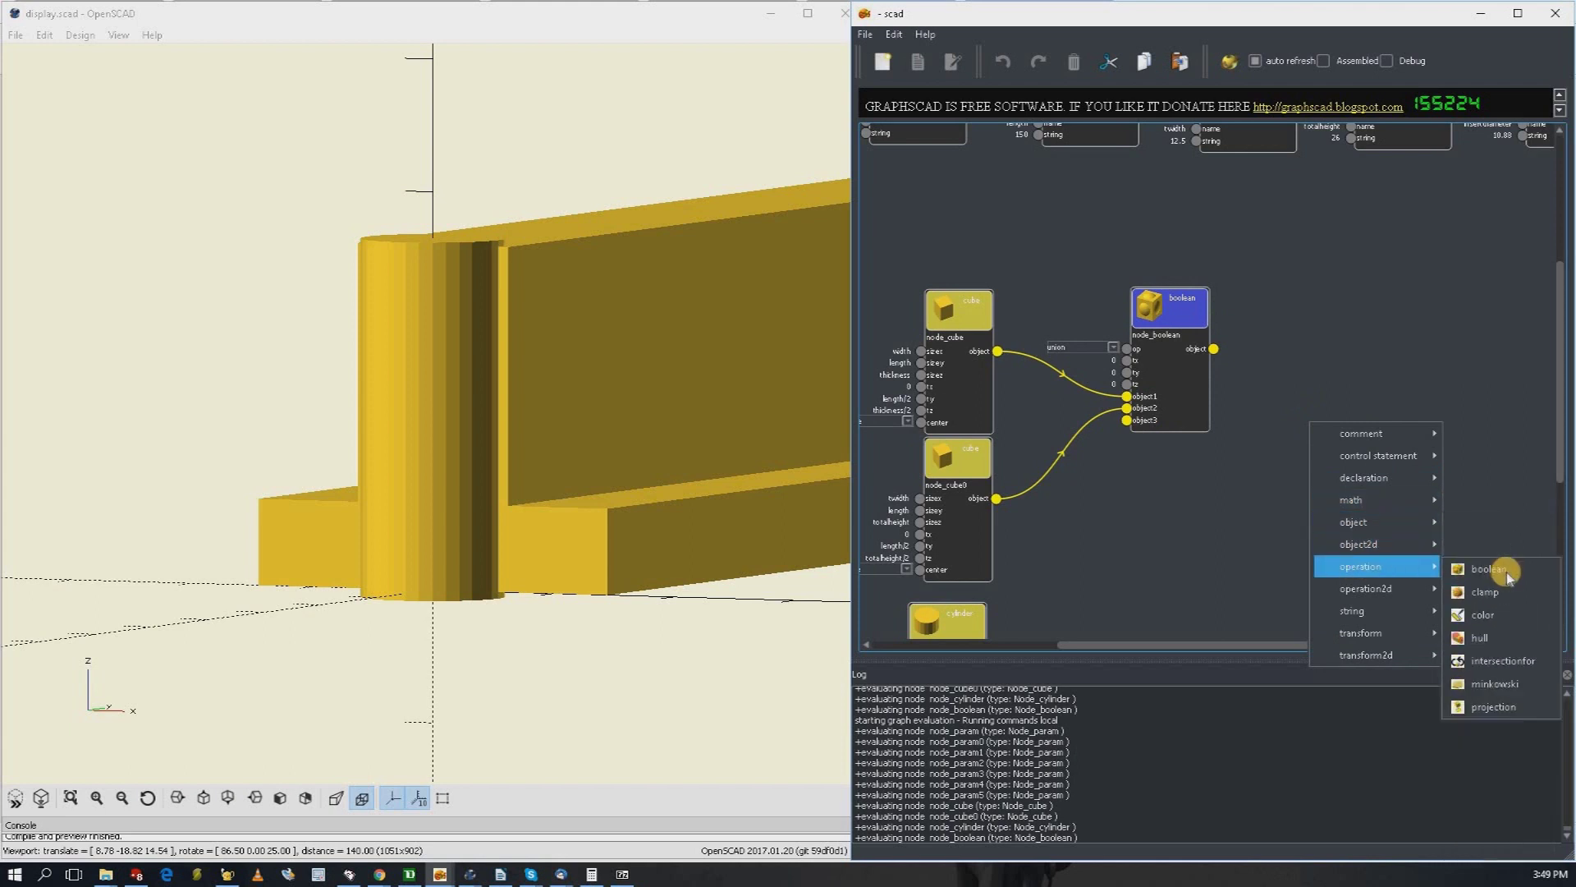
click(1507, 576)
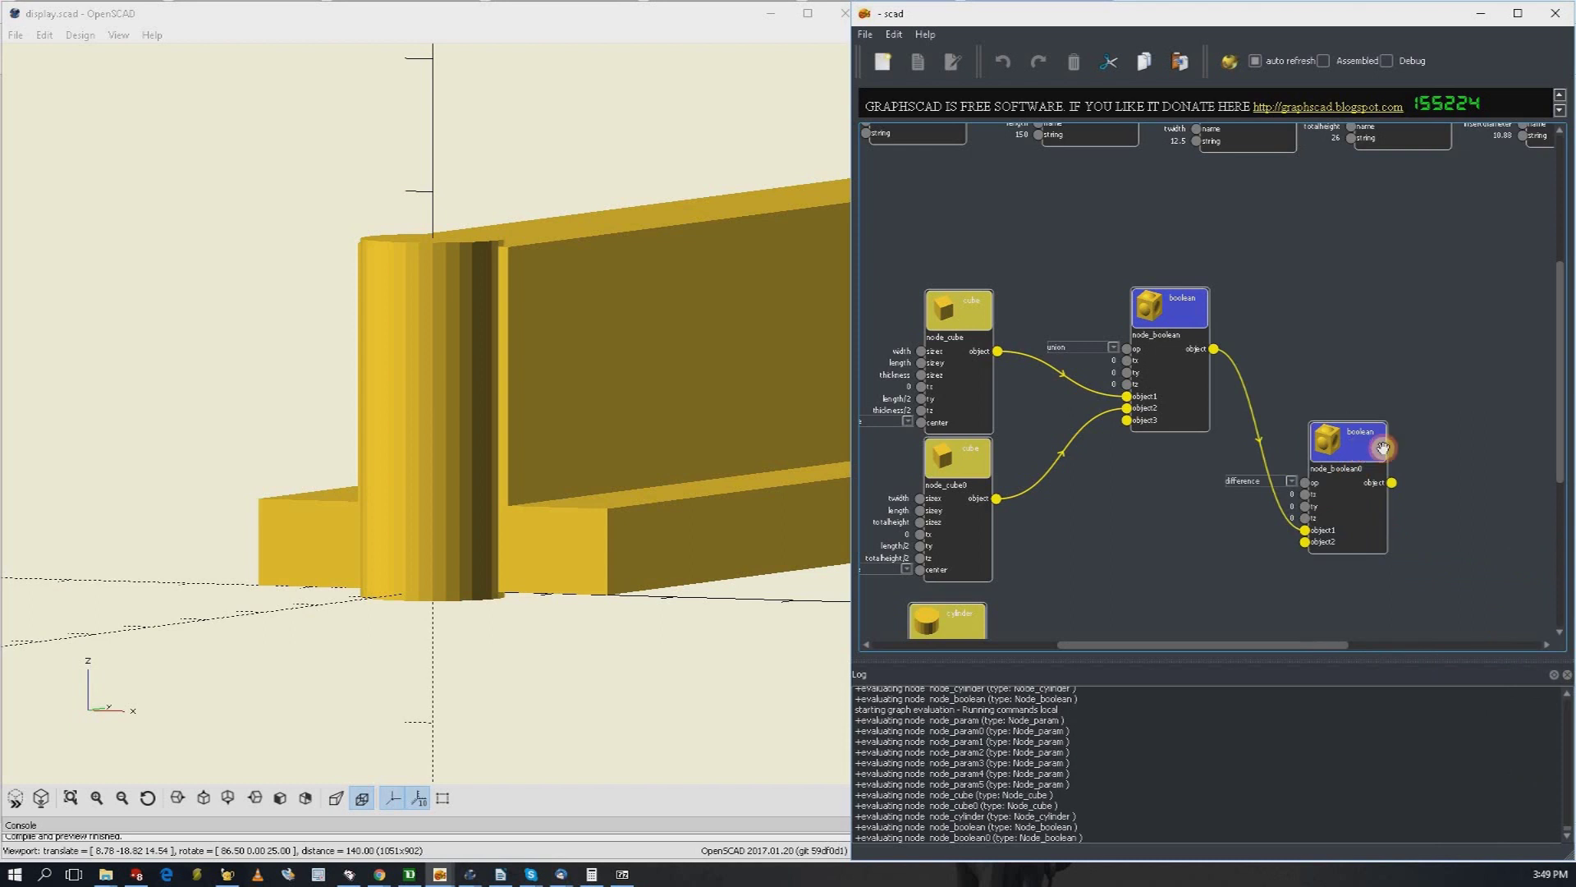
drag(1382, 448, 1403, 448)
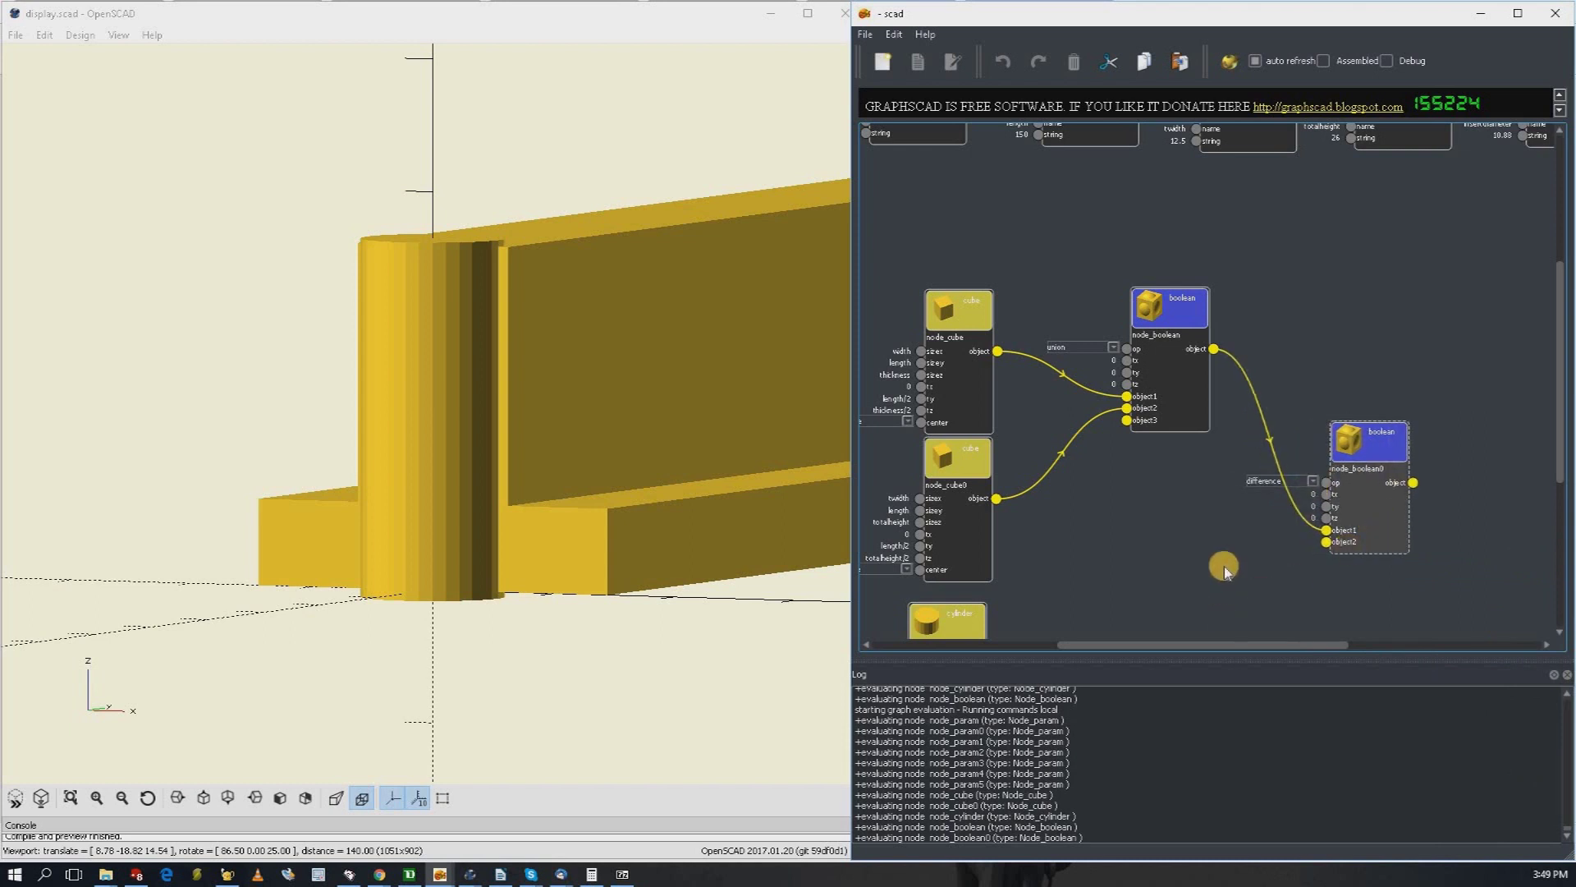
Step: Connect the cylinder node's object output to the difference node's object2 input and move the difference node farther from the union node
scroll(1223, 568, down, 3)
scroll(1196, 510, down, 4)
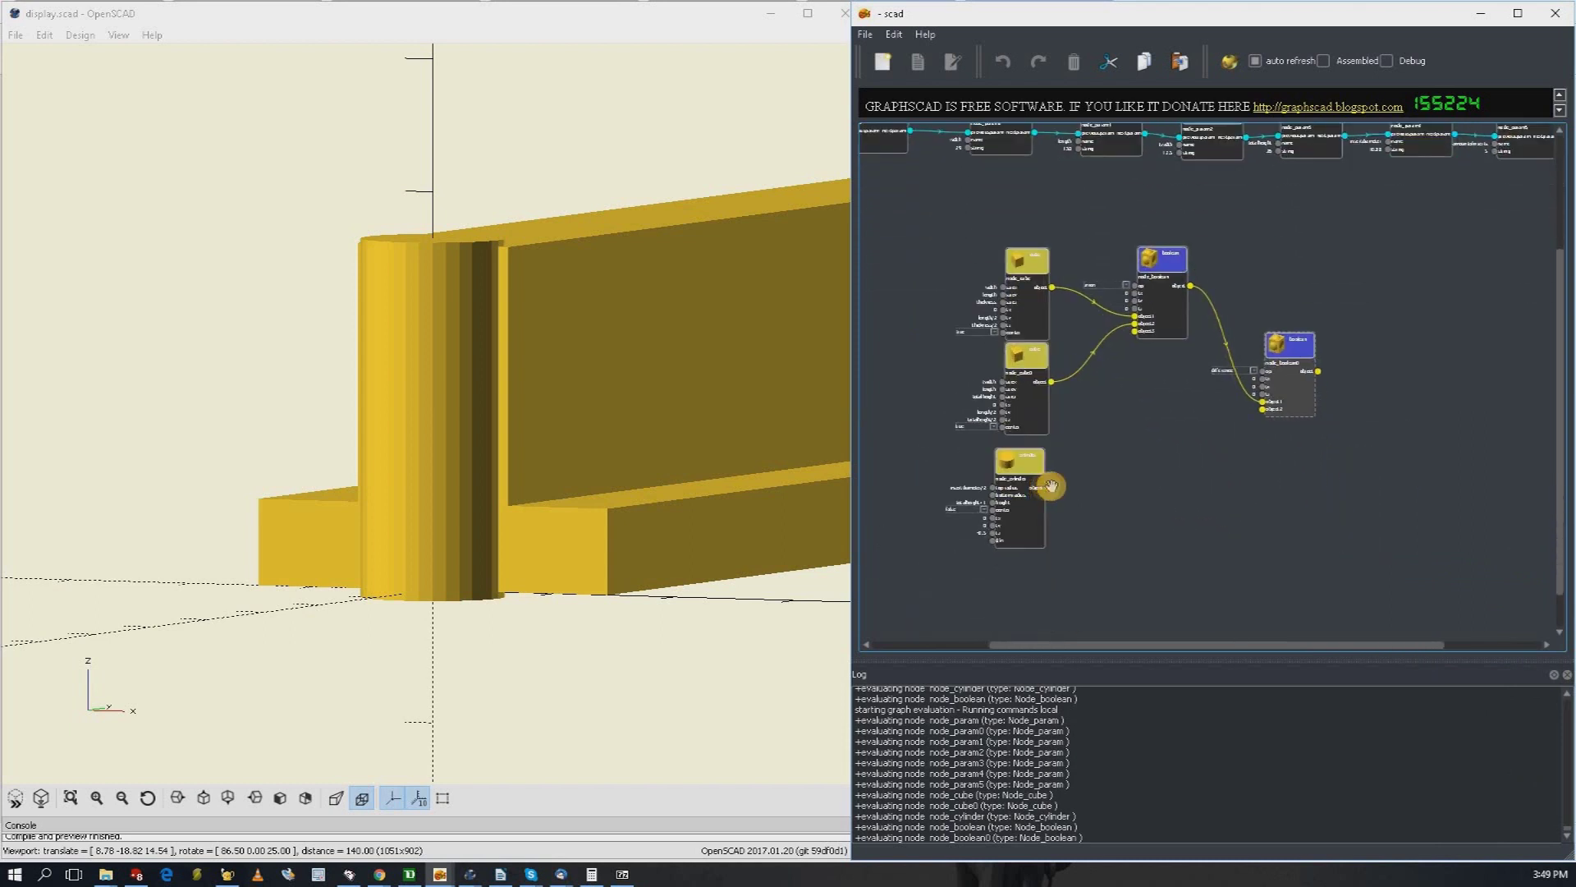
drag(1051, 486, 1264, 409)
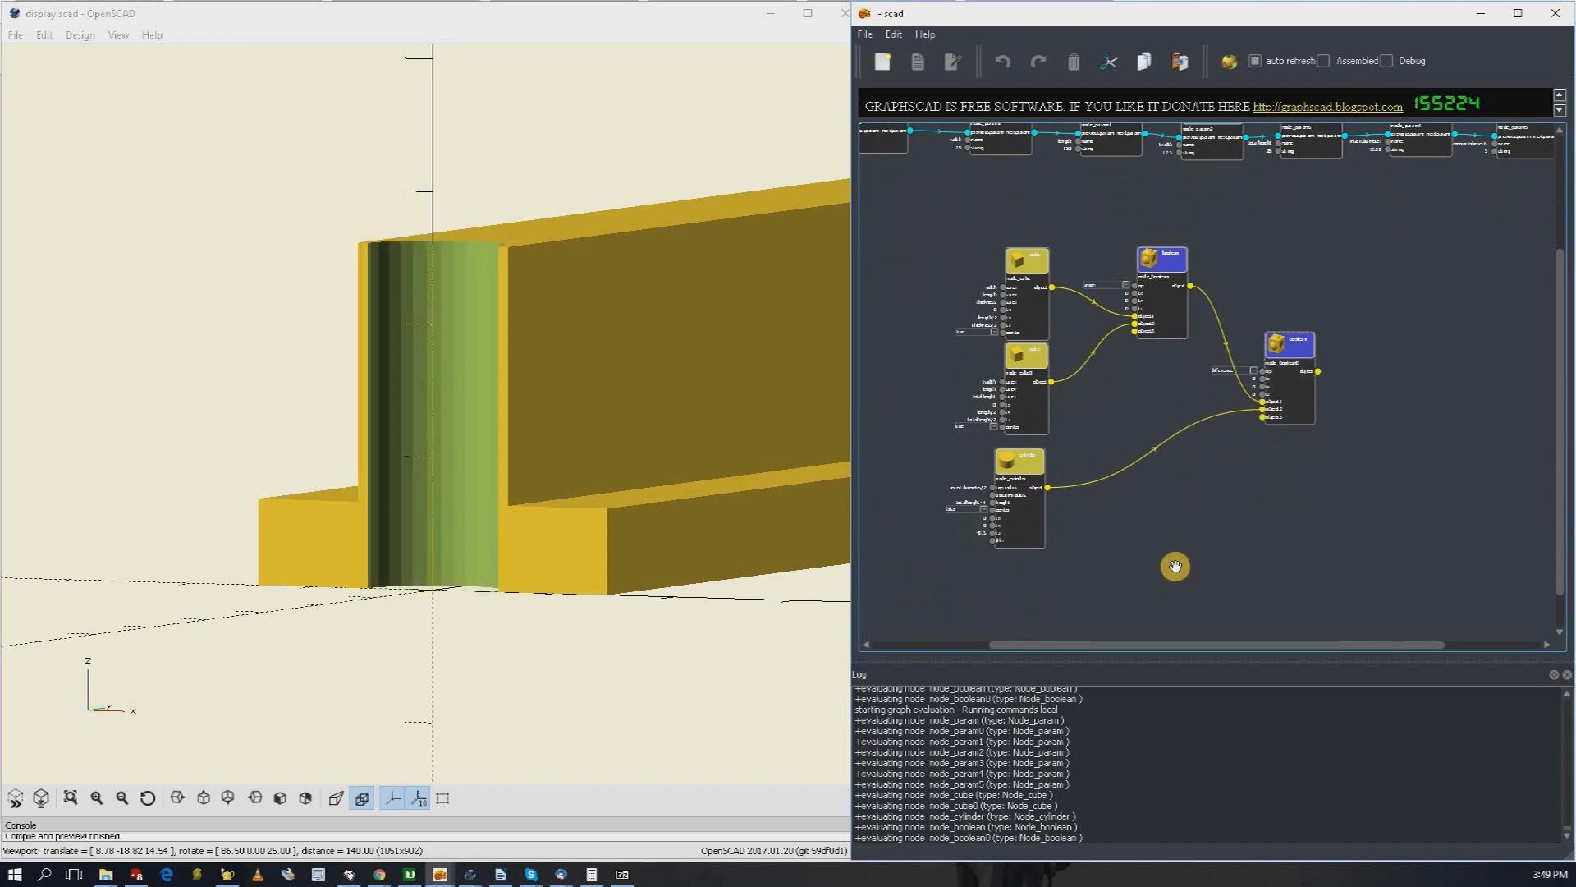
drag(1285, 346, 1367, 325)
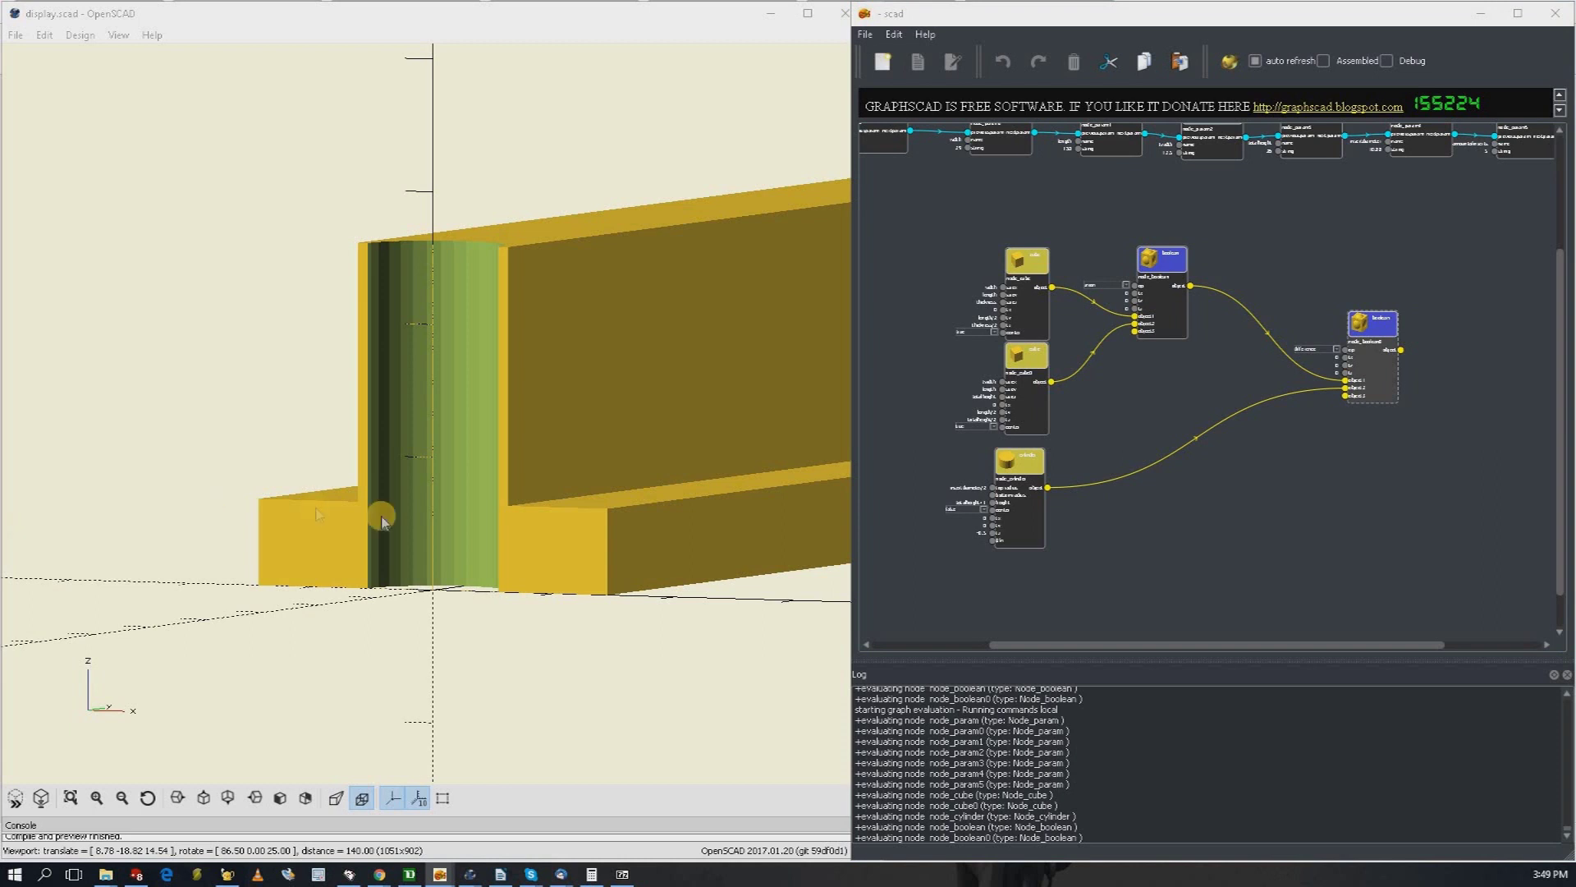
Step: Insert a for node between the cylinder node's object output and the difference node's object2 input, replacing their direct connection
right_click(1194, 474)
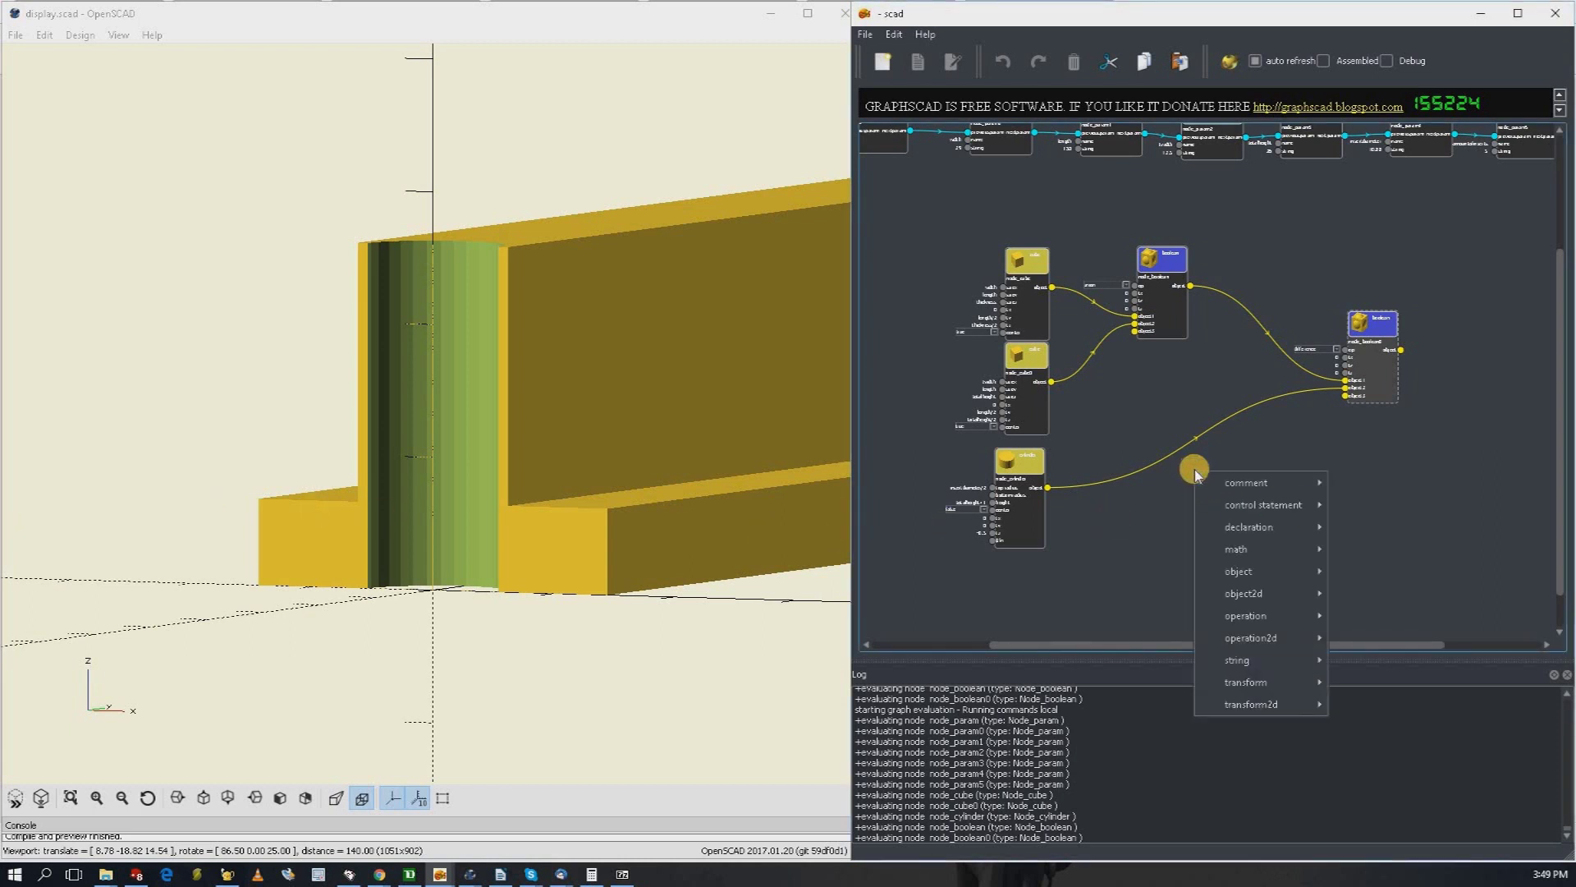
mouse_move(1206, 481)
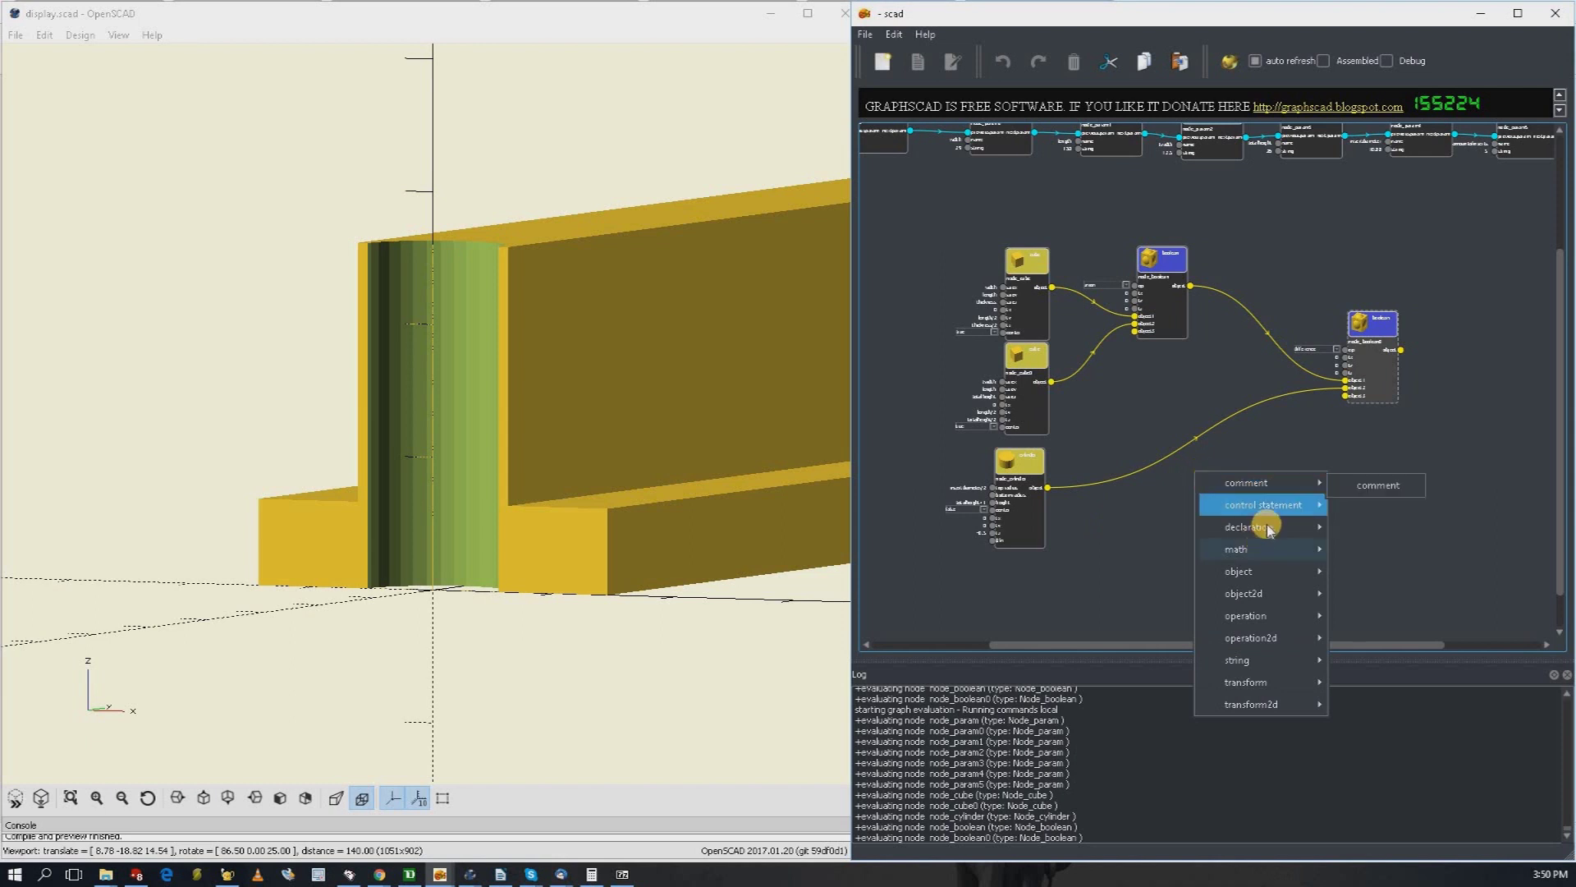
mouse_move(1284, 504)
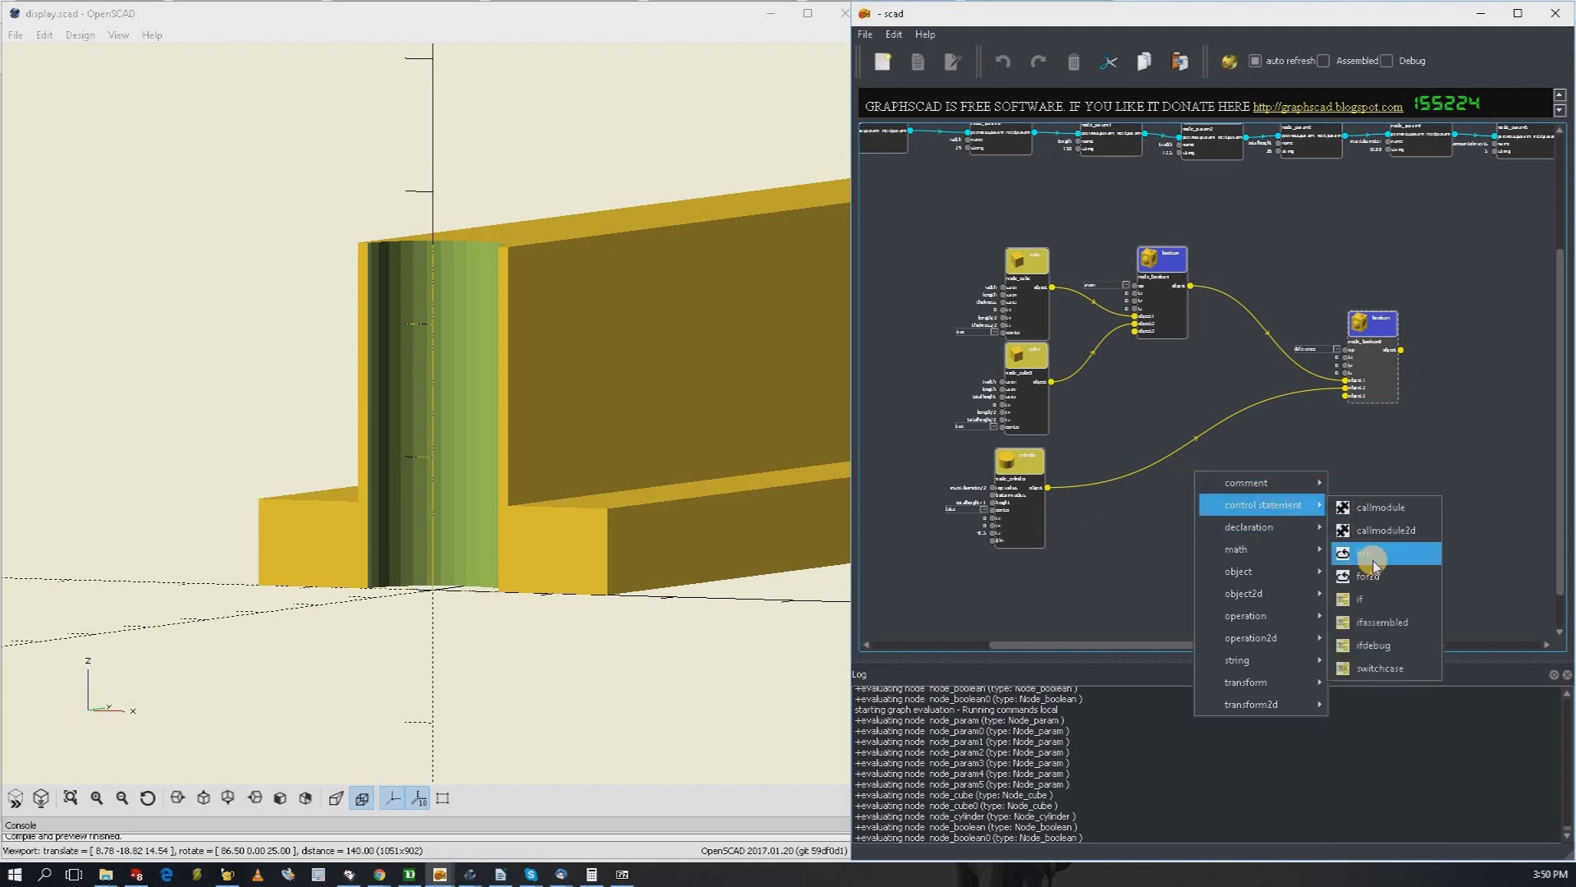
click(1367, 552)
drag(1220, 490, 1219, 469)
drag(1048, 487, 1192, 491)
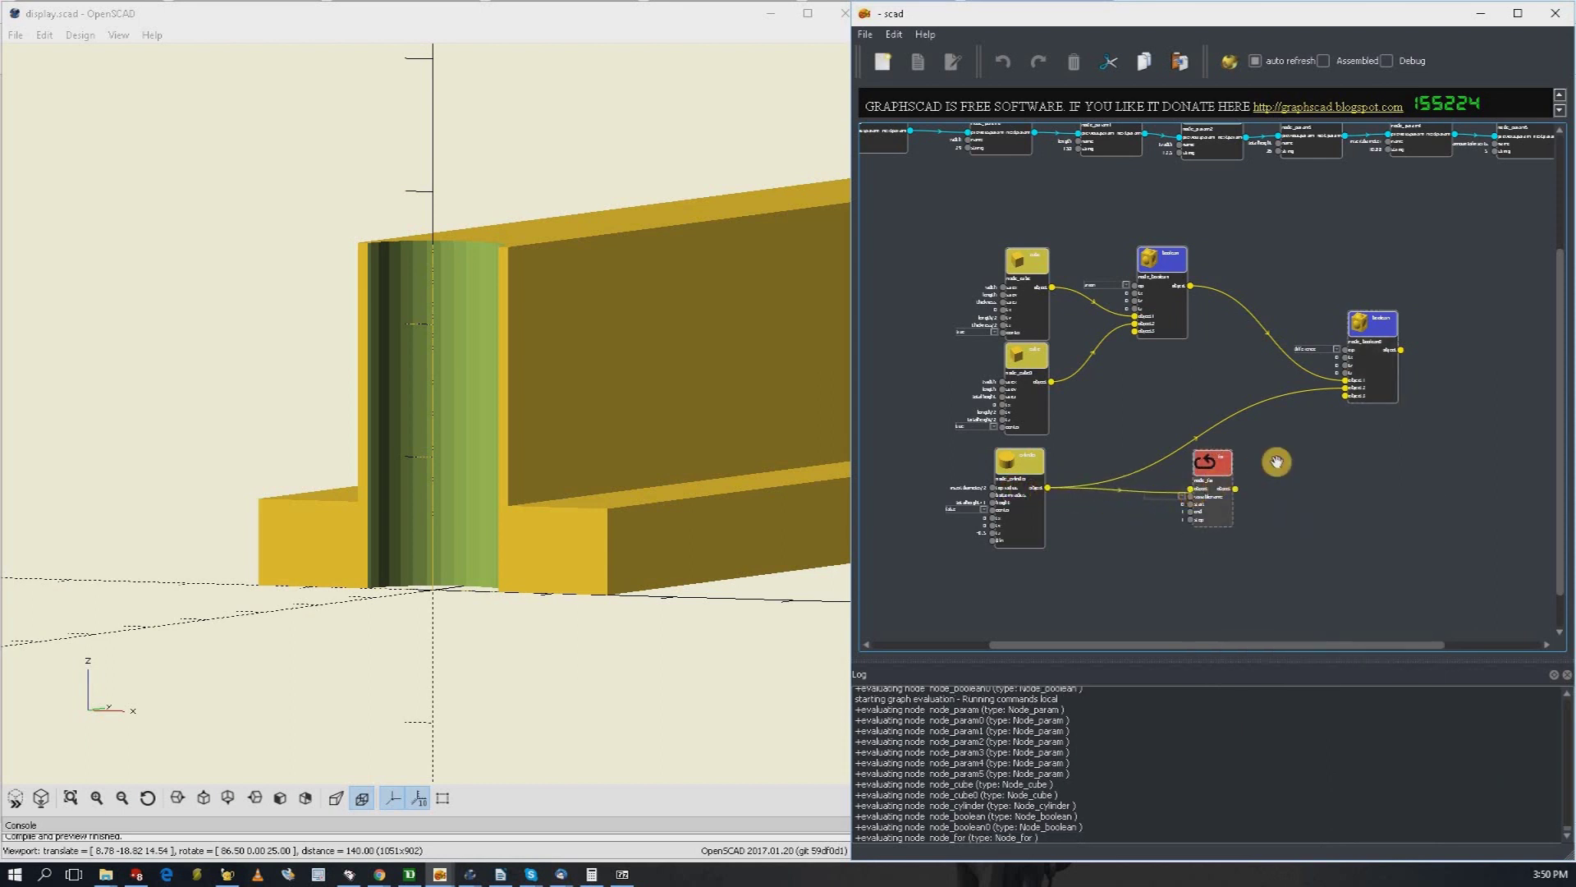
drag(1050, 489, 1346, 386)
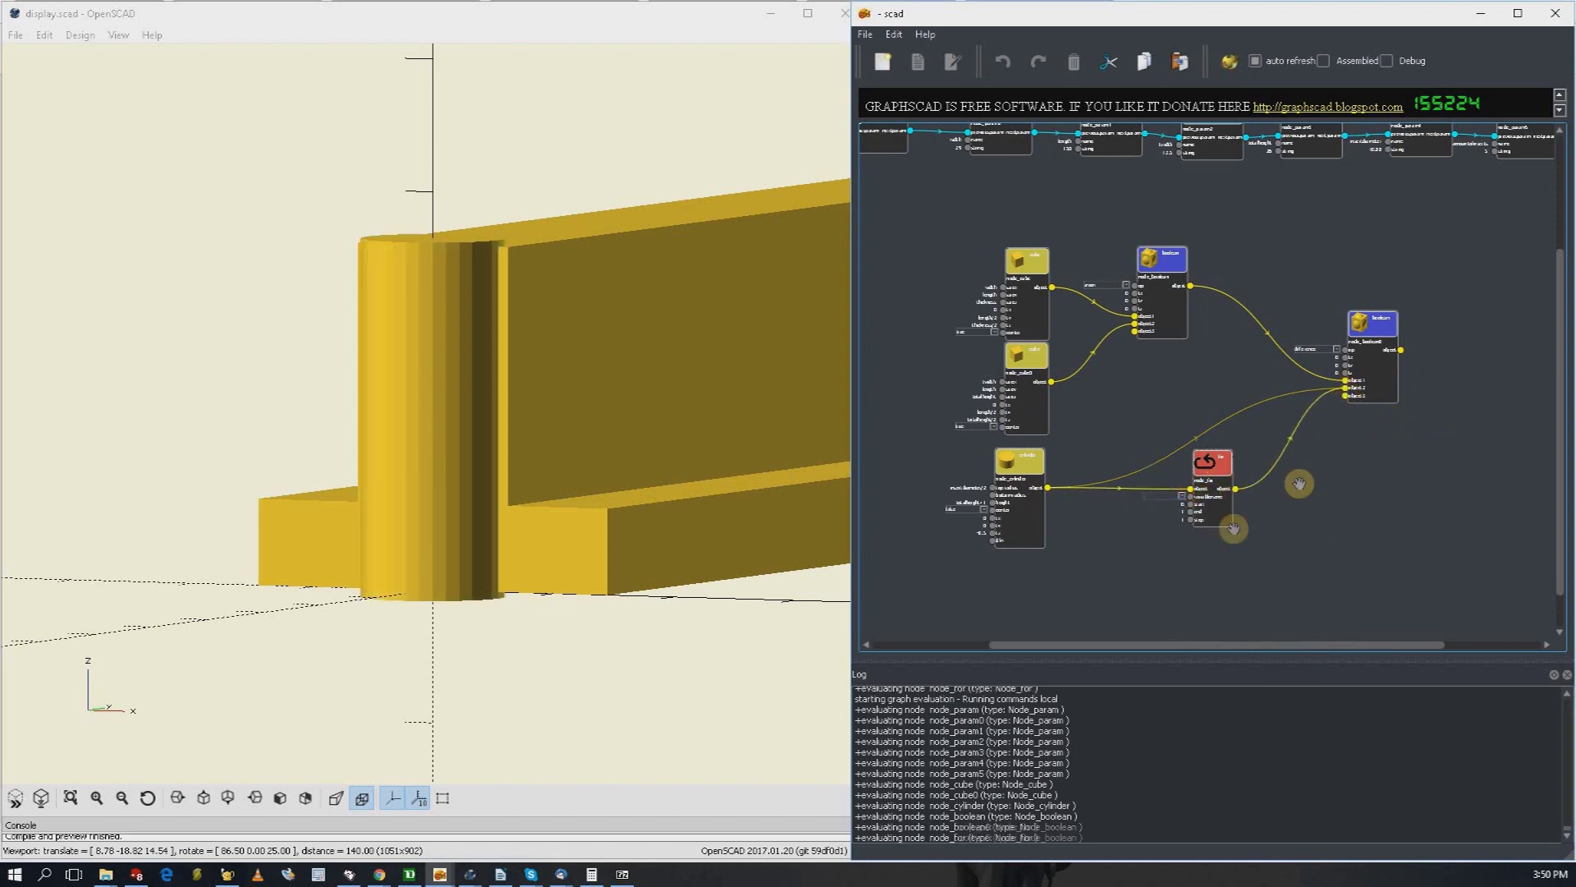
Step: Set the for node's variablename to i
scroll(1192, 526, up, 4)
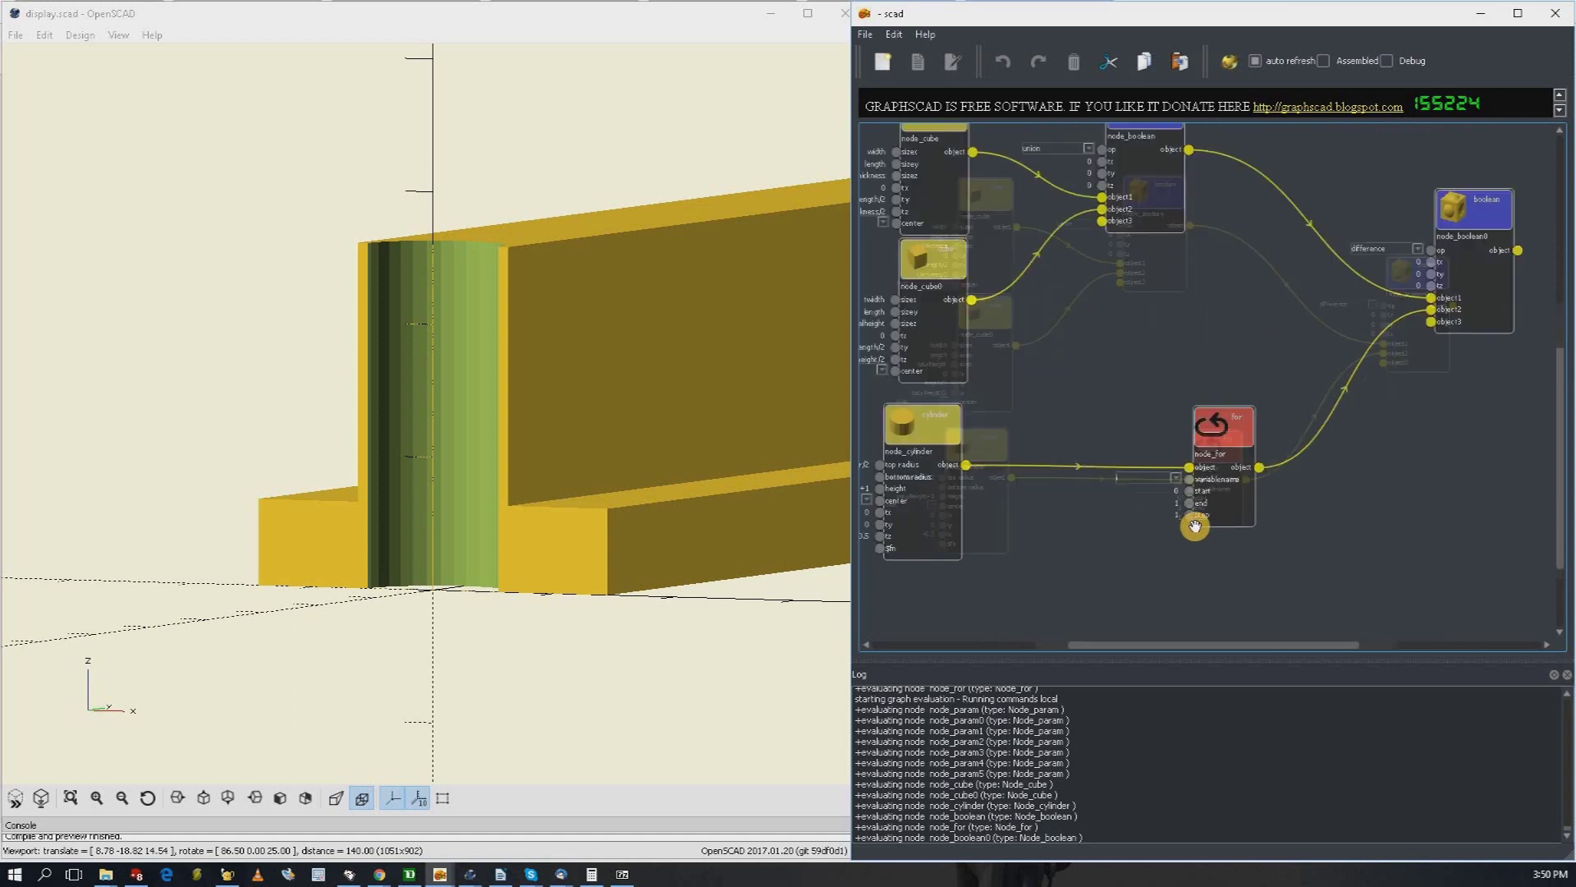
scroll(1068, 528, down, 5)
scroll(1058, 530, up, 3)
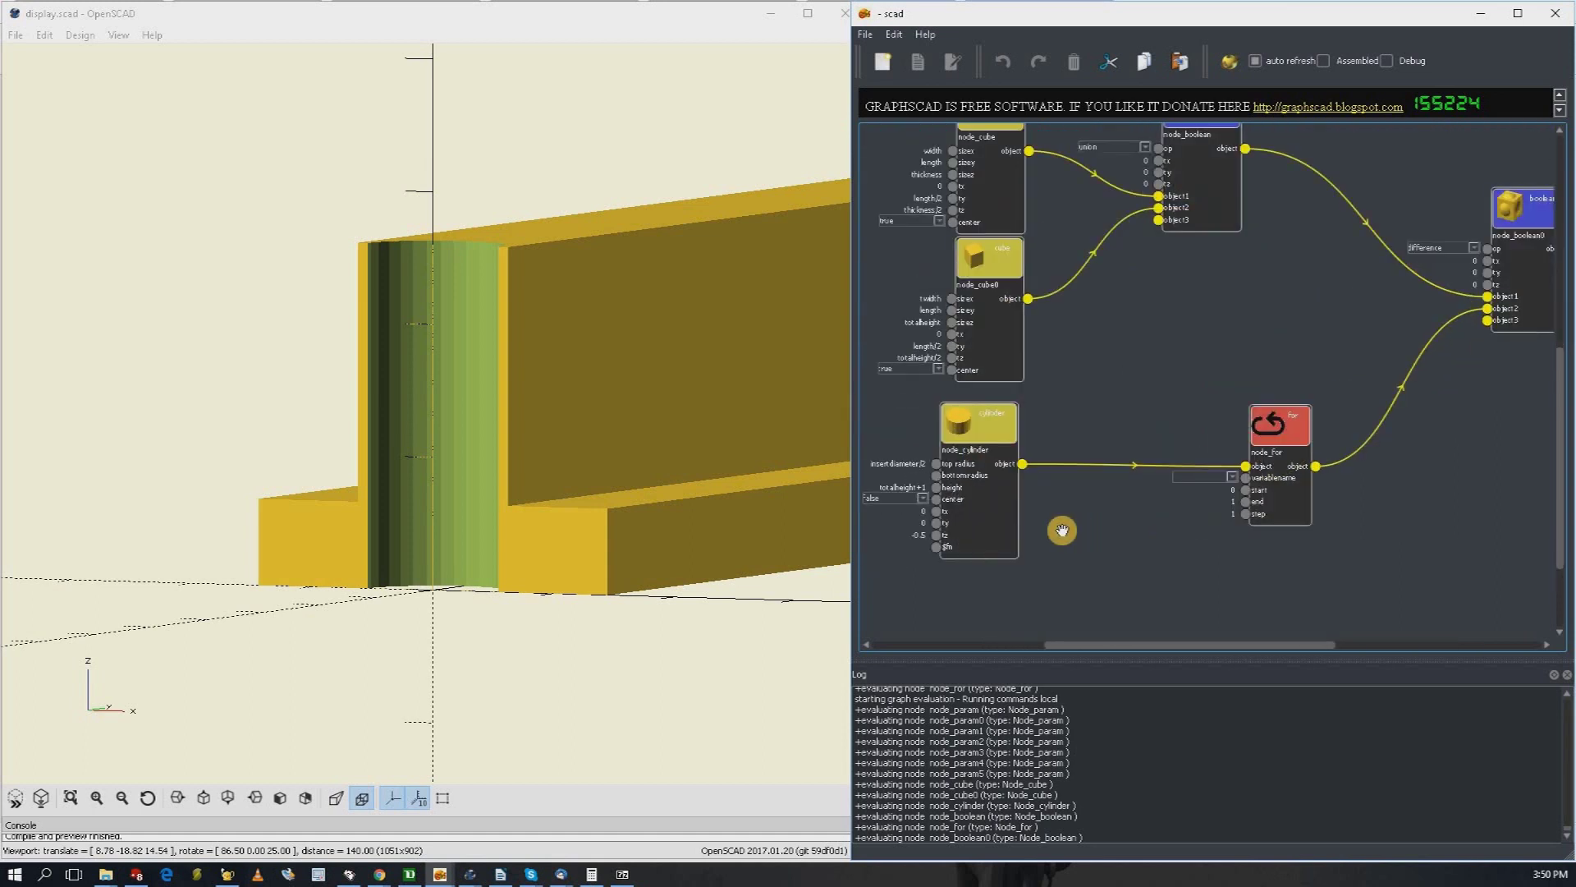
click(1229, 476)
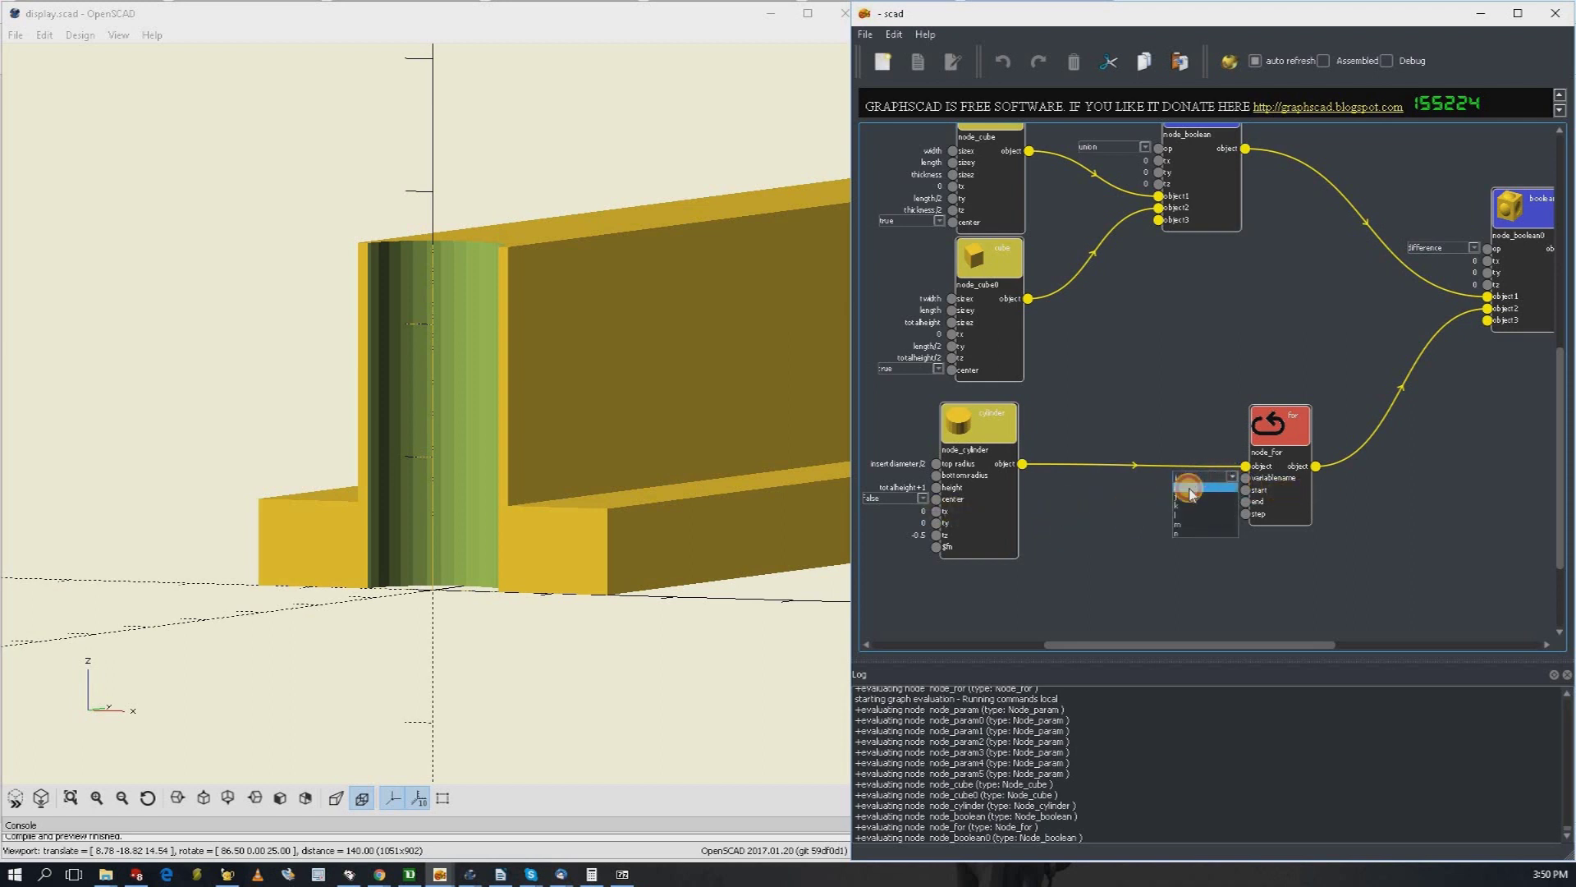
click(1190, 489)
Step: Set the cylinder node's ty to i
scroll(1182, 485, up, 2)
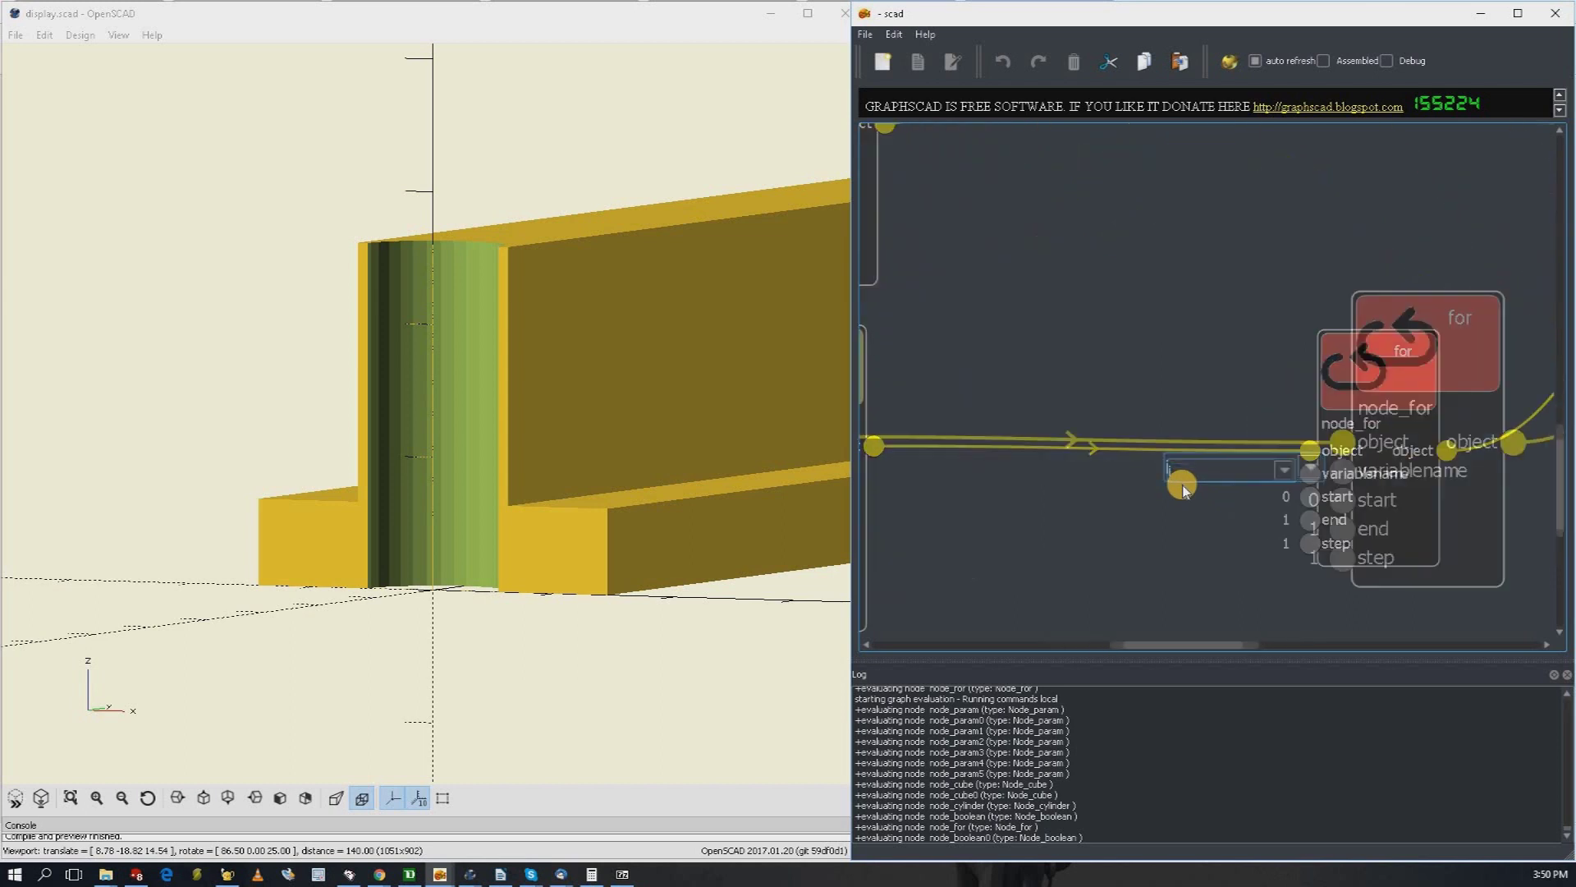
scroll(1182, 485, up, 4)
scroll(1182, 484, down, 5)
scroll(911, 527, up, 4)
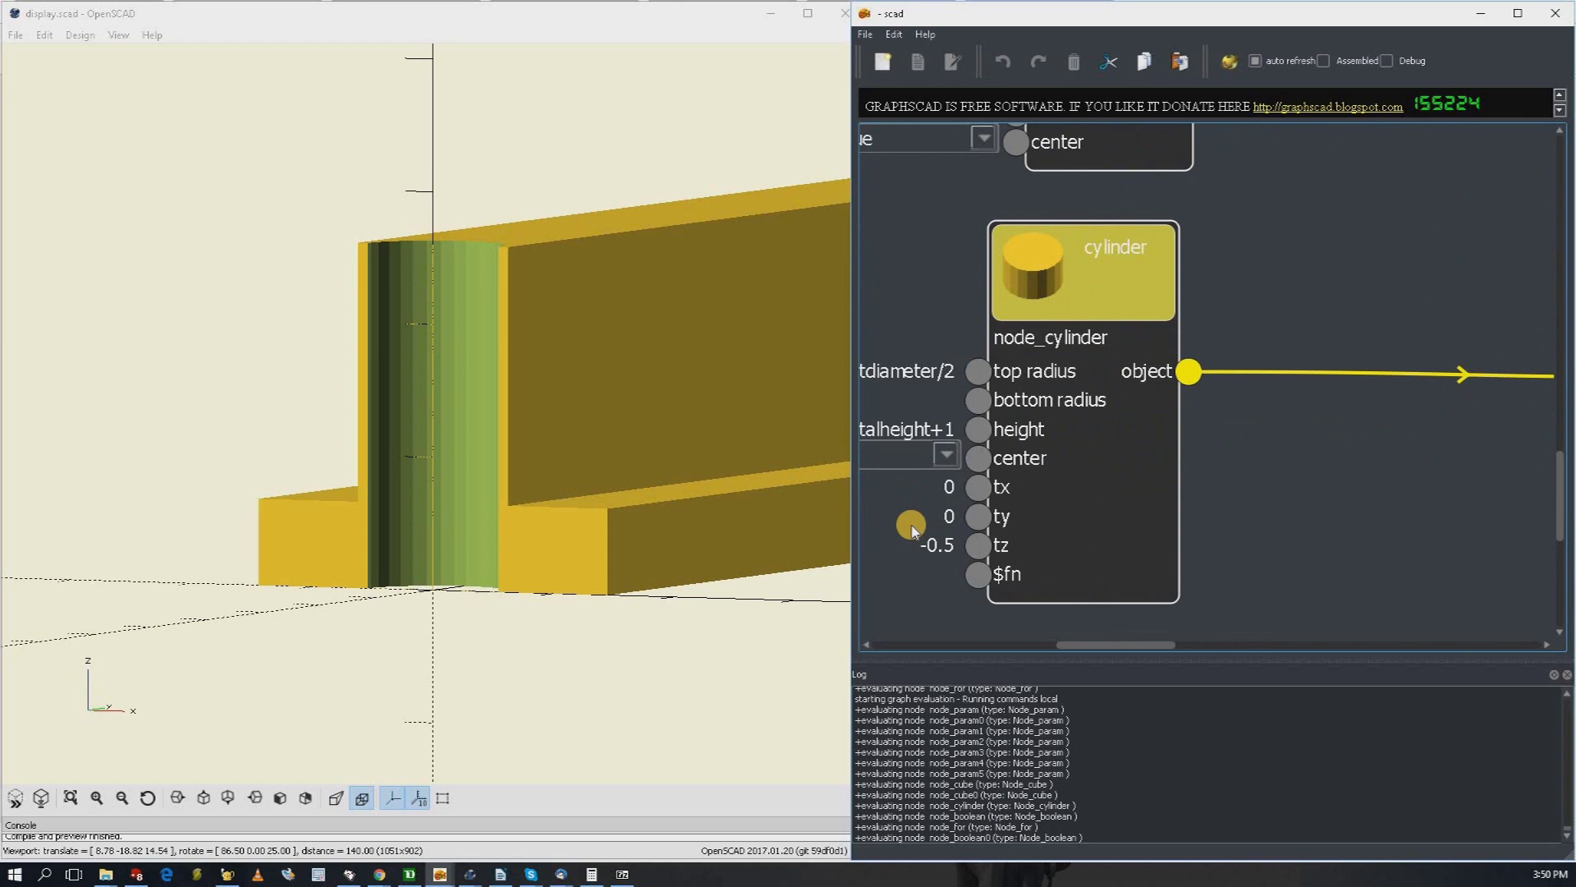
click(955, 517)
text(i)
click(1307, 528)
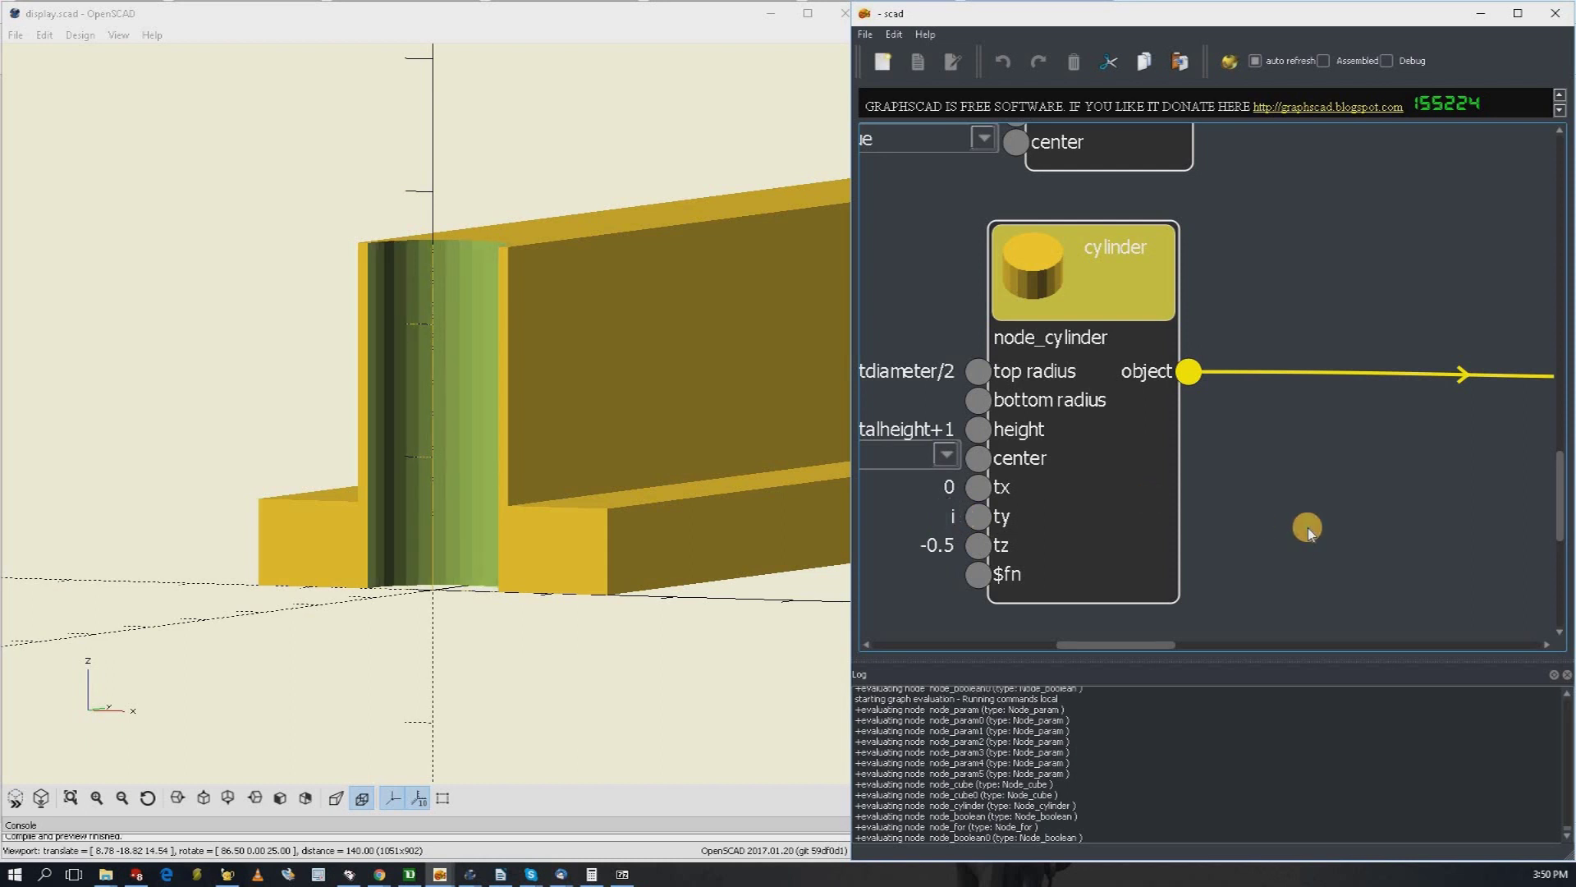
Step: Set the for node's start to (length/2)/amountofinserts
scroll(1425, 545, down, 5)
scroll(1441, 544, up, 2)
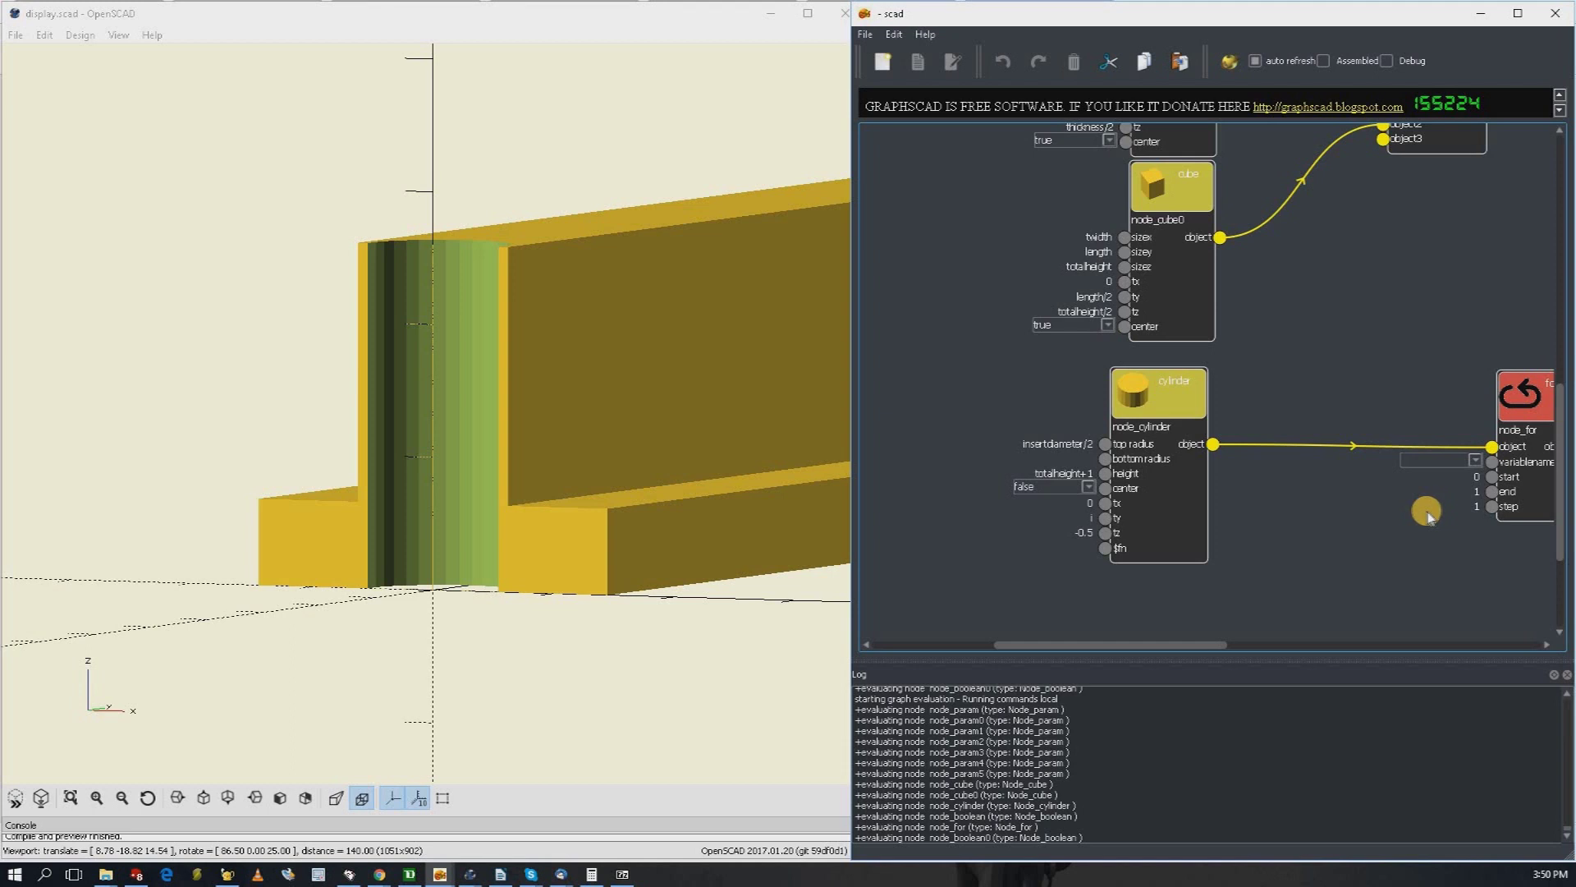
scroll(1446, 506, up, 1)
middle_drag(1250, 483, 990, 451)
click(1225, 445)
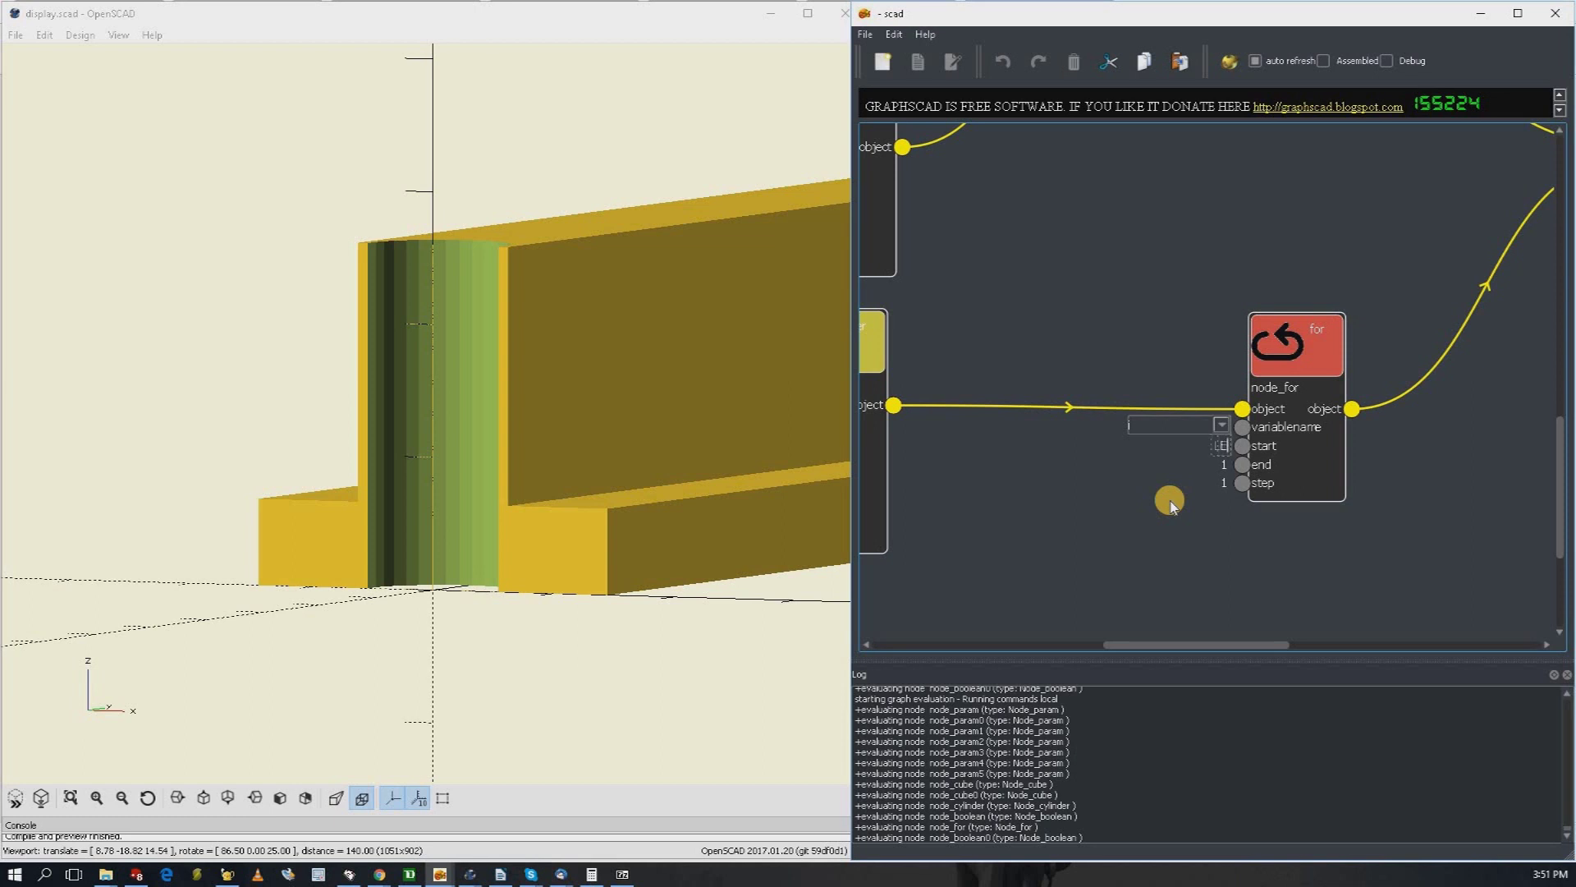
text(h/2))
text(/amountofinserts)
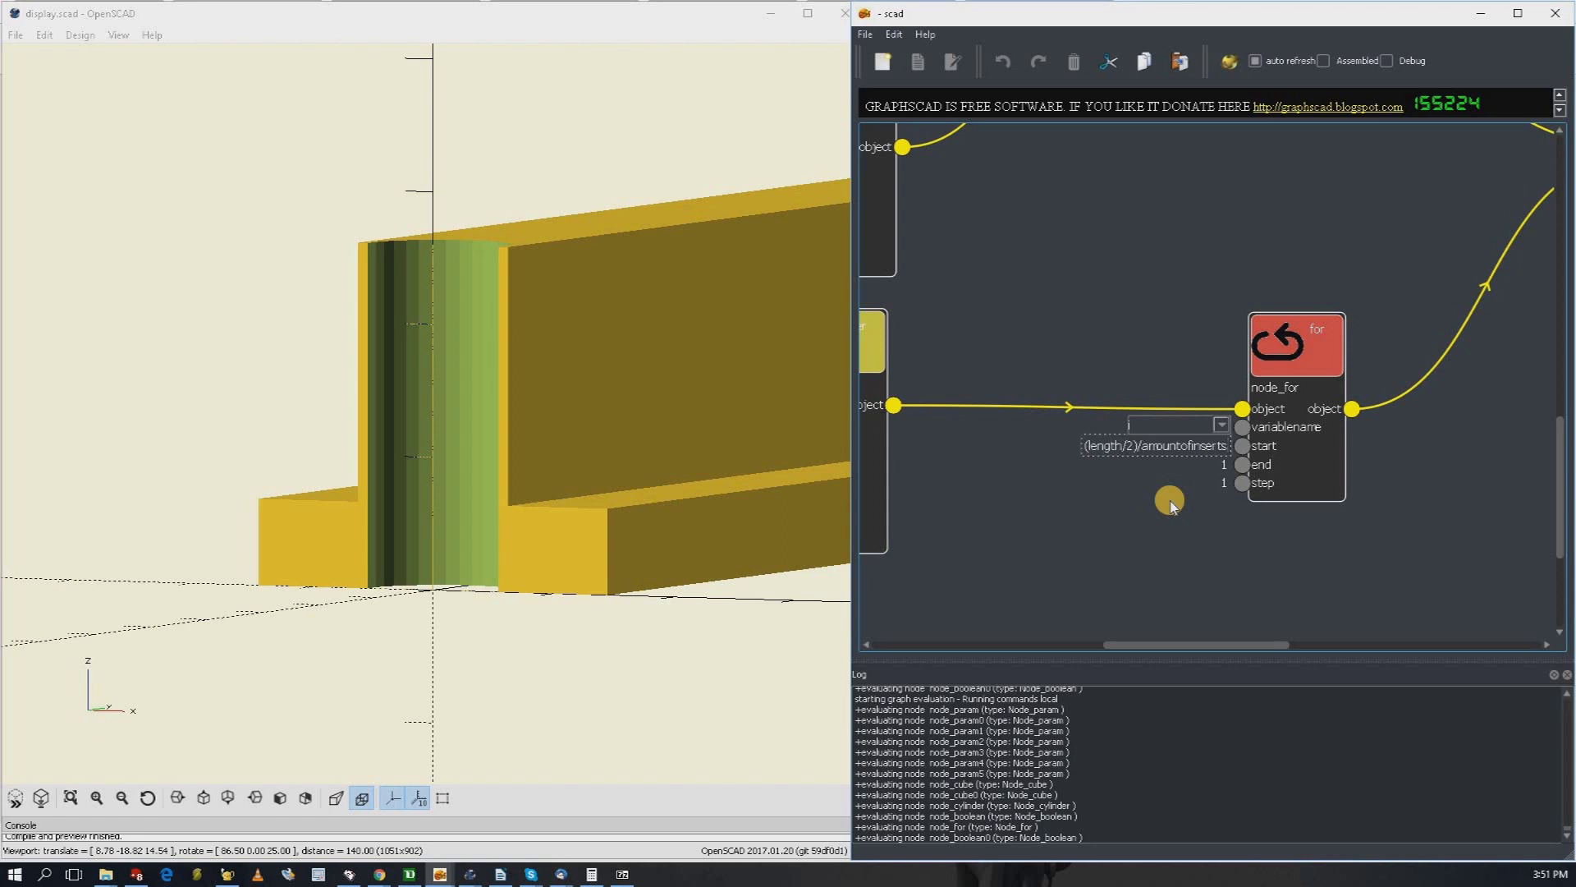
click(1226, 463)
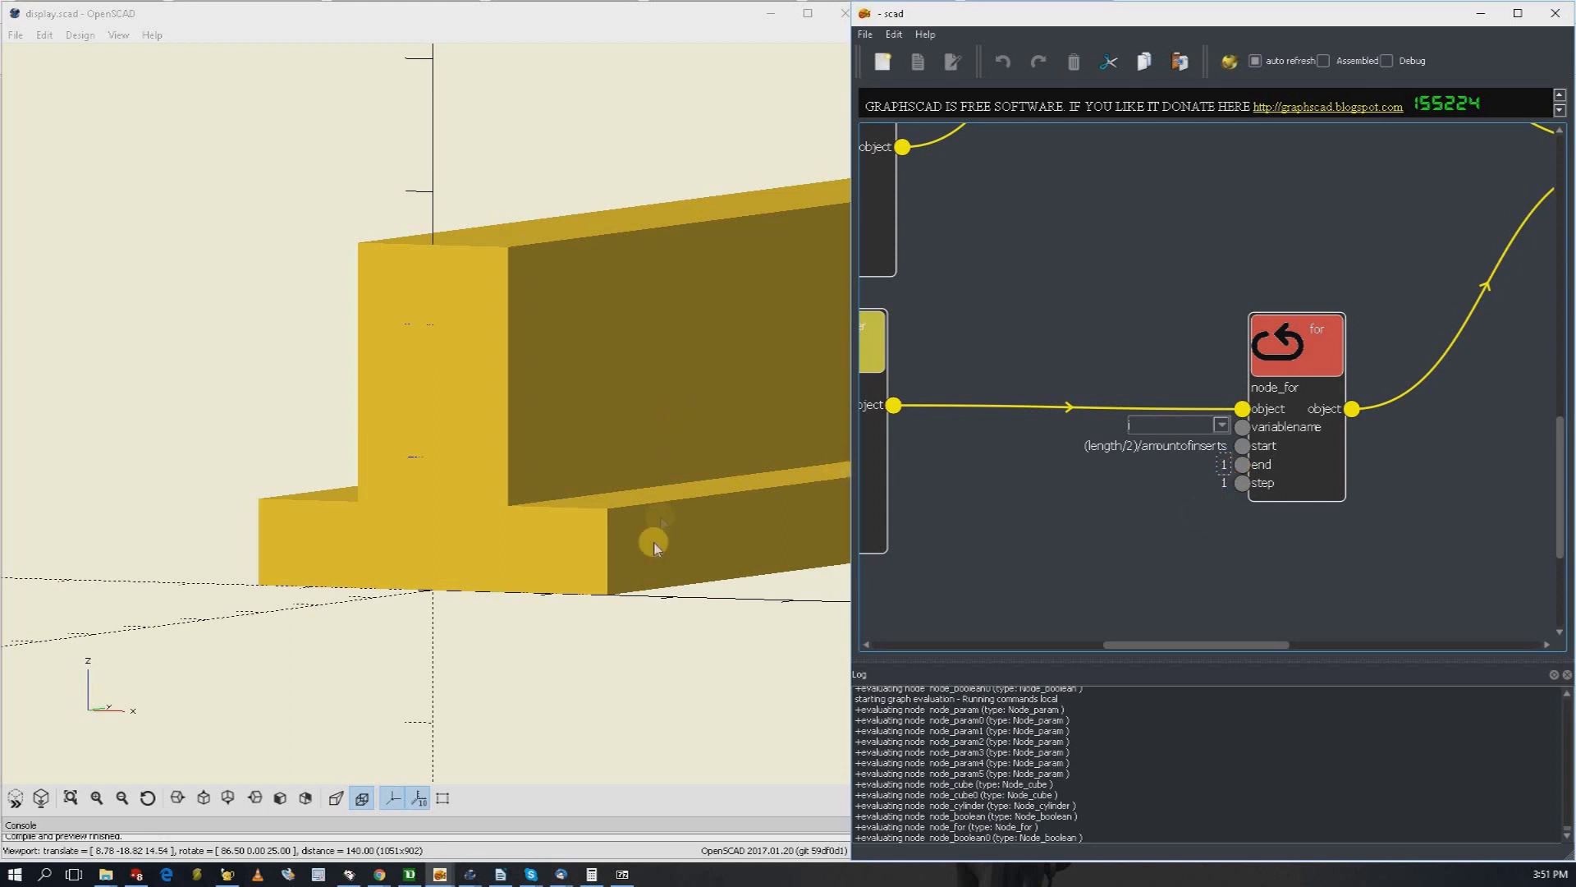
Step: Set the for node's end to length and inspect the cut along the bar in the OpenSCAD preview
drag(731, 605, 687, 582)
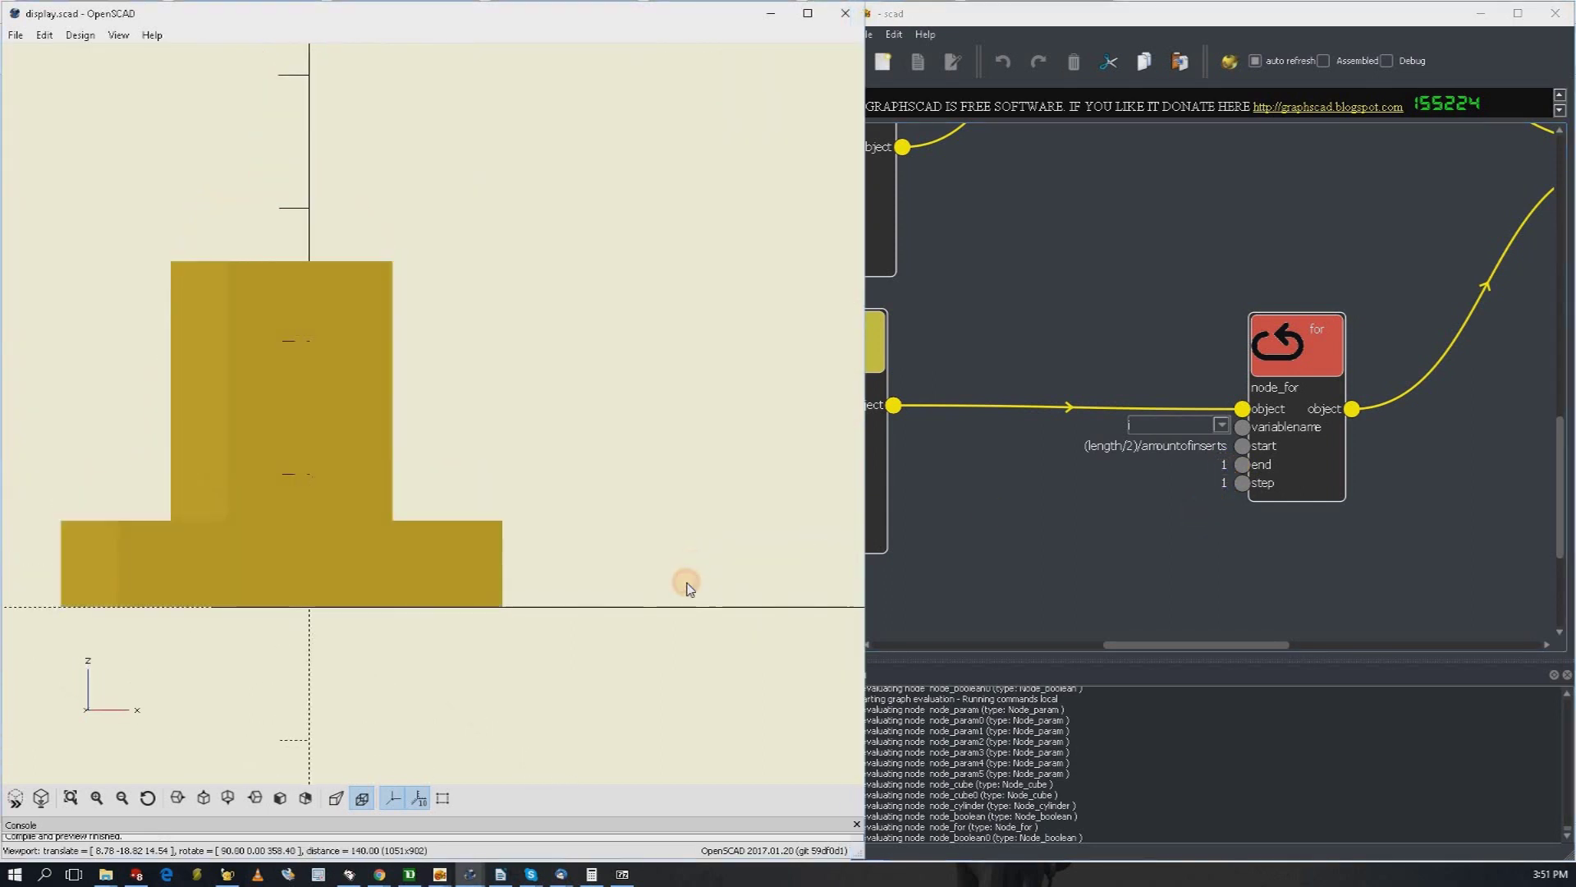
scroll(637, 440, down, 6)
drag(636, 408, 637, 415)
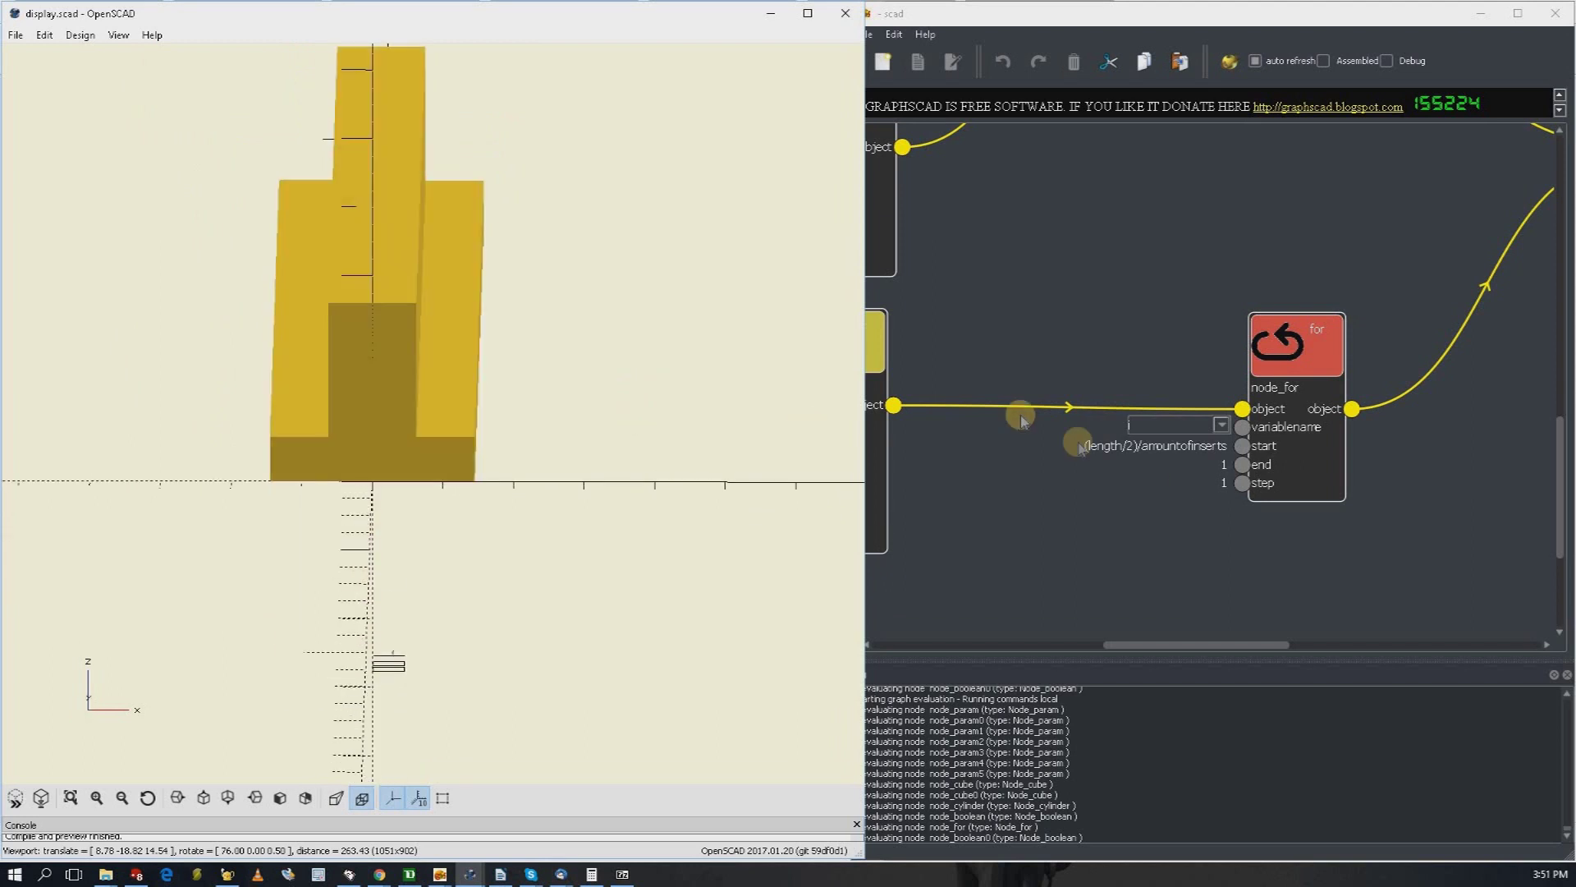
click(1227, 466)
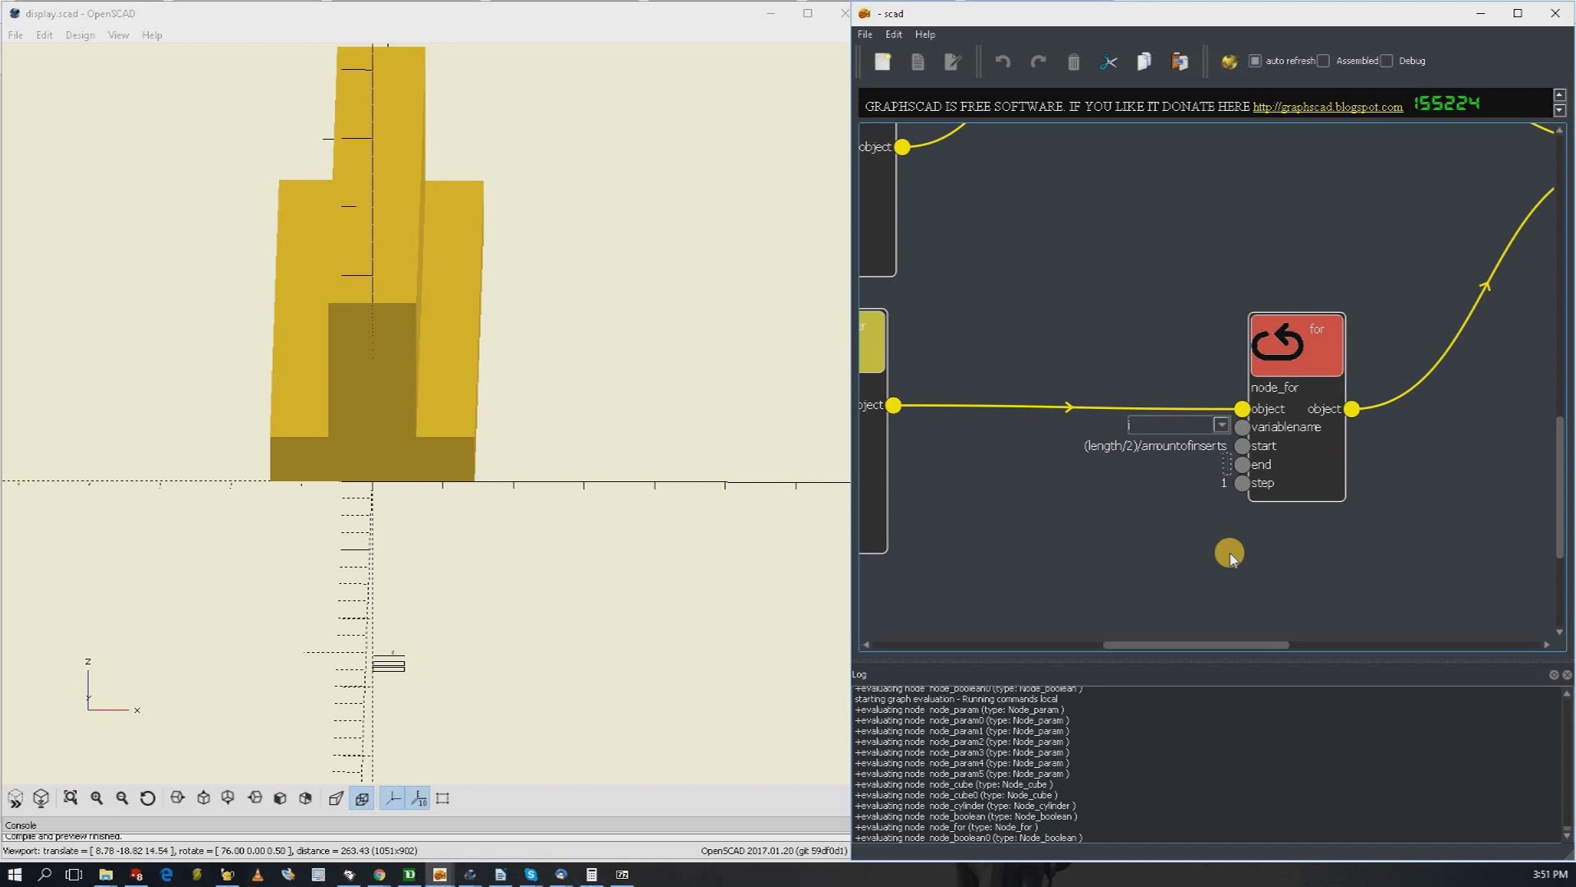
text(gth)
key(Return)
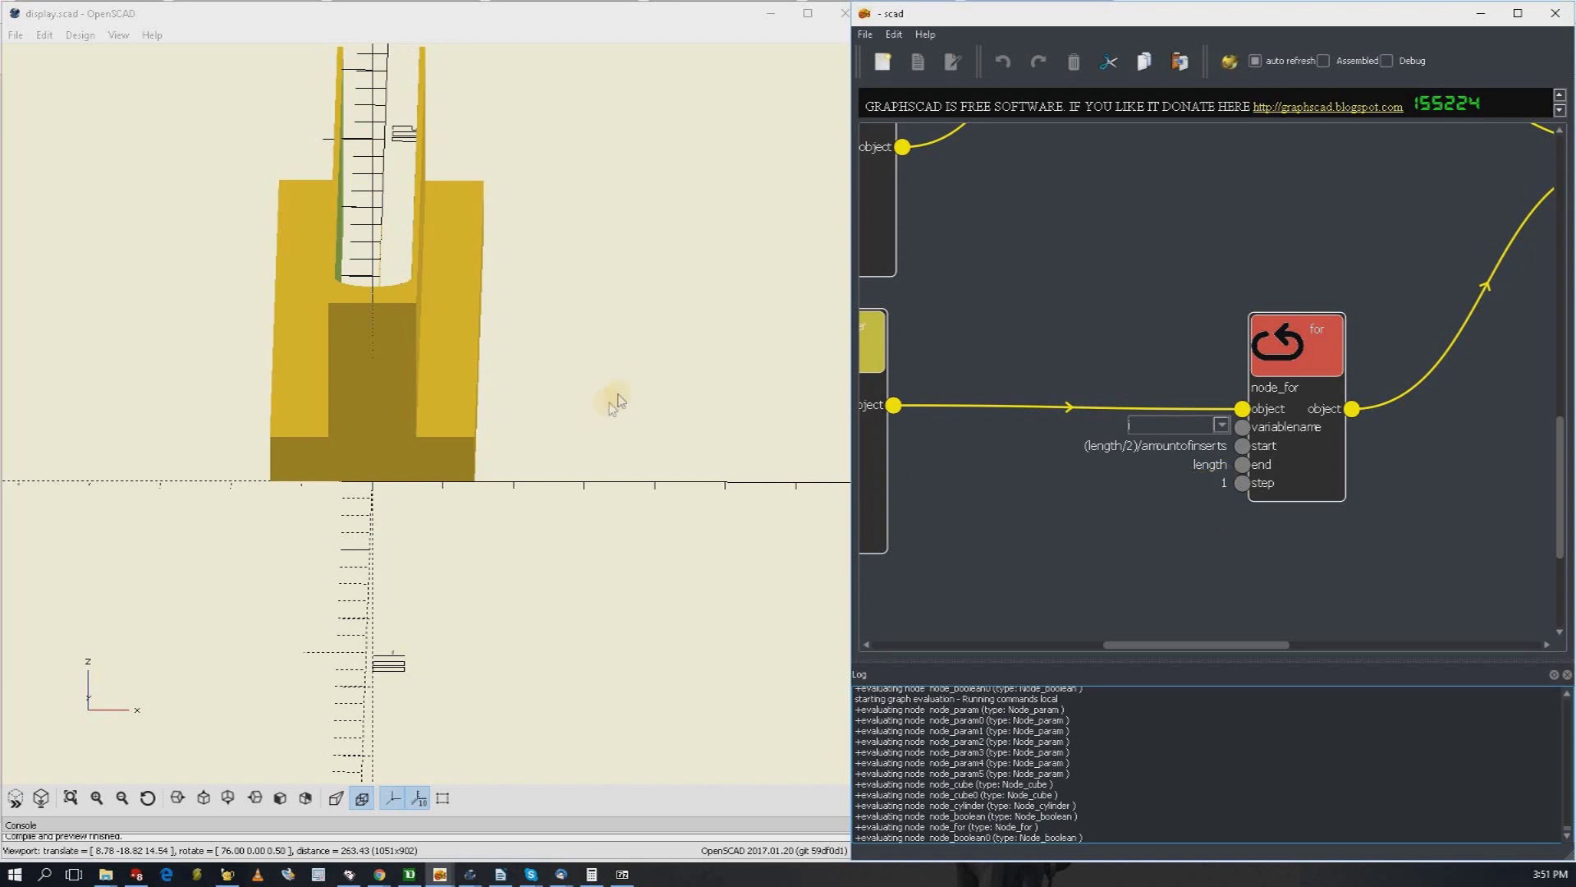
drag(633, 370, 433, 329)
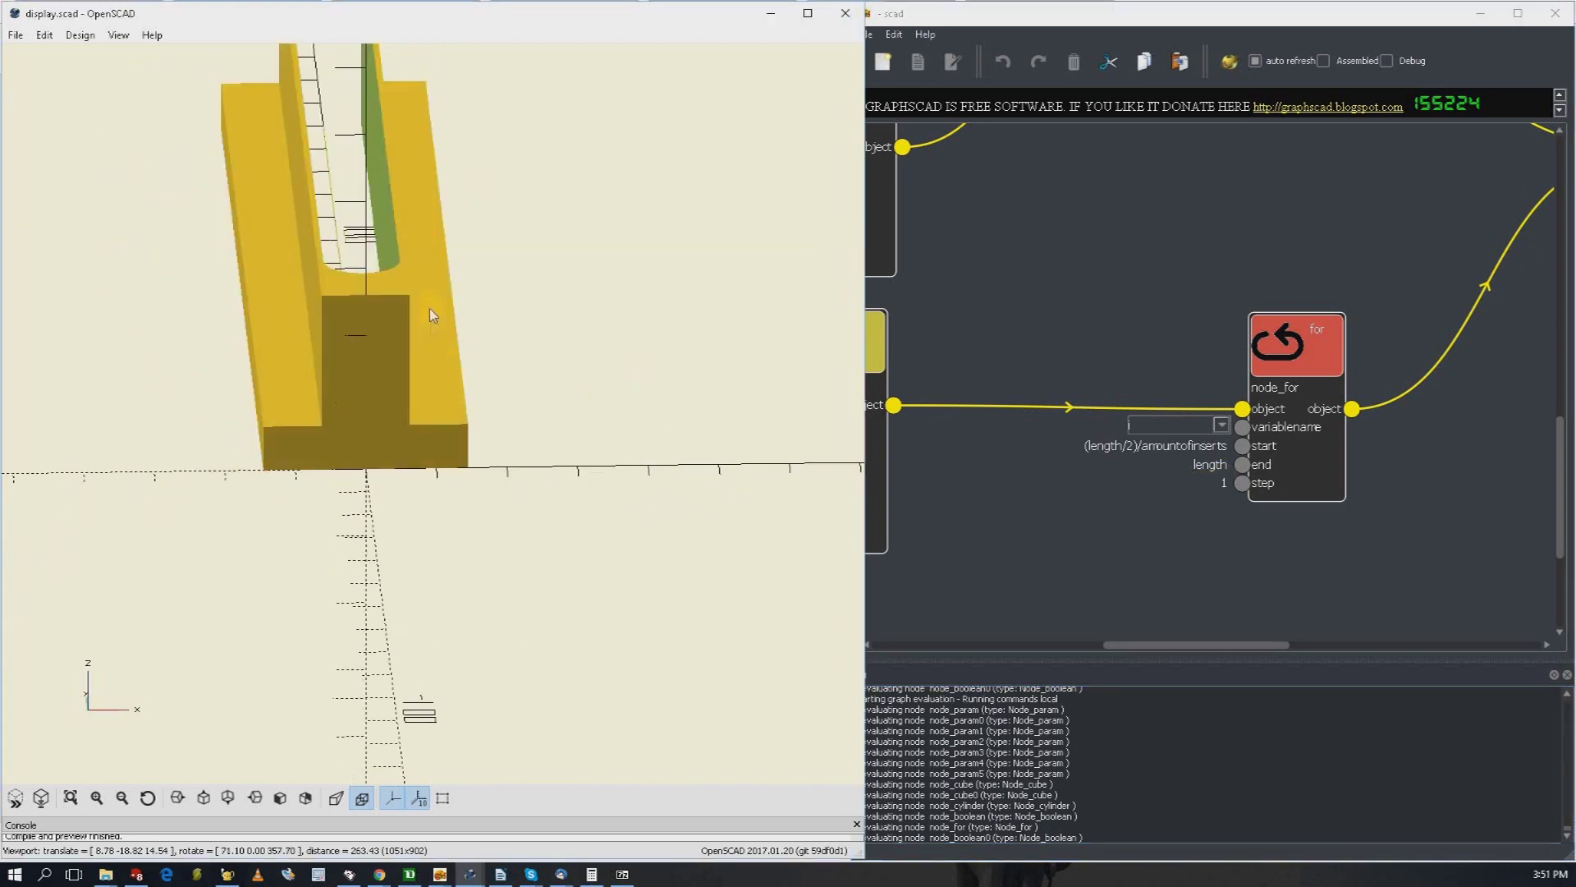
Step: Set the for node's step to lenght/amountofinserts
click(1223, 483)
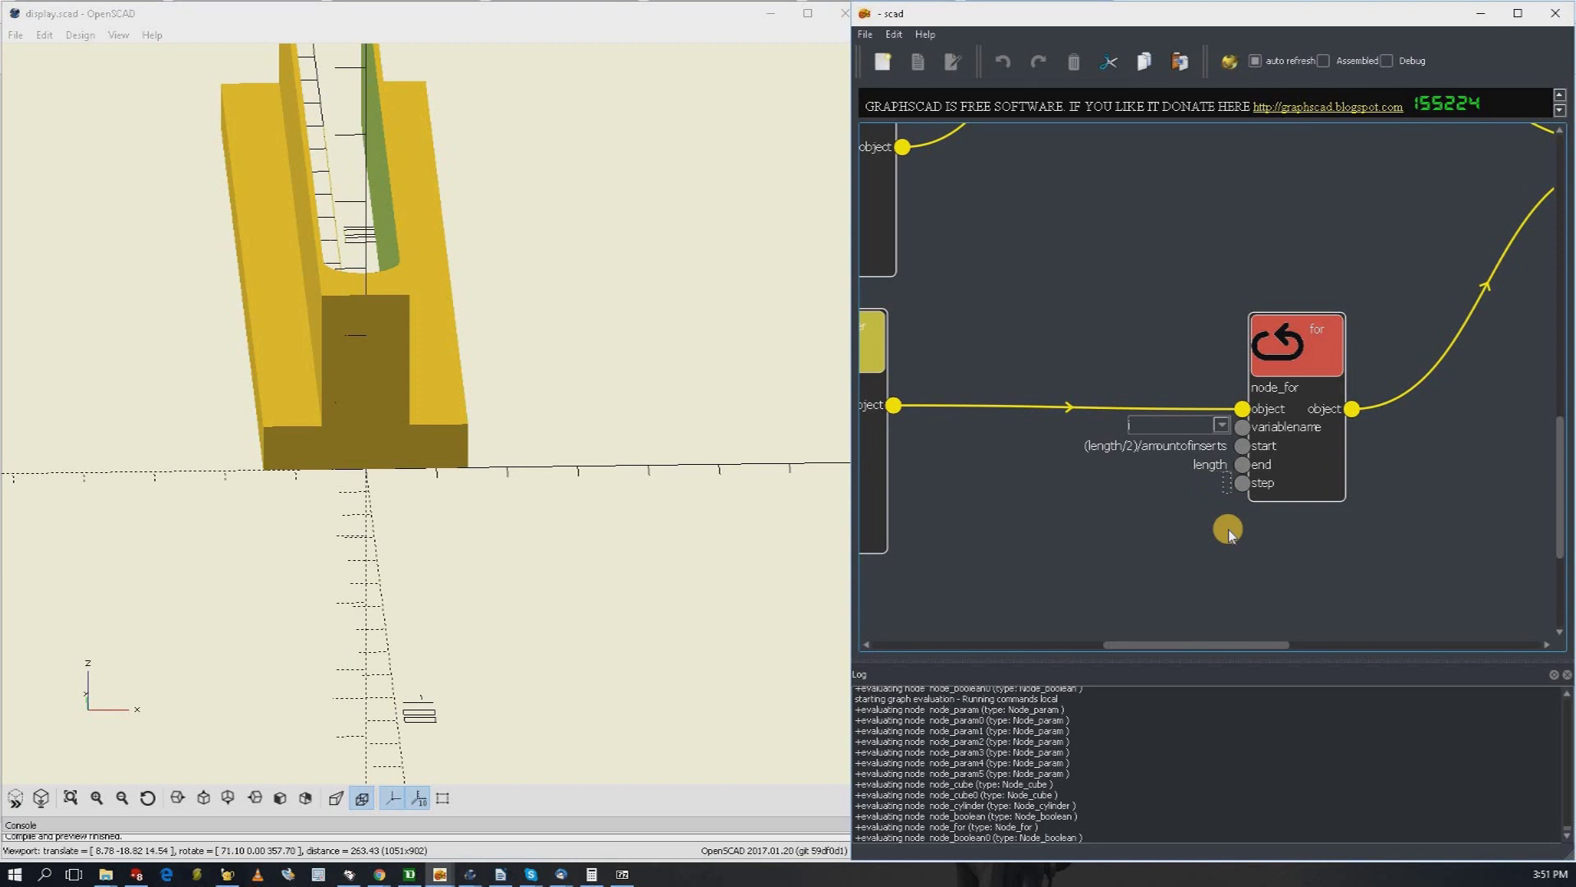
text(lenght/amountofinserts)
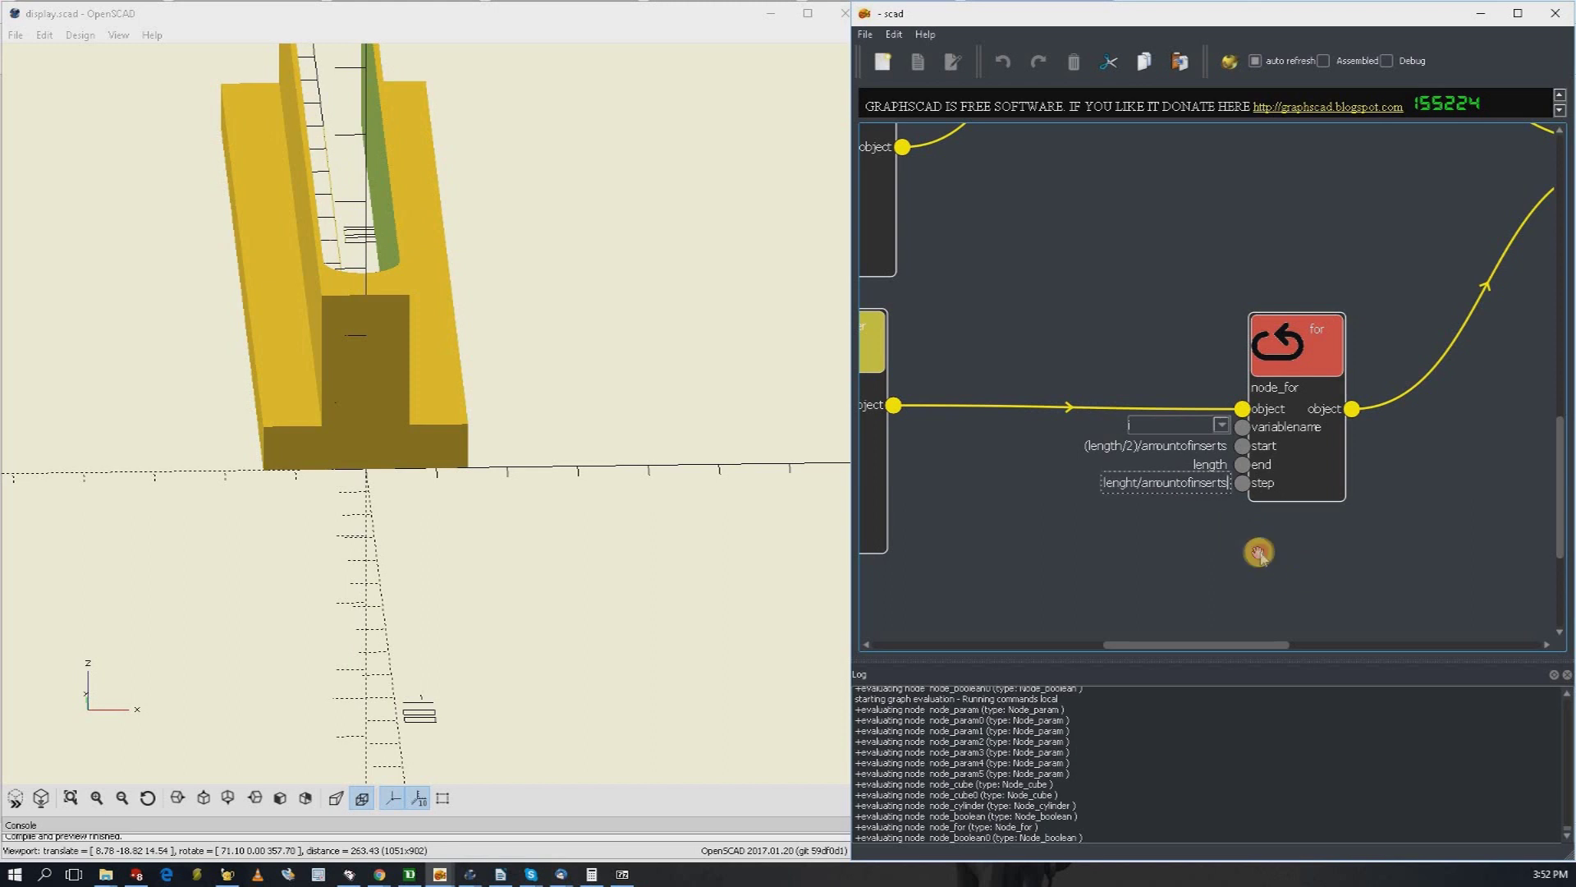
click(1246, 552)
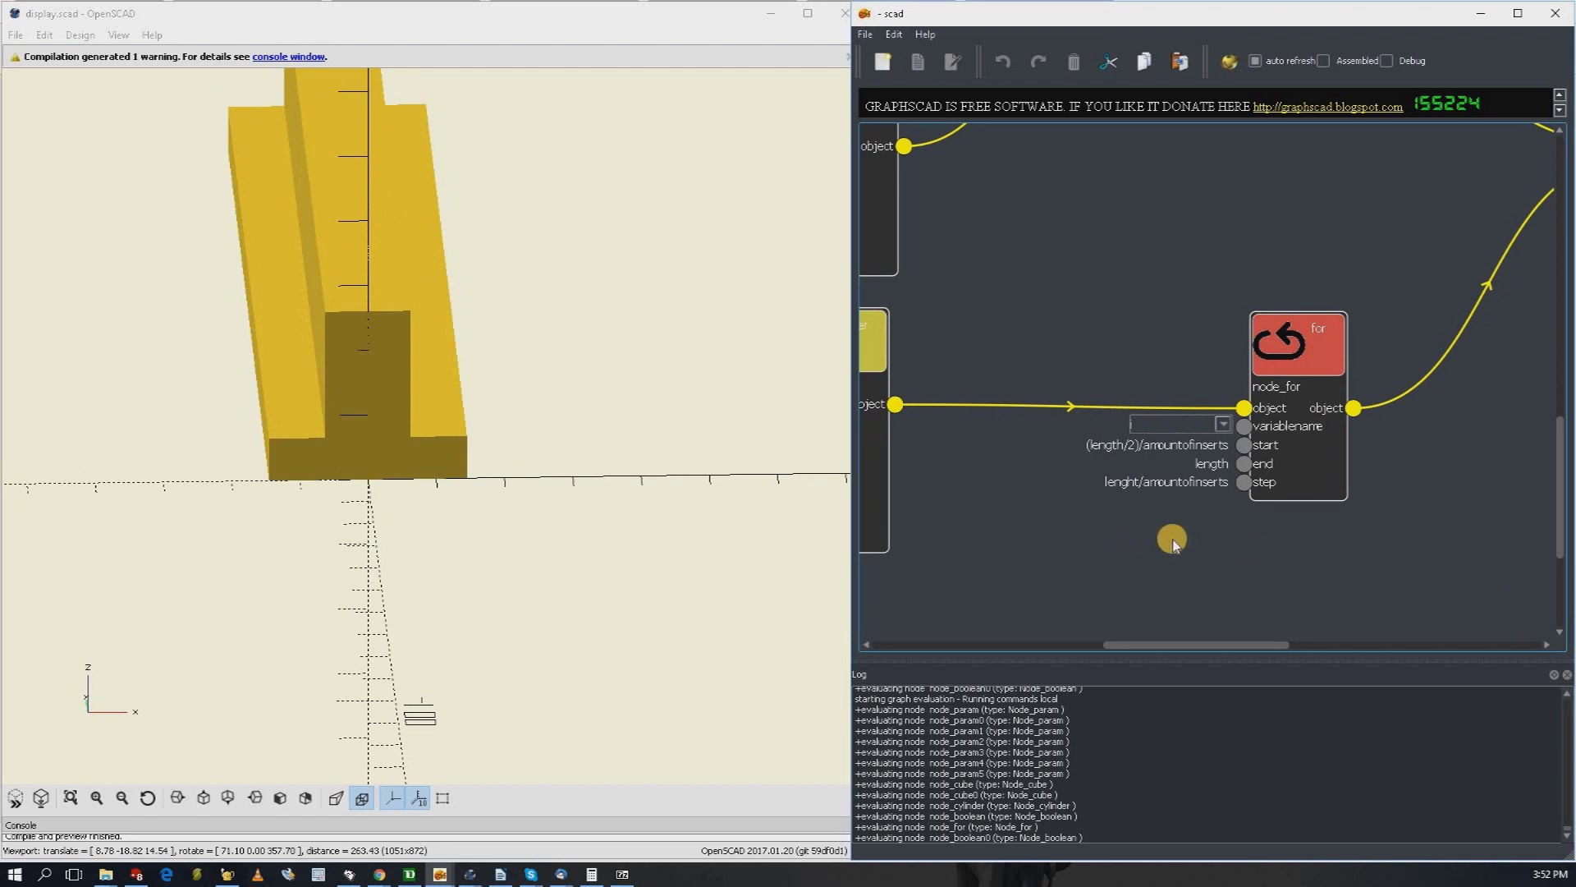
Step: Check the for node's start, end and step expressions against the names defined in the parameter nodes
scroll(1179, 534, up, 2)
scroll(1179, 534, up, 2)
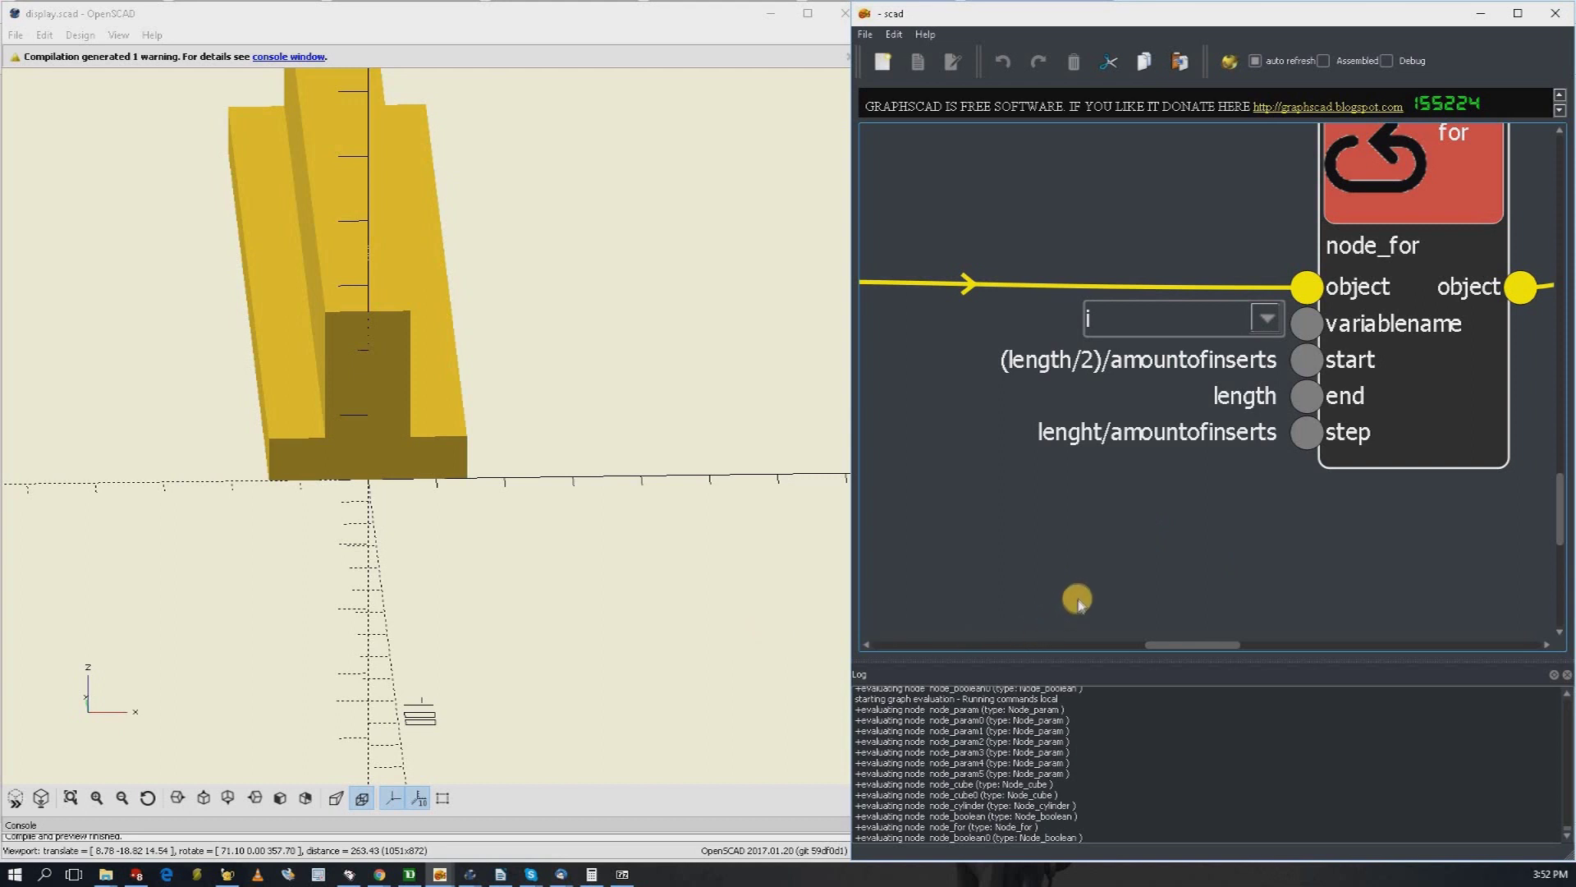
scroll(1096, 580, down, 5)
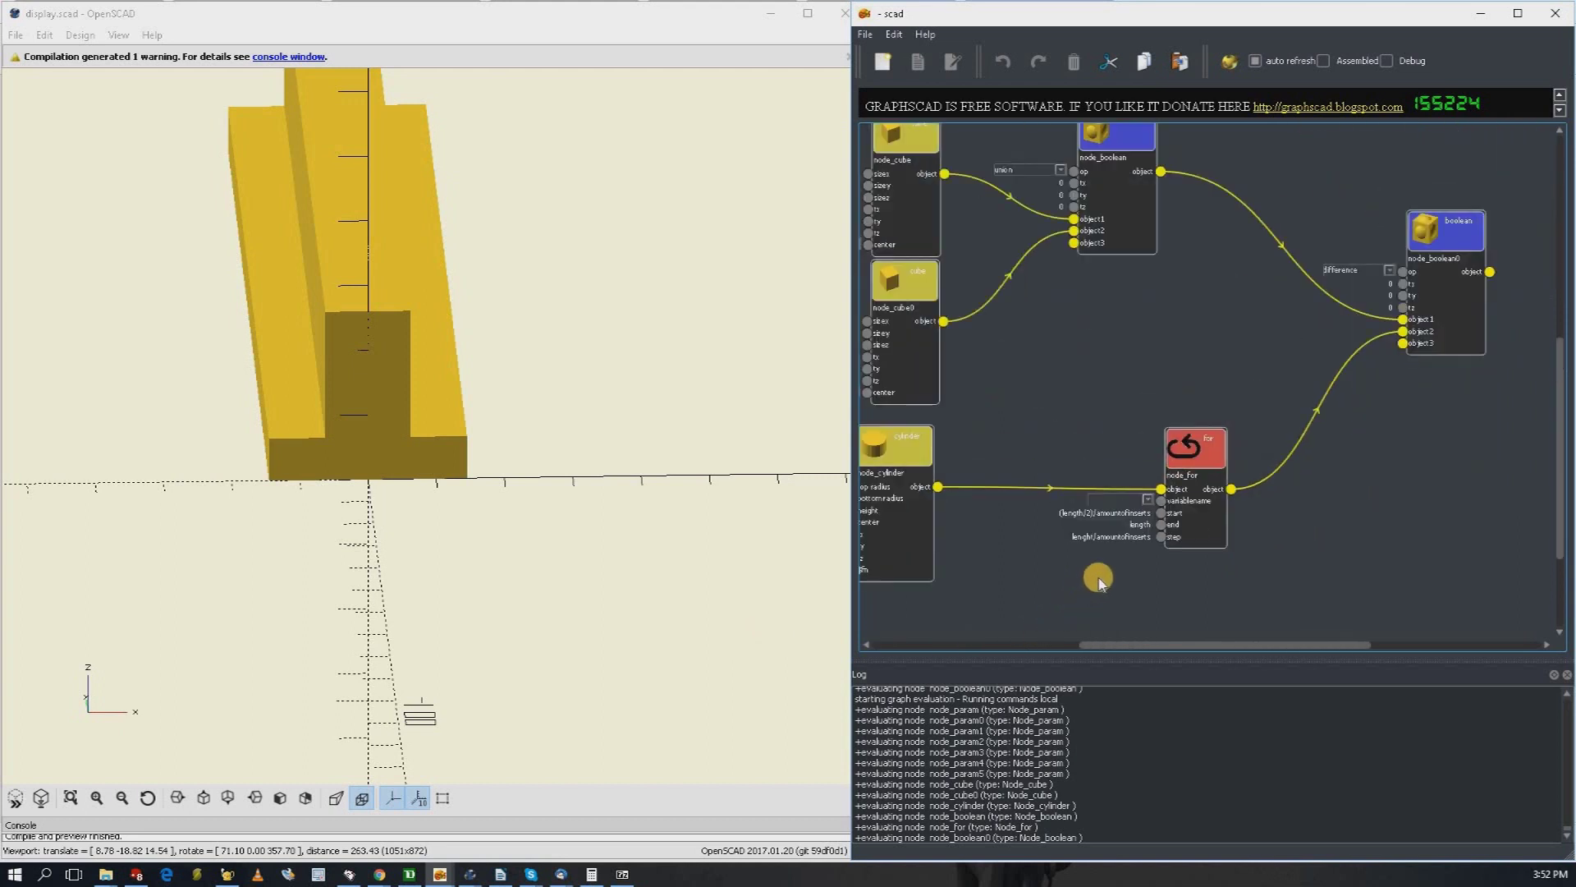
scroll(1098, 579, up, 5)
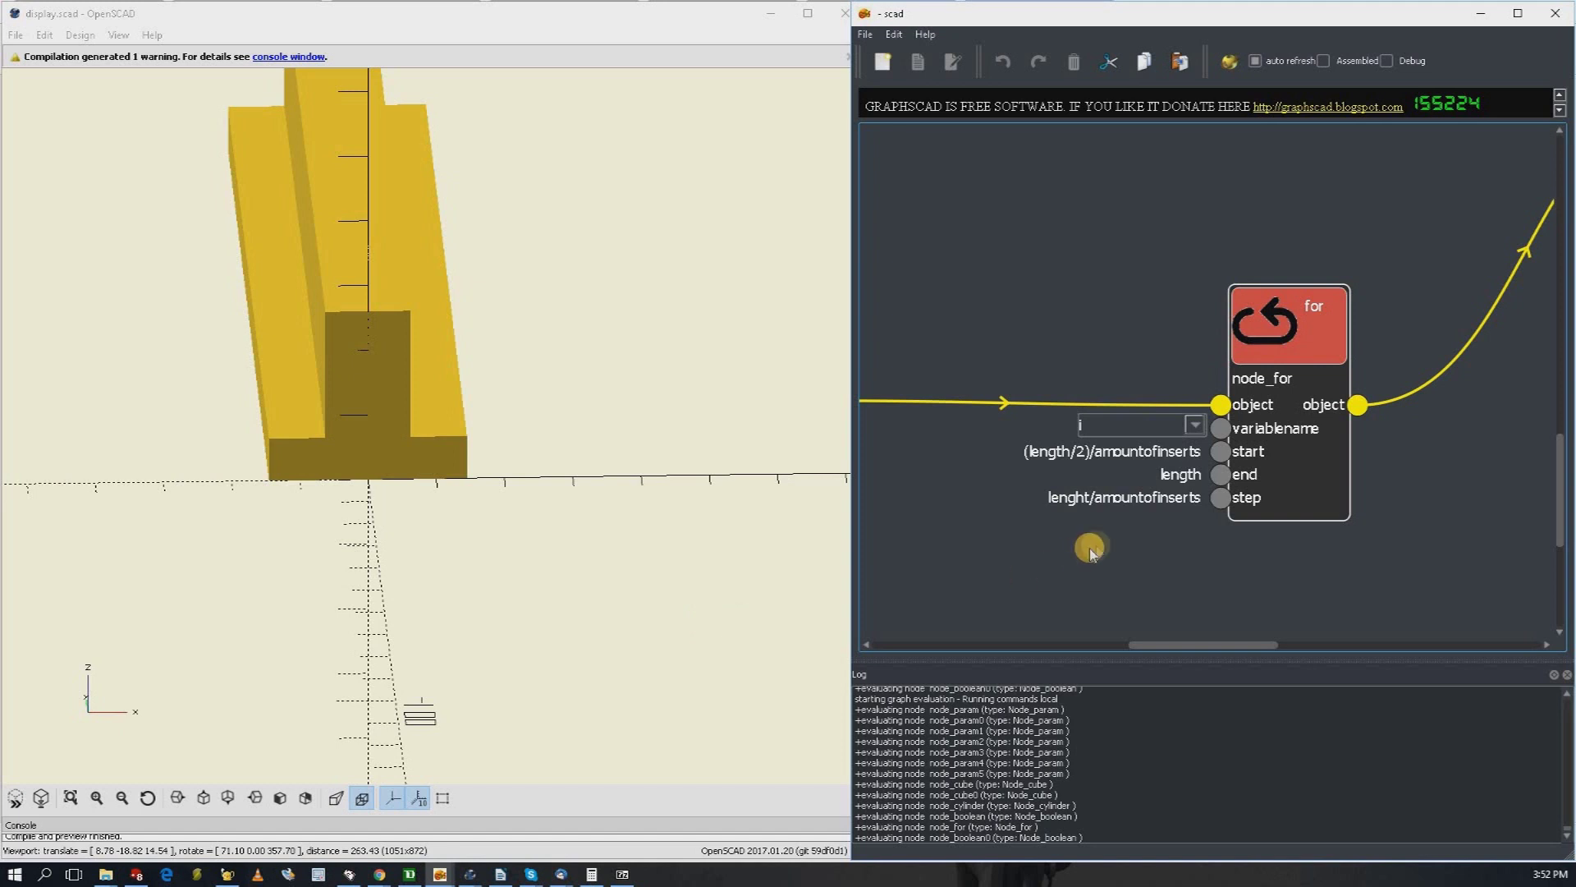
scroll(1090, 549, down, 6)
scroll(1336, 300, up, 4)
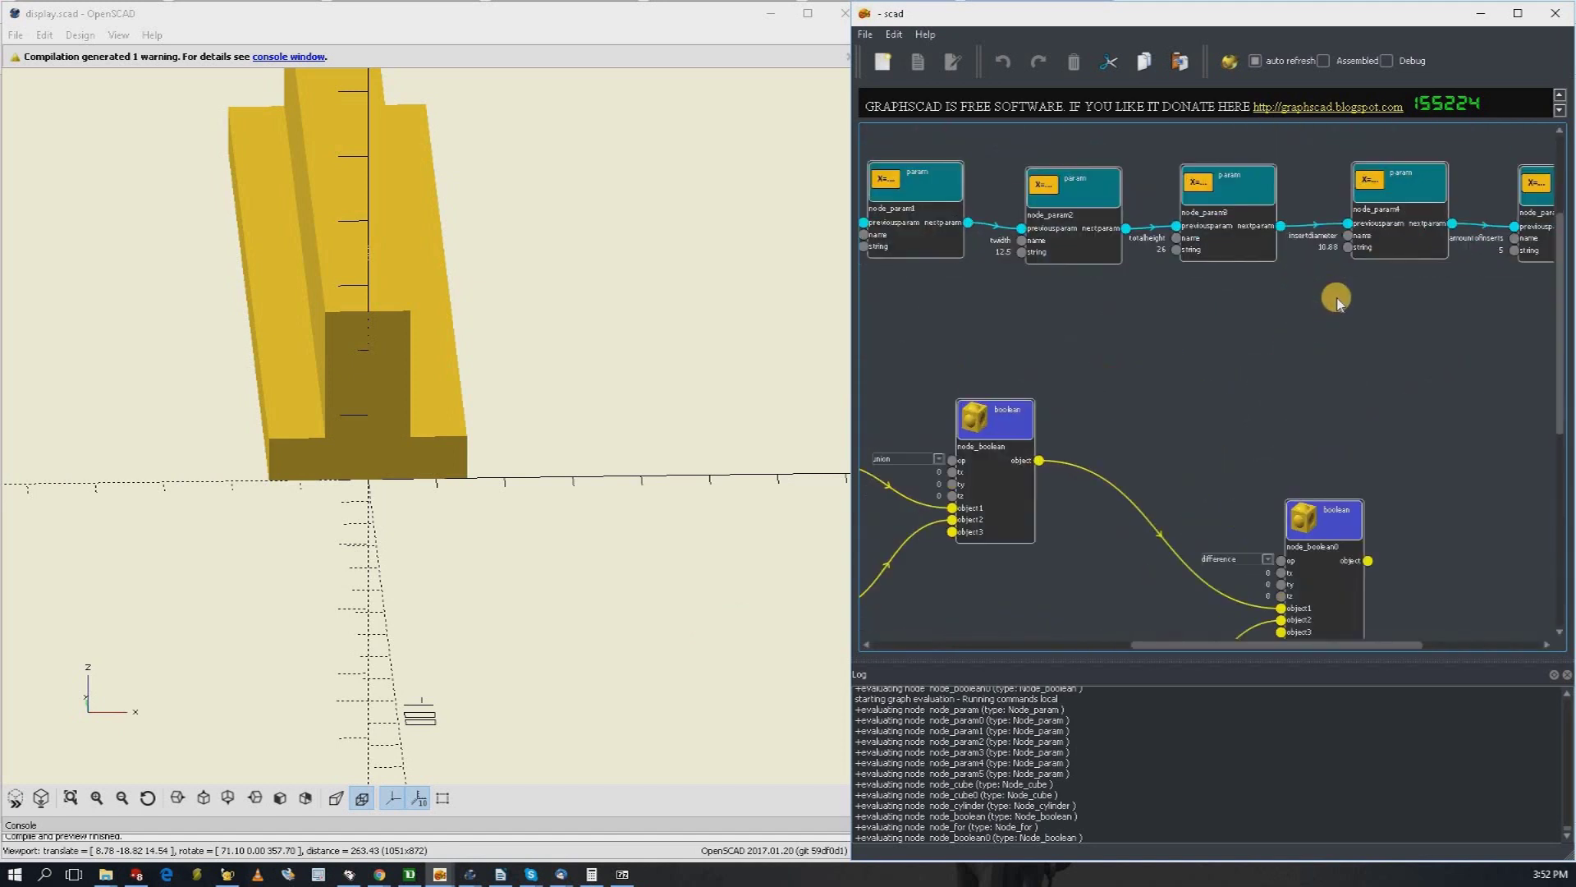
scroll(1337, 300, up, 2)
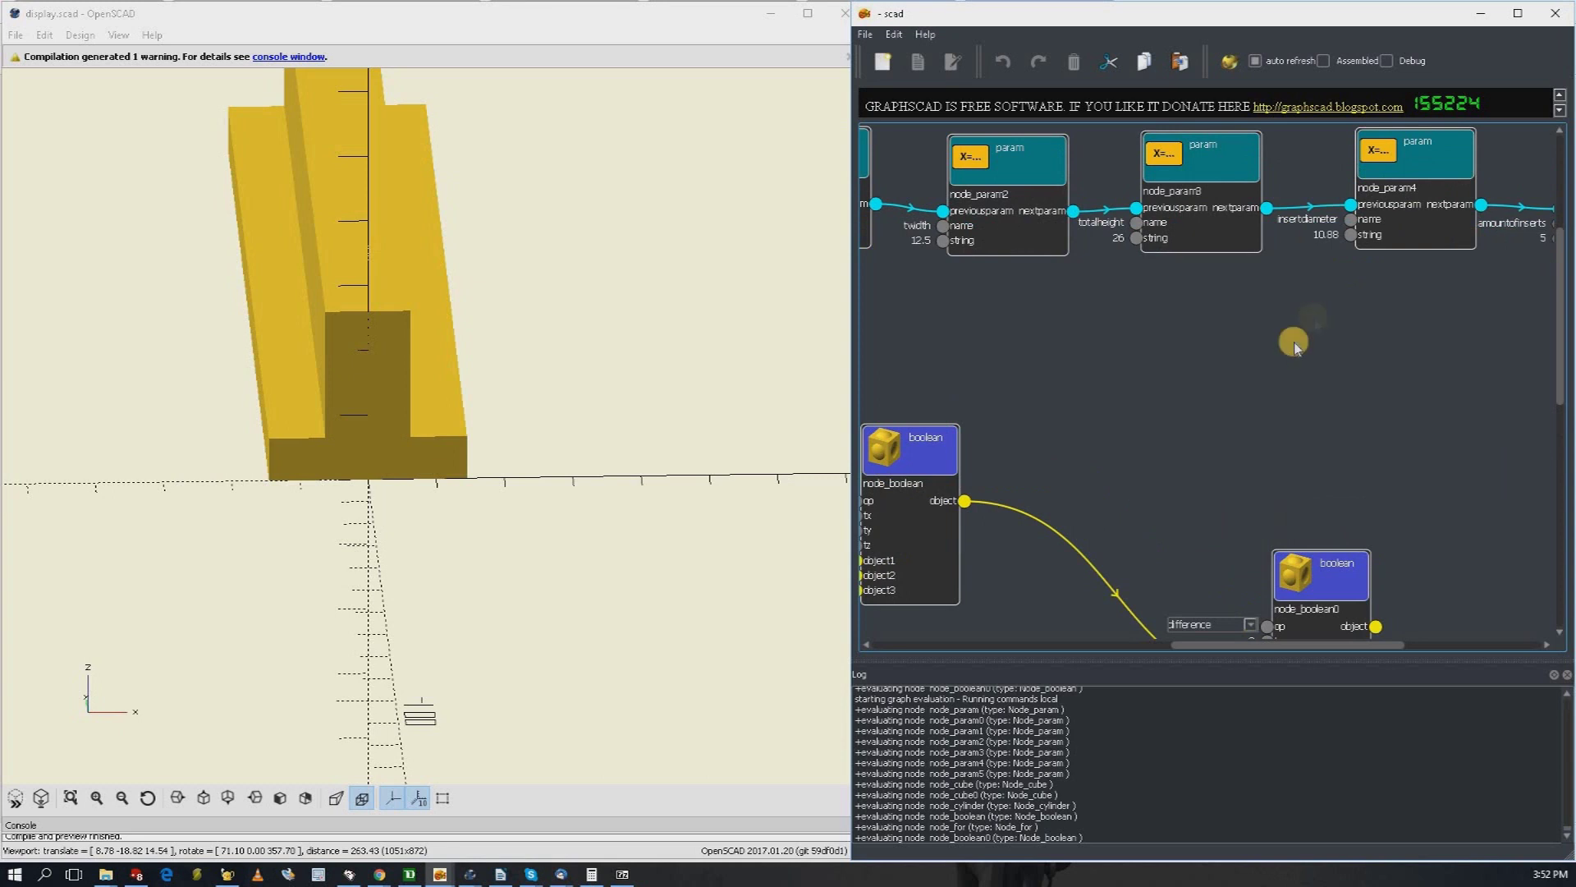
scroll(1218, 539, down, 5)
scroll(1183, 469, up, 4)
scroll(1183, 470, up, 5)
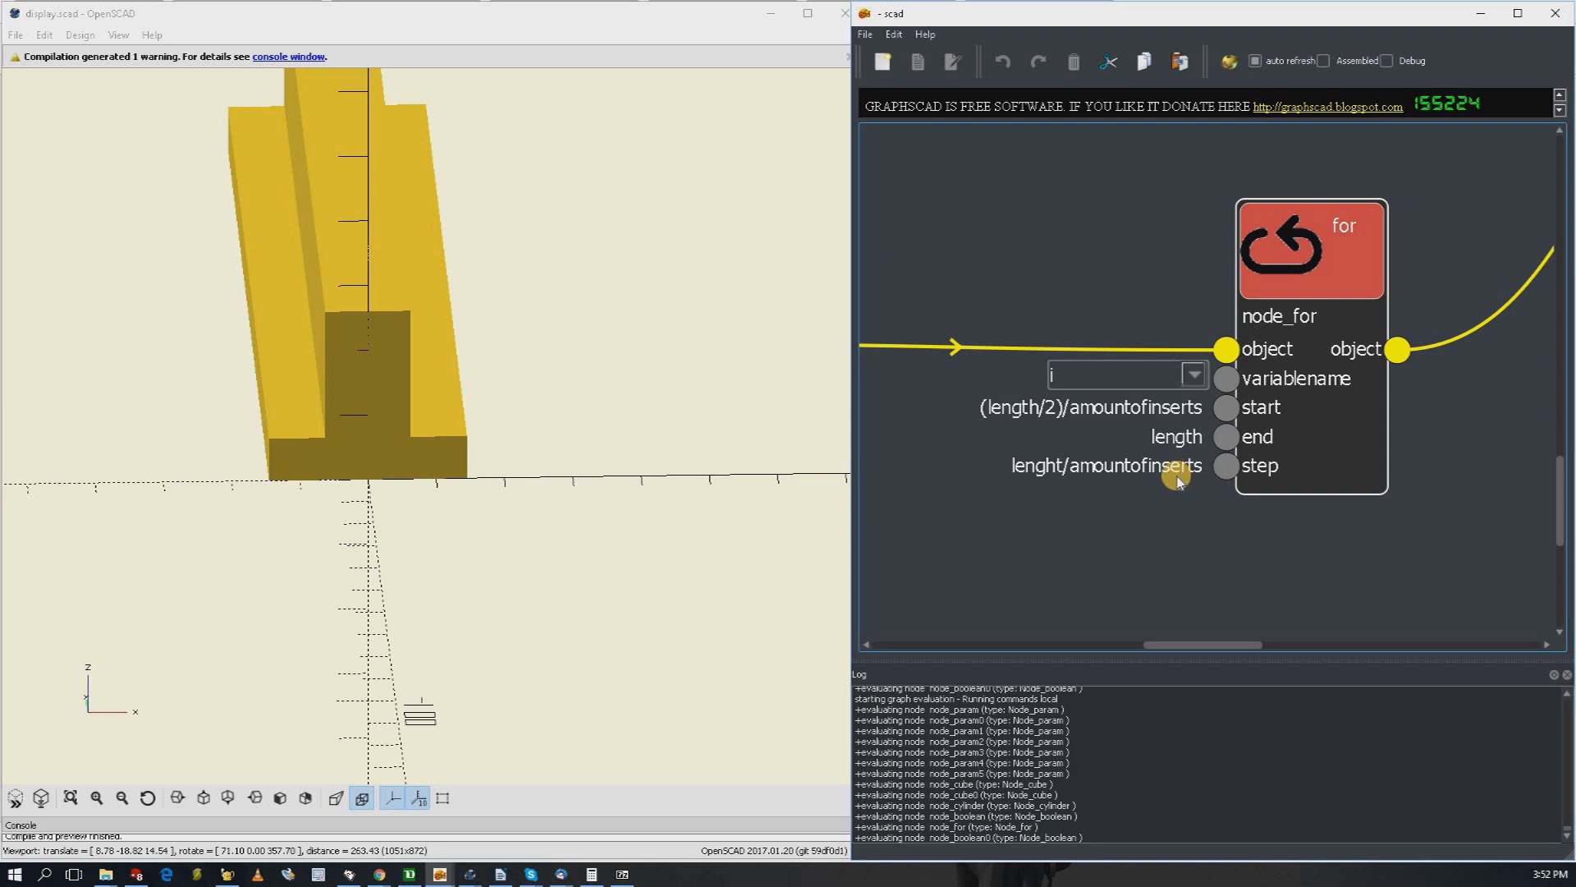
scroll(1177, 482, down, 5)
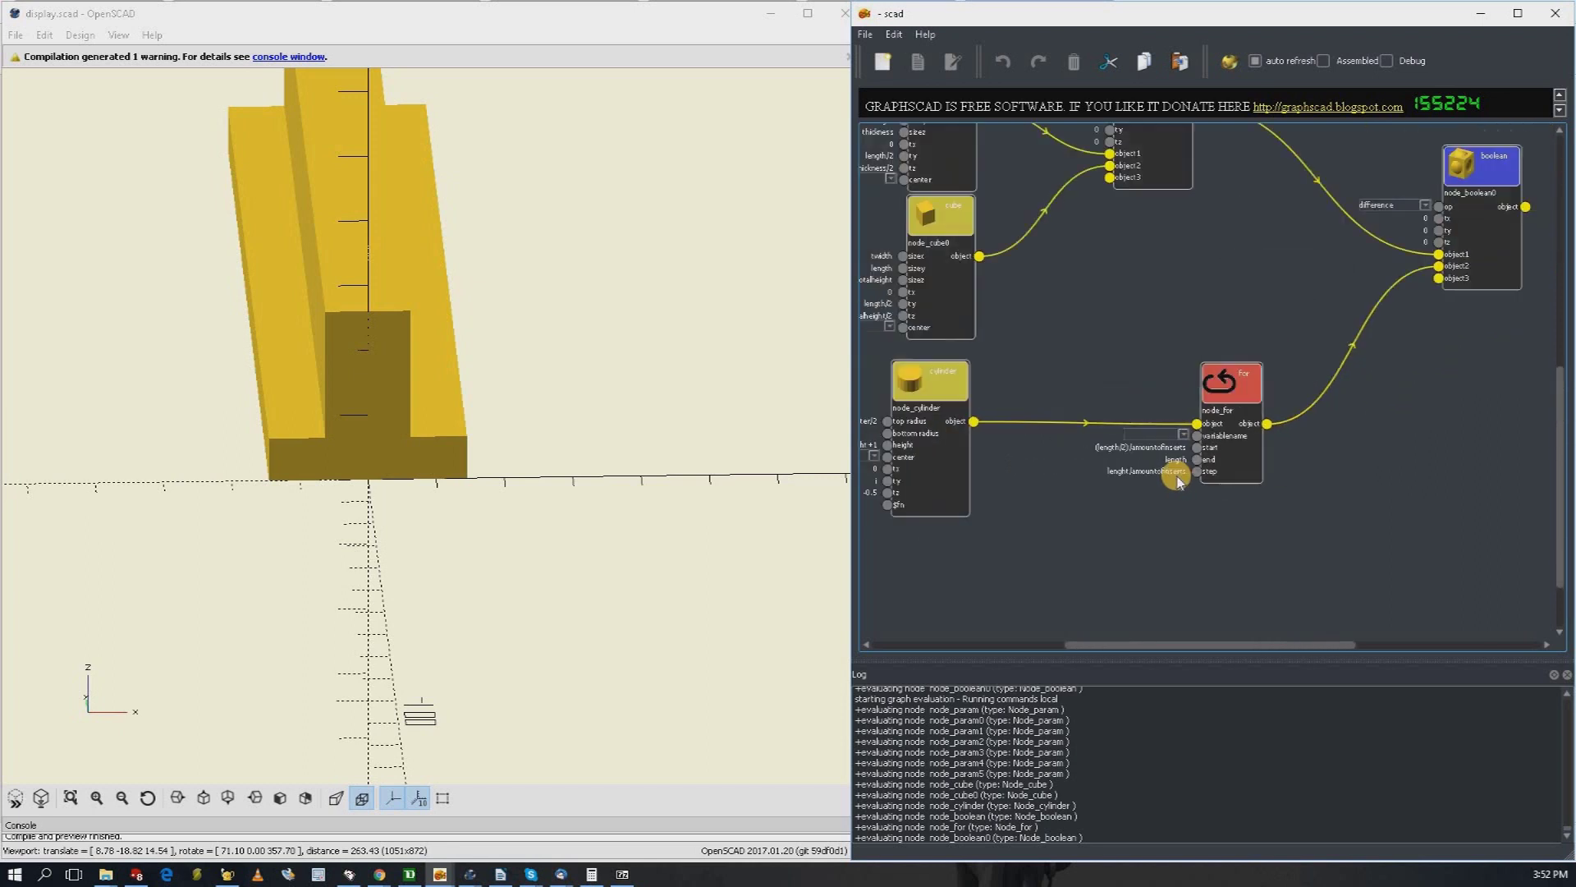
scroll(1177, 482, up, 3)
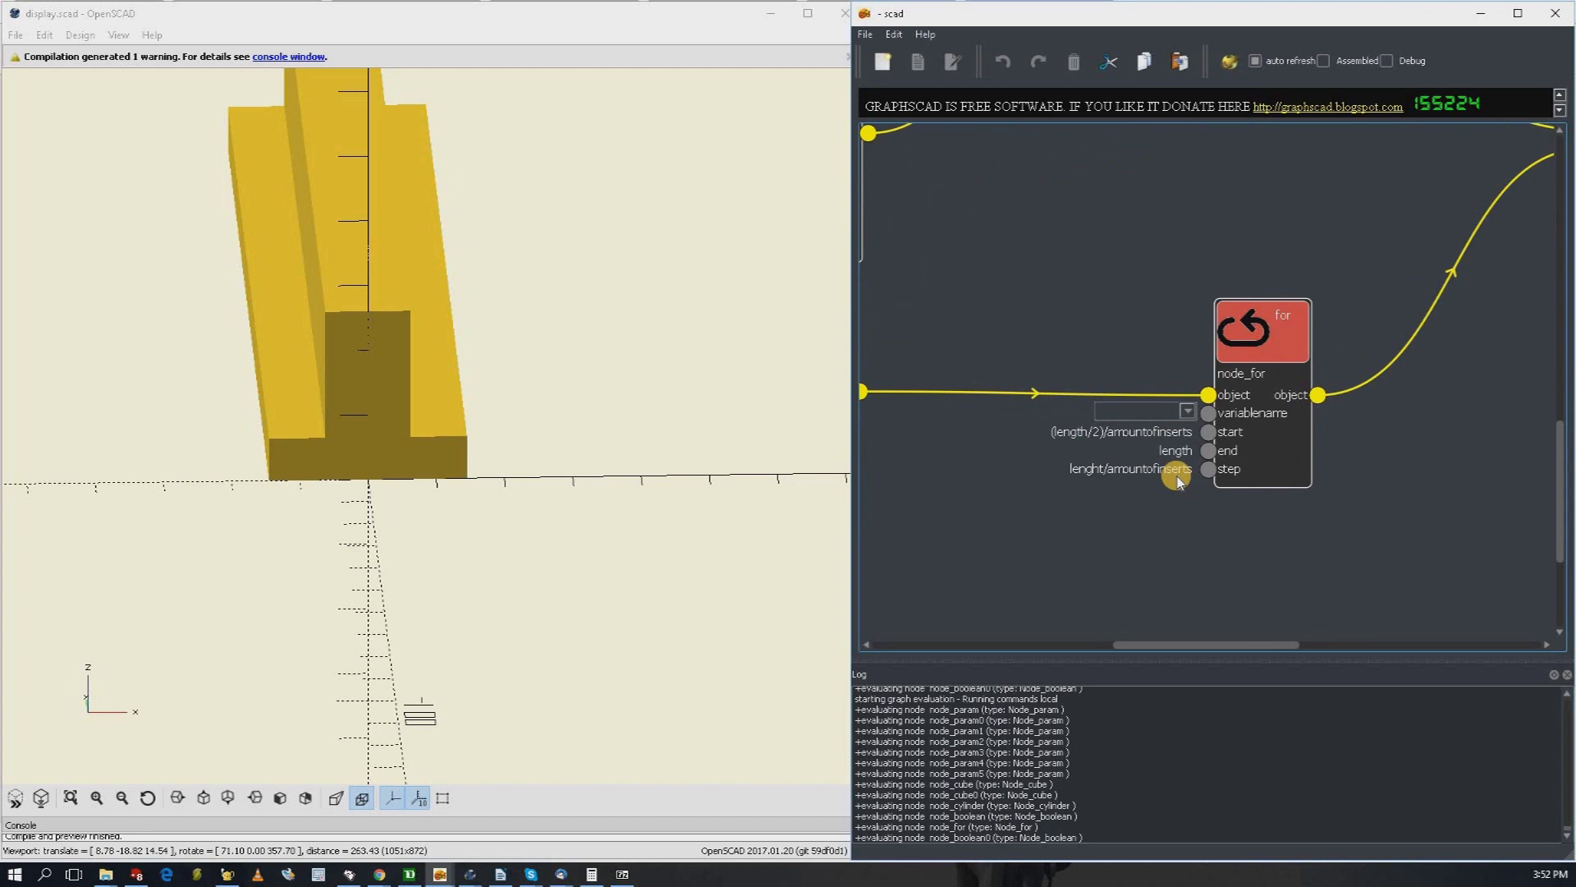
scroll(1177, 482, up, 2)
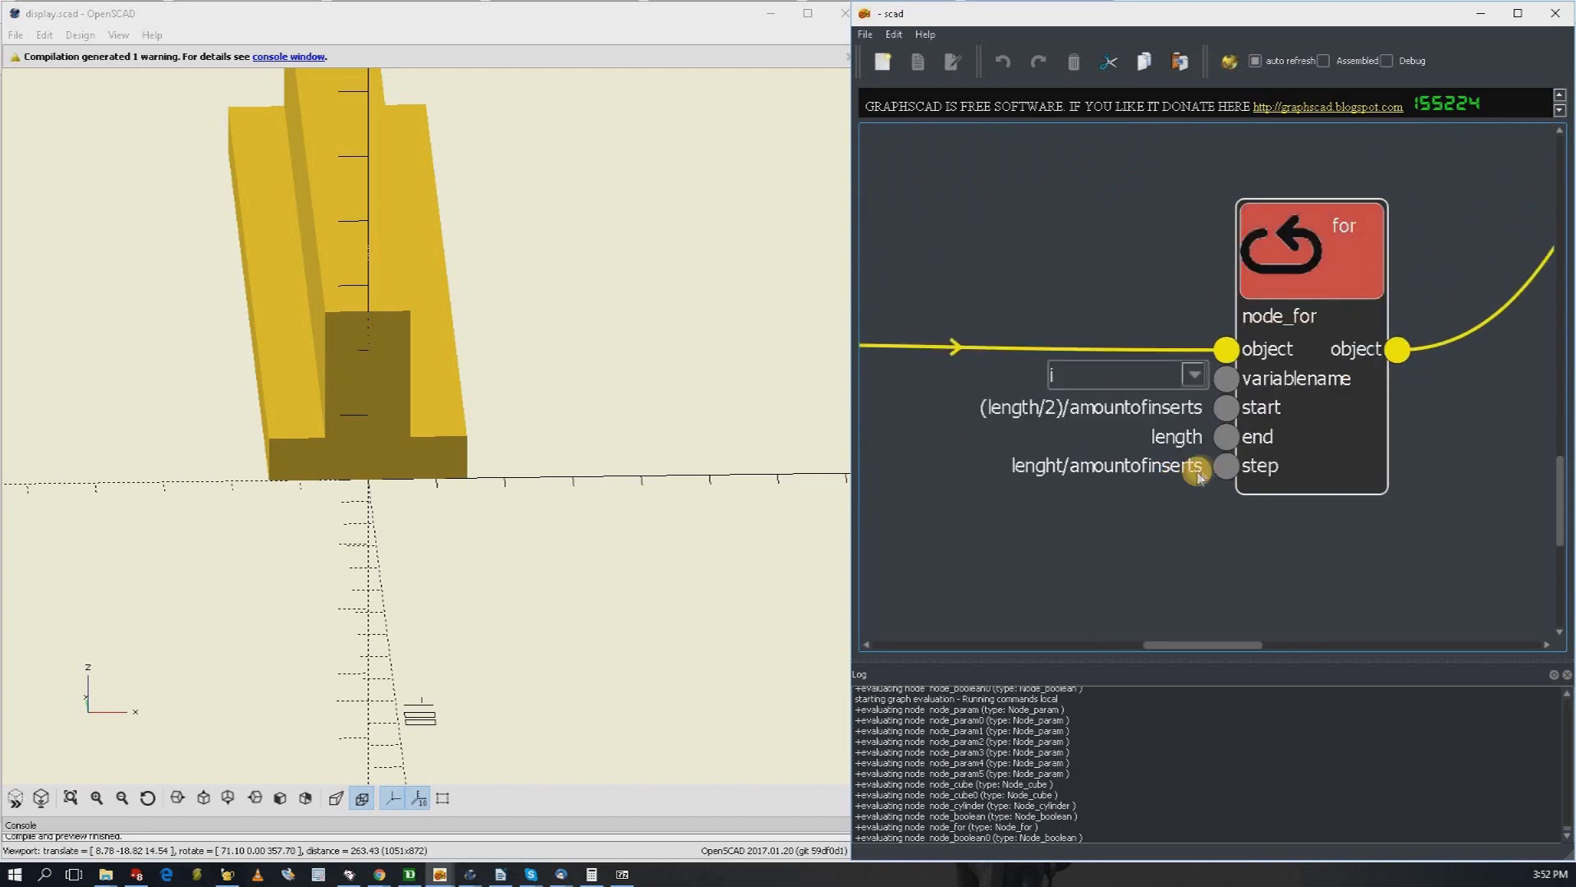
Step: Try lenght/5 as the for node's step value in place of the amountofinserts expression
click(1200, 468)
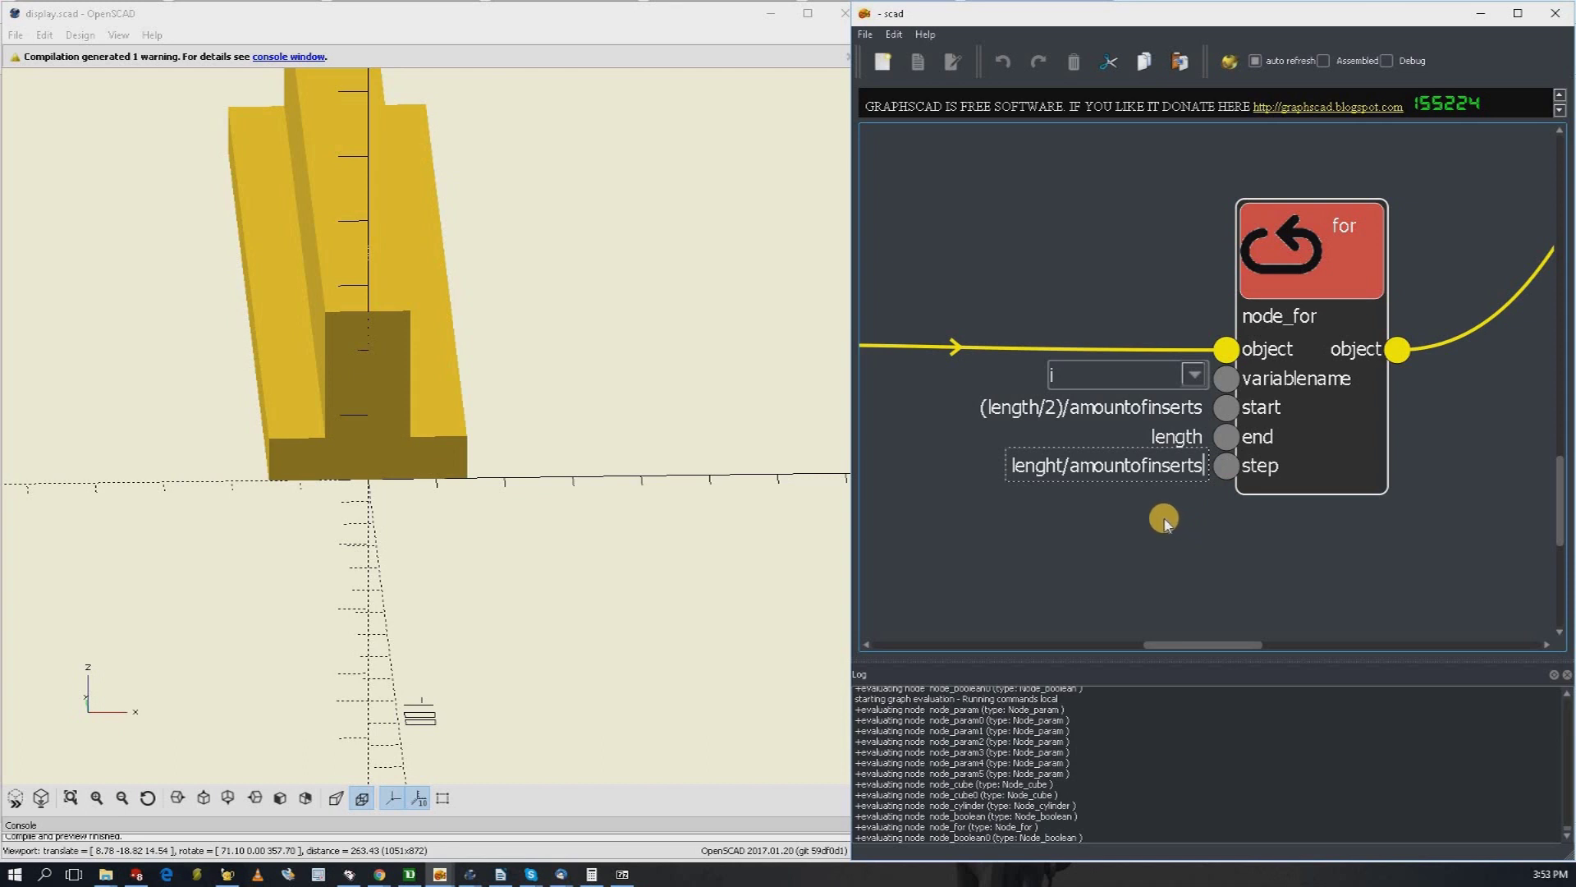
scroll(1354, 299, down, 6)
scroll(1461, 297, up, 8)
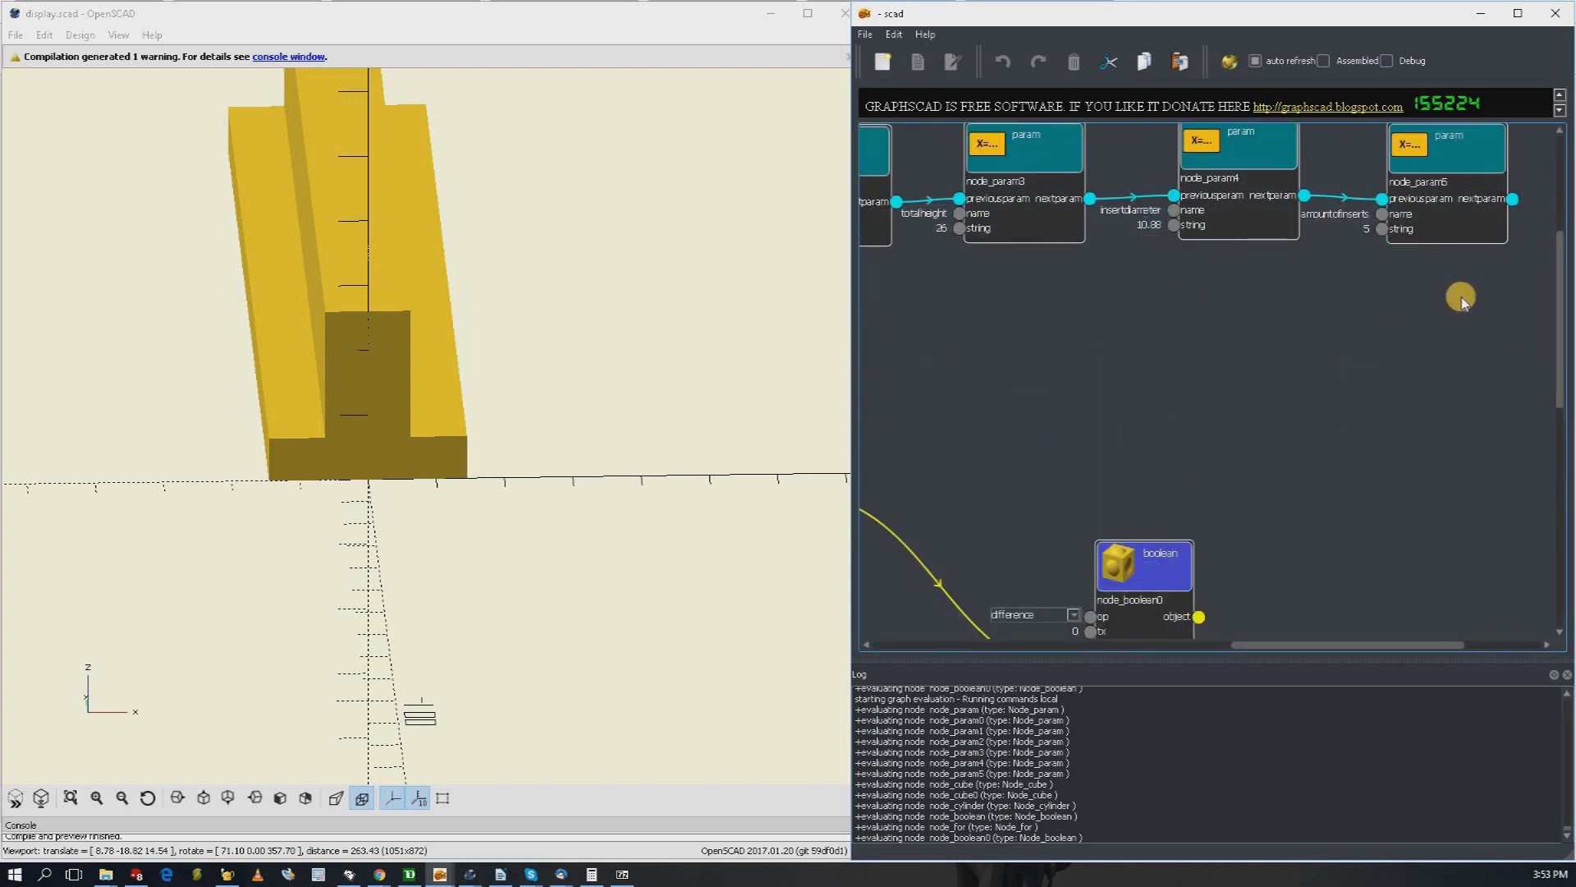
scroll(1396, 344, down, 5)
scroll(1194, 544, up, 2)
scroll(1194, 544, up, 6)
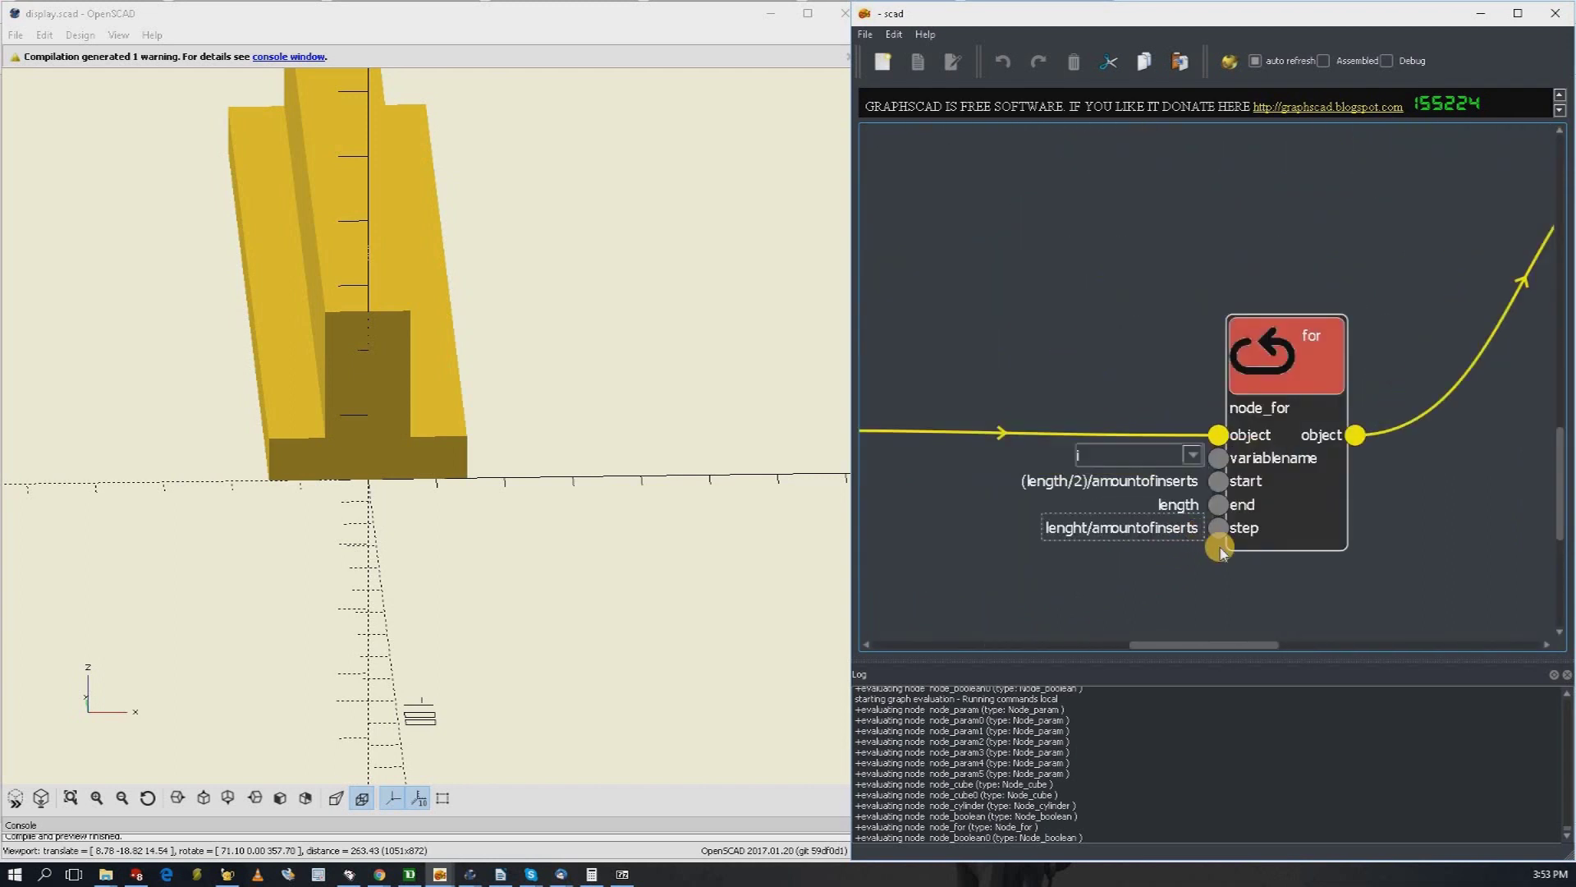
key(BackSpace)
key(BackSpace)
key(BackSpace)
key(BackSpace)
key(BackSpace)
key(BackSpace)
key(BackSpace)
key(BackSpace)
key(BackSpace)
key(BackSpace)
key(BackSpace)
key(BackSpace)
key(BackSpace)
key(BackSpace)
key(BackSpace)
key(BackSpace)
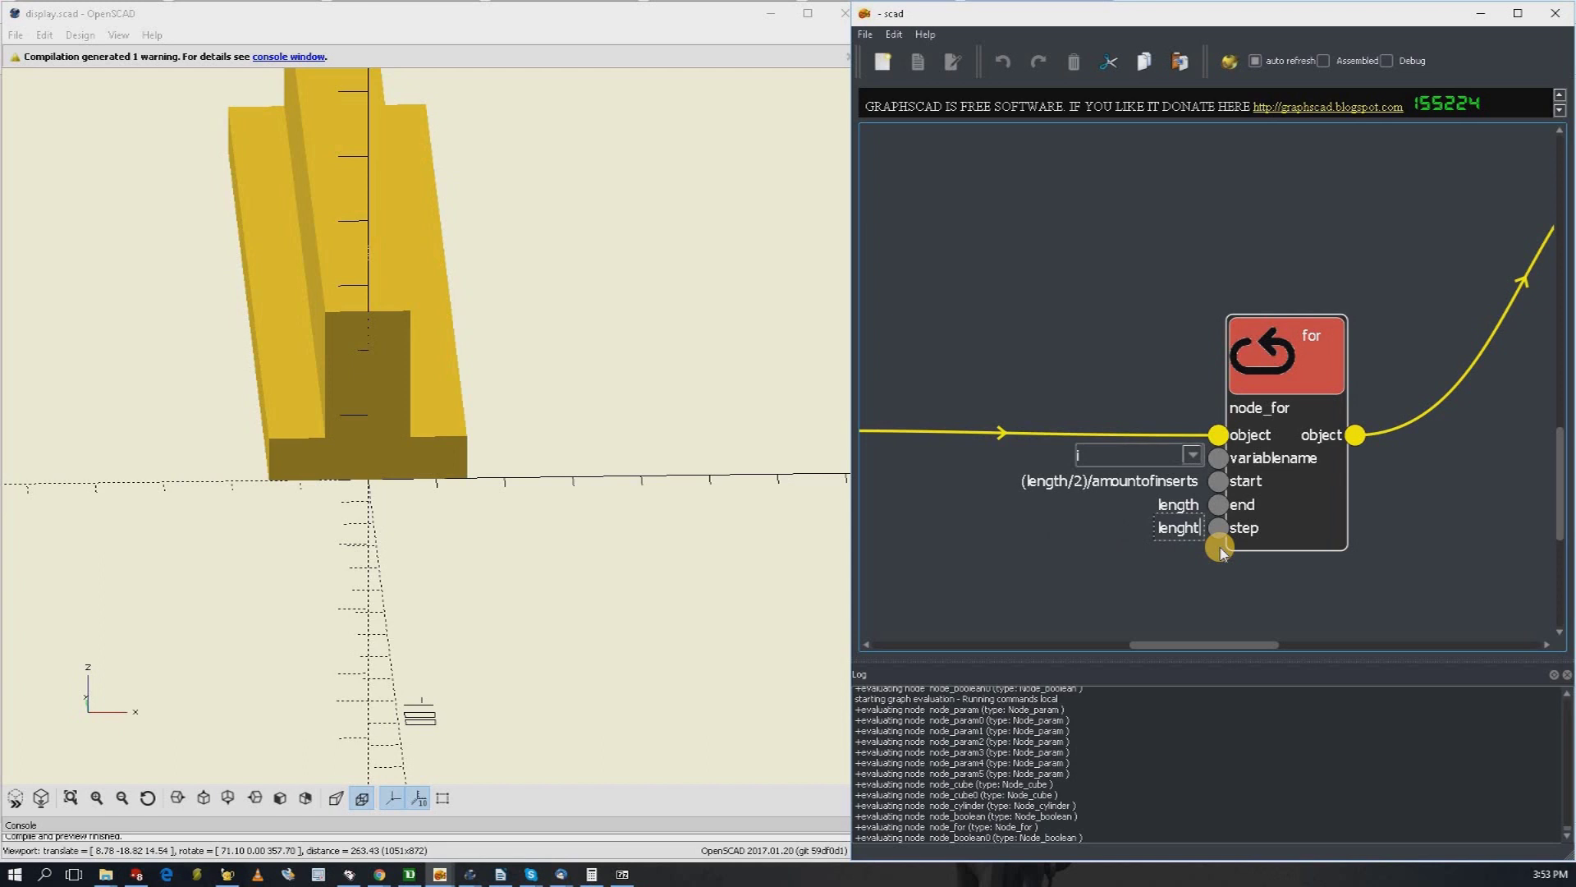
text(/5)
Step: Set the for node's step to the fixed value 10
click(1186, 528)
key(BackSpace)
key(BackSpace)
key(BackSpace)
key(BackSpace)
key(BackSpace)
key(BackSpace)
key(BackSpace)
text(10)
key(Return)
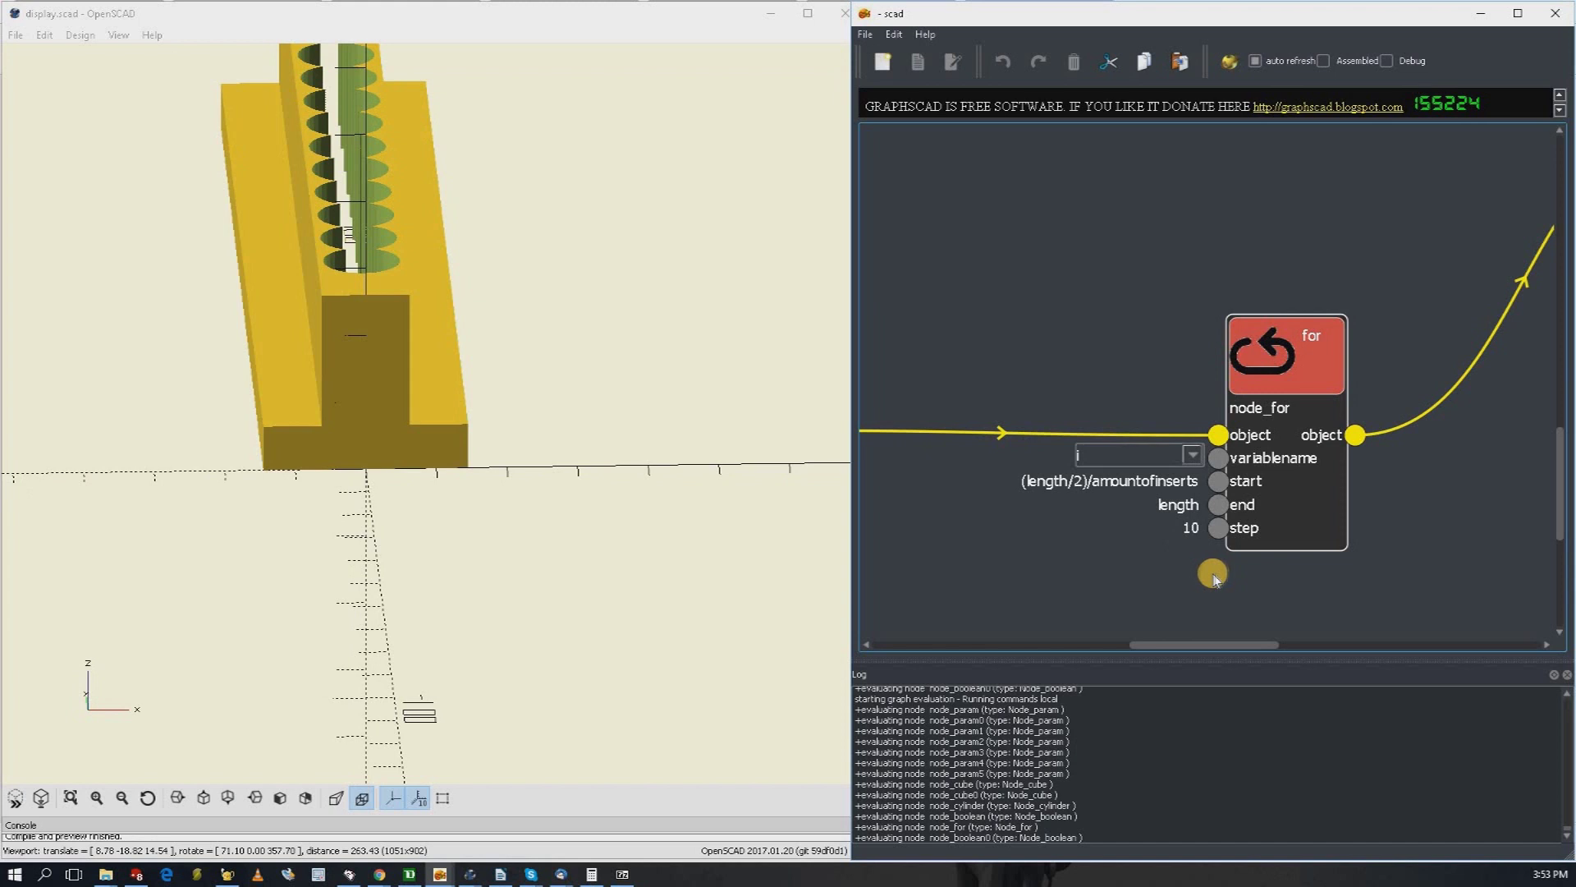
Step: Set the for node's step to length/3, with length spelled as in the parameter node
click(1191, 527)
key(BackSpace)
text(length/2)
key(BackSpace)
text(3)
key(Return)
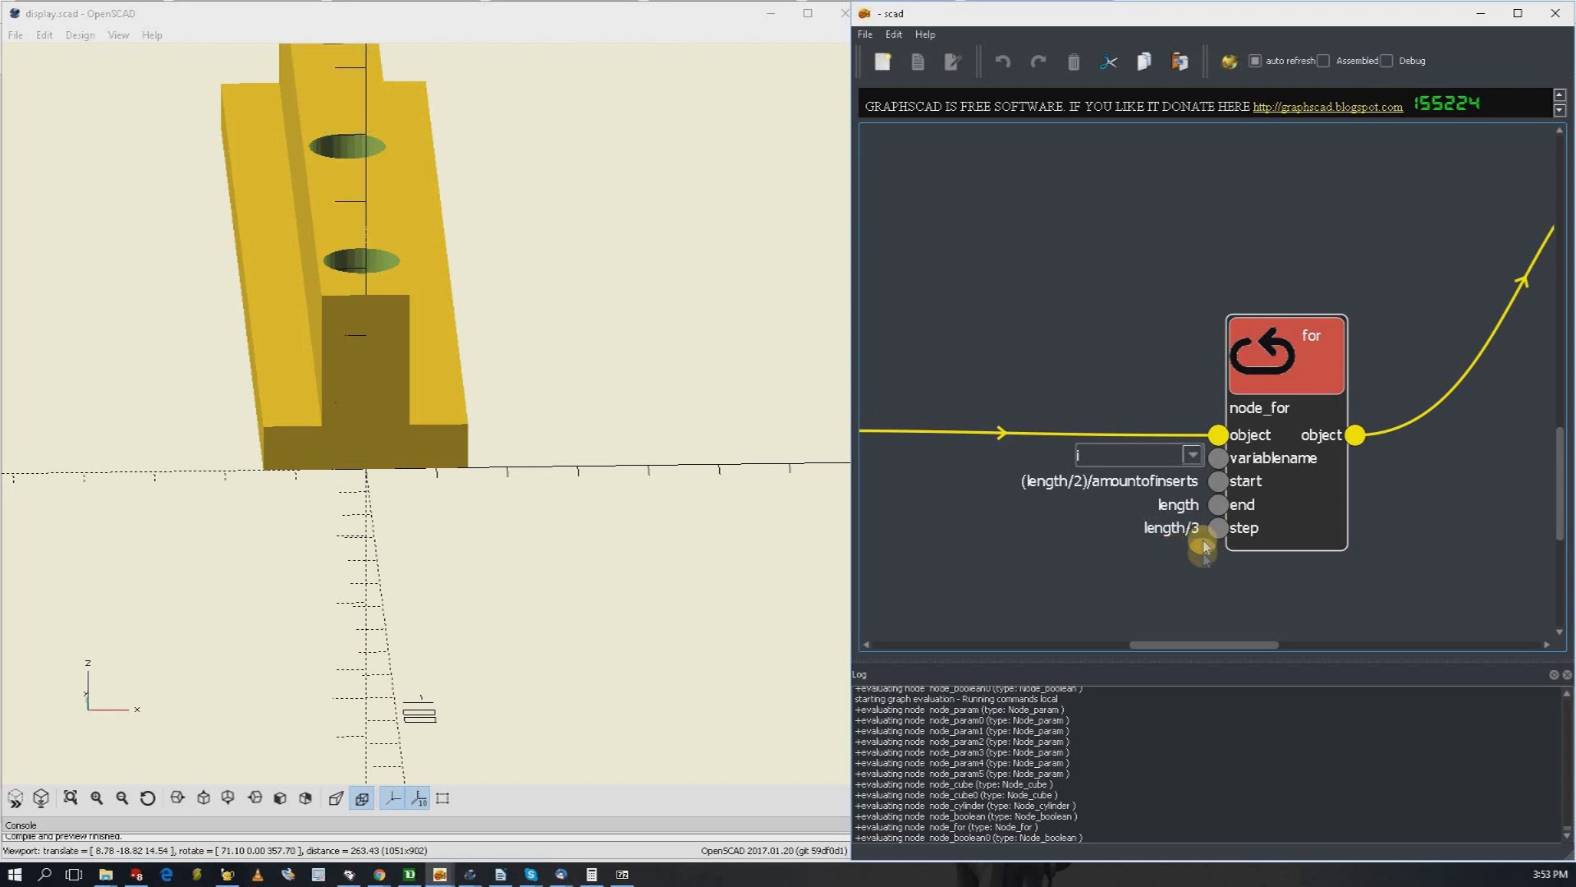
Step: Change the for node's step to length/5
scroll(1208, 534, down, 1)
click(1207, 532)
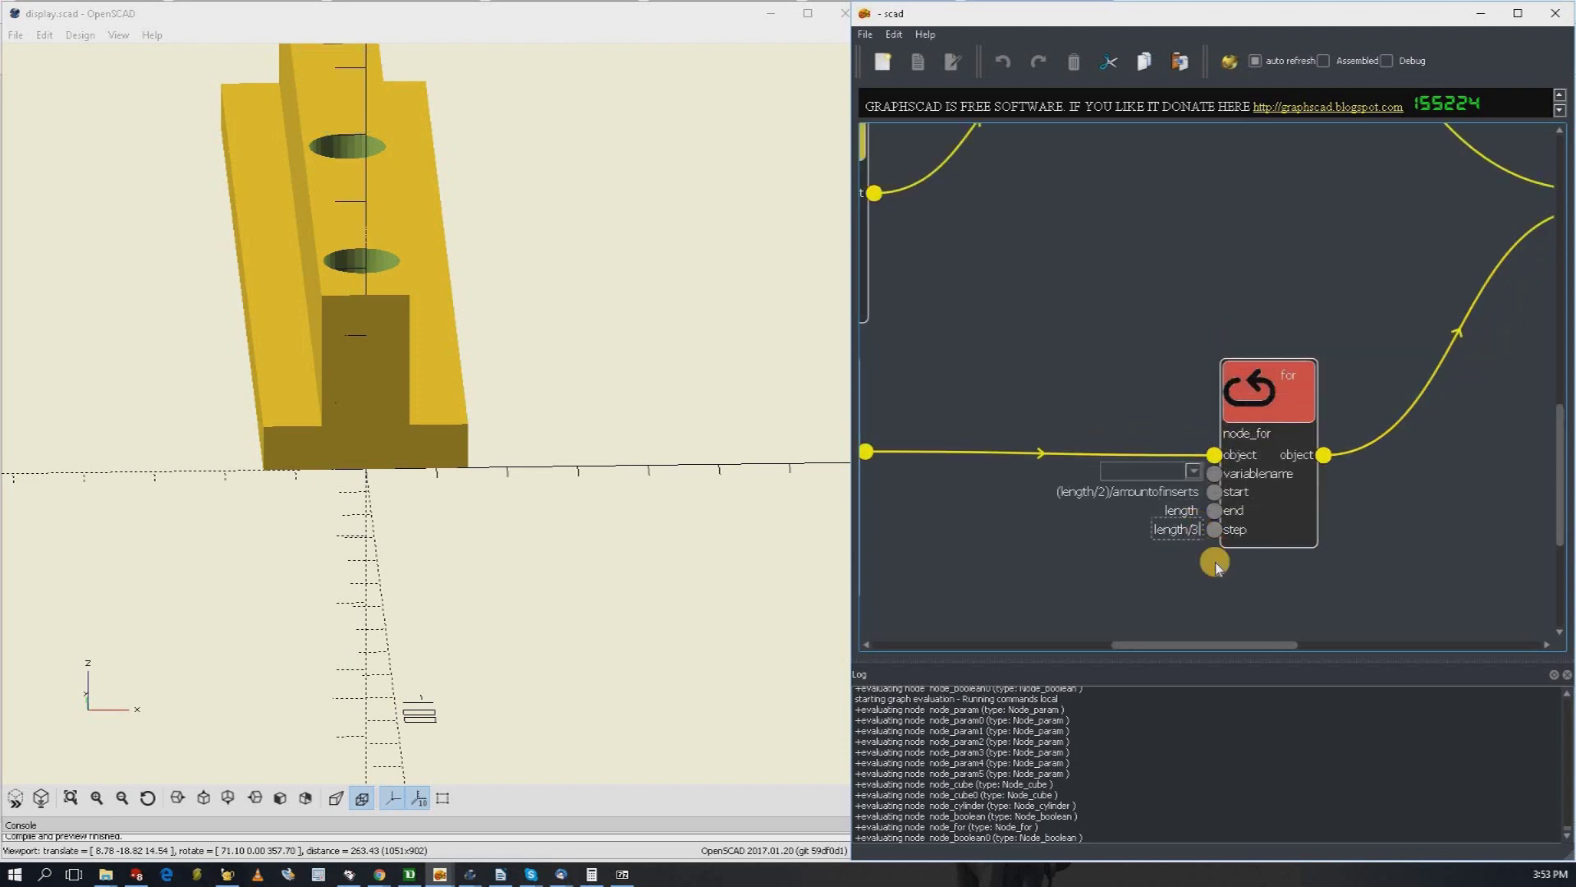
key(BackSpace)
text(5)
key(Return)
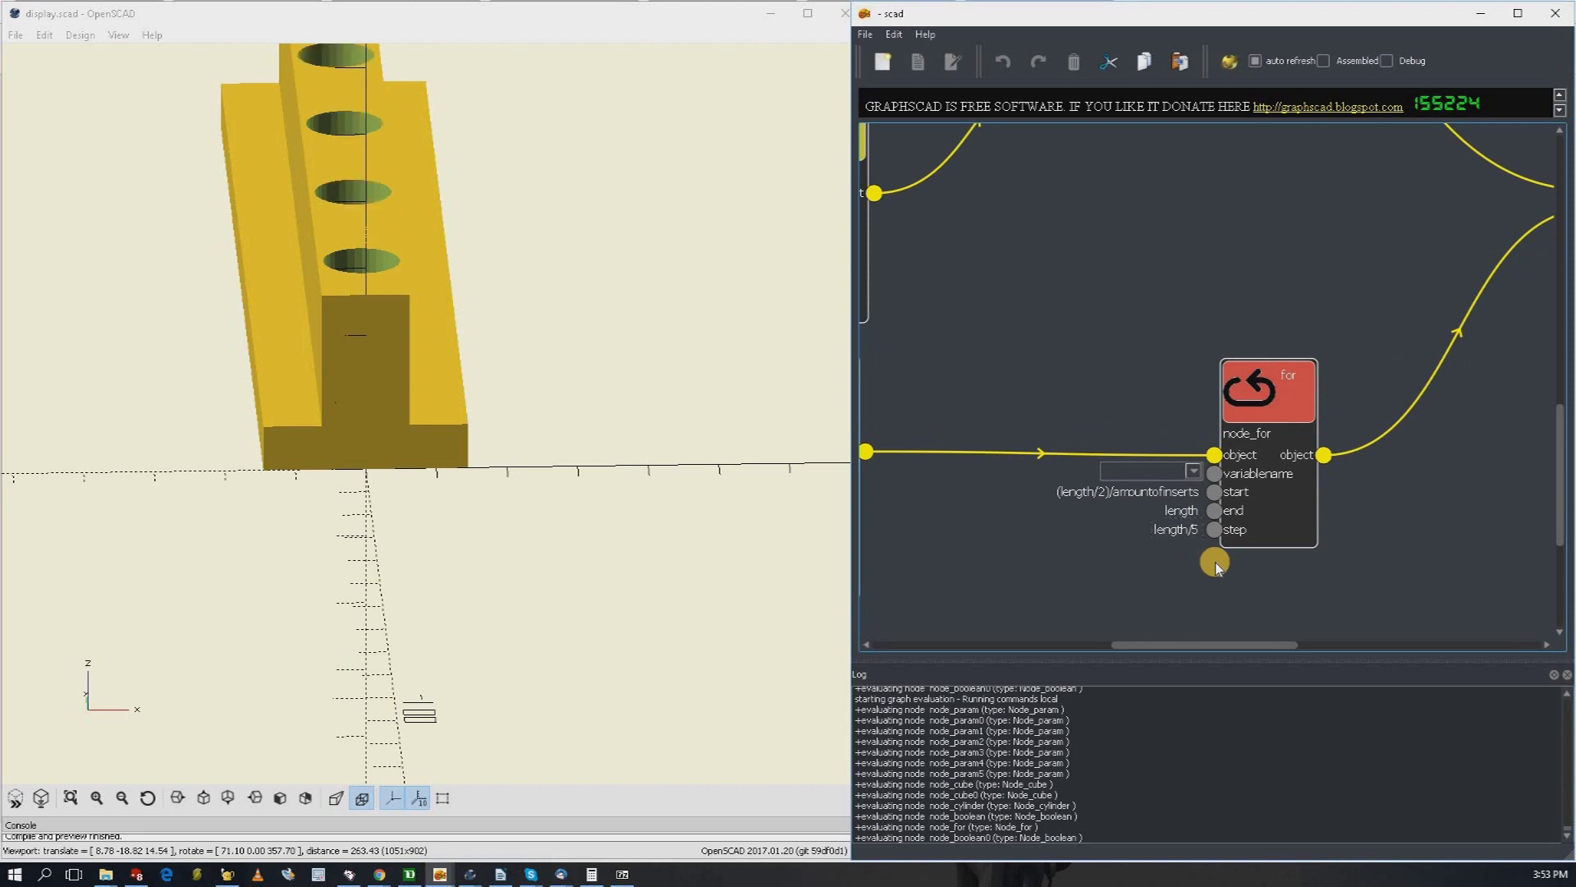
Step: Set the for node's step to length/amountofinserts
scroll(1207, 534, up, 6)
click(1219, 536)
key(BackSpace)
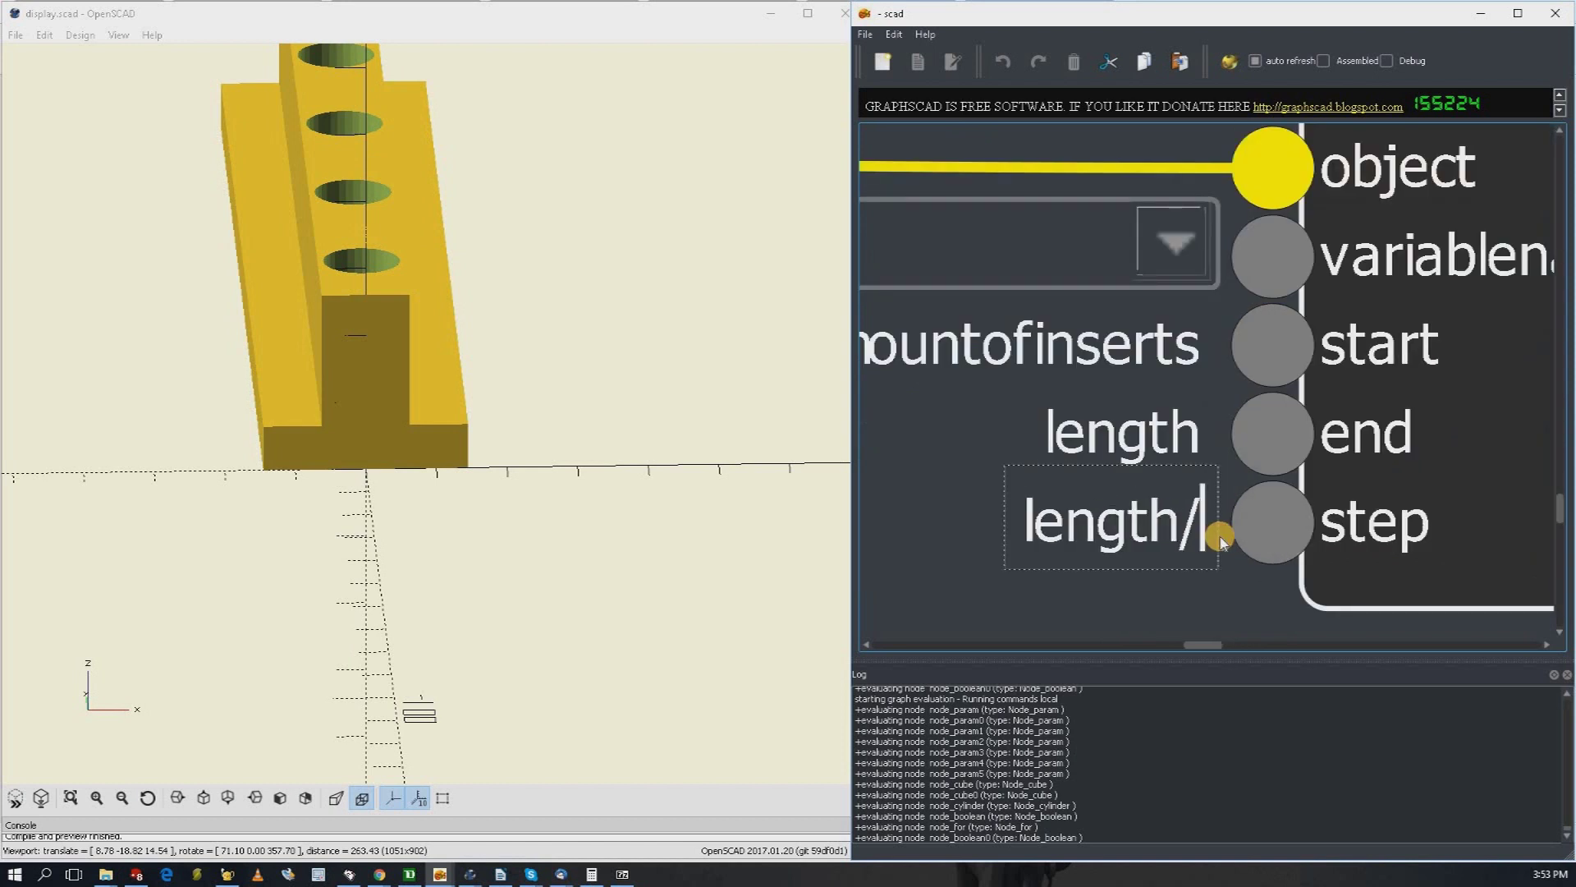
text(amountofi)
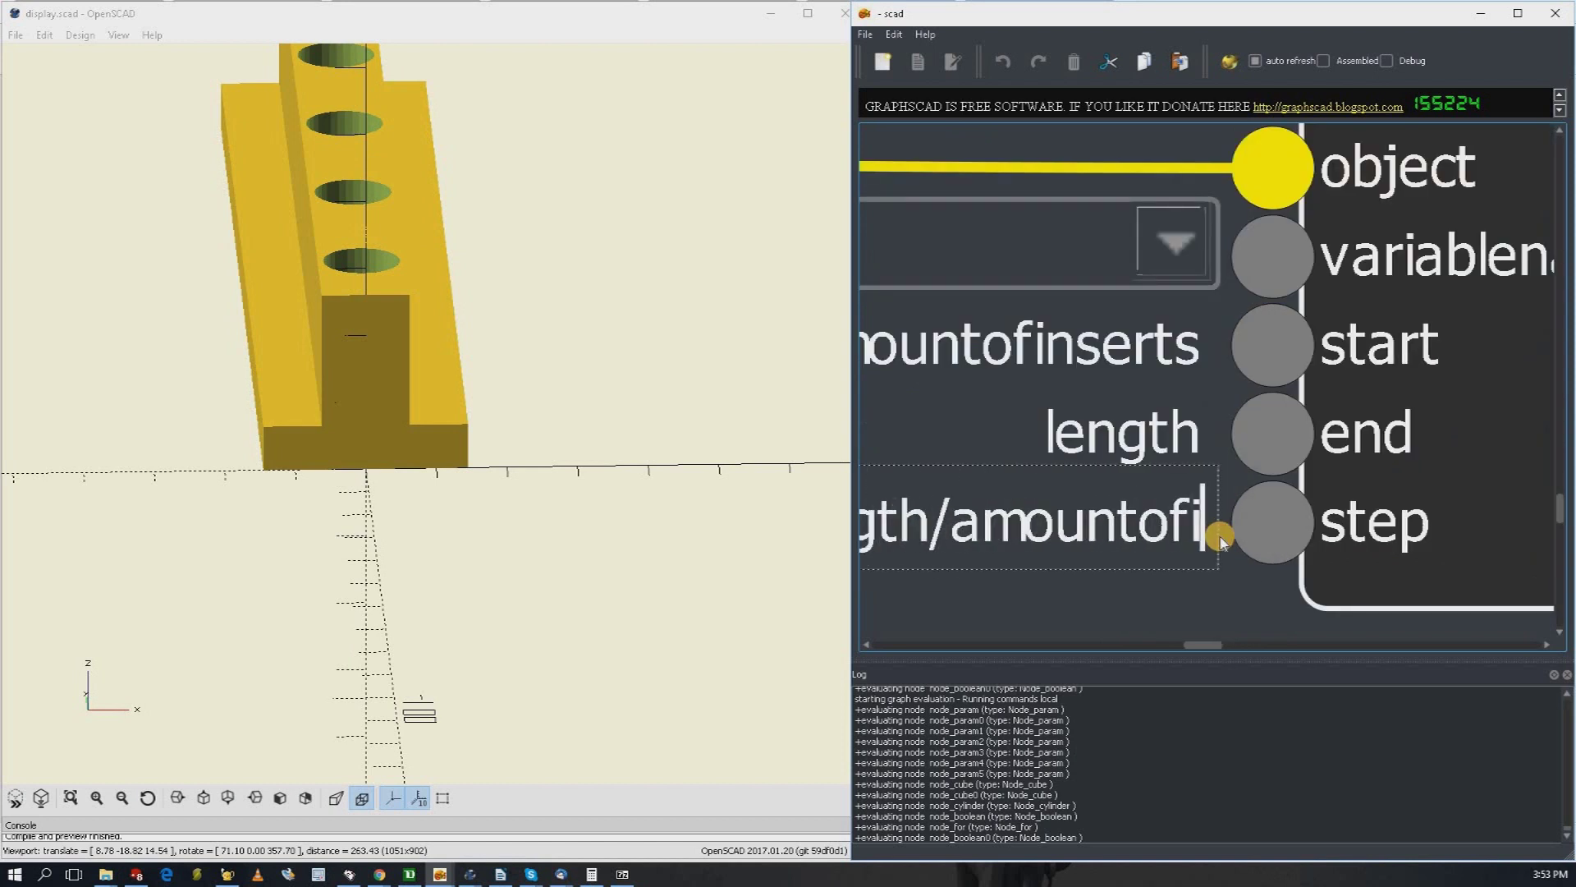
text(nserts)
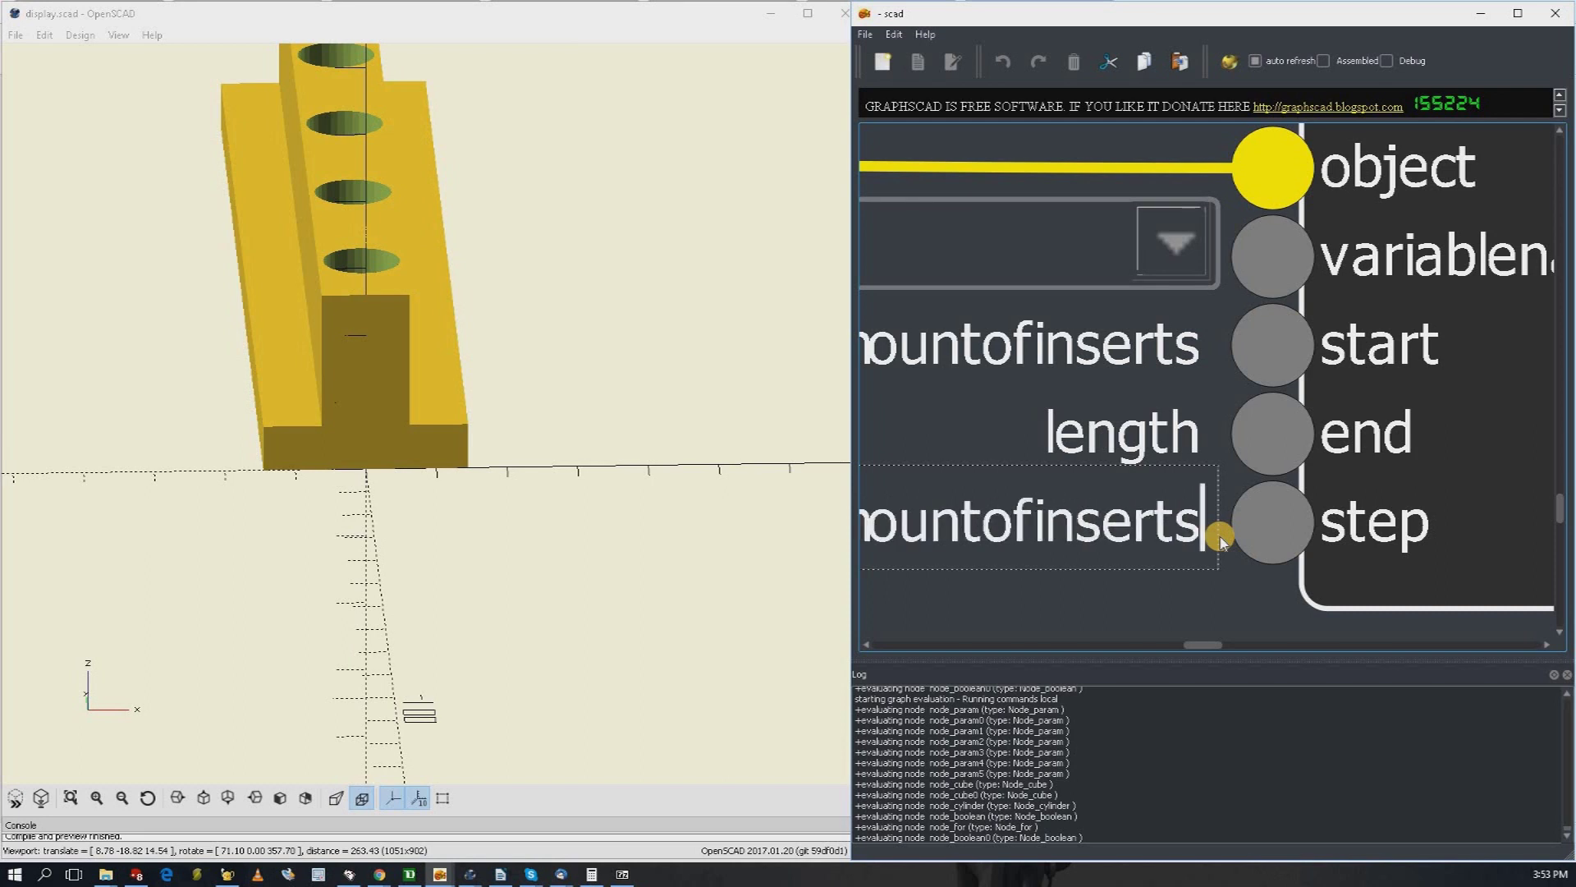
key(Return)
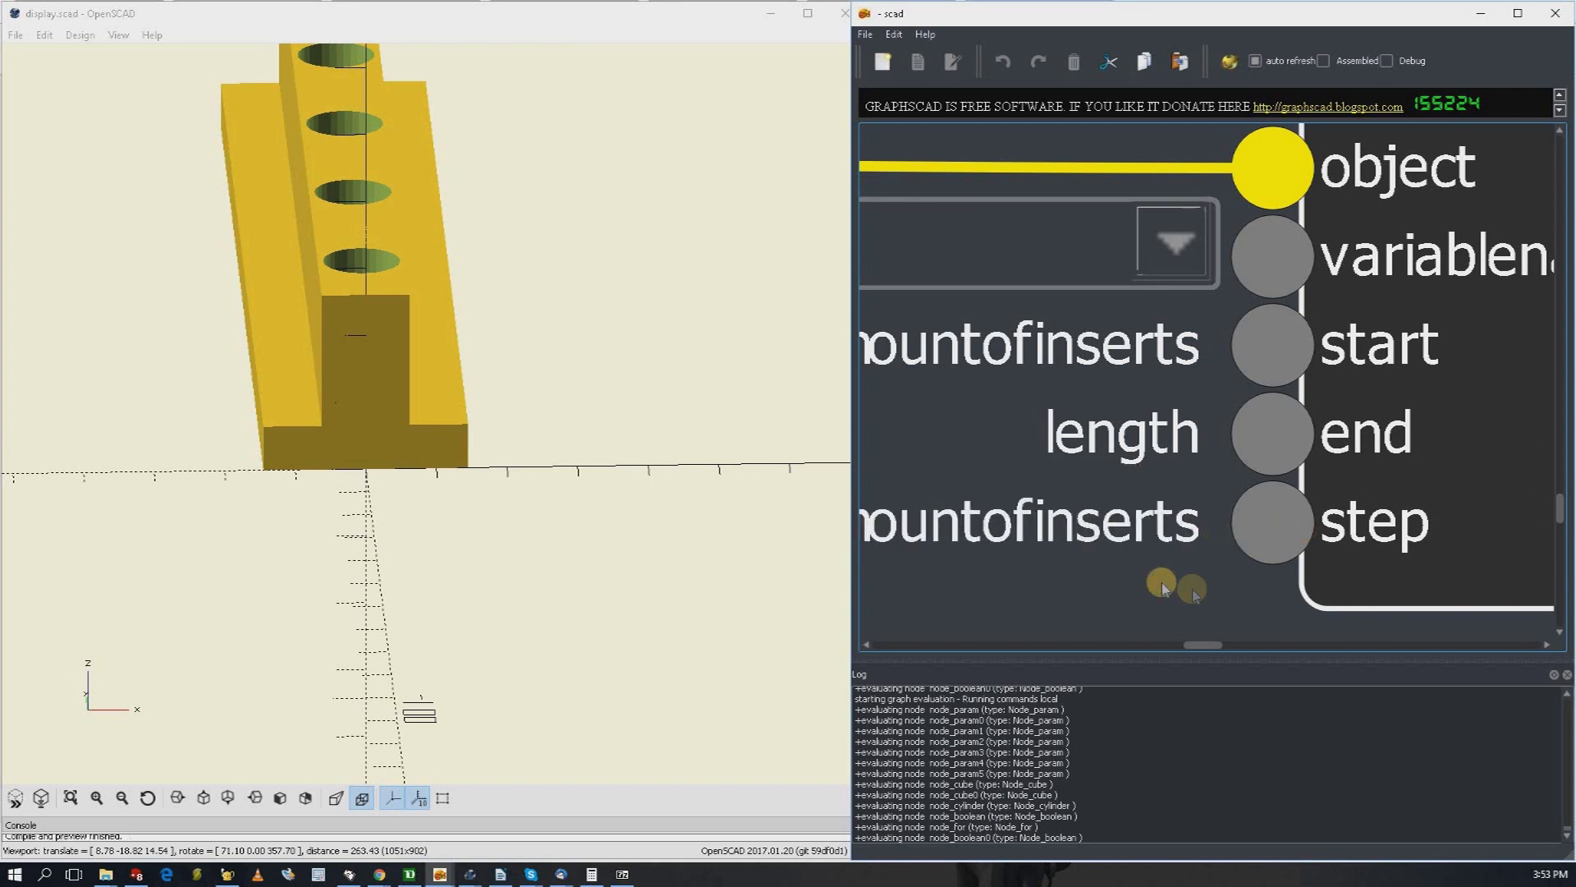
scroll(1162, 579, down, 5)
Step: Switch to the OpenSCAD preview and inspect the row of insert holes along the bar from several angles
click(516, 236)
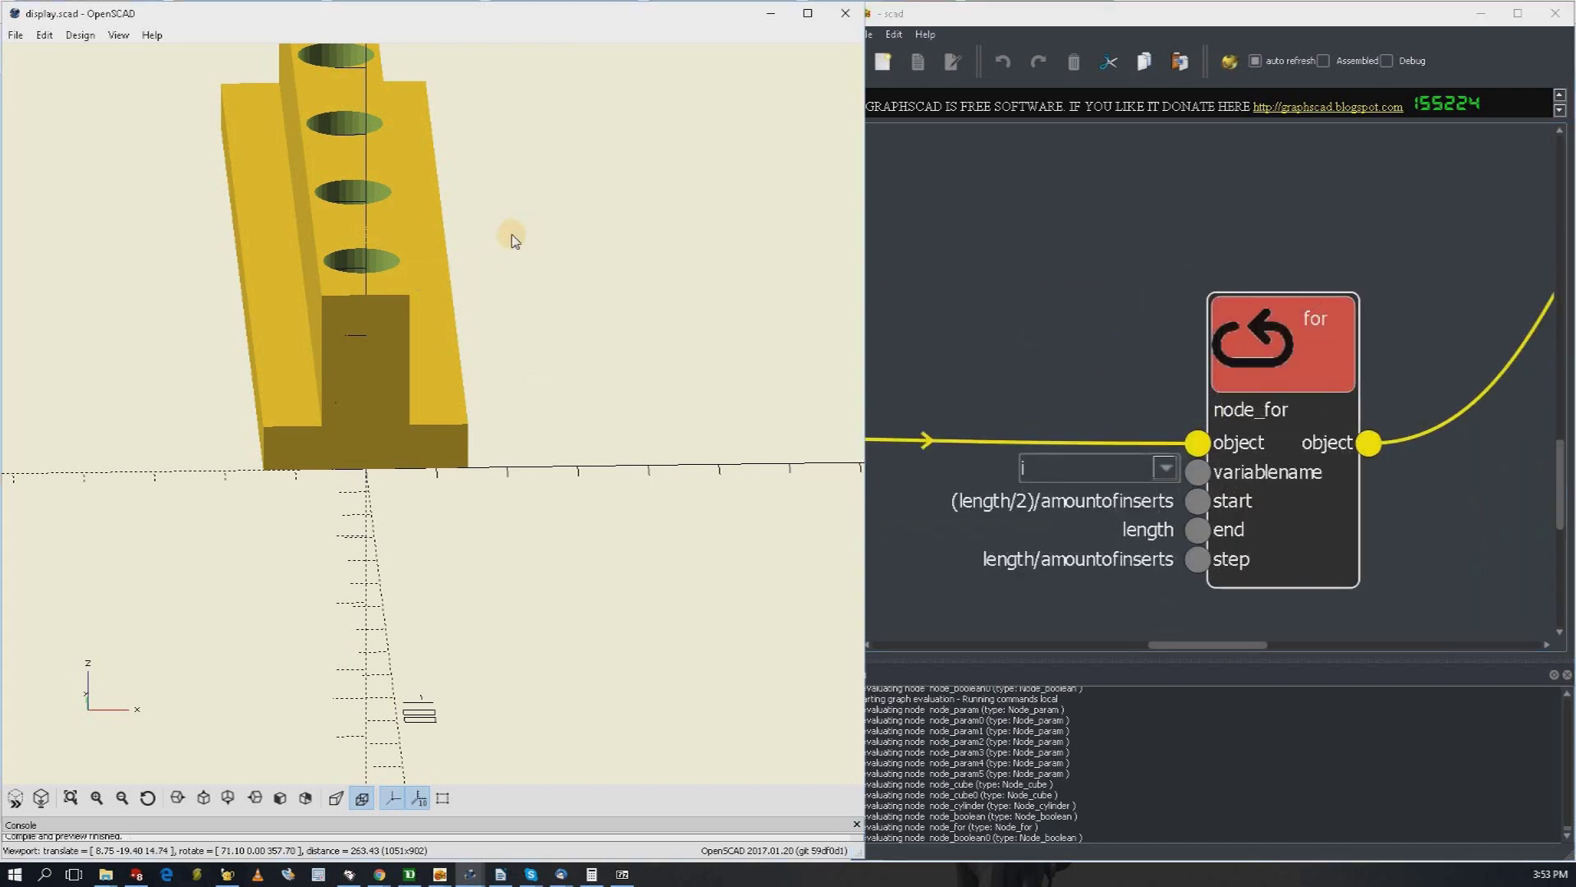
drag(516, 235, 657, 286)
right_drag(637, 313, 559, 521)
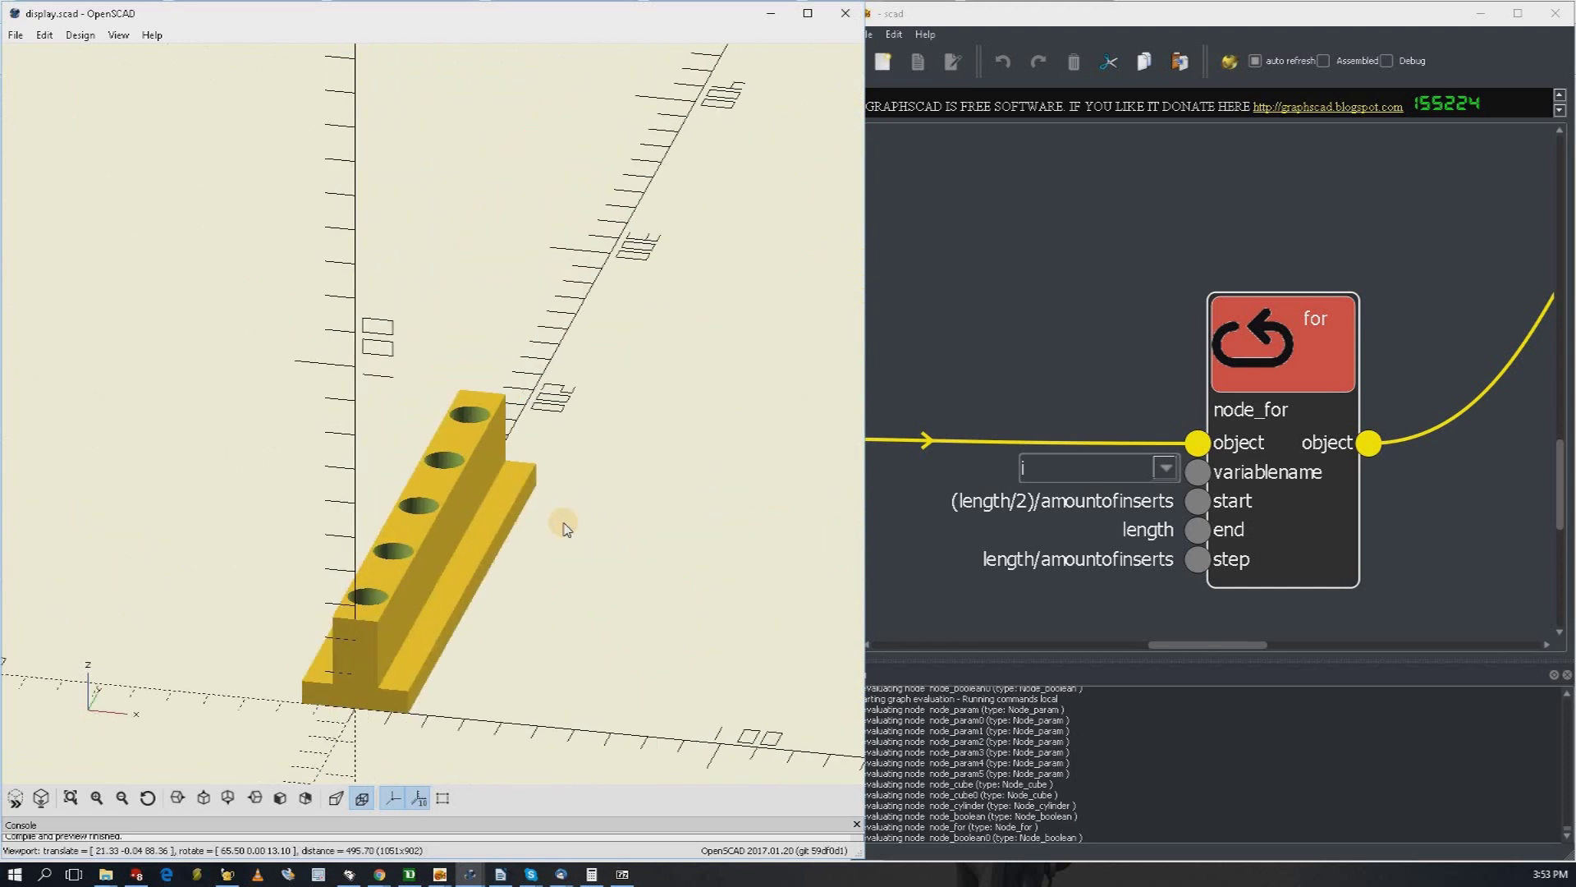
mouse_move(560, 560)
mouse_down()
mouse_move(563, 545)
mouse_move(552, 581)
mouse_up()
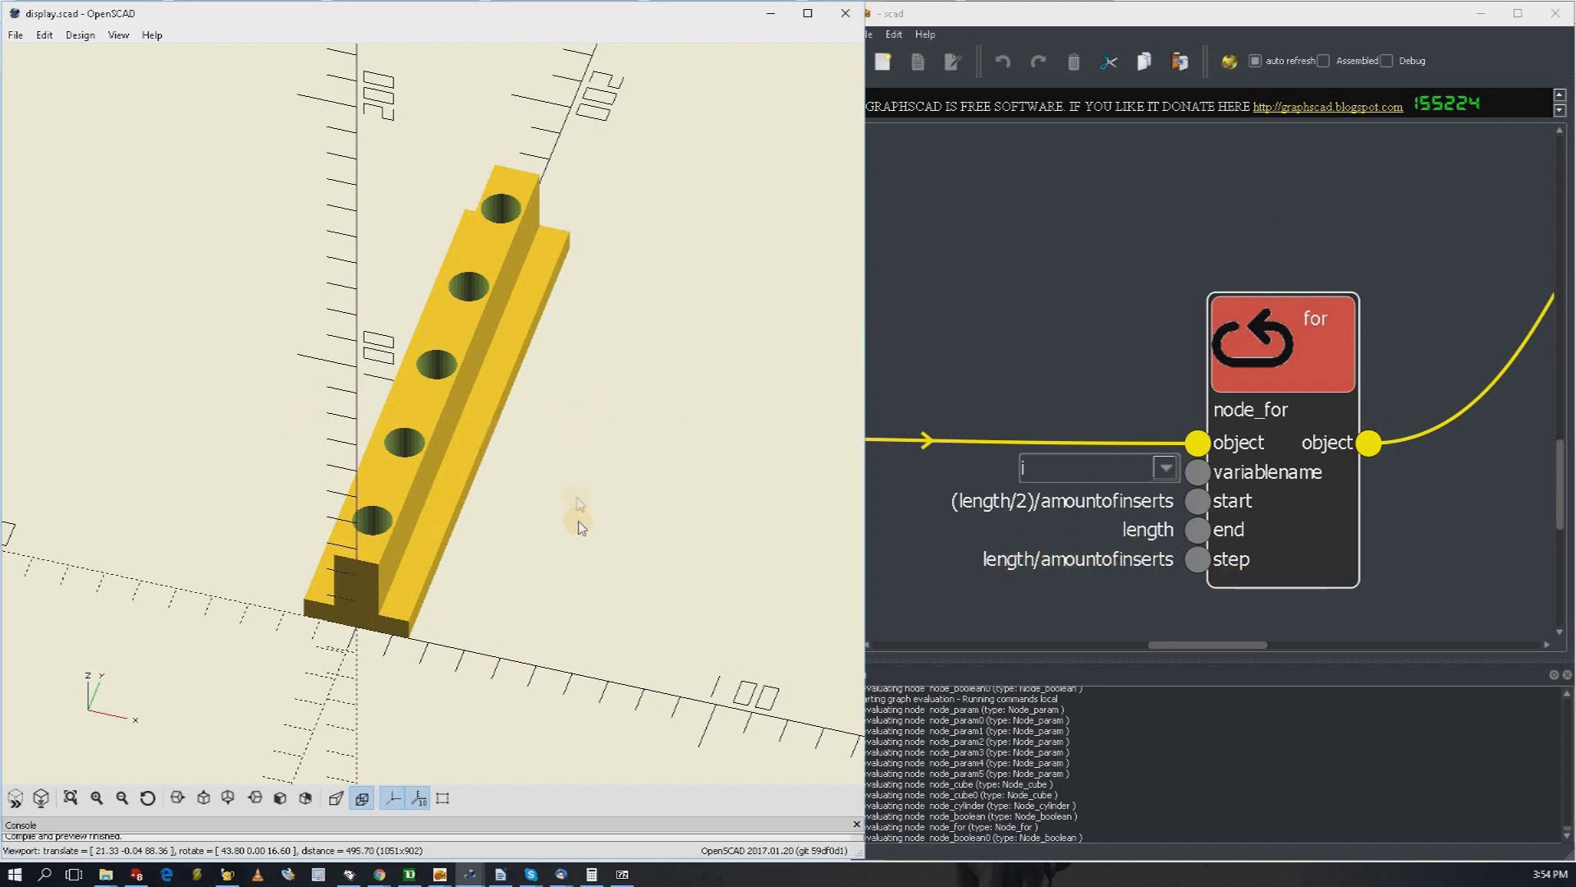
drag(595, 444, 572, 472)
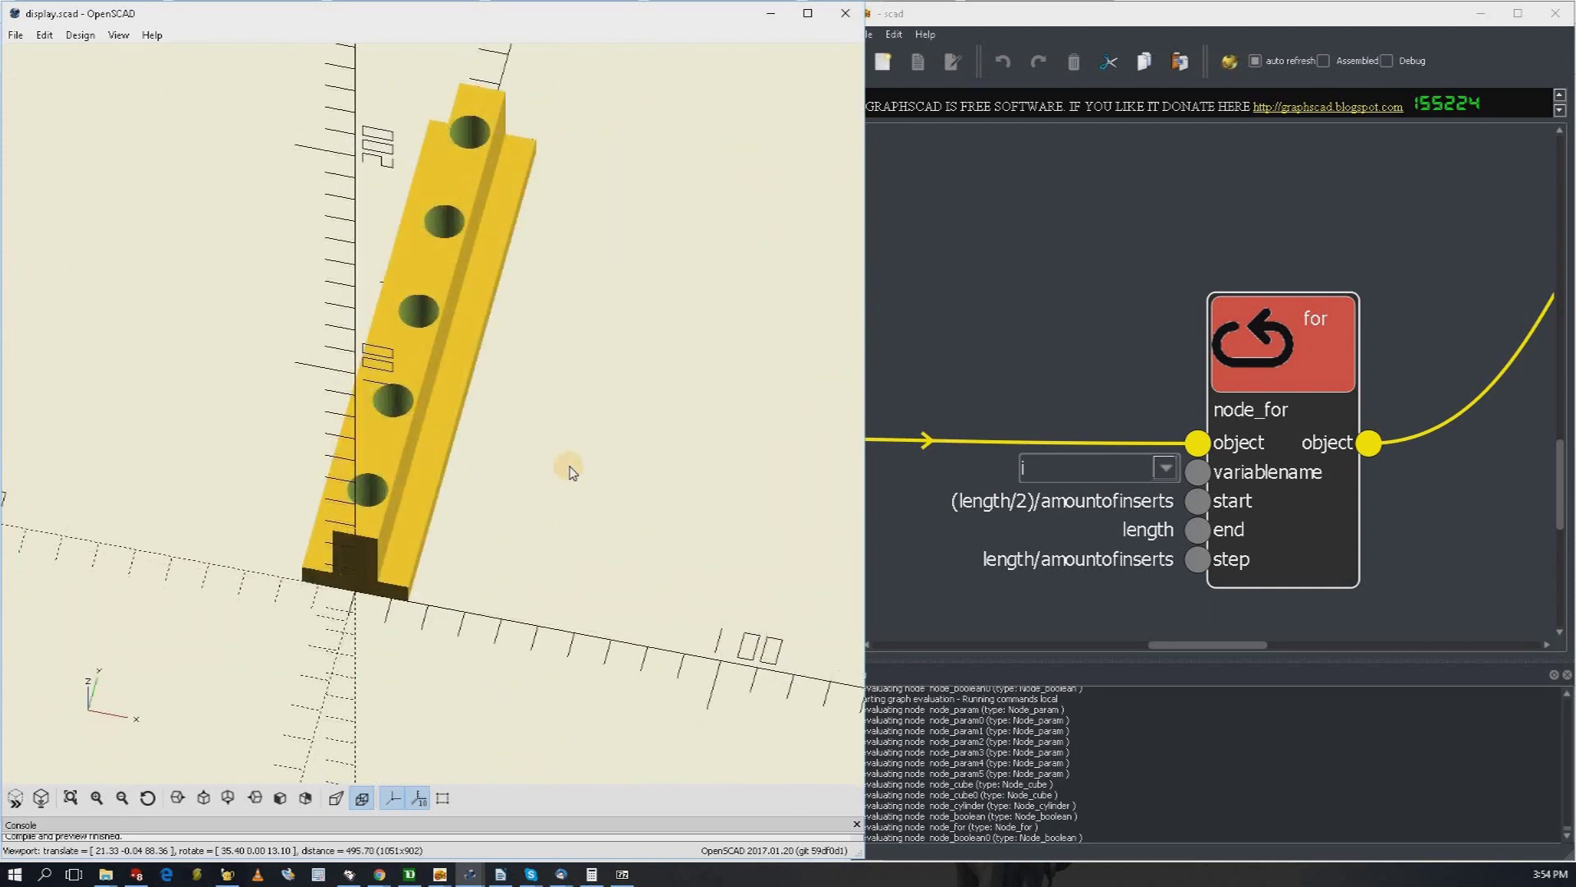
scroll(566, 468, down, 4)
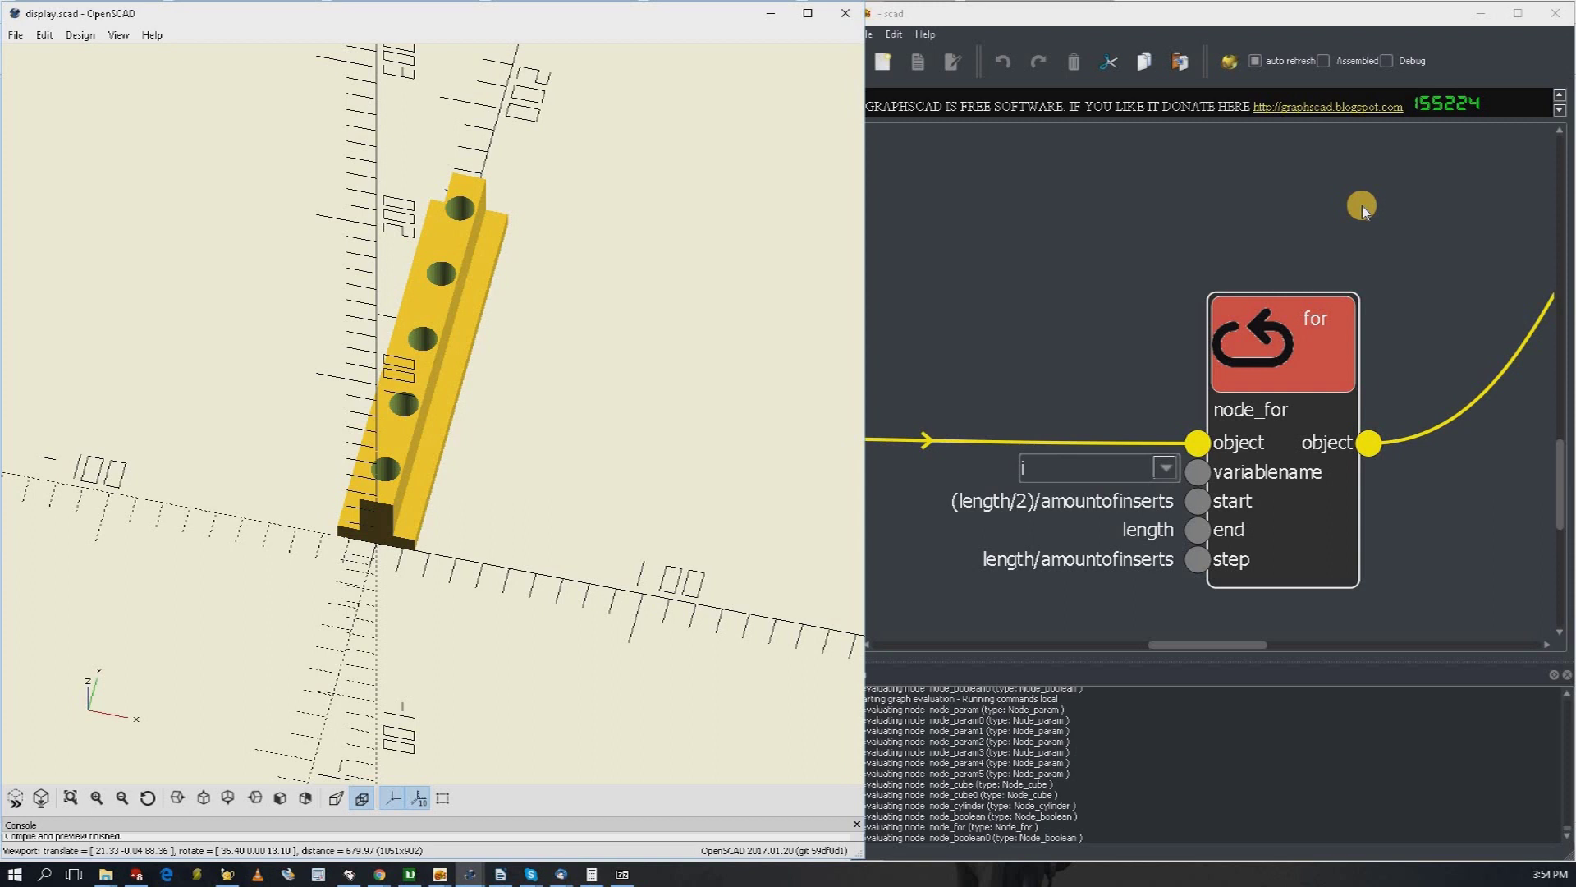
Step: Return to the GraphSCAD node graph and set the length parameter to 200
scroll(1362, 205, down, 5)
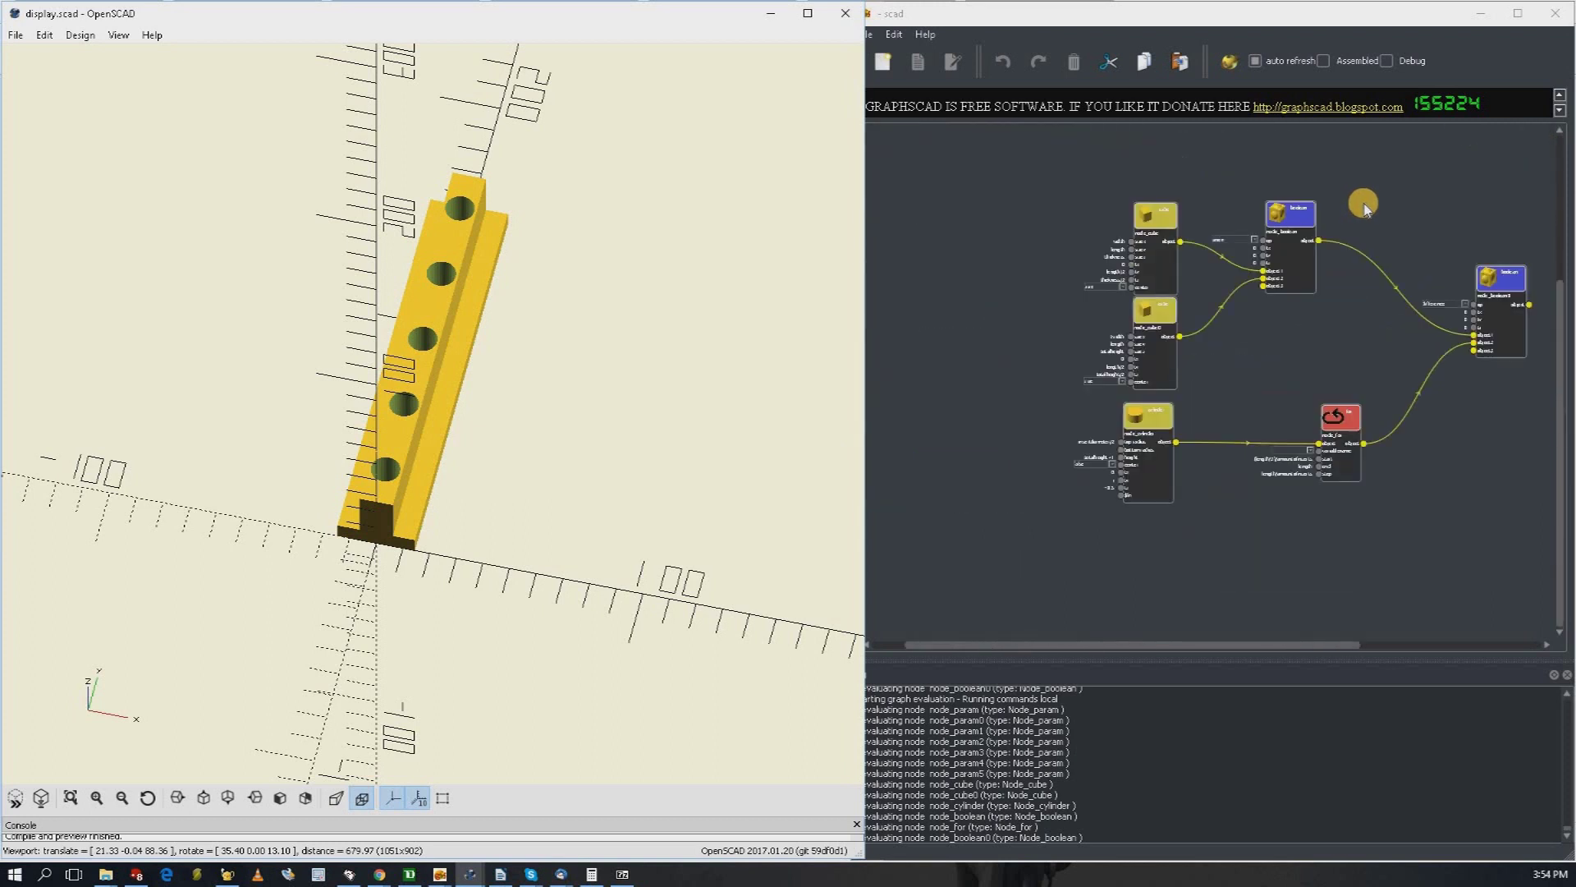
scroll(1362, 205, up, 4)
drag(1382, 248, 1320, 239)
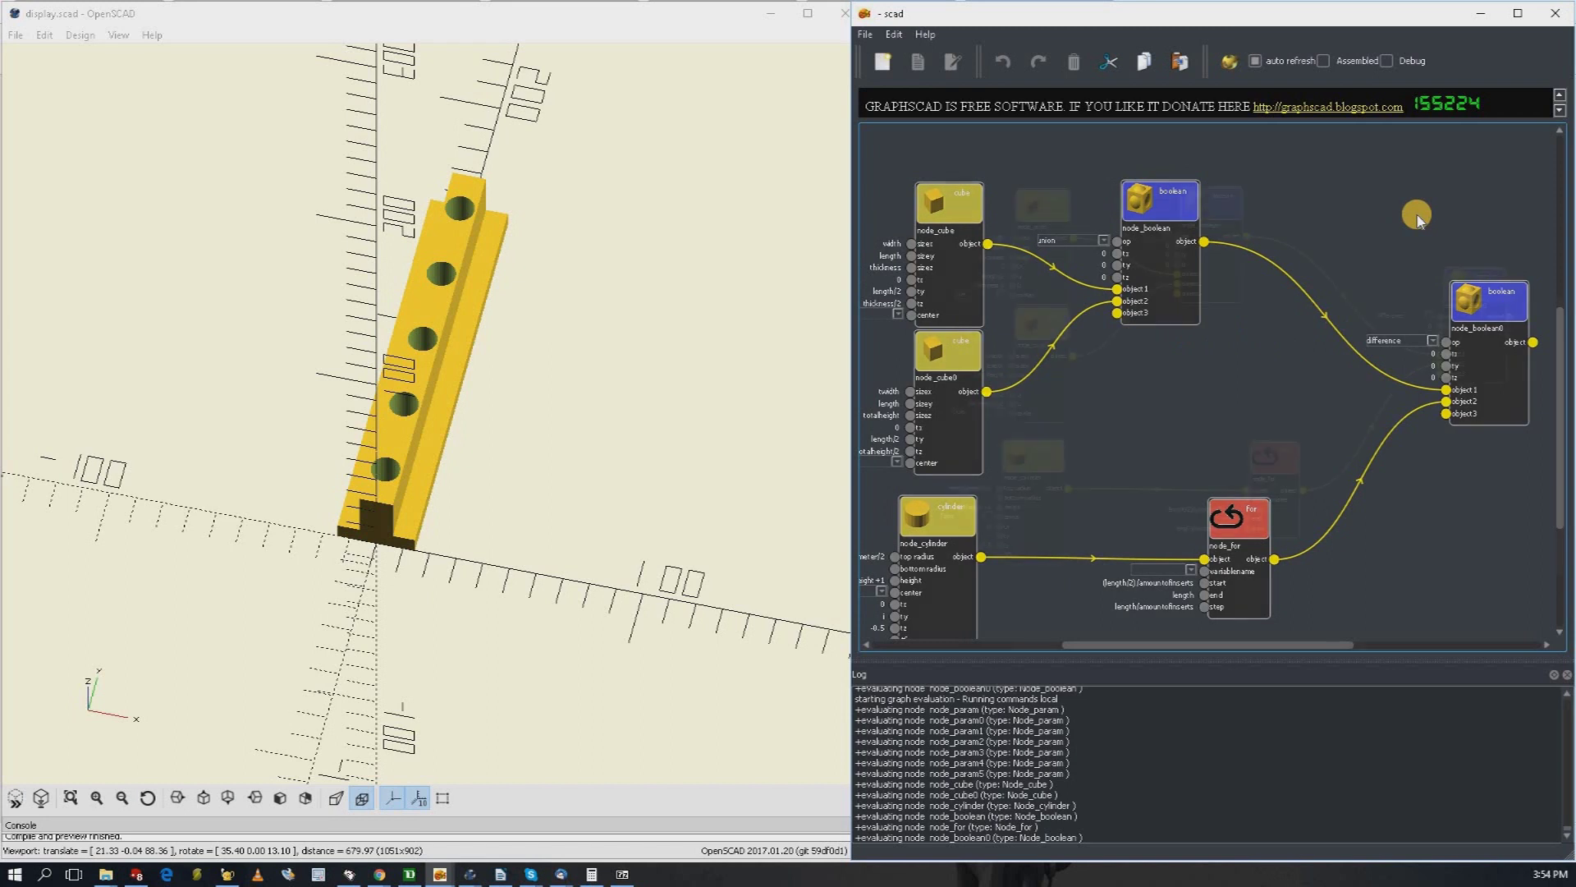
scroll(1416, 215, down, 5)
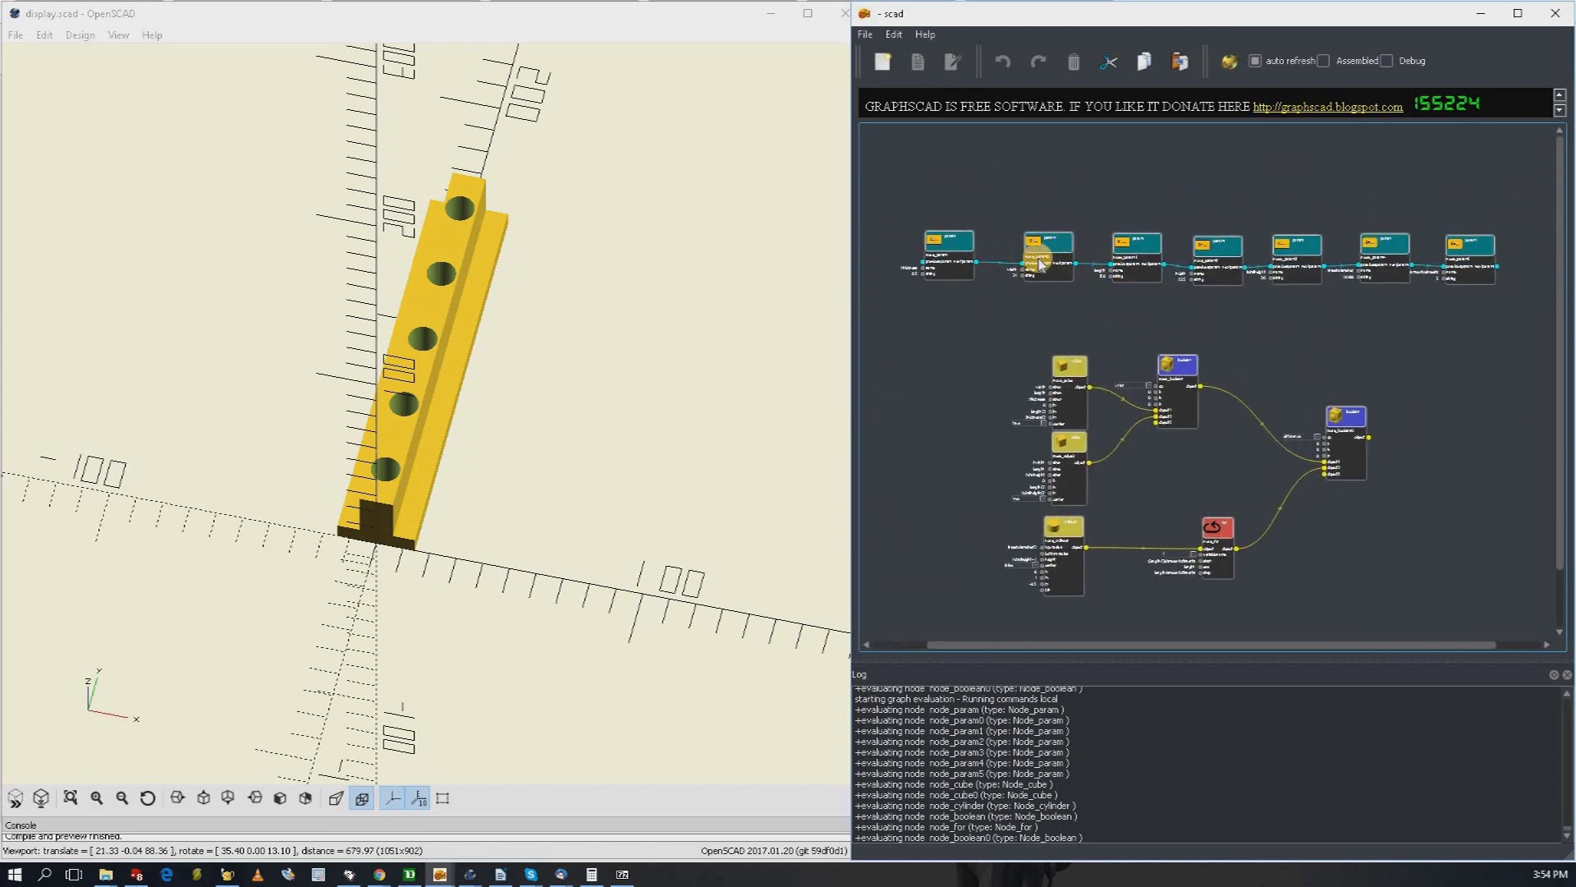
scroll(1033, 258, up, 5)
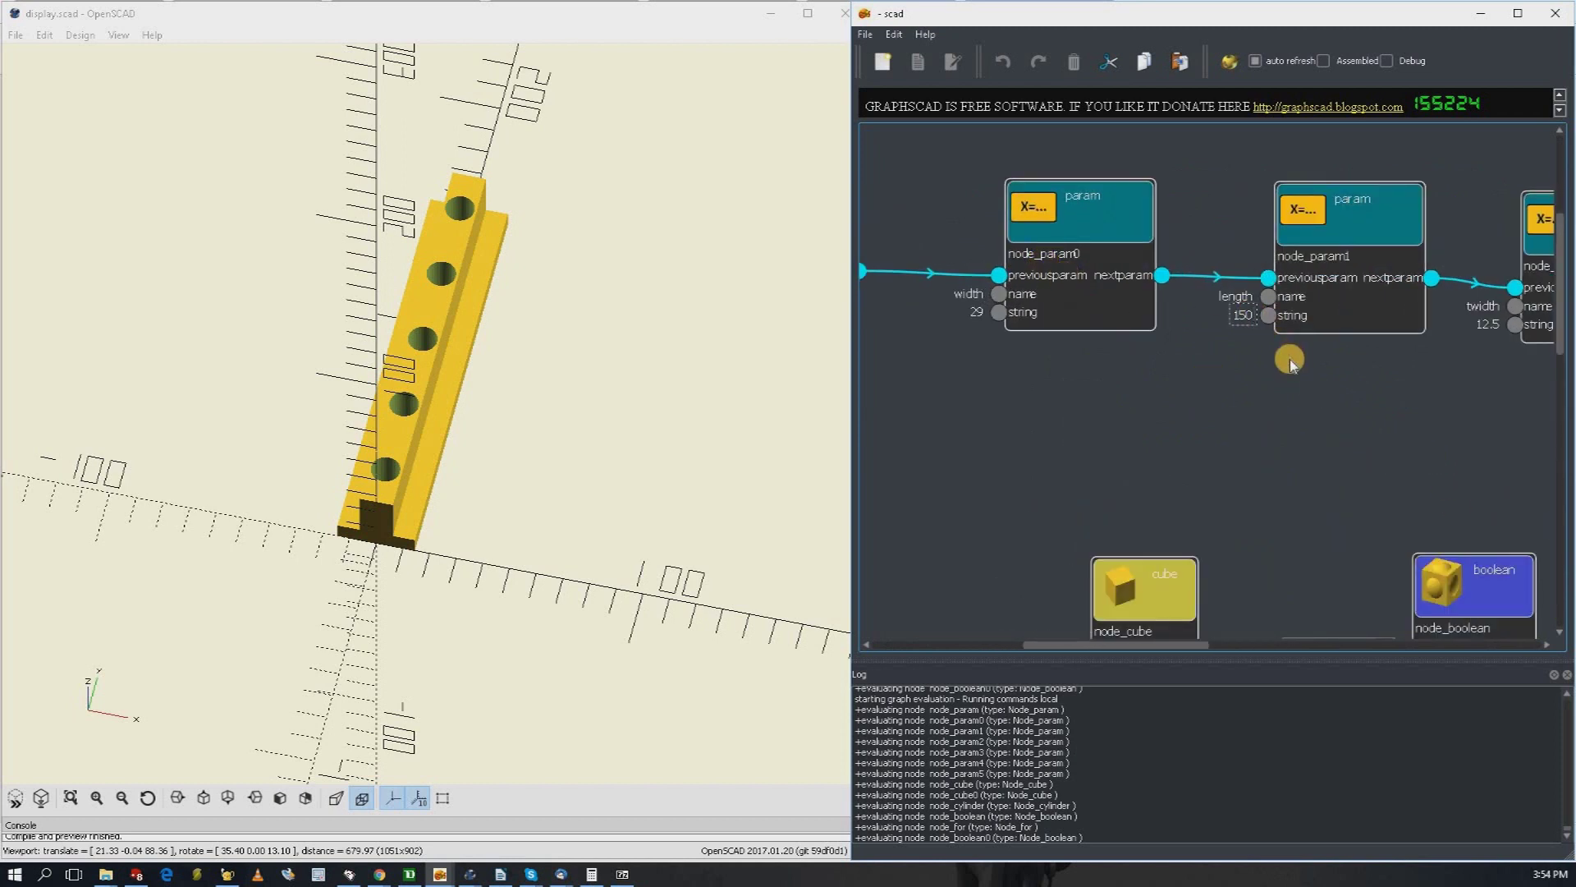
key(BackSpace)
key(BackSpace)
key(BackSpace)
text(200)
key(Return)
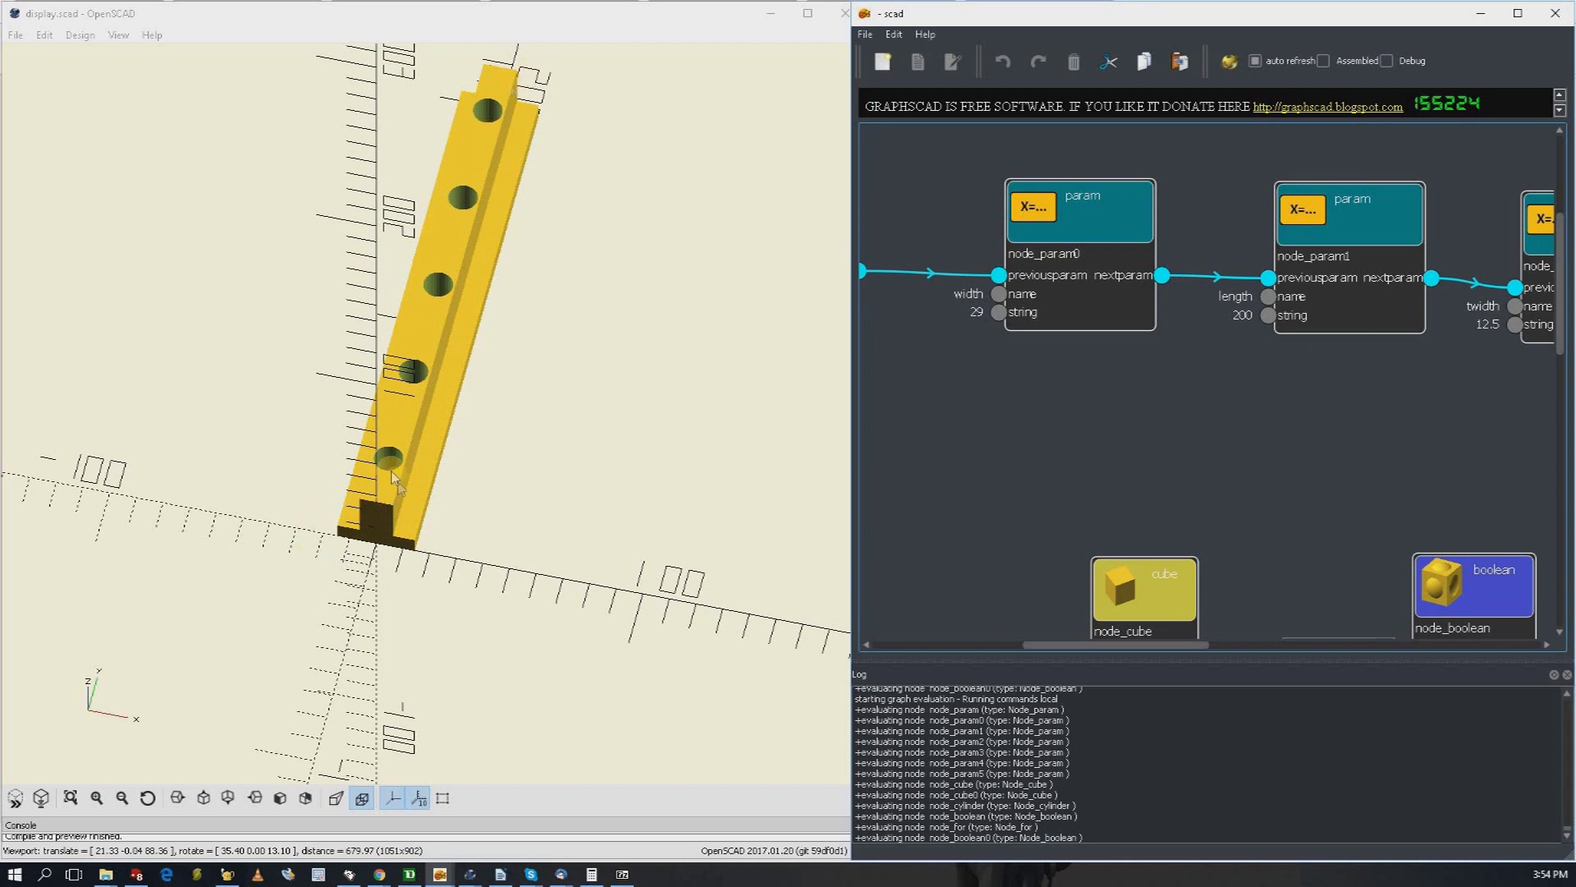
Step: Inspect the lengthened bar in the preview and set the amountofinserts parameter to 10
click(530, 353)
mouse_move(533, 352)
mouse_down()
mouse_move(476, 337)
mouse_move(577, 334)
mouse_move(485, 323)
mouse_move(542, 341)
mouse_move(526, 335)
mouse_up()
scroll(1458, 388, down, 2)
drag(1421, 405, 1104, 435)
drag(1314, 415, 1235, 432)
click(1365, 349)
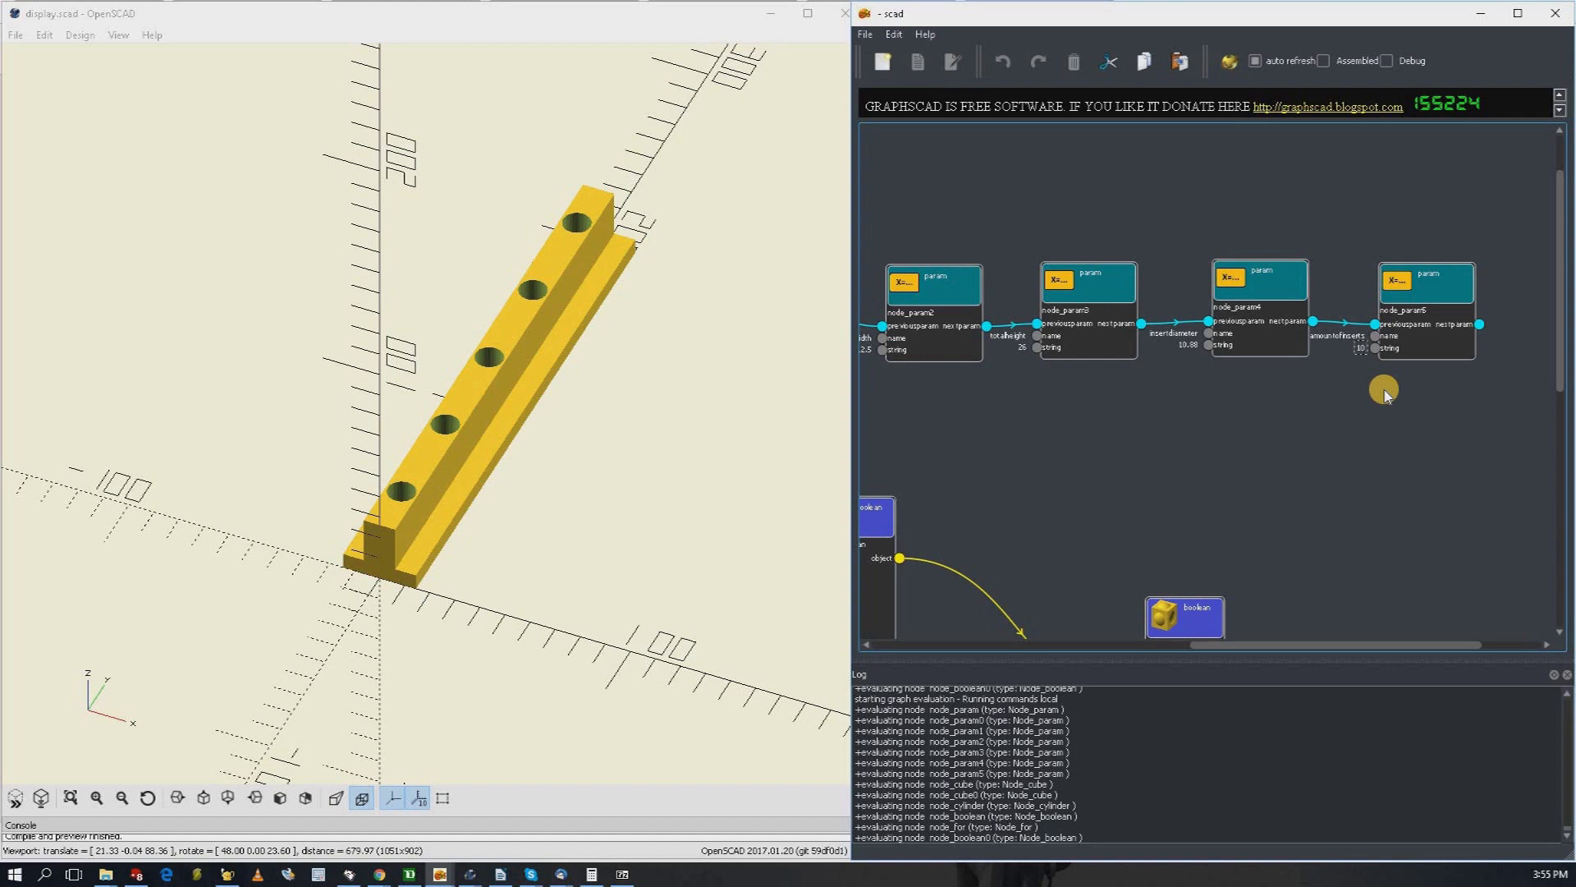
key(Return)
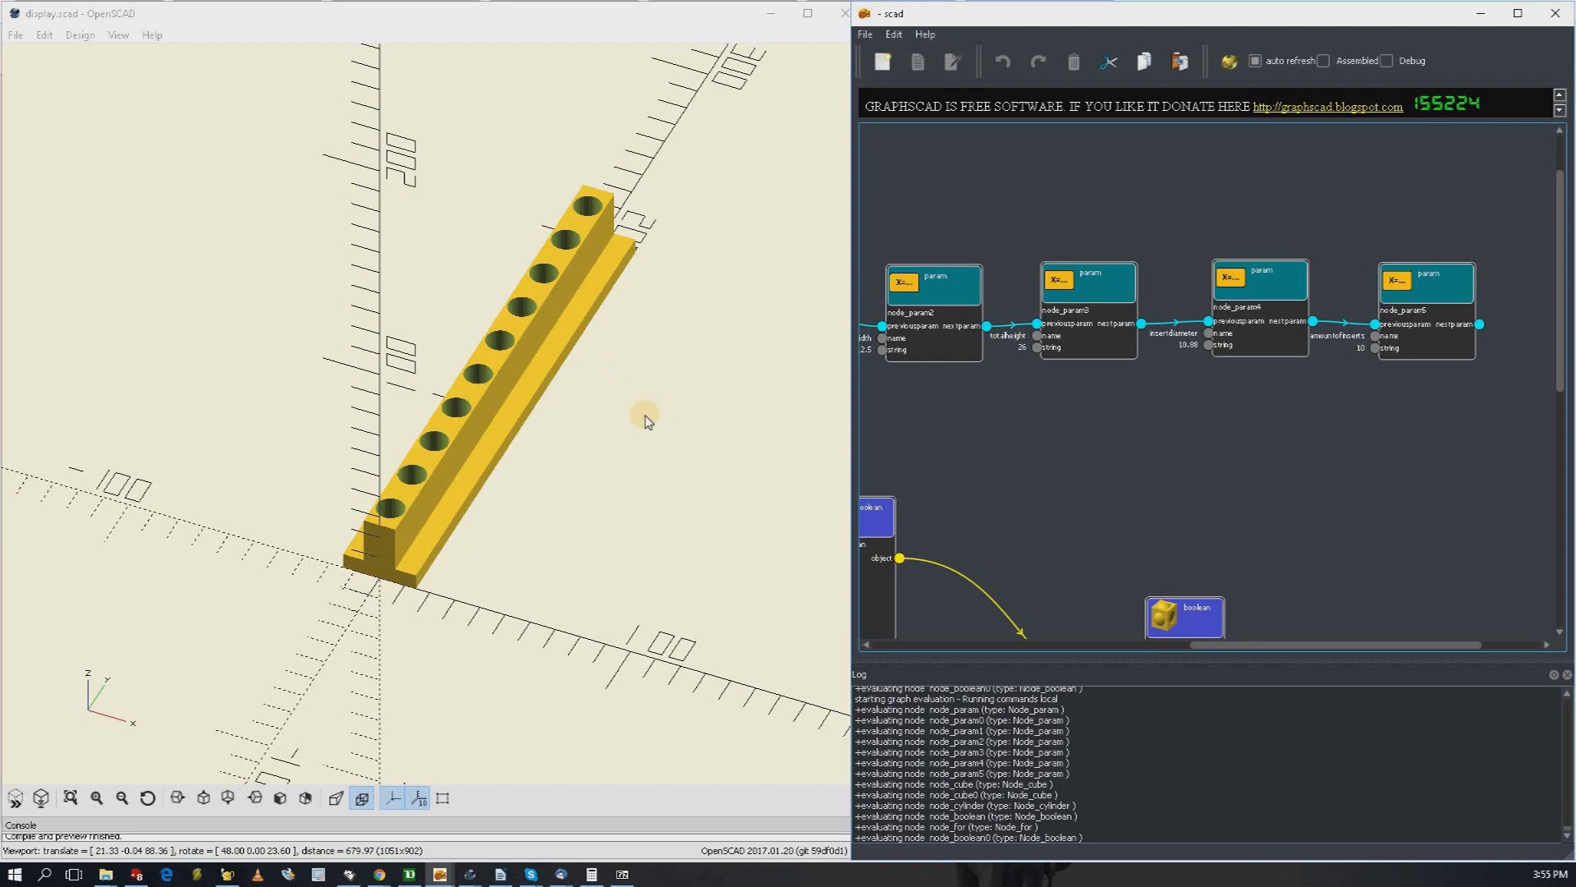
Step: Review the chain of parameter nodes from thickness through width and length to totalheight
drag(1018, 392, 1470, 332)
drag(1141, 369, 1319, 387)
mouse_move(1094, 372)
mouse_down()
mouse_move(1052, 373)
mouse_move(1104, 373)
mouse_up()
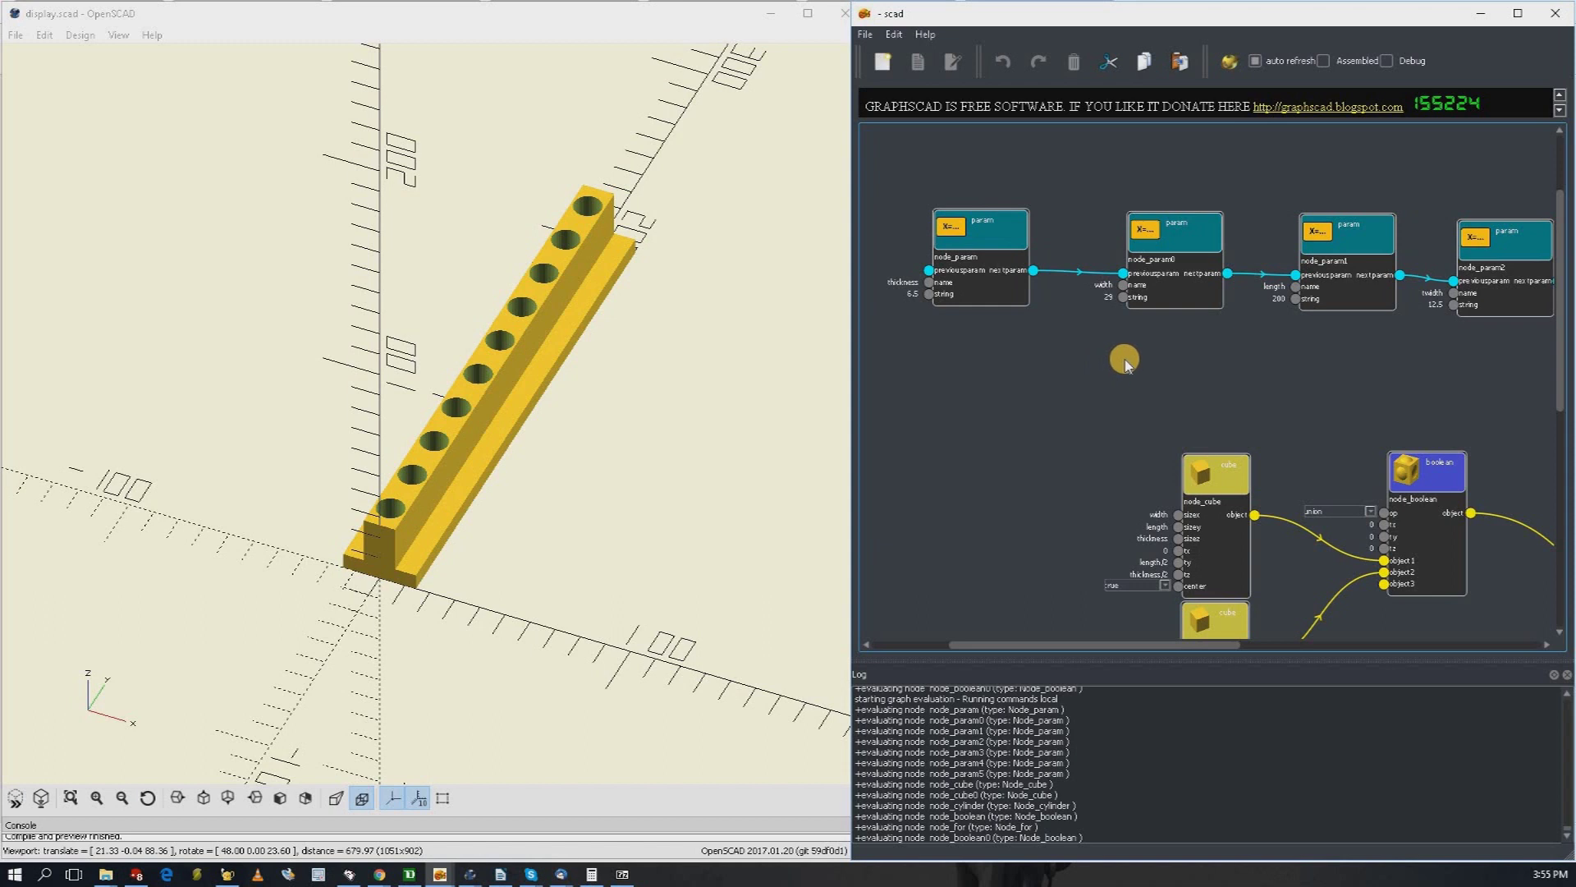
scroll(1166, 361, right, 3)
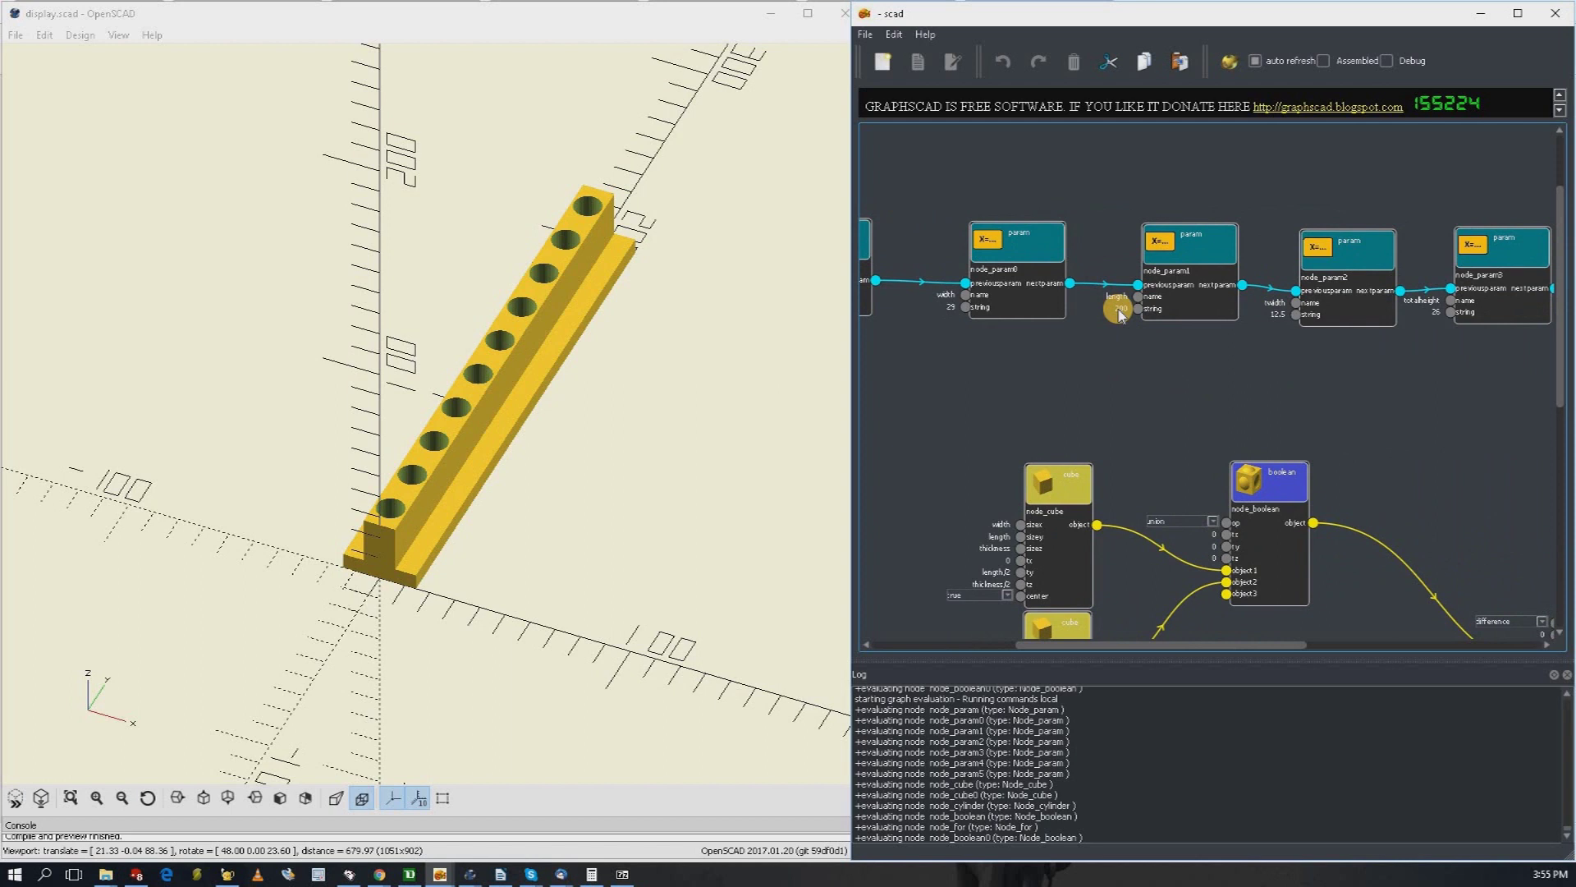
Step: Set the amountofinserts parameter at the end of the parameter chain to 5
scroll(1116, 279, down, 2)
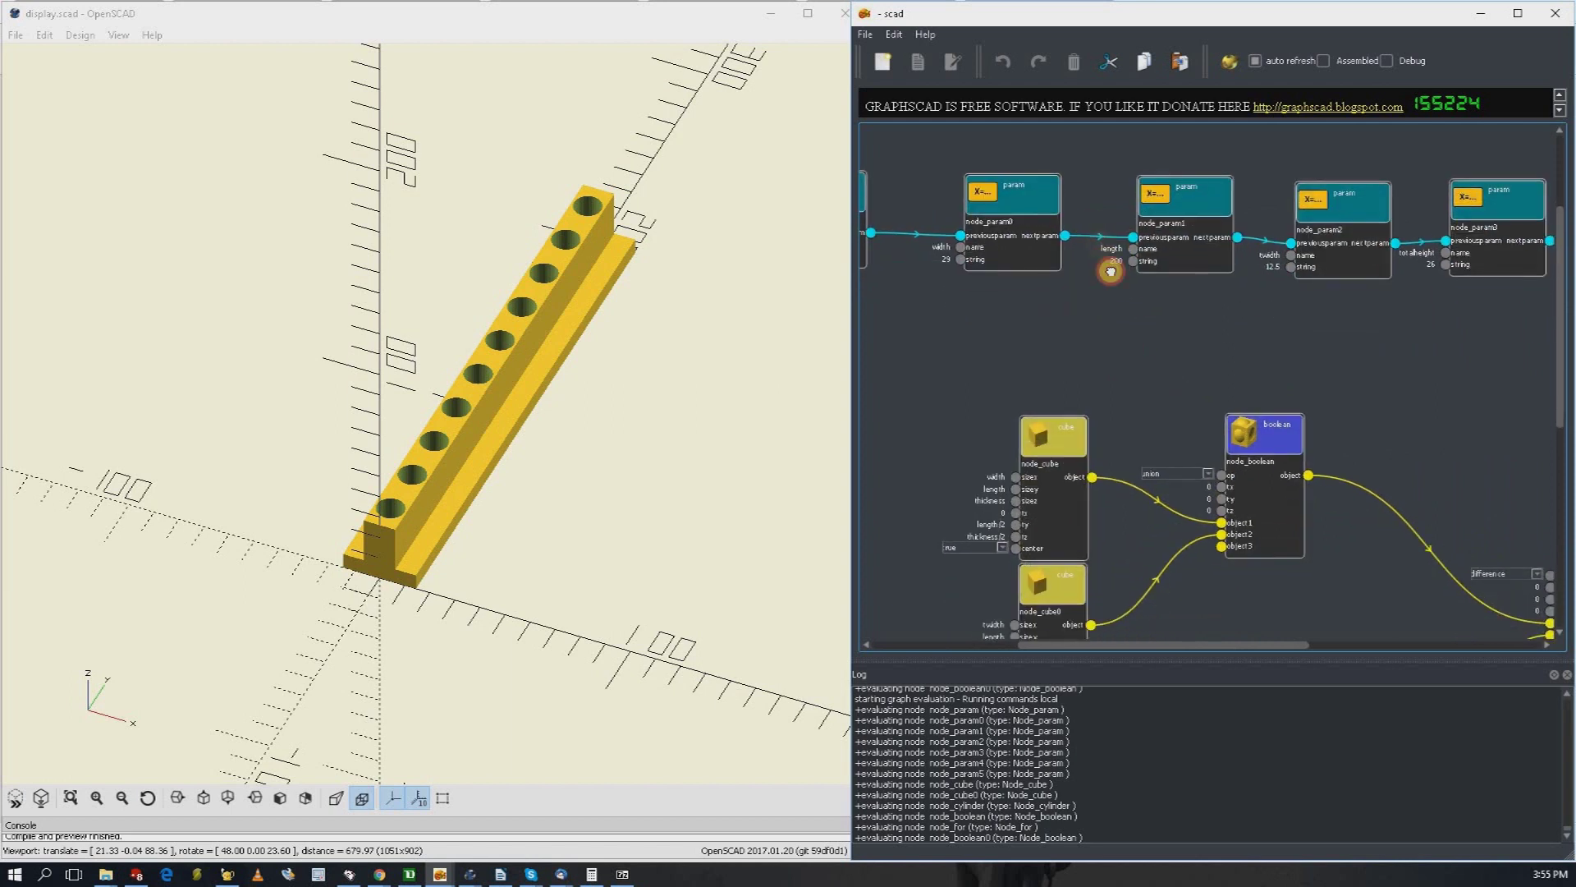
middle_drag(1080, 206, 1095, 105)
middle_drag(1527, 222, 1368, 503)
middle_drag(1158, 441, 887, 420)
click(1220, 426)
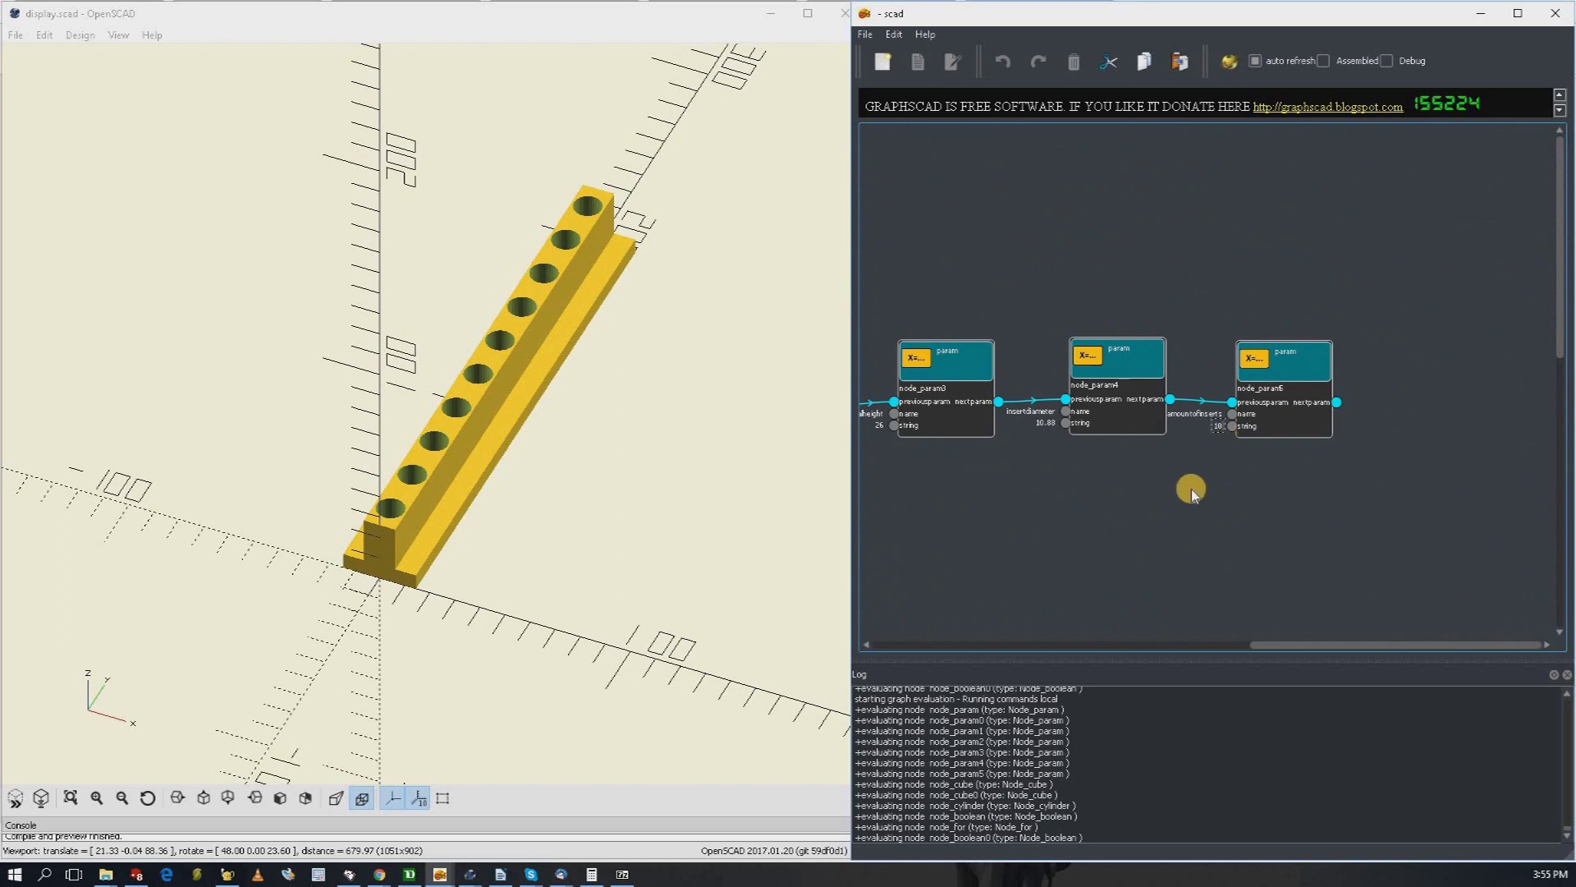
text(5)
key(Return)
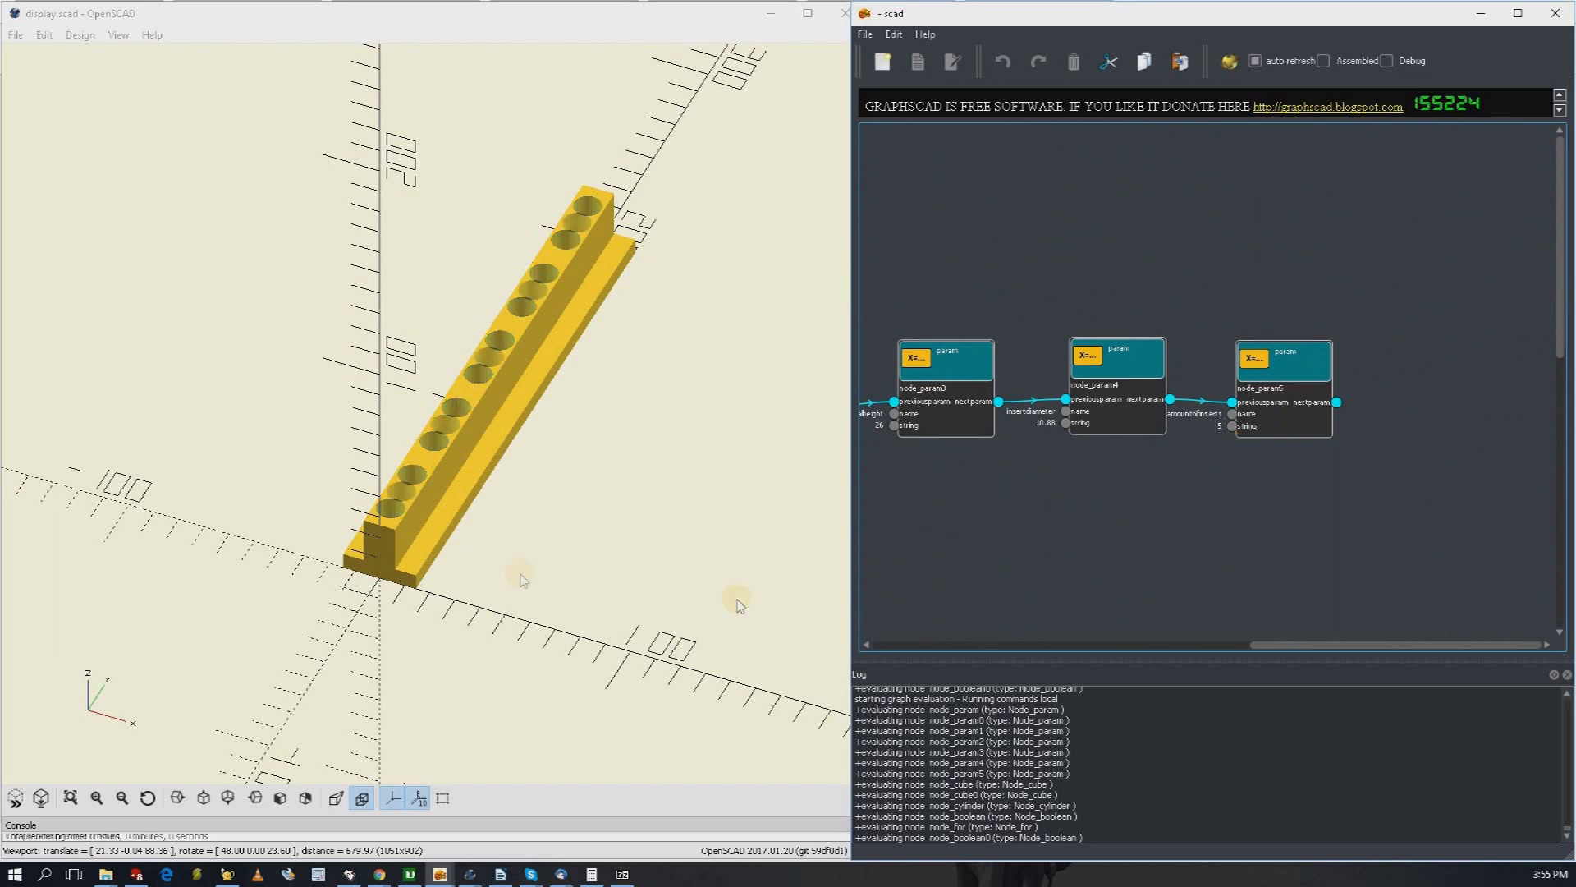
Step: Try a value of 30 for the length parameter and replace it with 100
middle_drag(1390, 534, 1174, 504)
click(1209, 422)
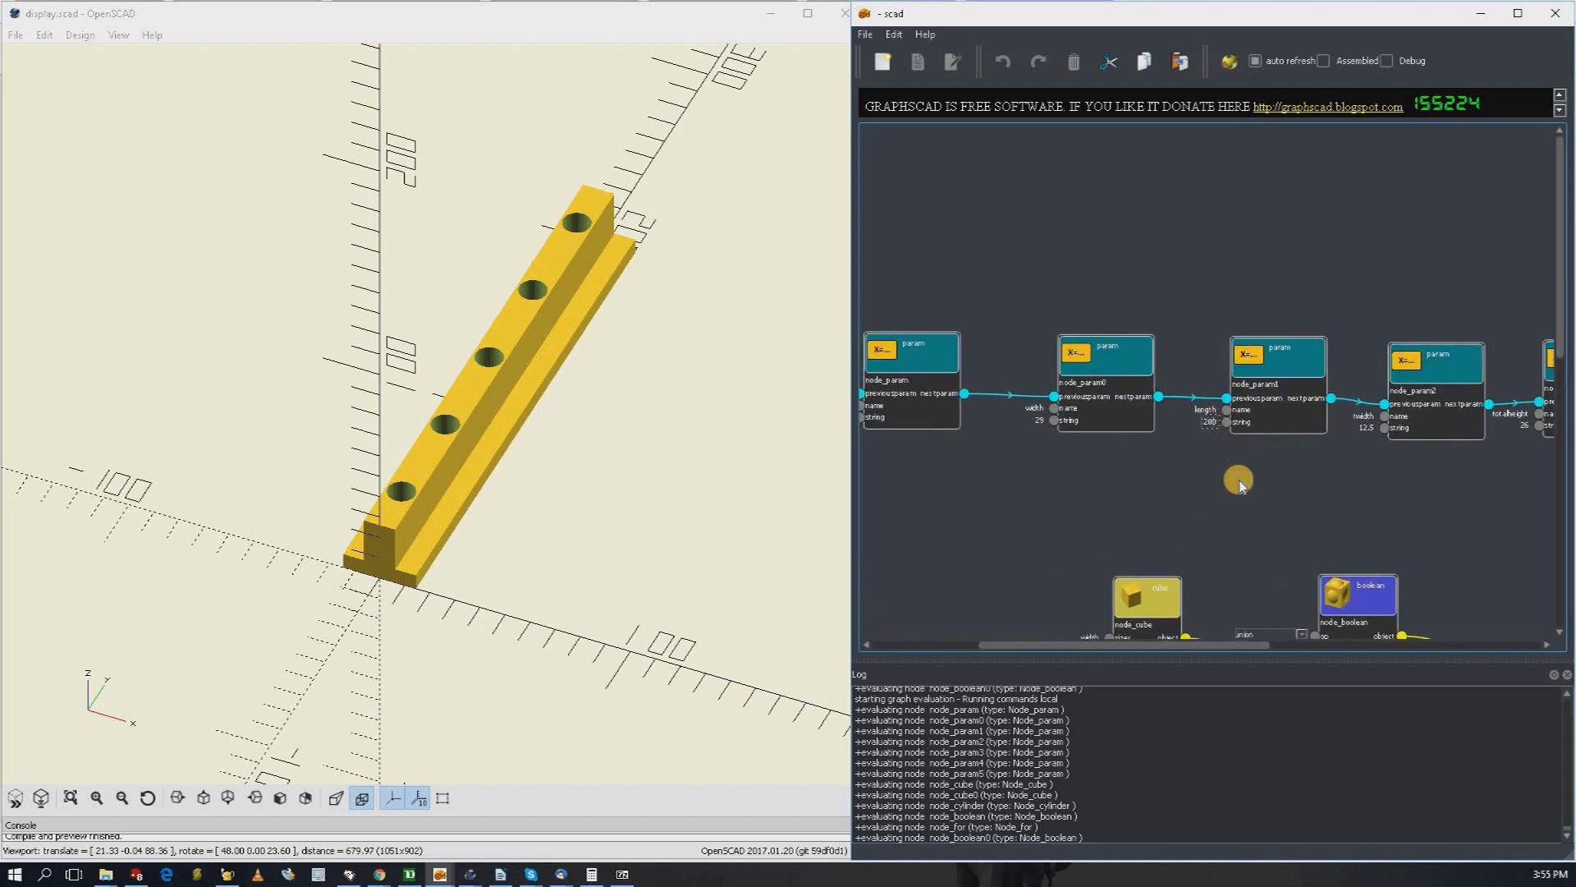
key(BackSpace)
key(BackSpace)
key(BackSpace)
text(30)
key(Return)
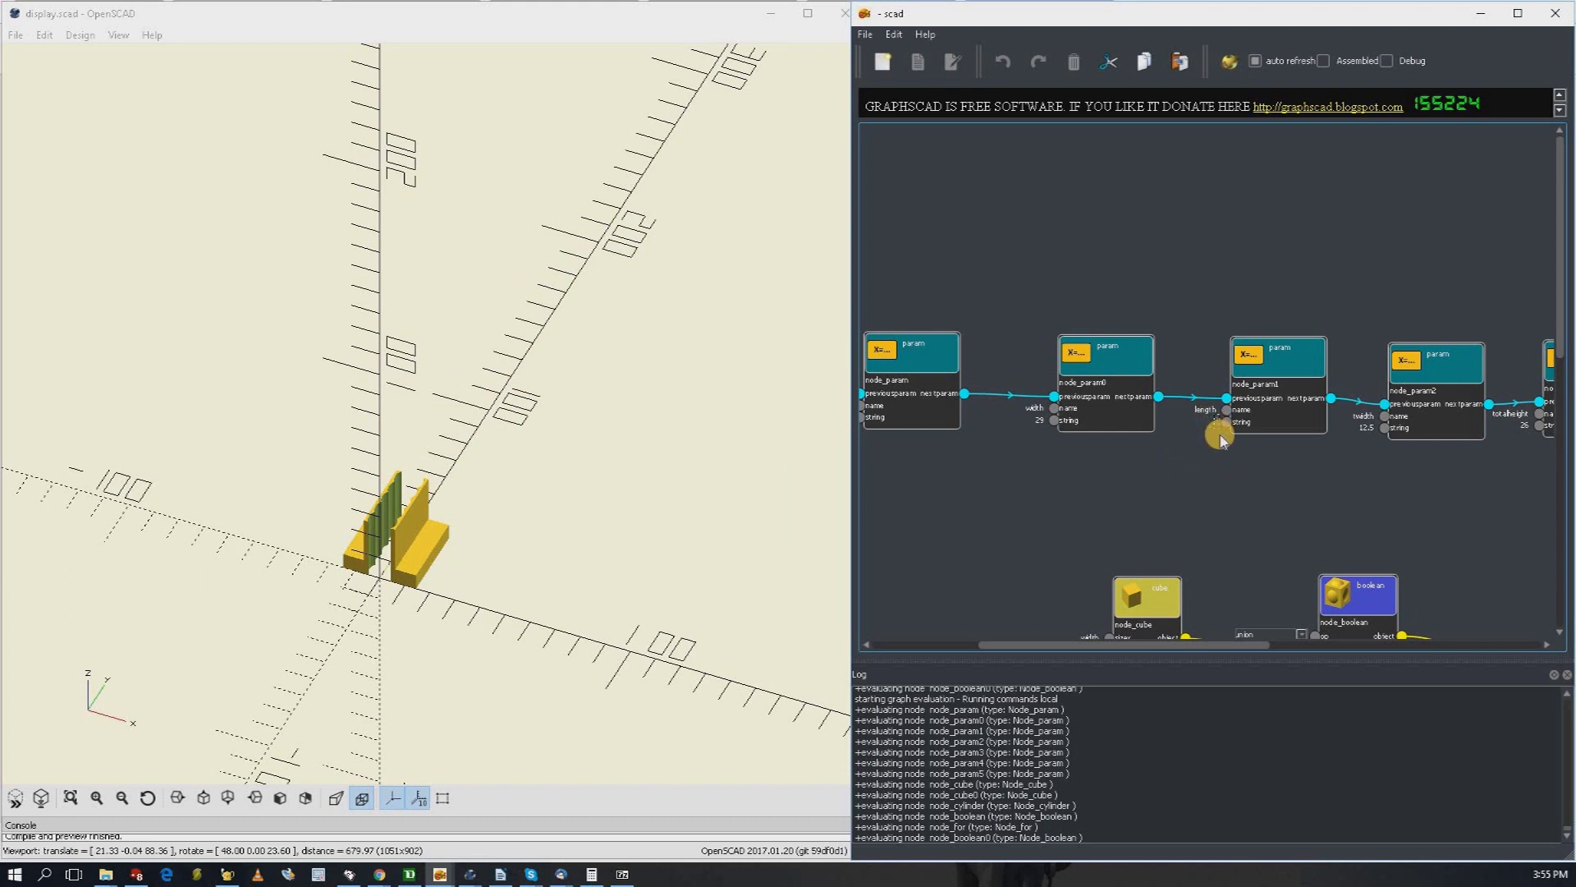
text(00)
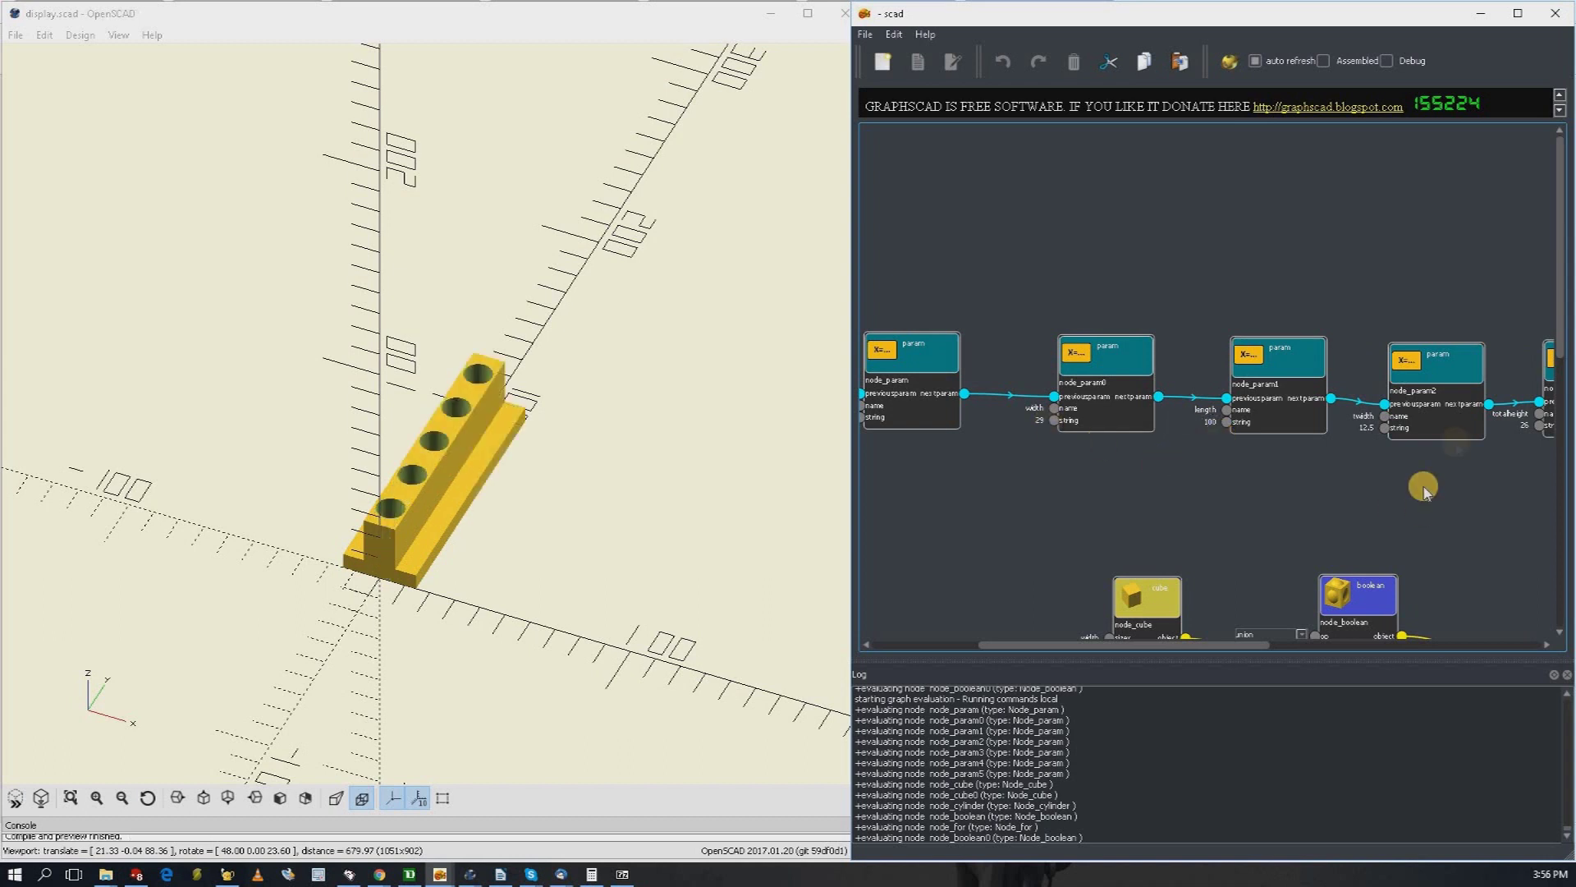
Step: Reduce the amountofinserts parameter to 3 for the shortened bar
scroll(1467, 321, down, 3)
scroll(1297, 320, up, 6)
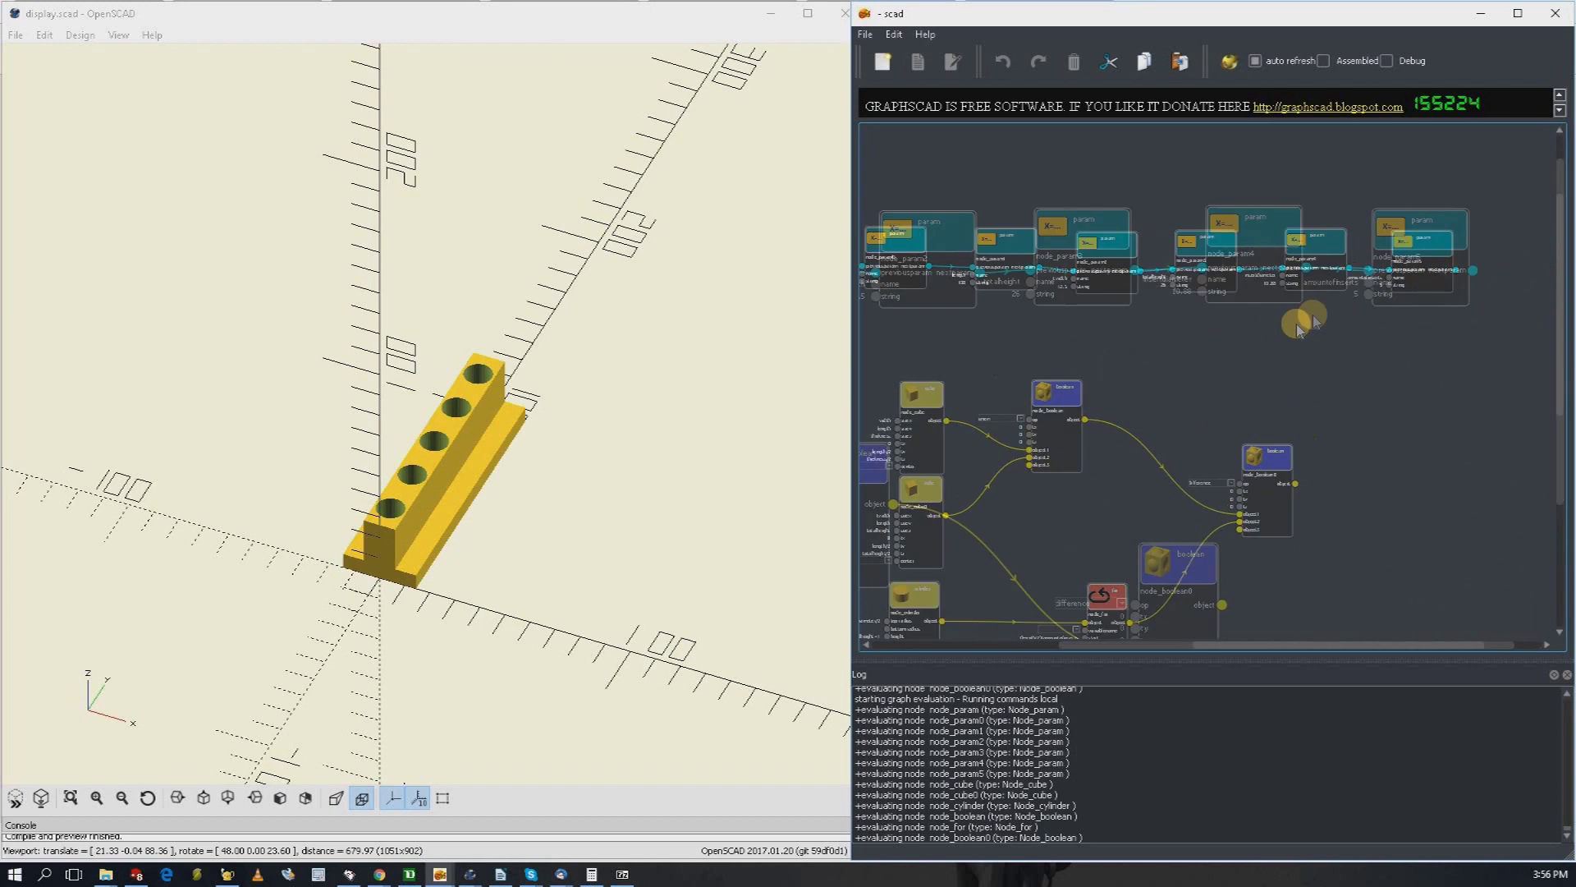
key(BackSpace)
text(3)
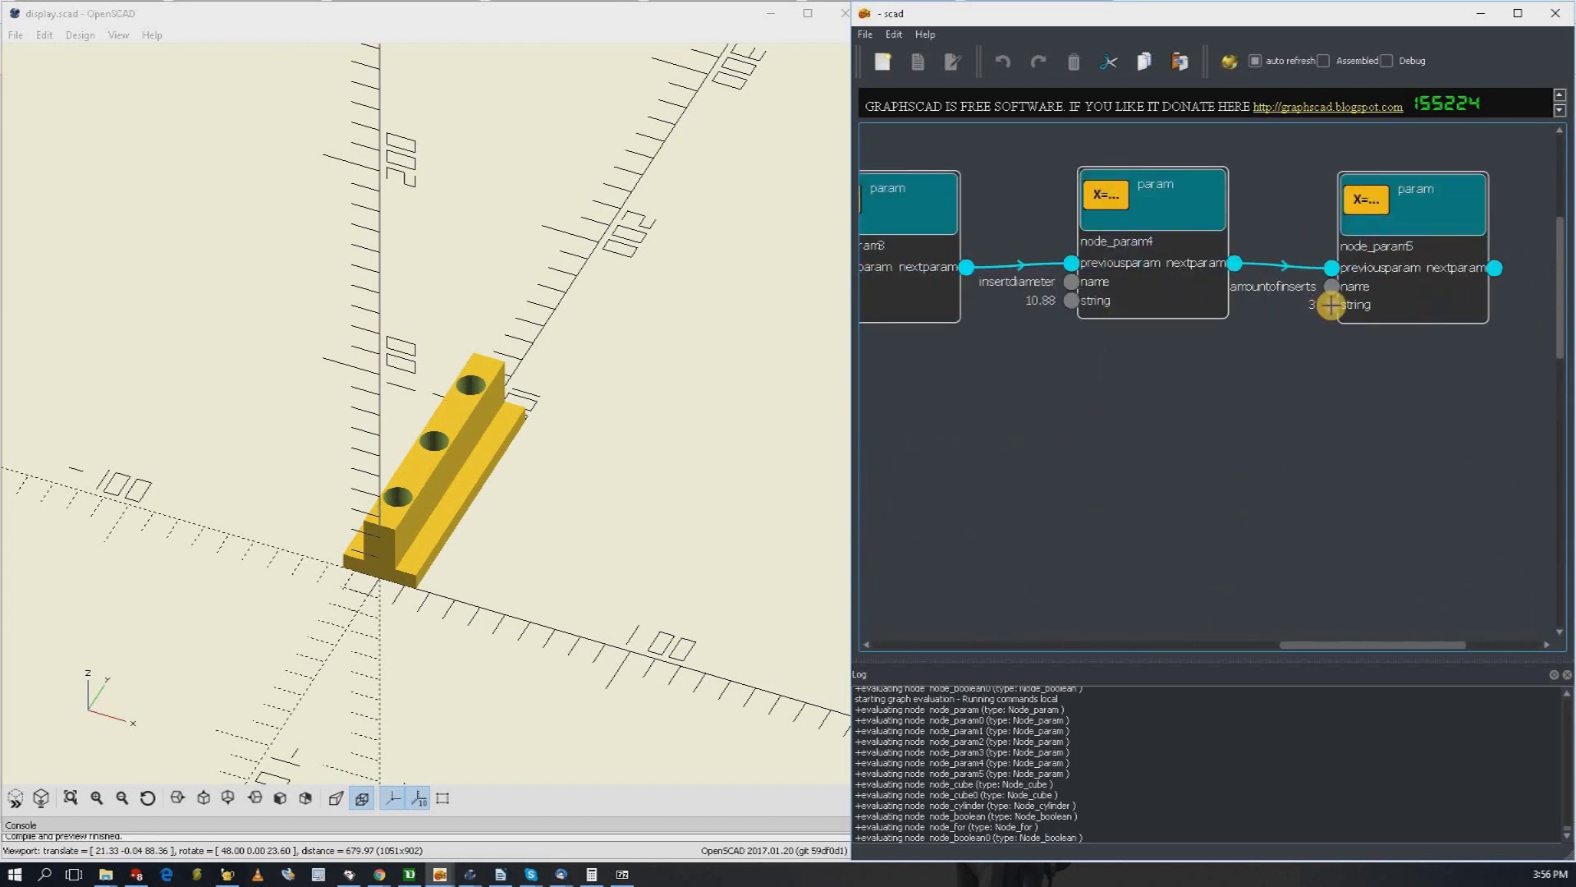
Step: Set the amountofinserts parameter to 2 and inspect the bar from another angle in the OpenSCAD preview
click(1319, 304)
key(BackSpace)
text(2)
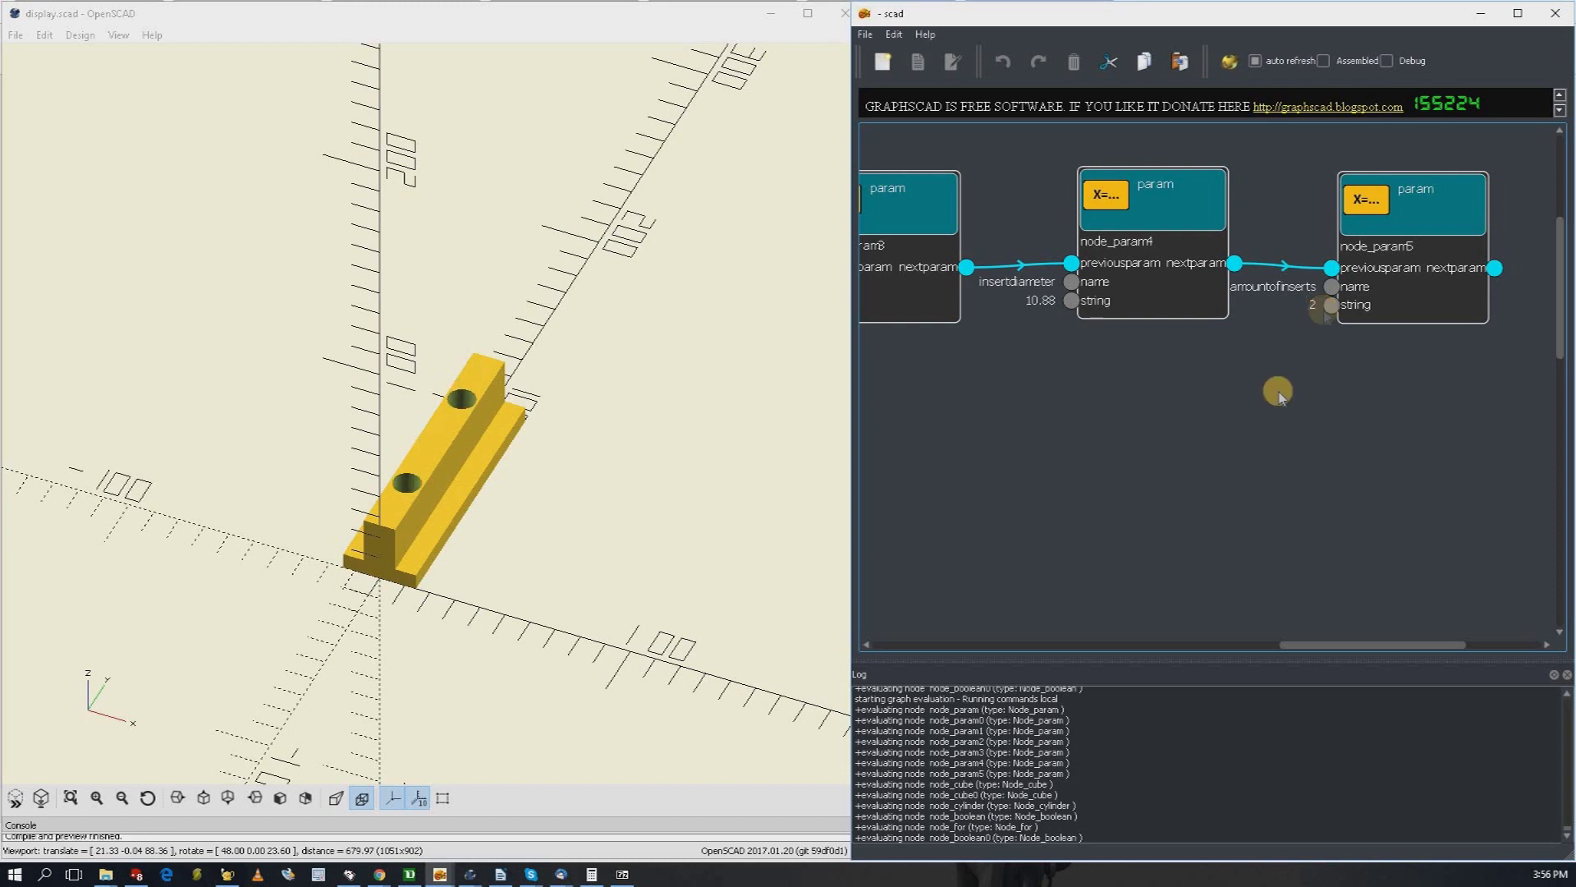
mouse_move(694, 517)
mouse_down()
mouse_move(627, 517)
mouse_move(651, 542)
mouse_move(676, 519)
mouse_move(695, 526)
mouse_up()
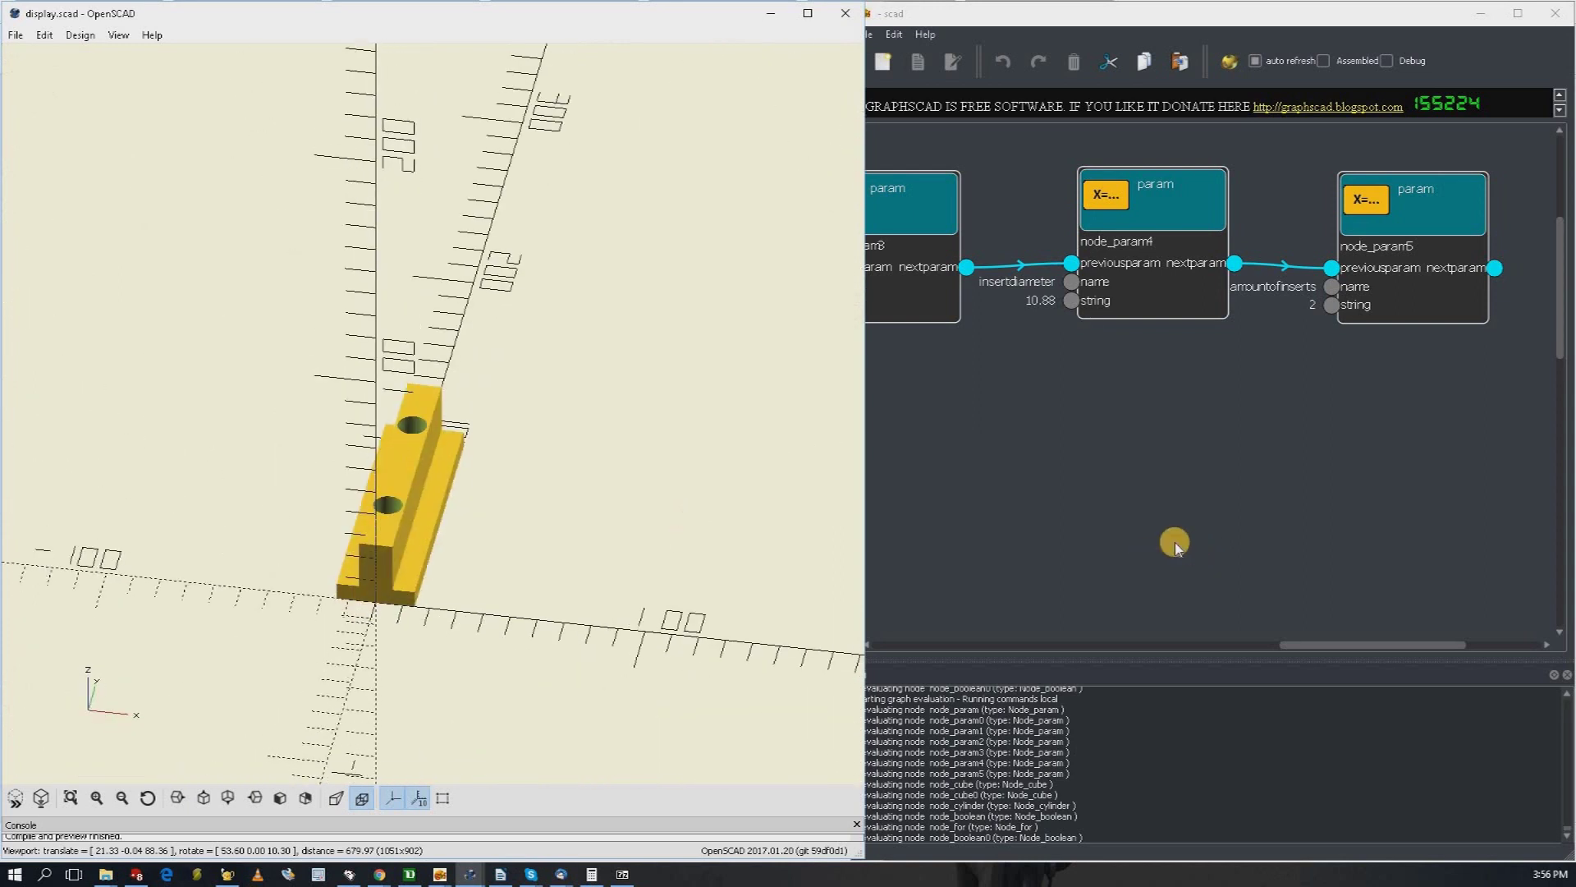
Step: Return to the GraphSCAD node graph and move the union boolean node slightly up and farther from the two cube nodes
scroll(1175, 541, down, 5)
drag(1076, 537, 1171, 387)
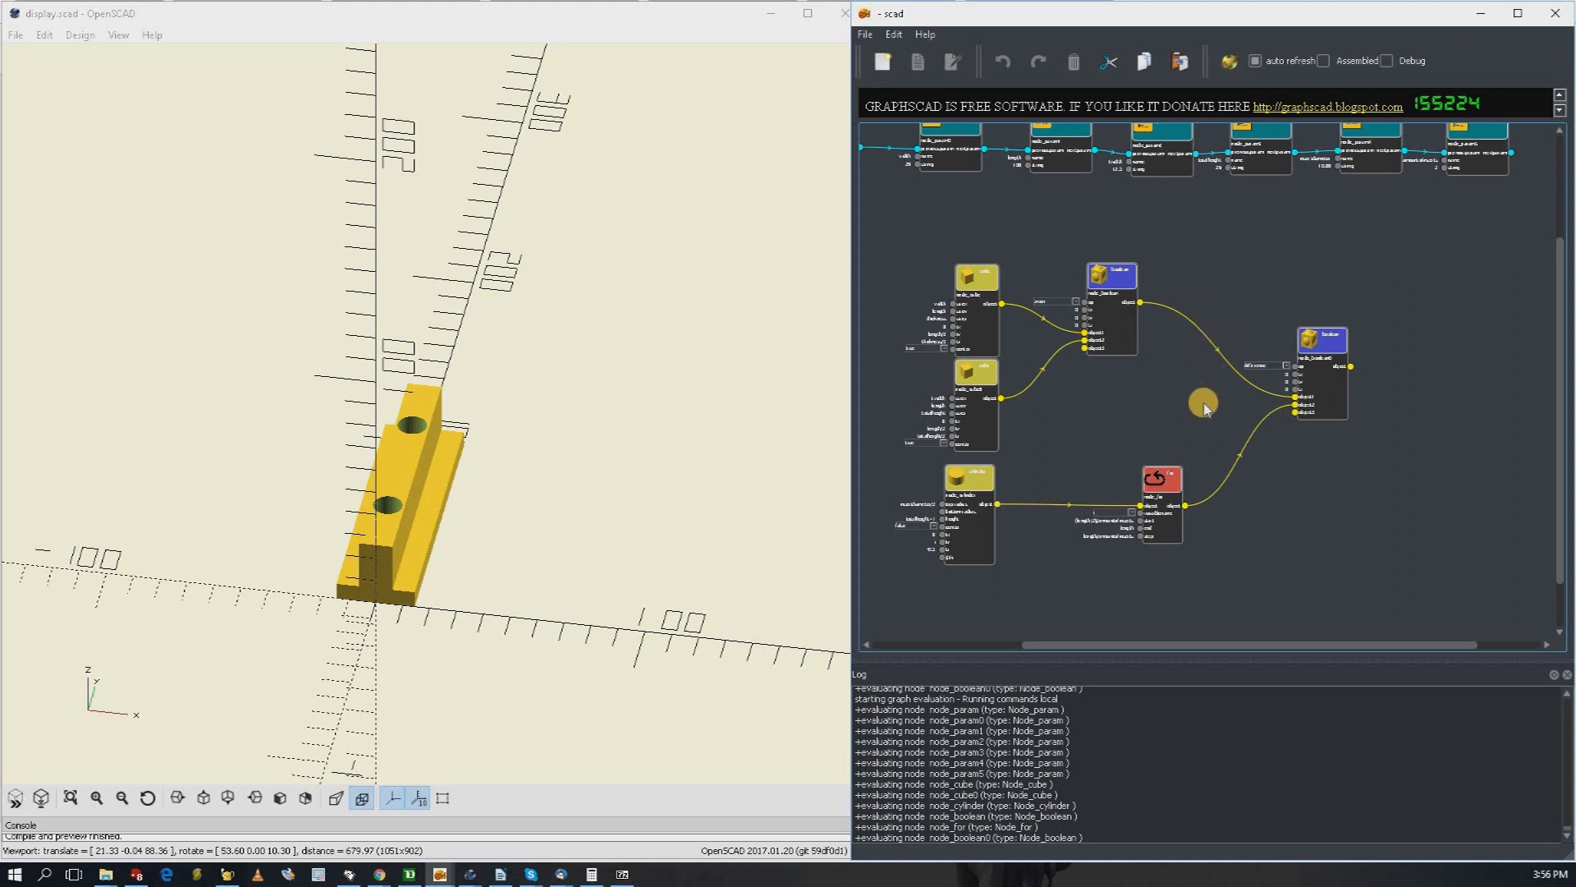
drag(1108, 278, 1105, 259)
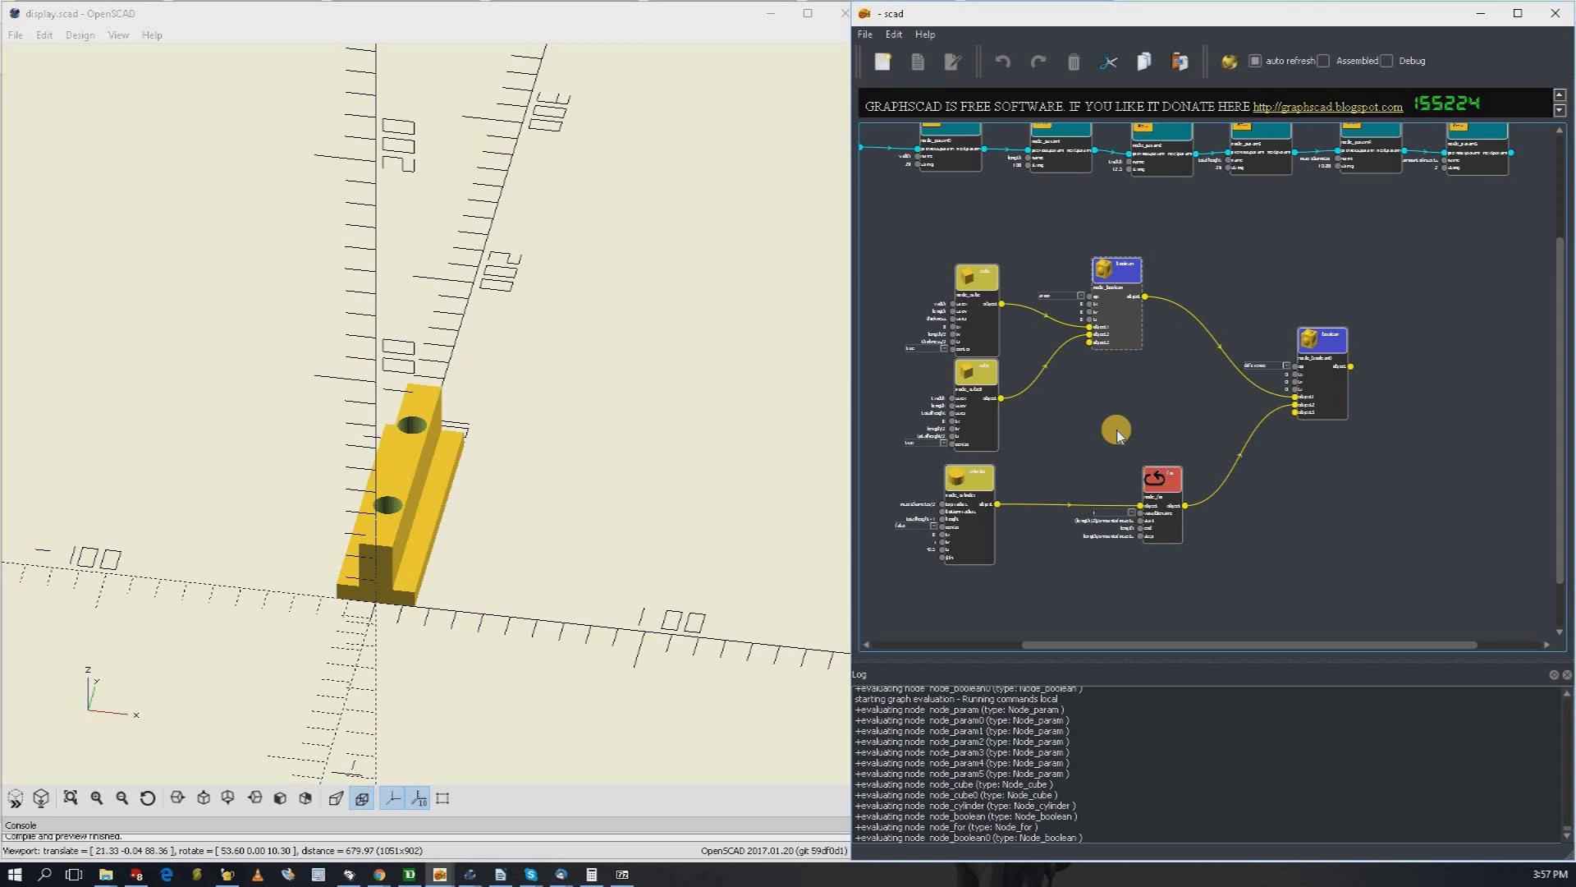
drag(1123, 262, 1139, 255)
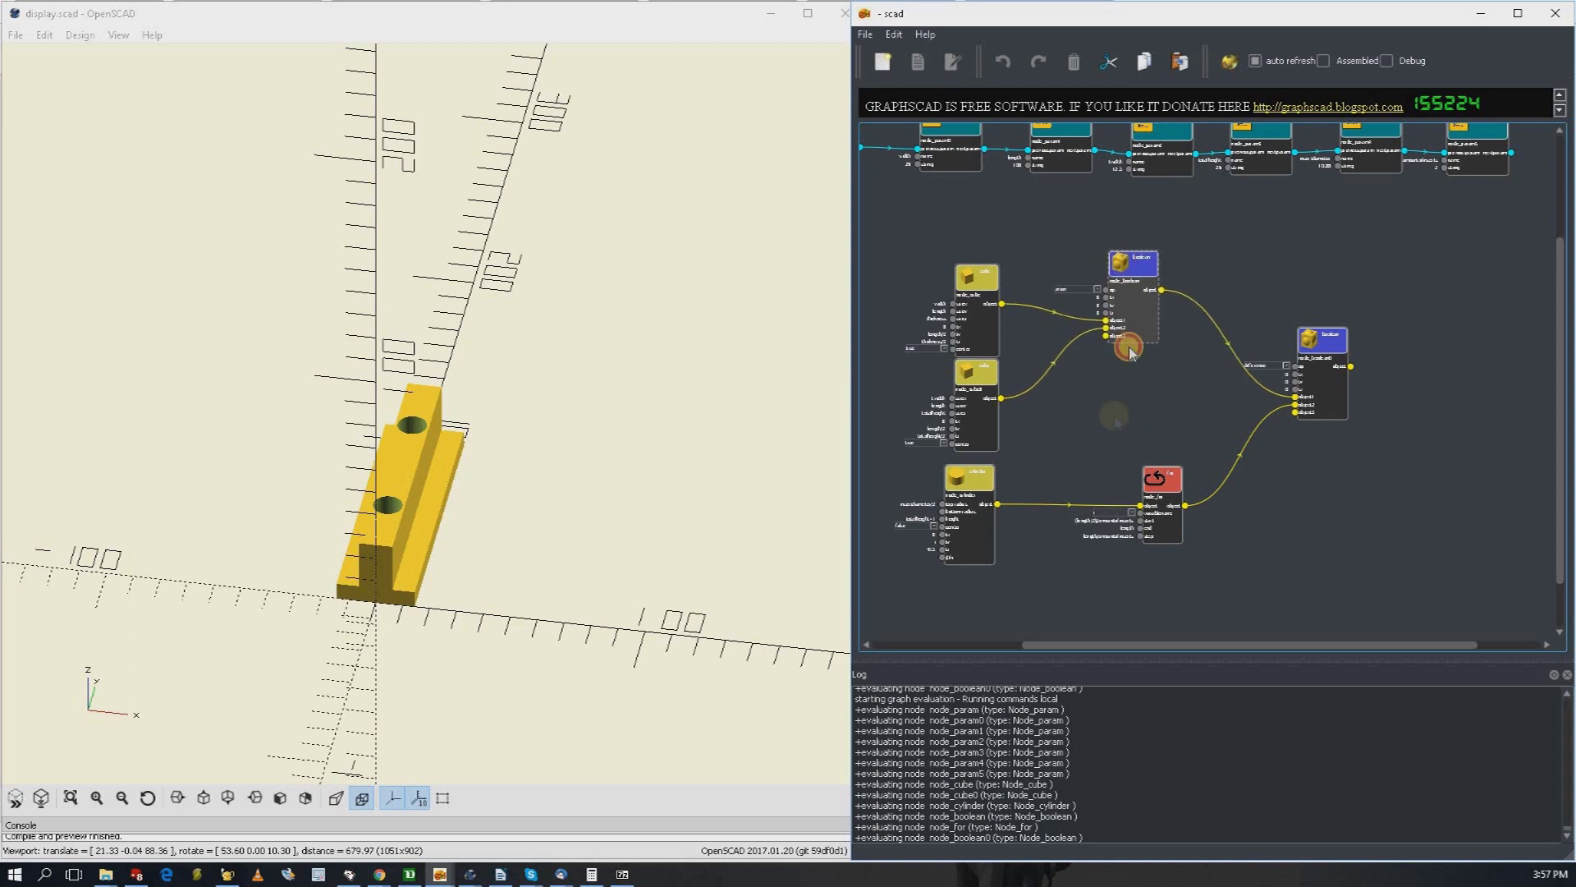